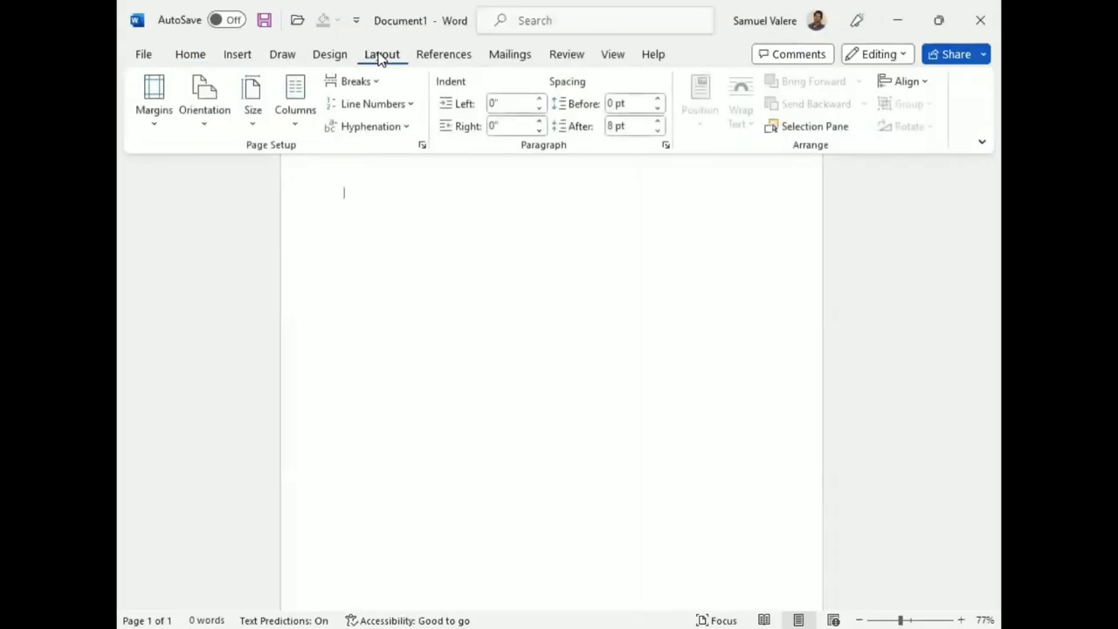
# Step: Give the document a custom page size of 6.69 inches wide by 8.2 inches tall
pyautogui.click(251, 122)
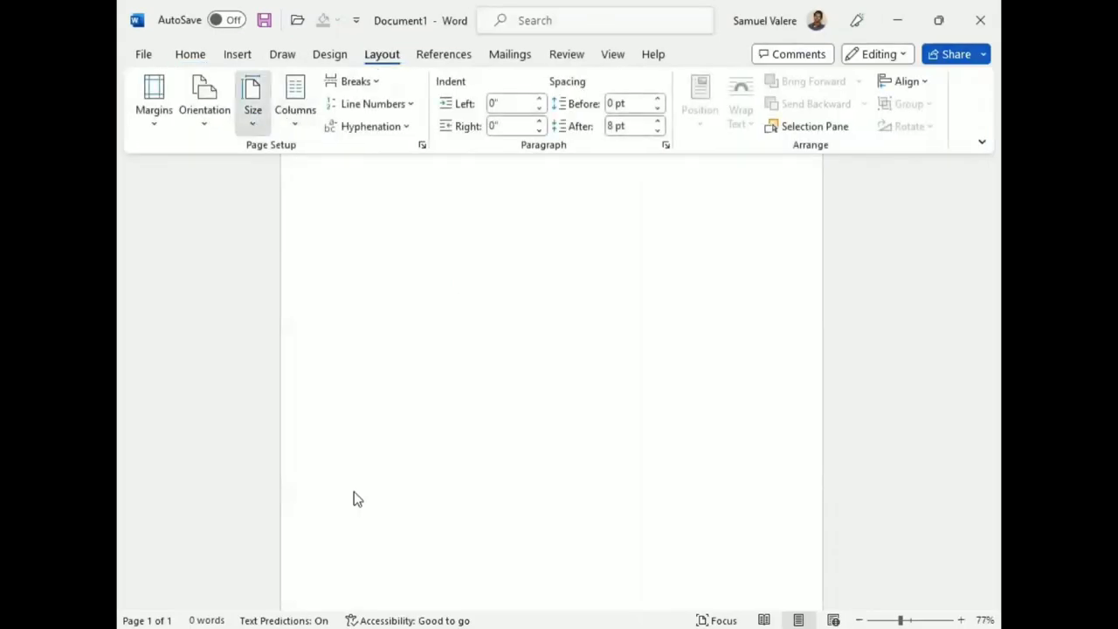
pyautogui.click(332, 525)
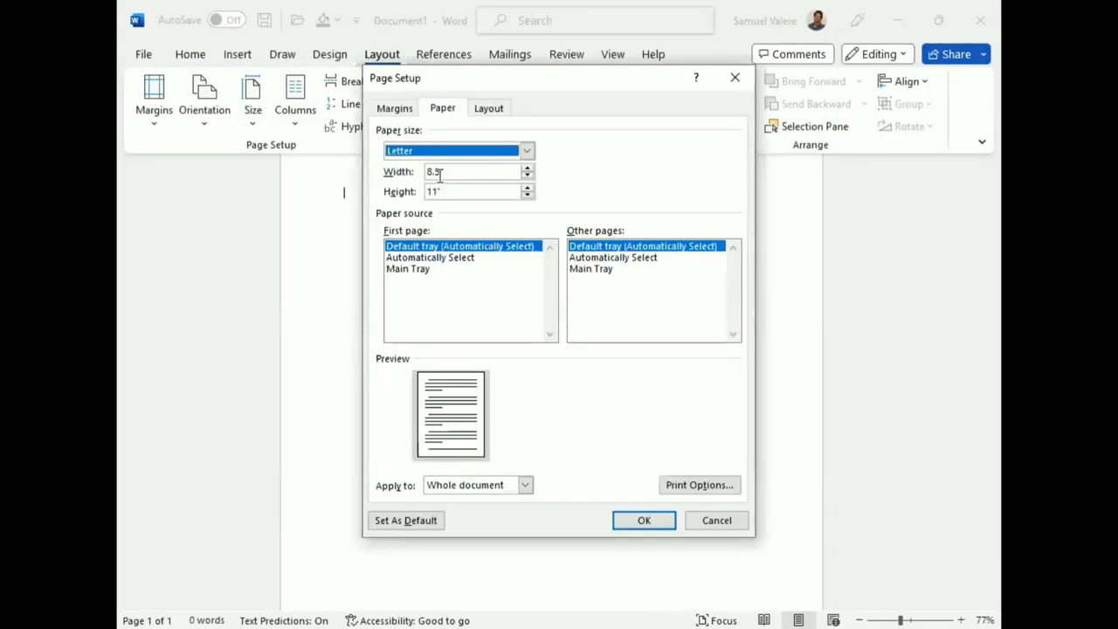
pyautogui.click(439, 174)
pyautogui.write('6.69')
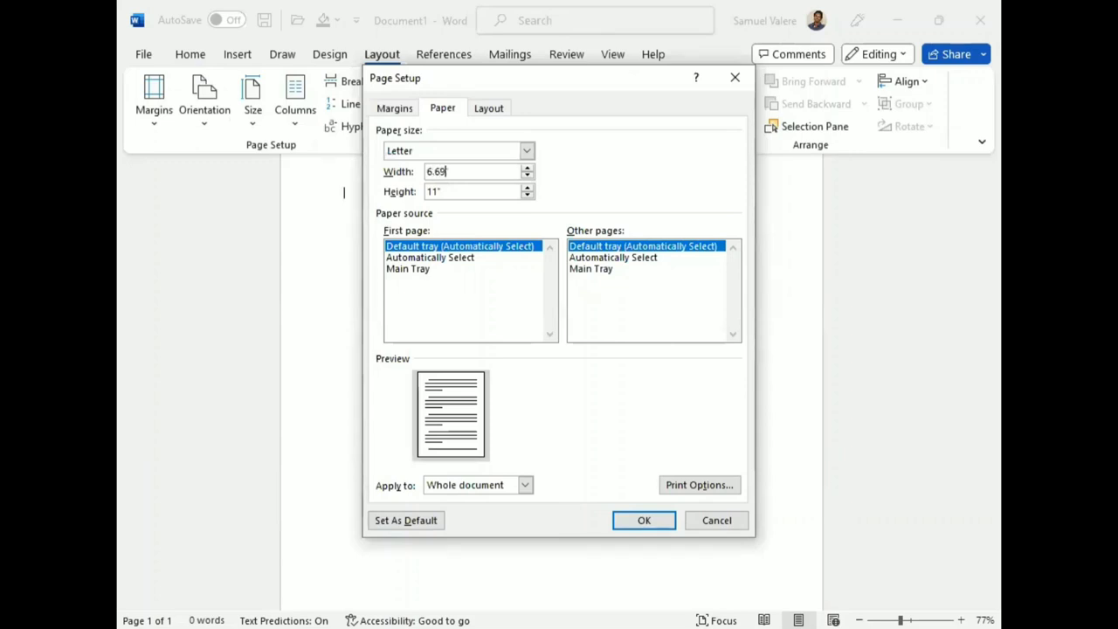
pyautogui.click(441, 193)
pyautogui.click(435, 193)
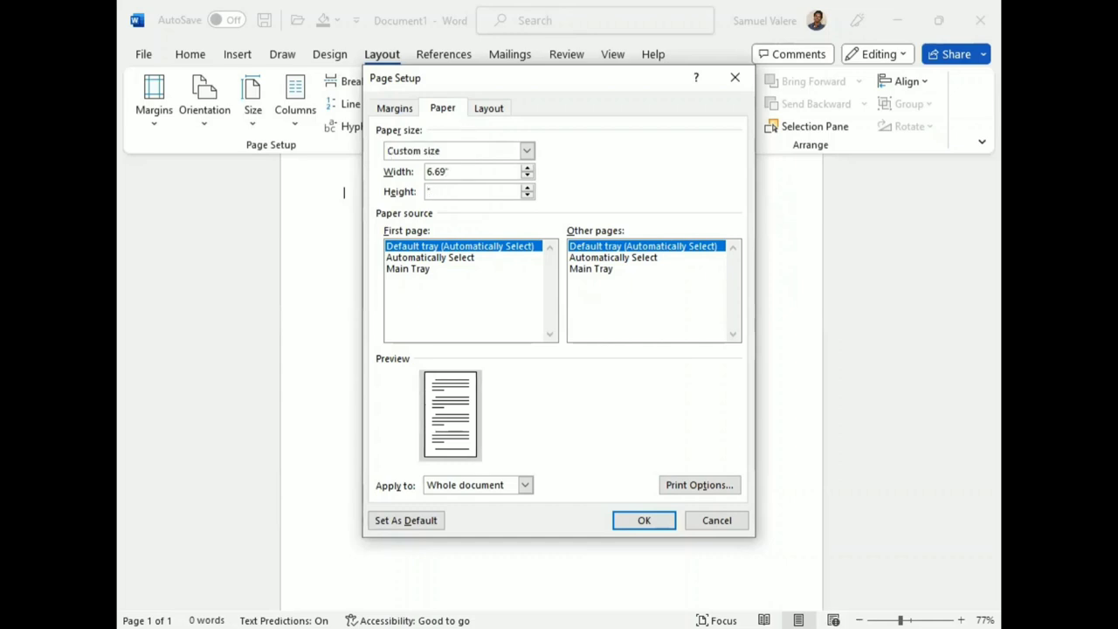
pyautogui.write('8.27')
pyautogui.click(640, 521)
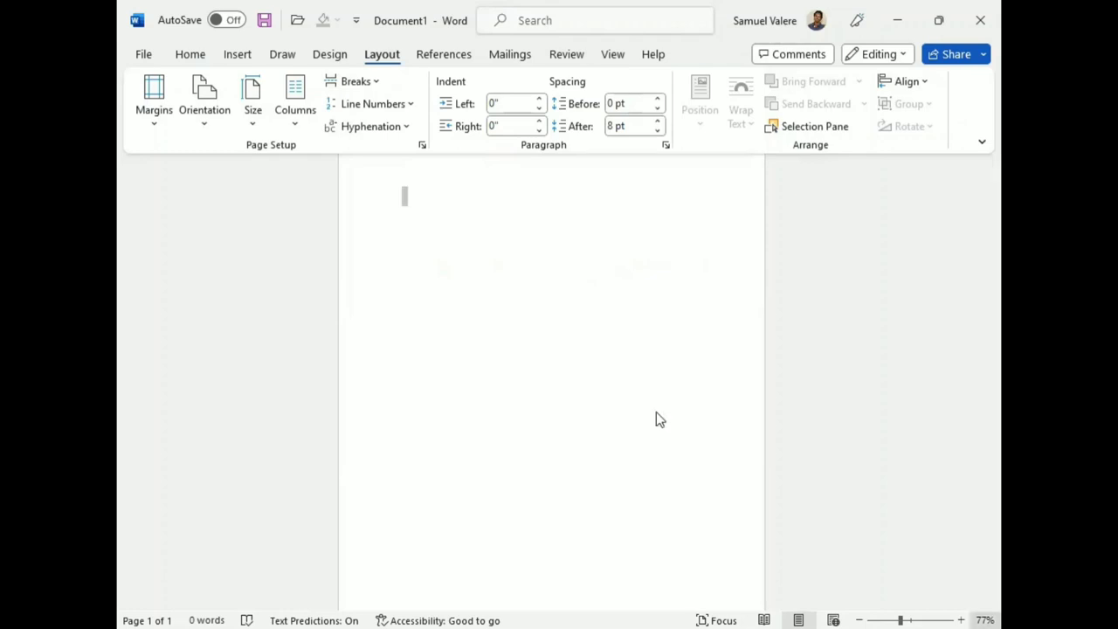
pyautogui.hotkey('alt', 'w')
# Step: Zoom to the whole page and draw a rectangle covering the entire page
pyautogui.press('q')
pyautogui.click(532, 313)
pyautogui.click(576, 368)
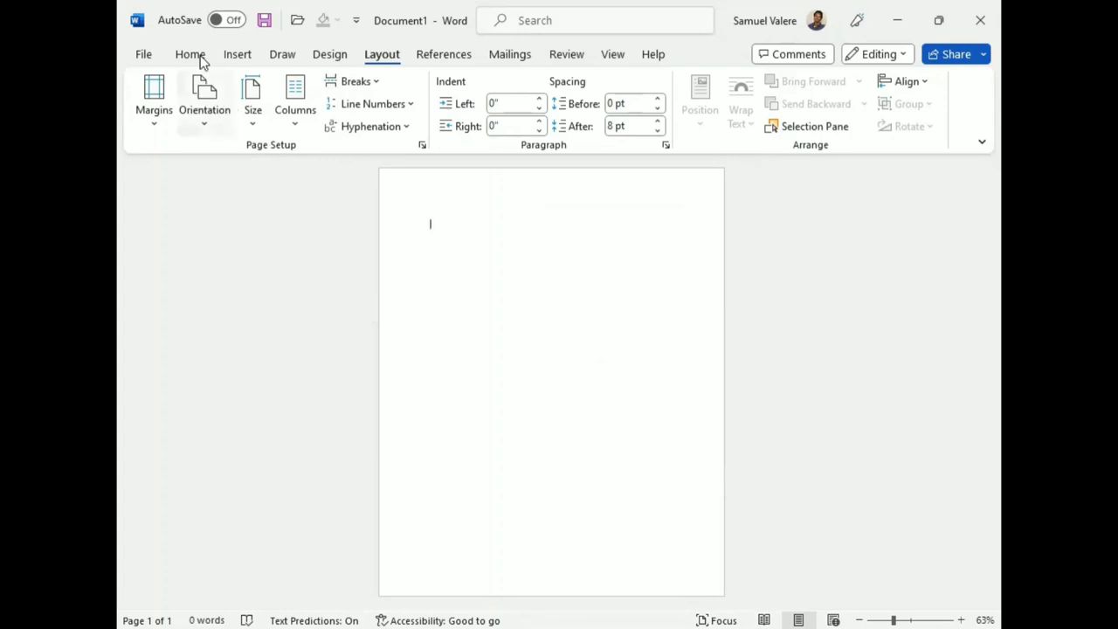
pyautogui.click(234, 56)
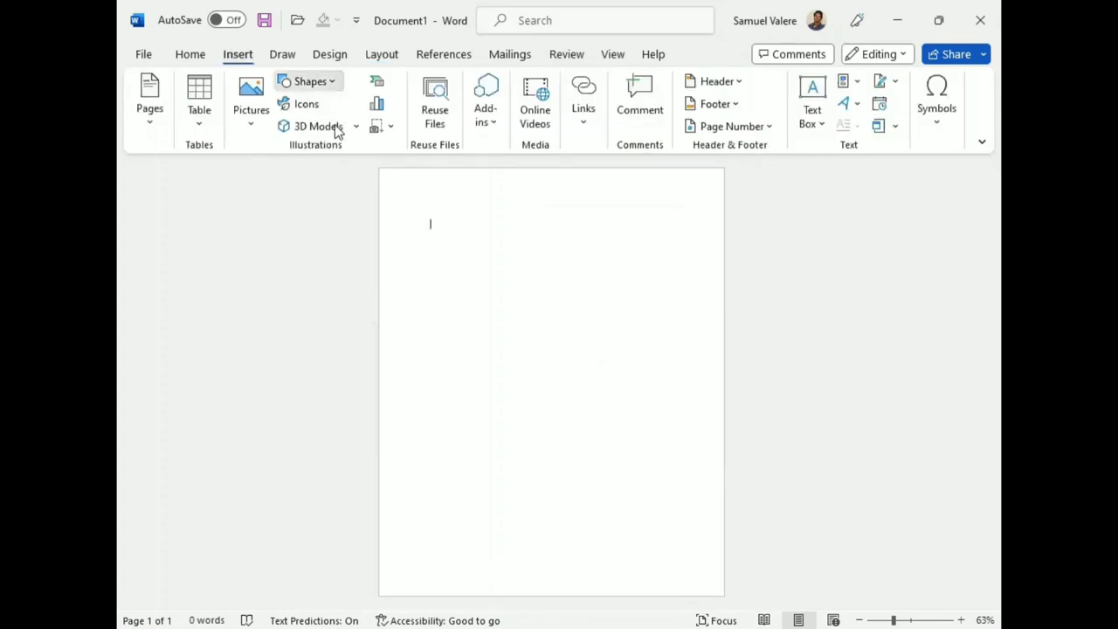
pyautogui.moveTo(372, 175)
pyautogui.mouseDown()
pyautogui.moveTo(620, 478)
pyautogui.moveTo(599, 502)
pyautogui.mouseUp()
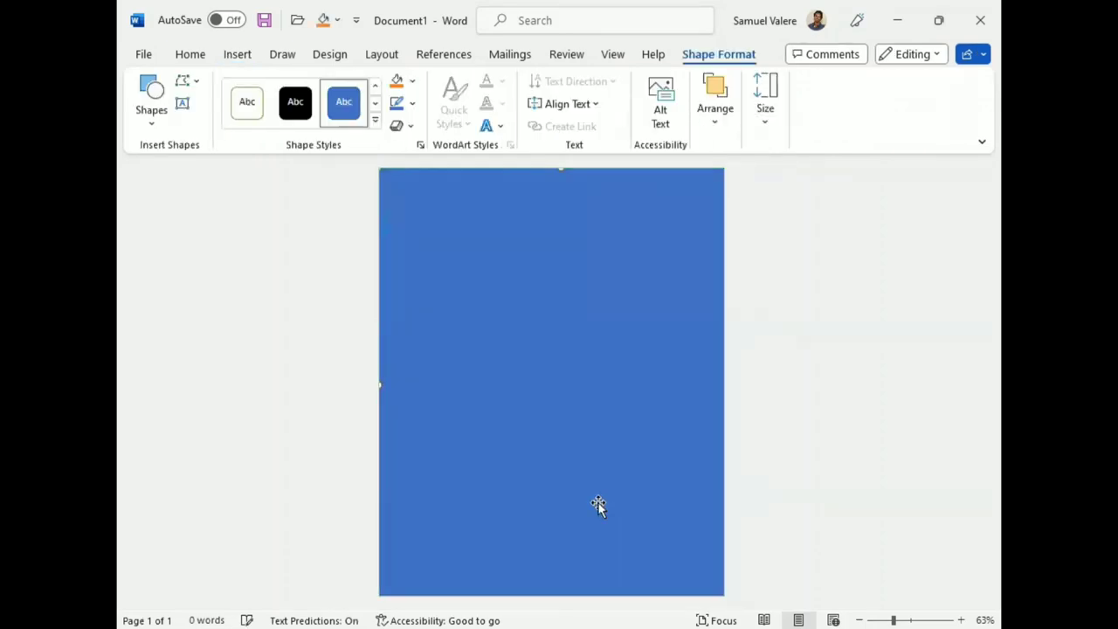
# Step: Remove the rectangle's outline and fill it white
pyautogui.click(413, 103)
pyautogui.click(407, 294)
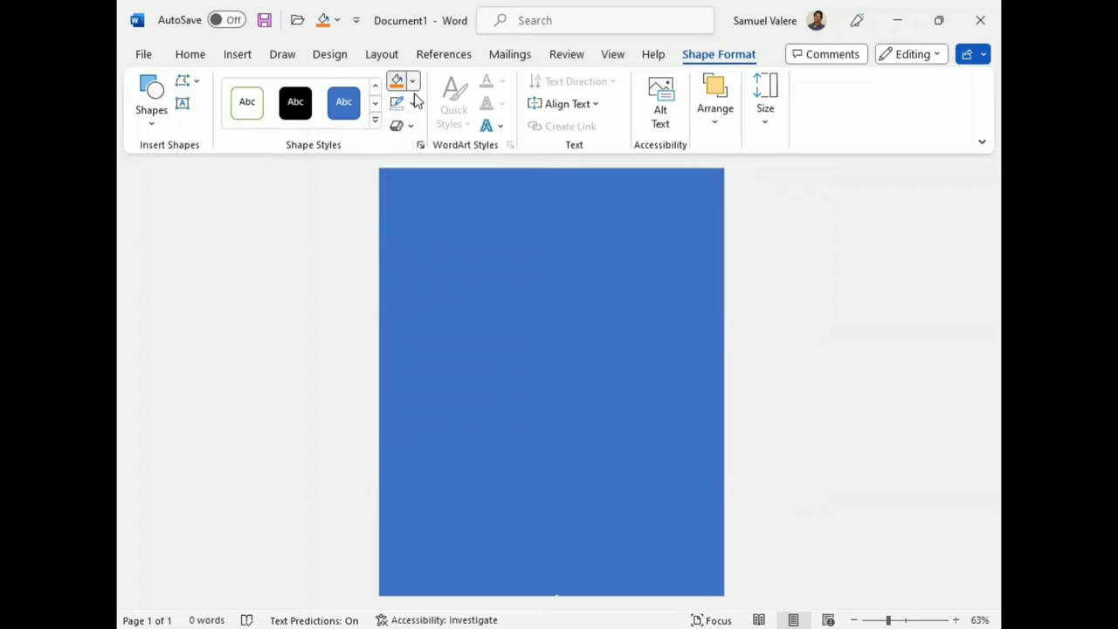
pyautogui.click(413, 83)
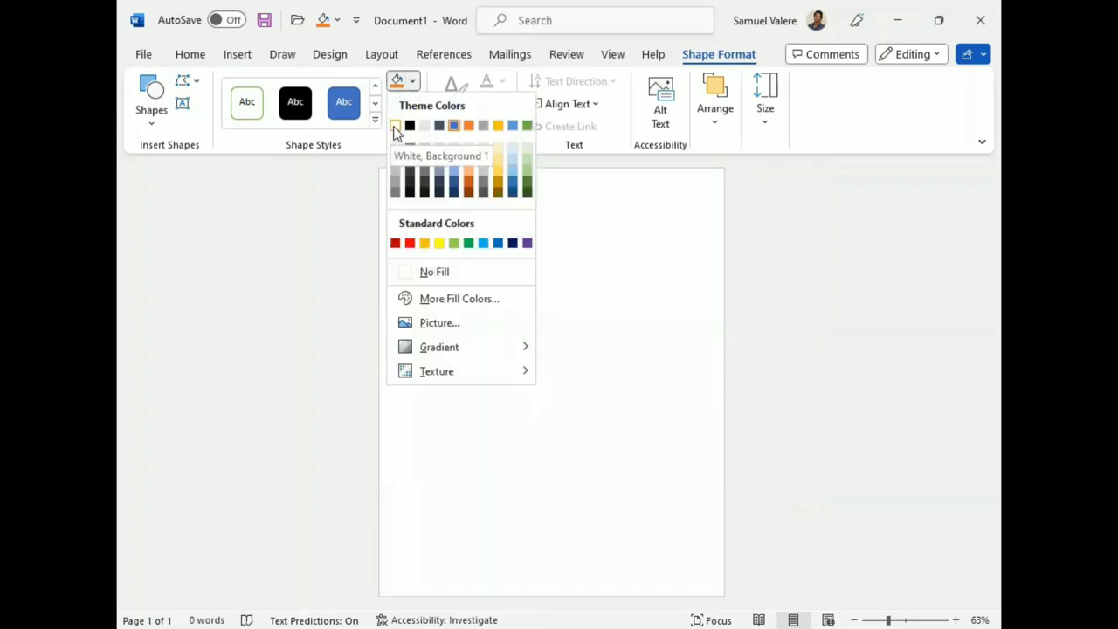
pyautogui.click(395, 126)
# Step: Draw a large oval spilling off the right edge and stretch it taller toward the bottom
pyautogui.click(151, 117)
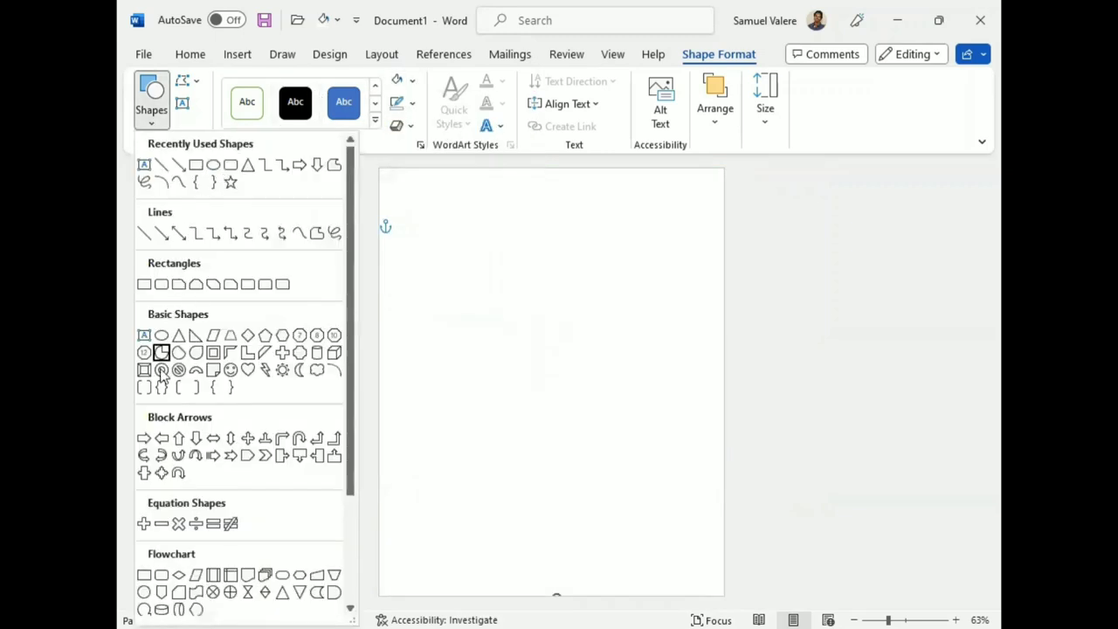
pyautogui.click(142, 593)
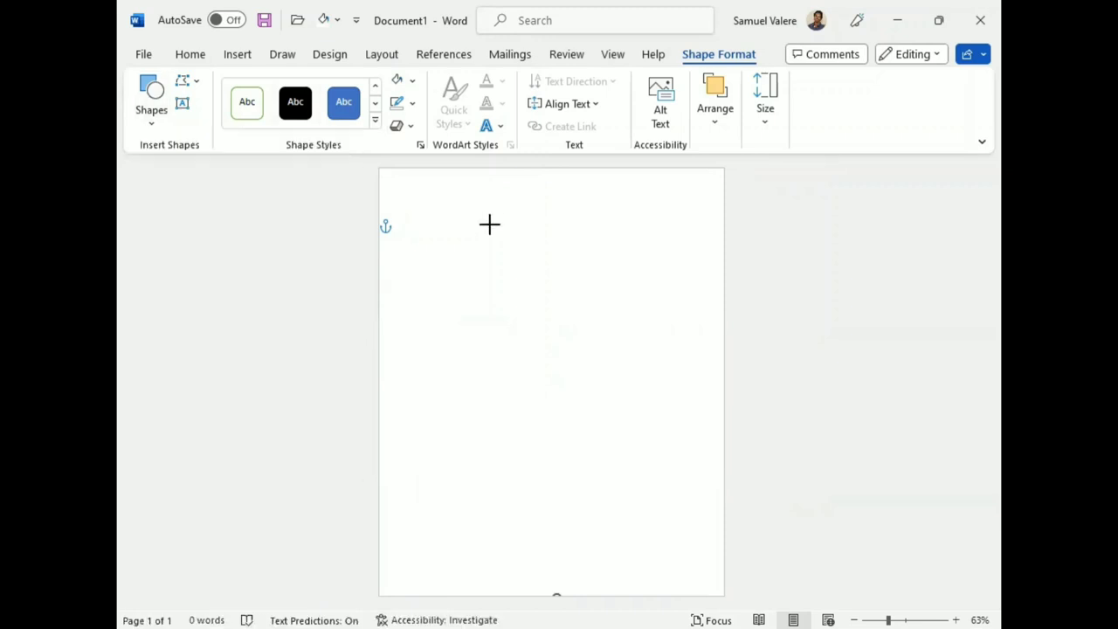
pyautogui.moveTo(482, 210)
pyautogui.mouseDown()
pyautogui.moveTo(776, 593)
pyautogui.moveTo(844, 603)
pyautogui.mouseUp()
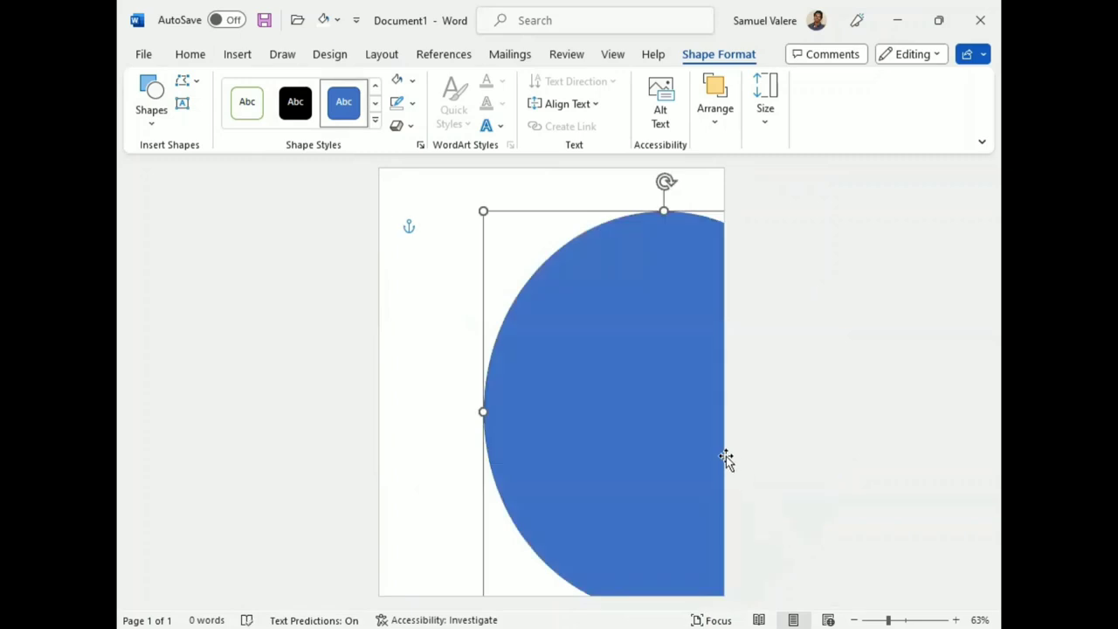
pyautogui.moveTo(672, 414); pyautogui.dragTo(673, 343)
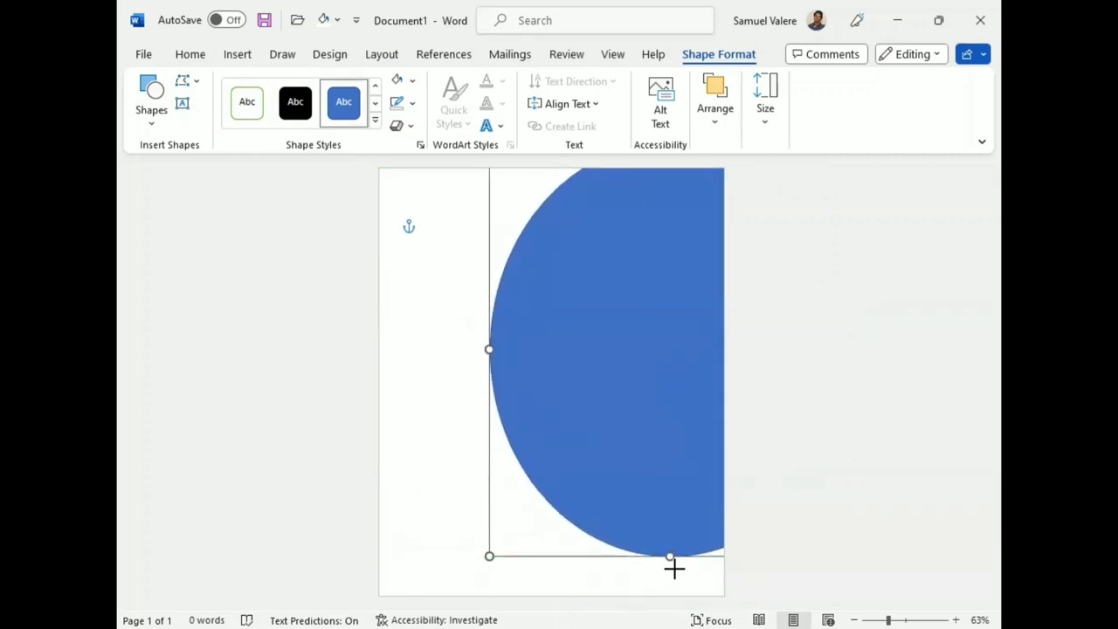
pyautogui.moveTo(670, 543)
pyautogui.mouseDown()
pyautogui.moveTo(689, 597)
pyautogui.moveTo(669, 573)
pyautogui.mouseUp()
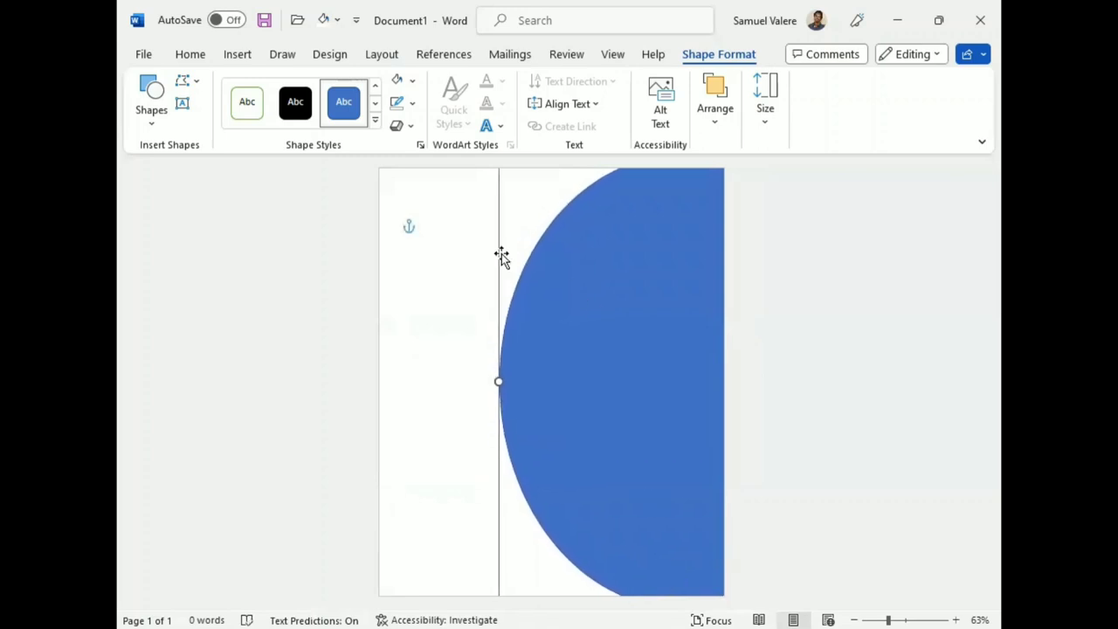
# Step: Remove the oval's outline and nudge it into position with the arrow keys
pyautogui.click(411, 103)
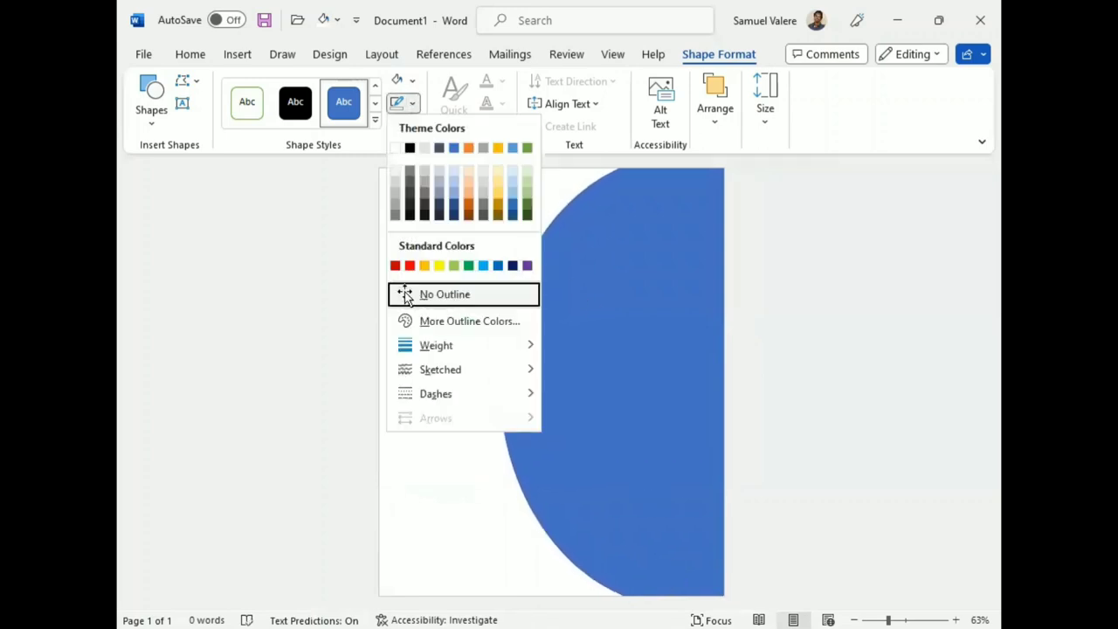
pyautogui.click(407, 295)
pyautogui.press('Right')
pyautogui.press('Right')
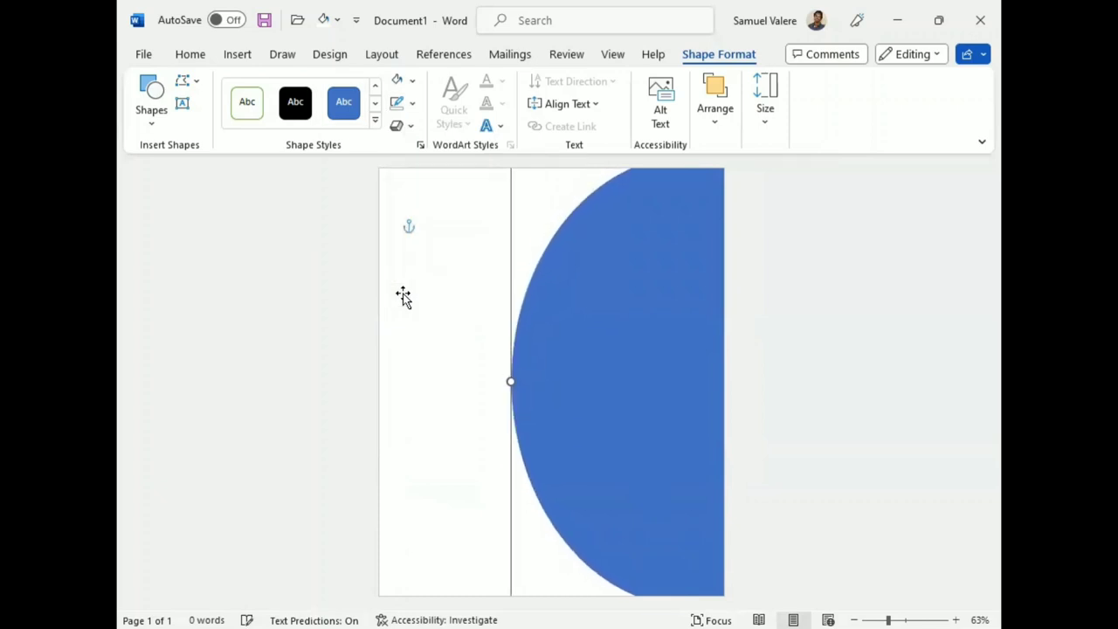
pyautogui.press('Right')
pyautogui.press('Right')
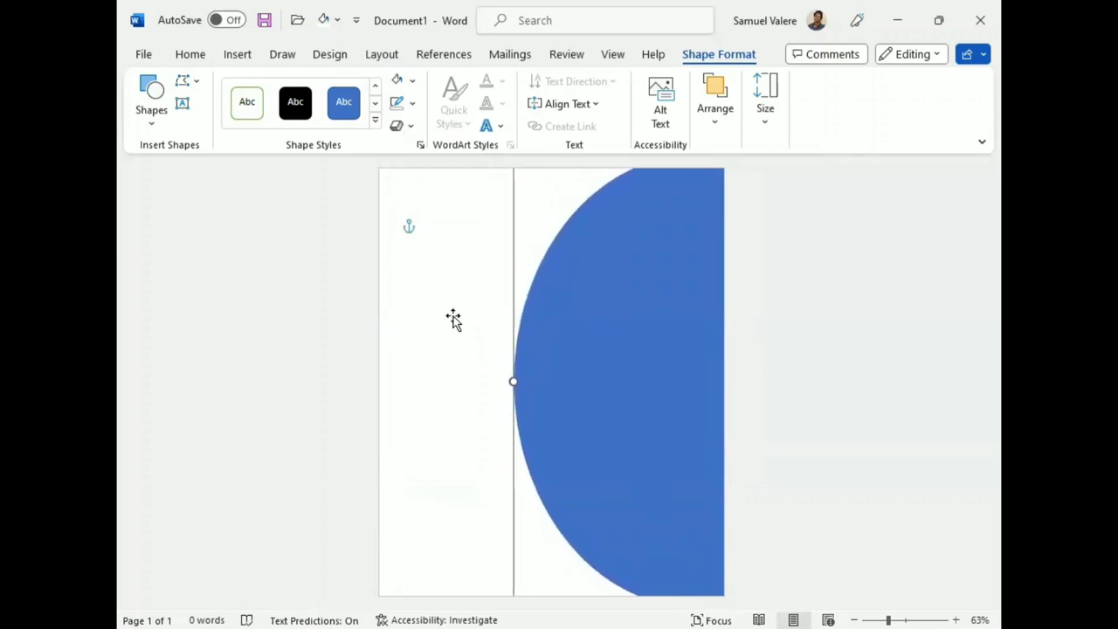
pyautogui.press('Left')
pyautogui.press('Left')
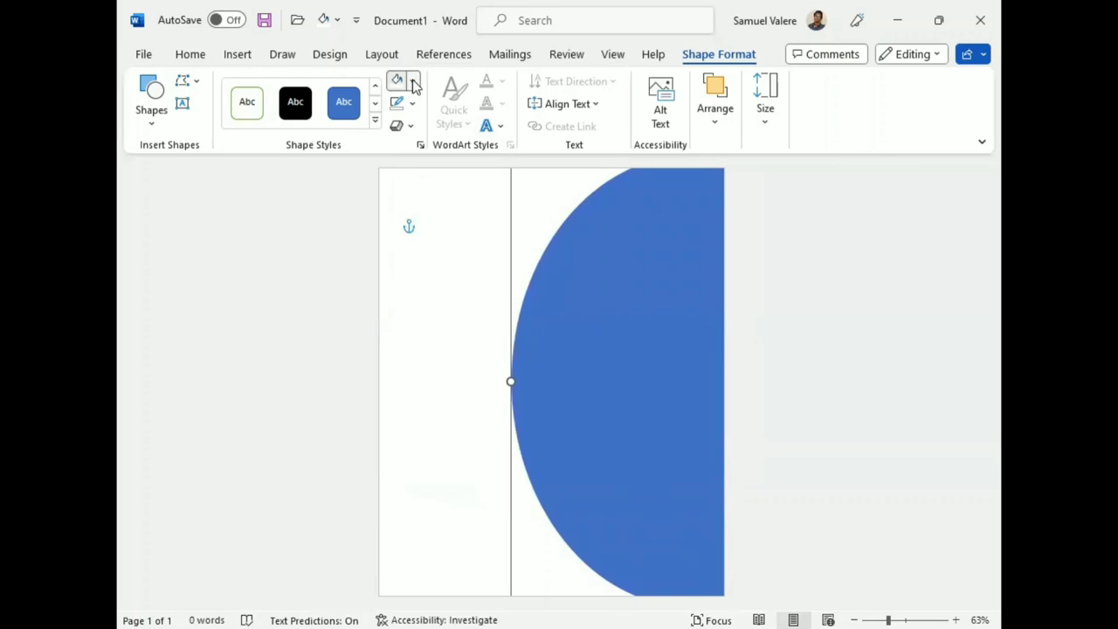
# Step: Fill the oval with custom pink #DB2D78 and shift it slightly right
pyautogui.click(412, 81)
pyautogui.click(443, 306)
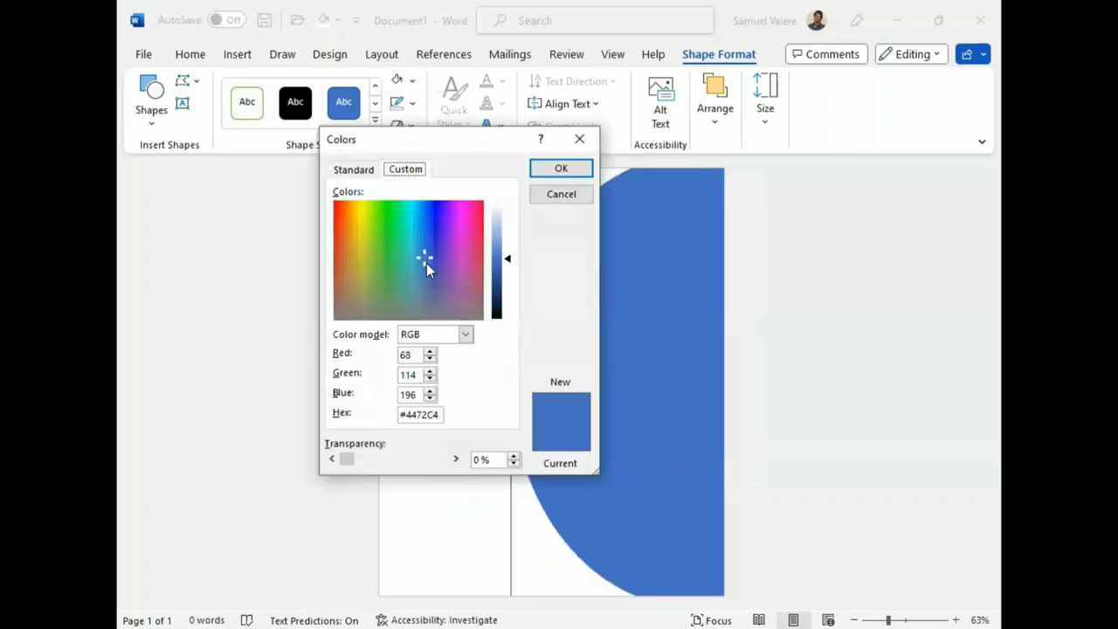
pyautogui.click(457, 241)
pyautogui.moveTo(459, 242); pyautogui.dragTo(469, 233)
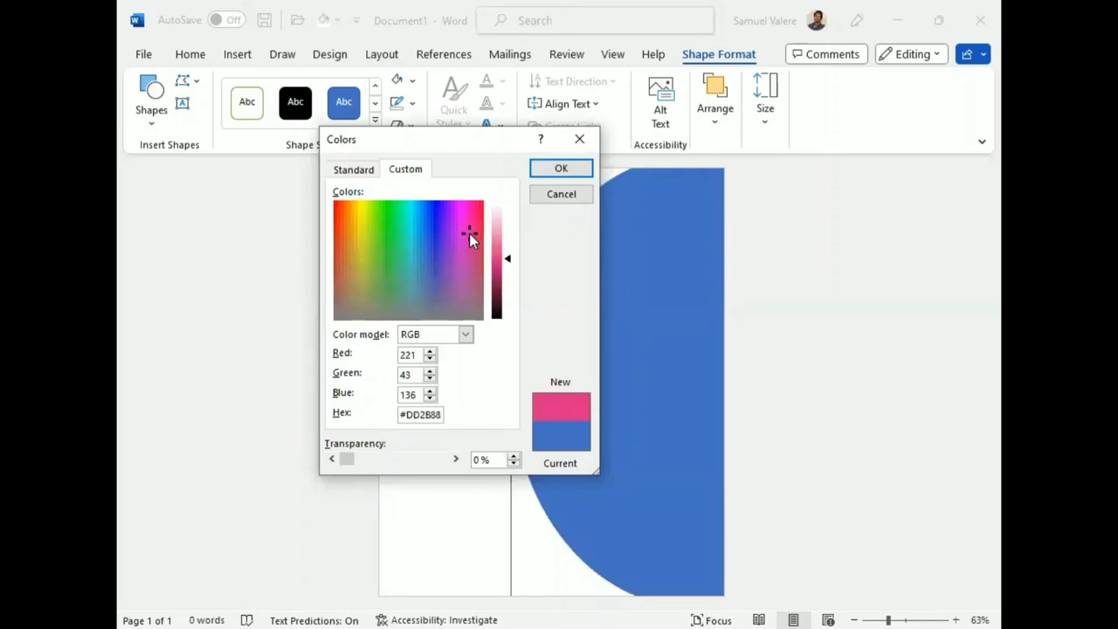
pyautogui.moveTo(469, 233); pyautogui.dragTo(472, 235)
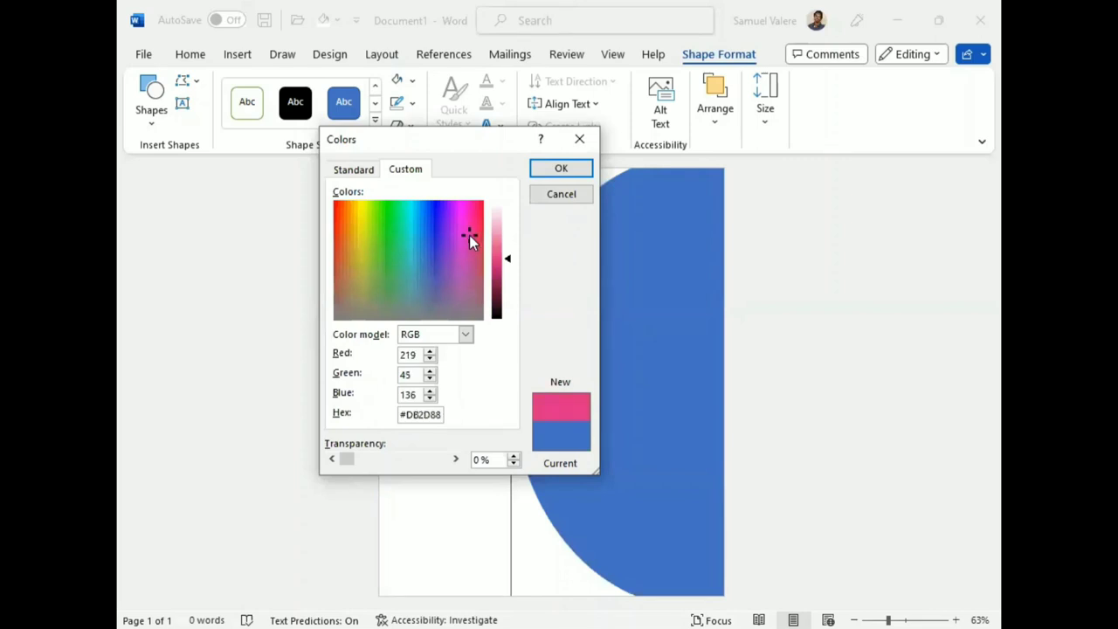
pyautogui.click(561, 168)
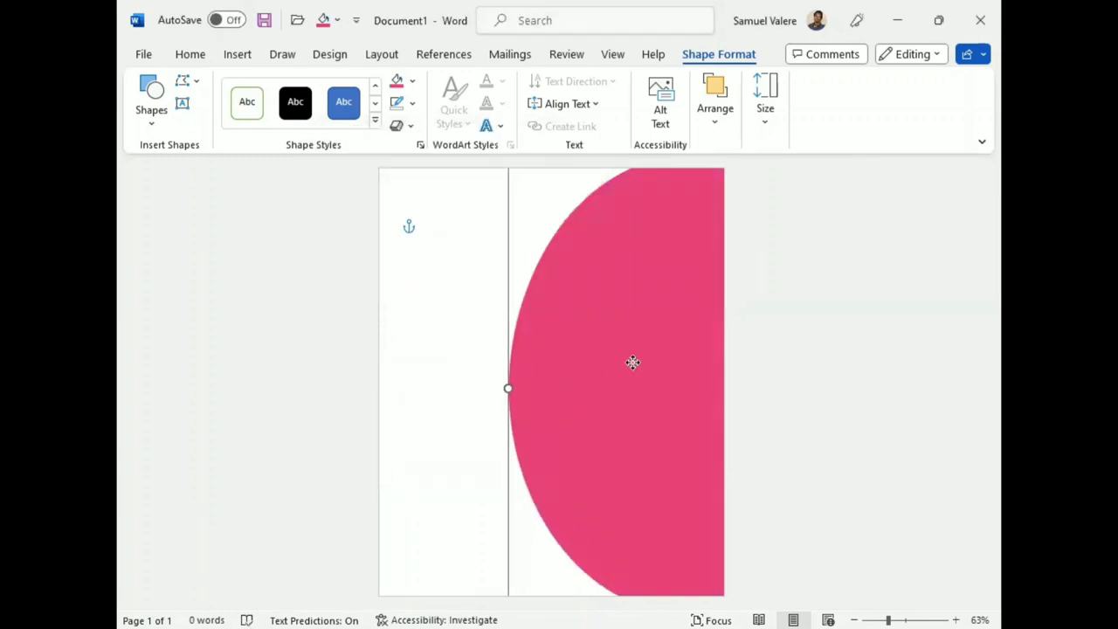
pyautogui.moveTo(625, 360); pyautogui.dragTo(641, 358)
# Step: Fill the oval with the portrait photo 'images (1)' using a picture fill from file
pyautogui.click(411, 80)
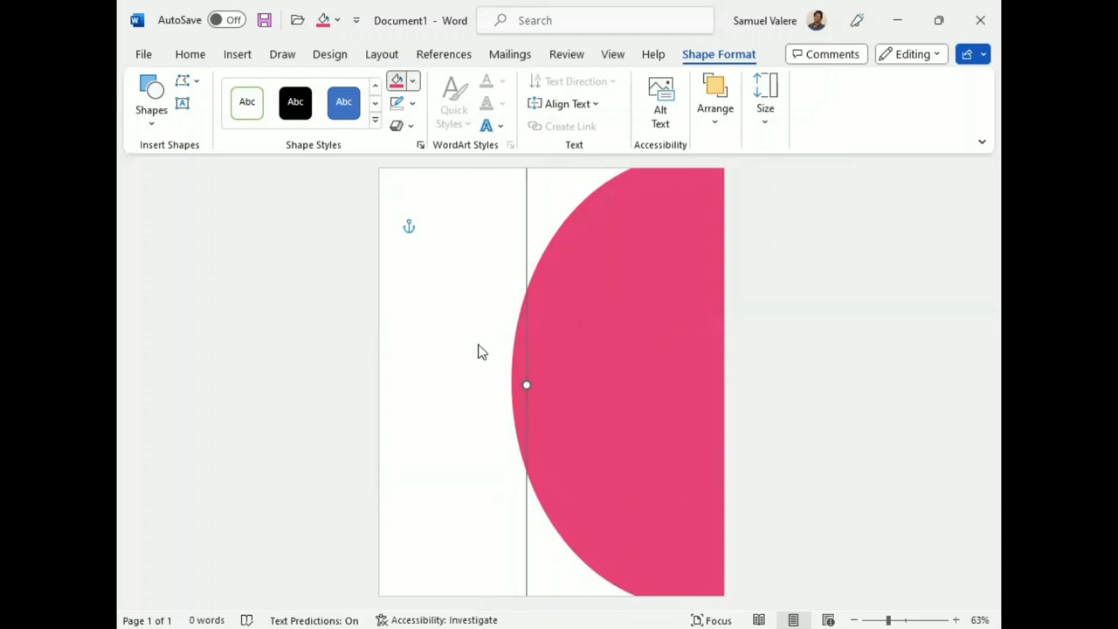
pyautogui.moveTo(459, 427)
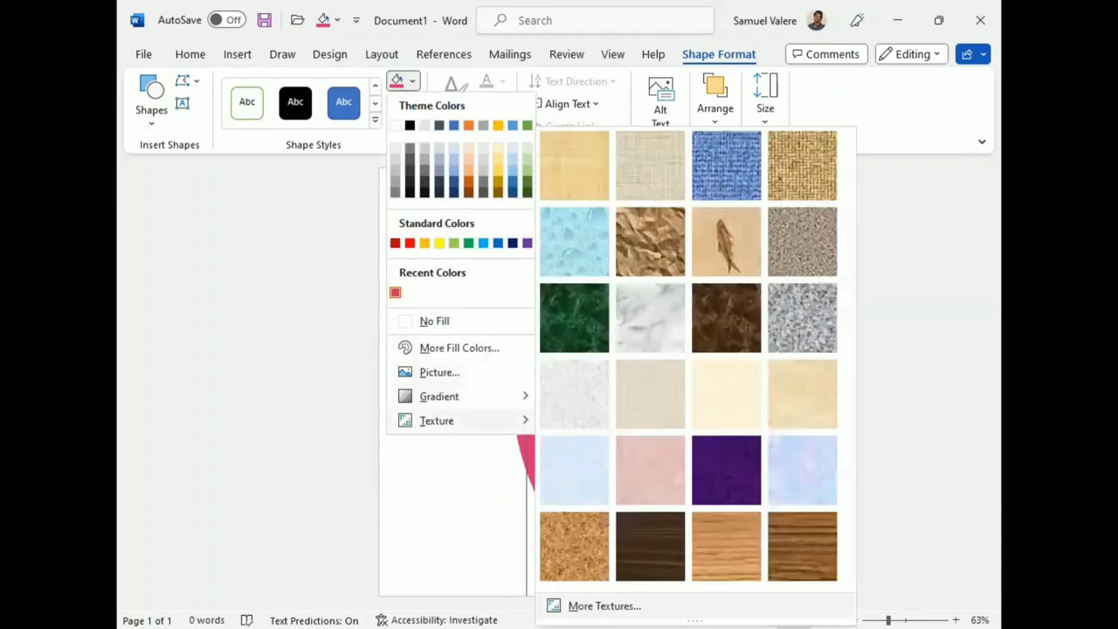
pyautogui.click(604, 605)
pyautogui.click(791, 332)
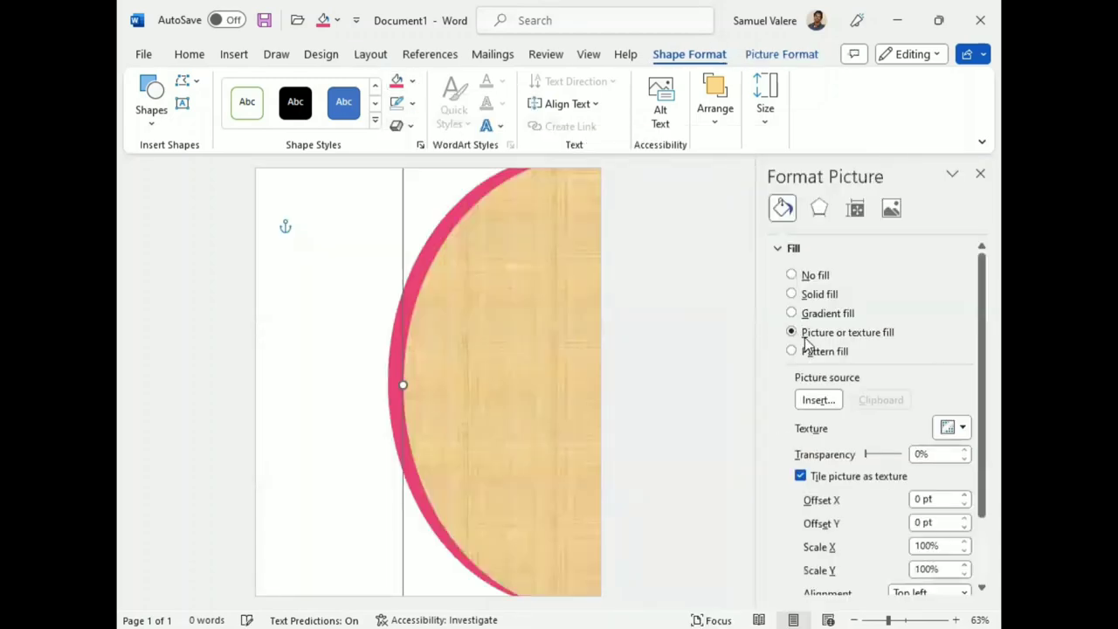
pyautogui.click(817, 400)
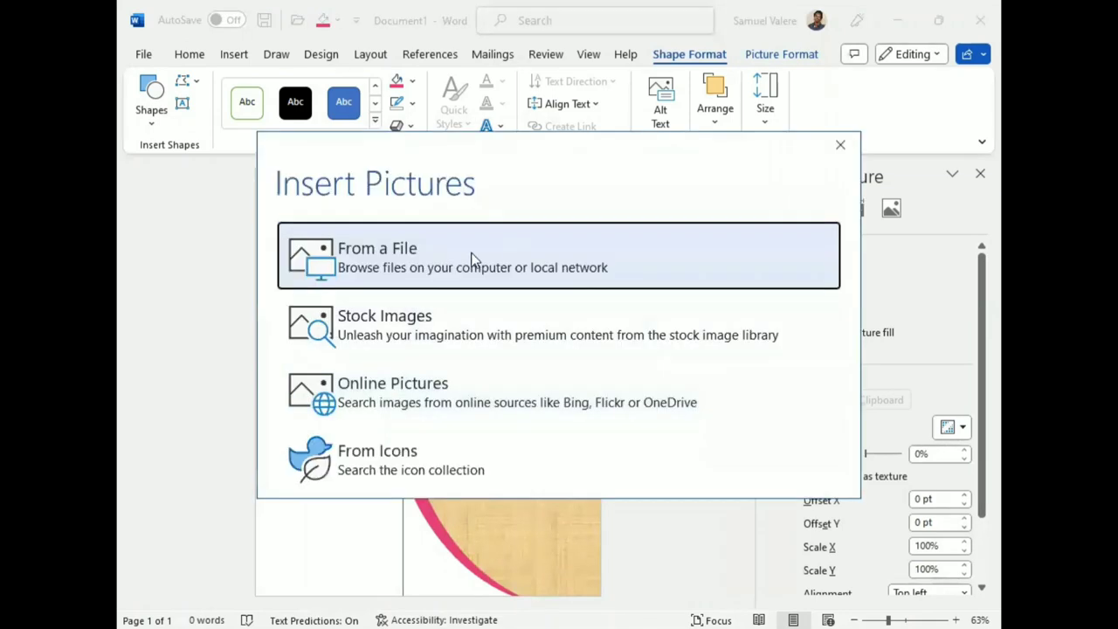
pyautogui.click(471, 259)
pyautogui.scroll(2, 195, 217)
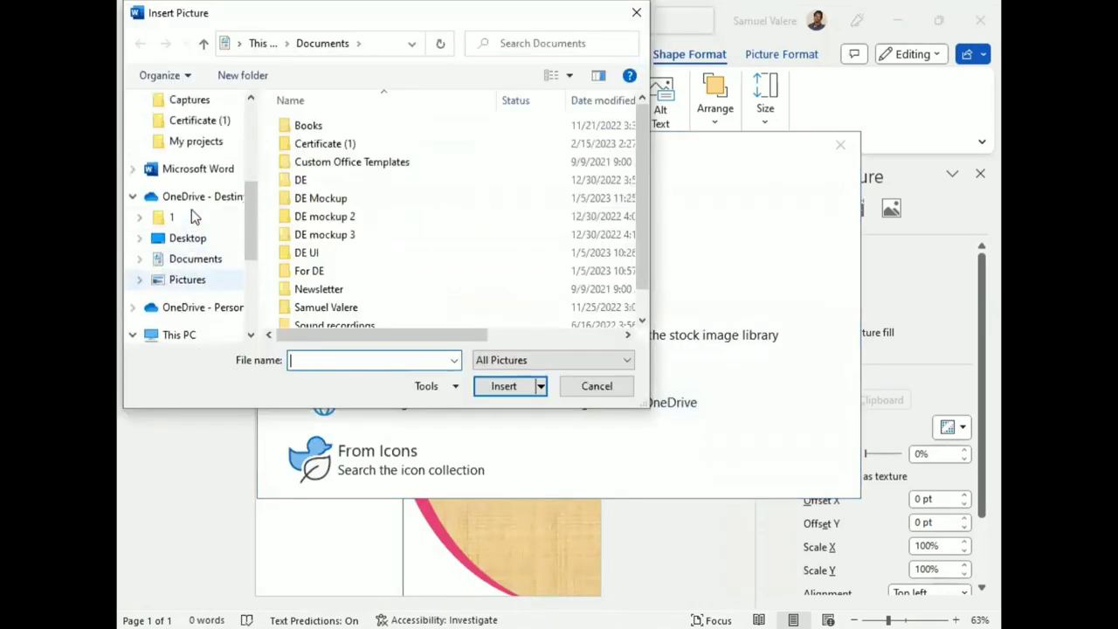
pyautogui.scroll(3, 181, 203)
pyautogui.click(172, 182)
pyautogui.scroll(-3, 447, 218)
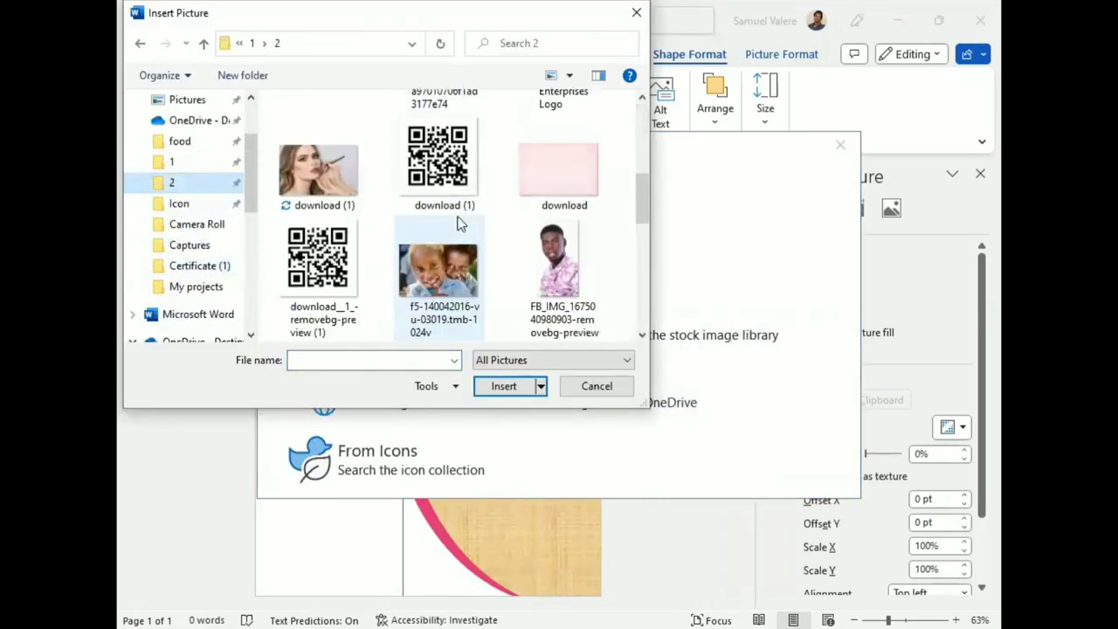
pyautogui.scroll(-2, 447, 219)
pyautogui.scroll(-2, 489, 220)
pyautogui.scroll(-2, 494, 220)
pyautogui.scroll(4, 494, 220)
pyautogui.click(318, 259)
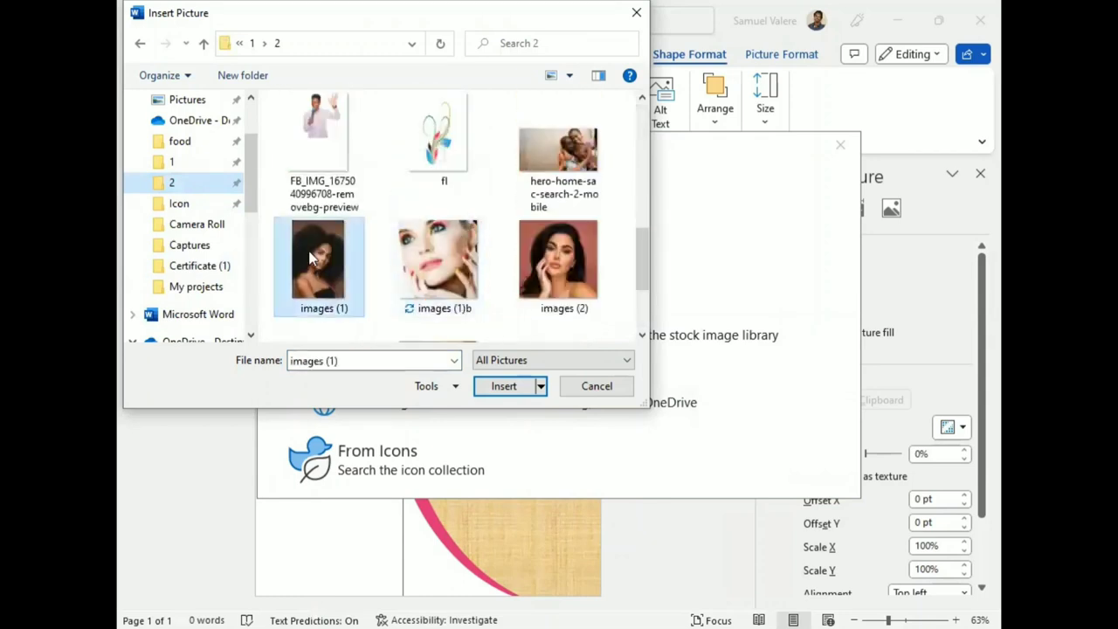
pyautogui.click(524, 389)
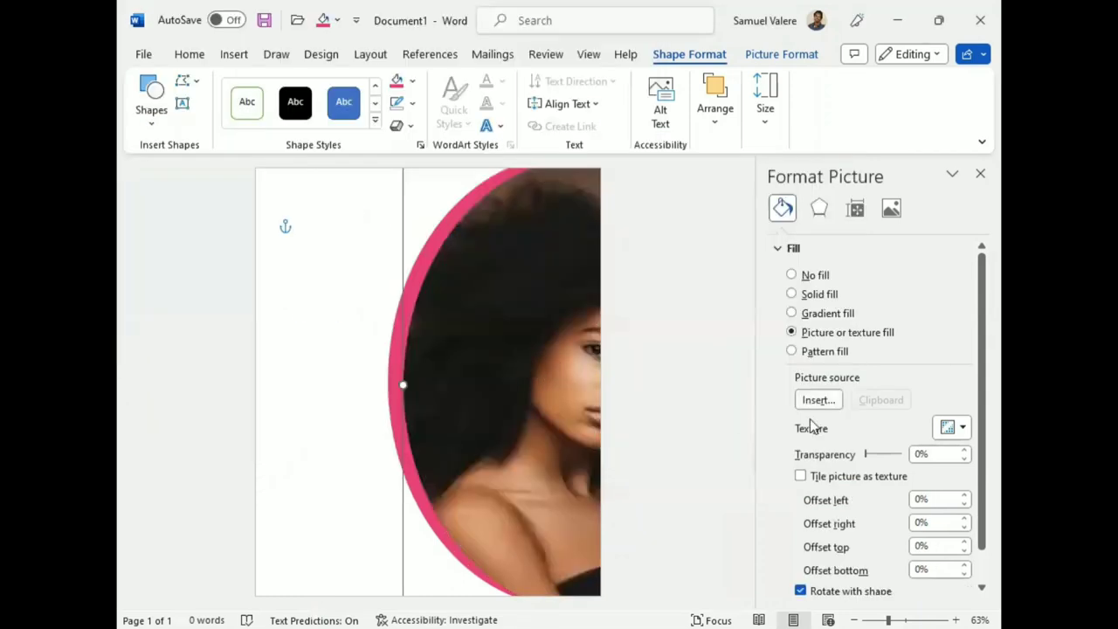
# Step: Adjust the picture offsets (right 40%, top -3%, bottom 2%) so the face sits inside the oval
pyautogui.click(965, 543)
pyautogui.click(965, 543)
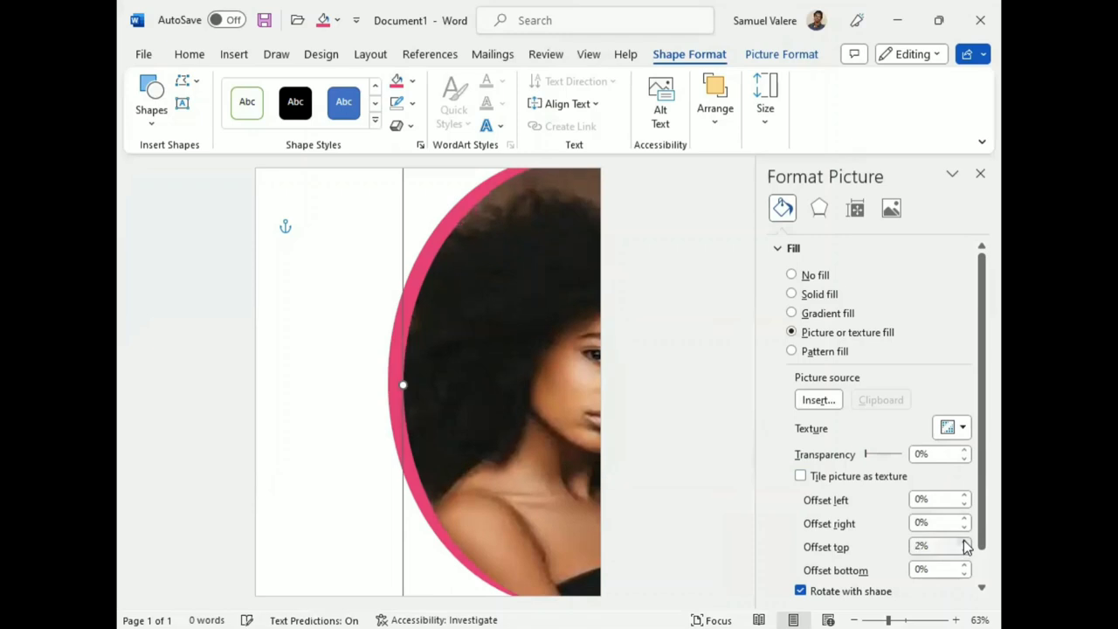
pyautogui.click(965, 519)
pyautogui.moveTo(964, 518); pyautogui.dragTo(965, 577)
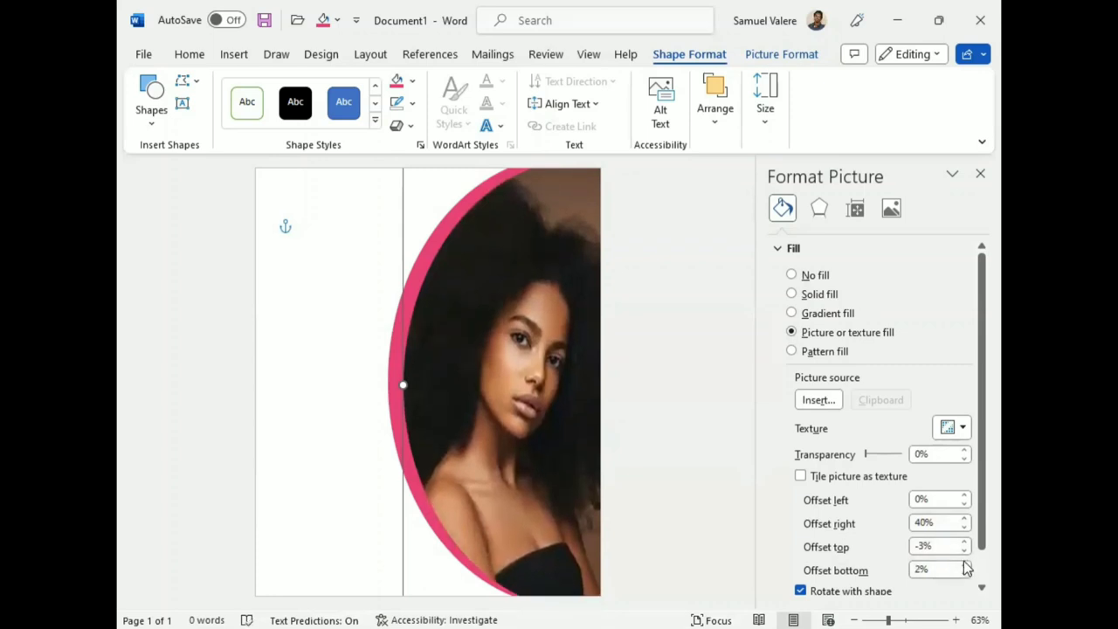
# Step: Nudge the photo oval right and move the vertical divider line left against it
pyautogui.click(979, 176)
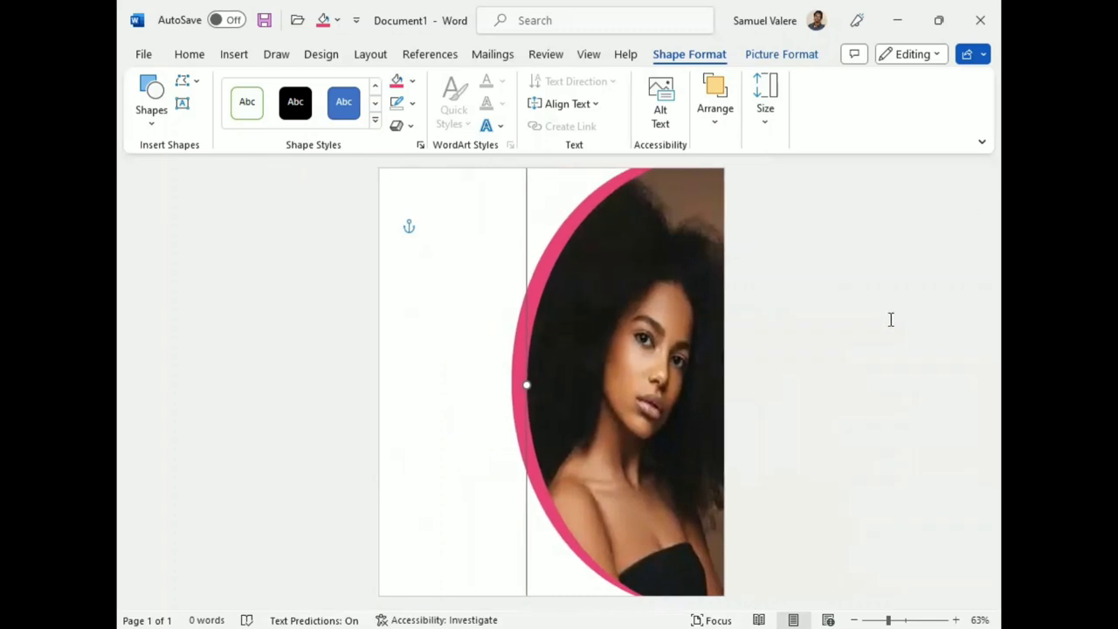
pyautogui.moveTo(646, 389); pyautogui.dragTo(648, 389)
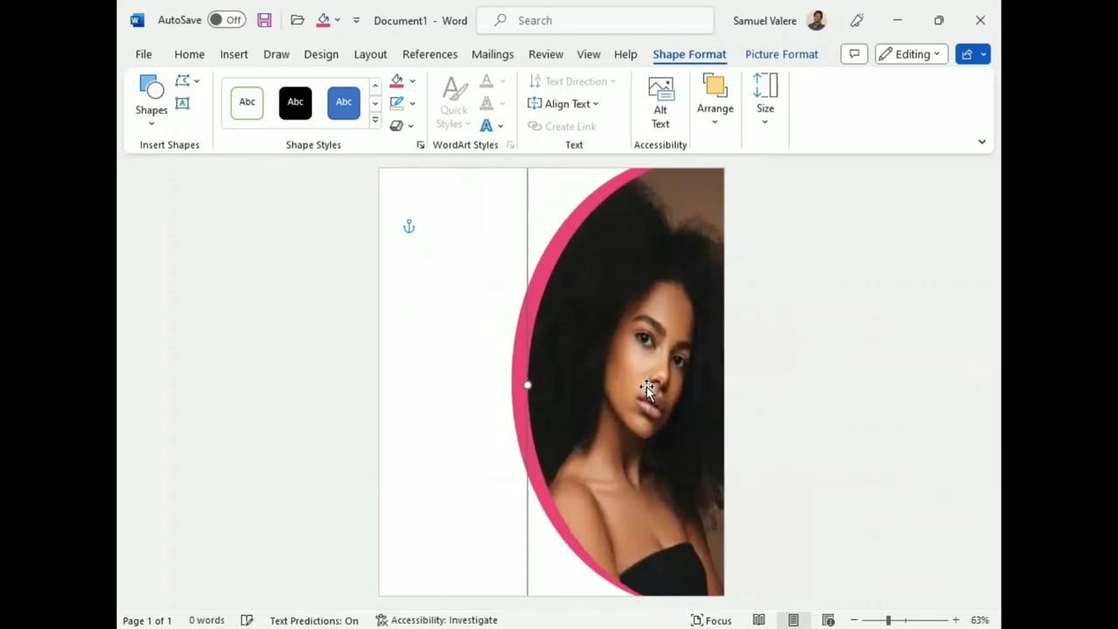
pyautogui.moveTo(512, 362); pyautogui.dragTo(529, 373)
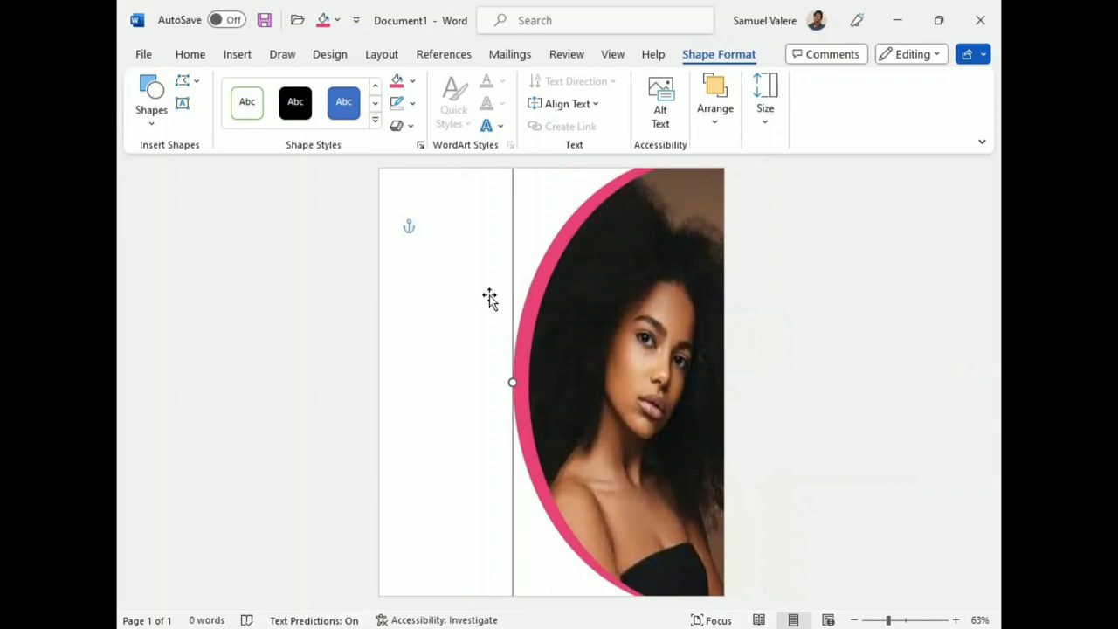
# Step: Draw a small circle and place it at the photo's top-right corner
pyautogui.click(183, 104)
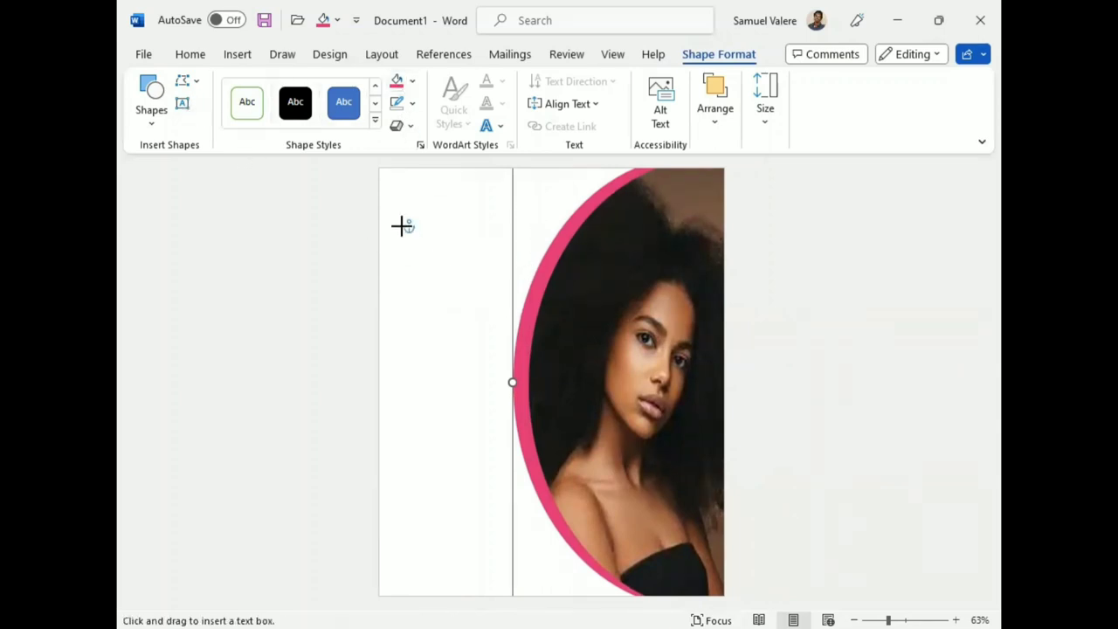
pyautogui.click(151, 109)
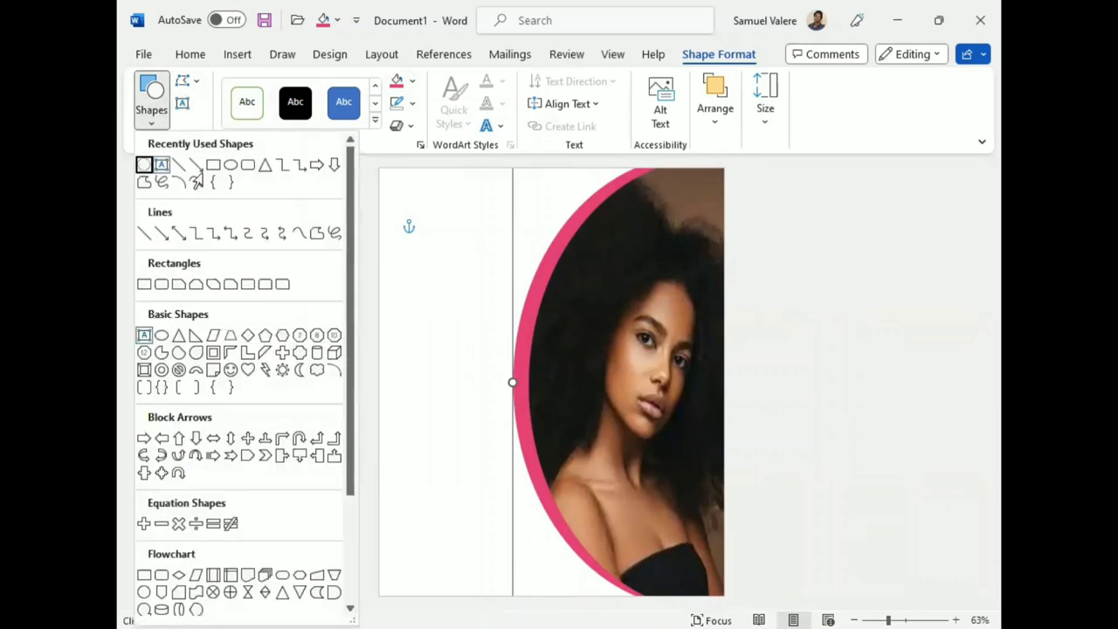
pyautogui.click(144, 163)
pyautogui.moveTo(588, 180); pyautogui.dragTo(709, 280)
pyautogui.moveTo(648, 236); pyautogui.dragTo(675, 199)
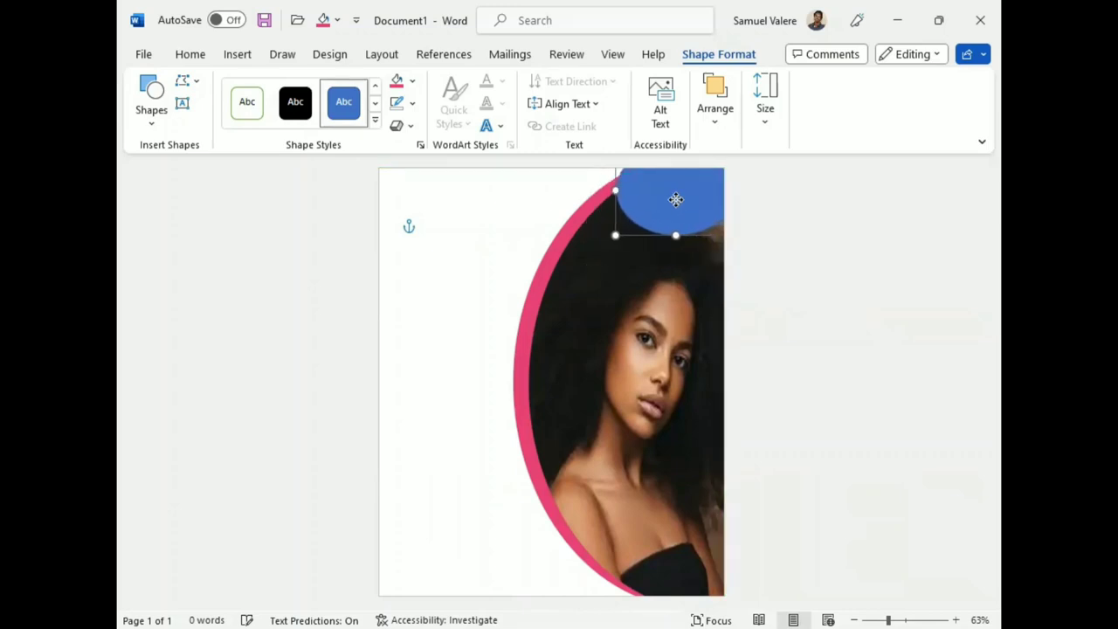
# Step: Fill the top-right corner circle pink
pyautogui.click(394, 84)
pyautogui.click(413, 81)
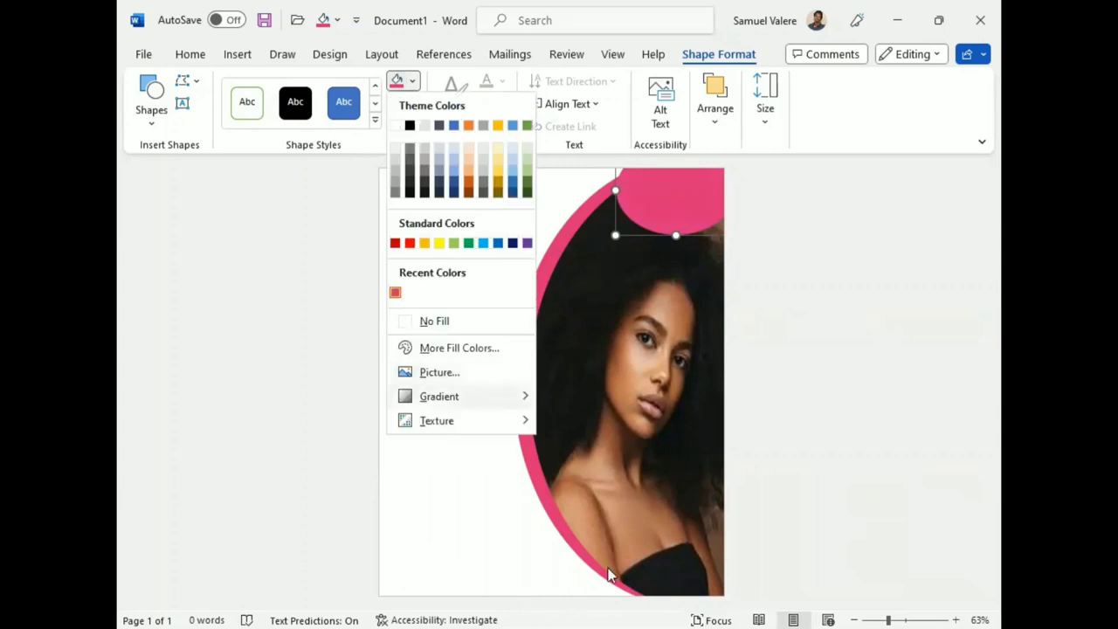
pyautogui.moveTo(515, 395)
pyautogui.click(616, 604)
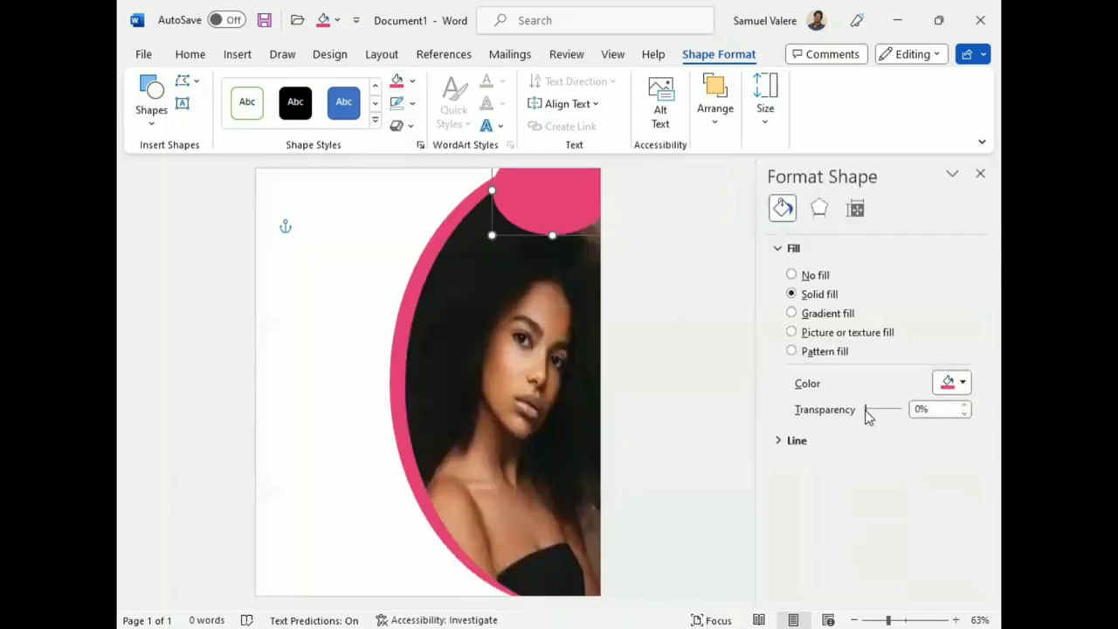
# Step: Set the pink circle's transparency to 35% and draw a small text box on it
pyautogui.moveTo(867, 416); pyautogui.dragTo(881, 419)
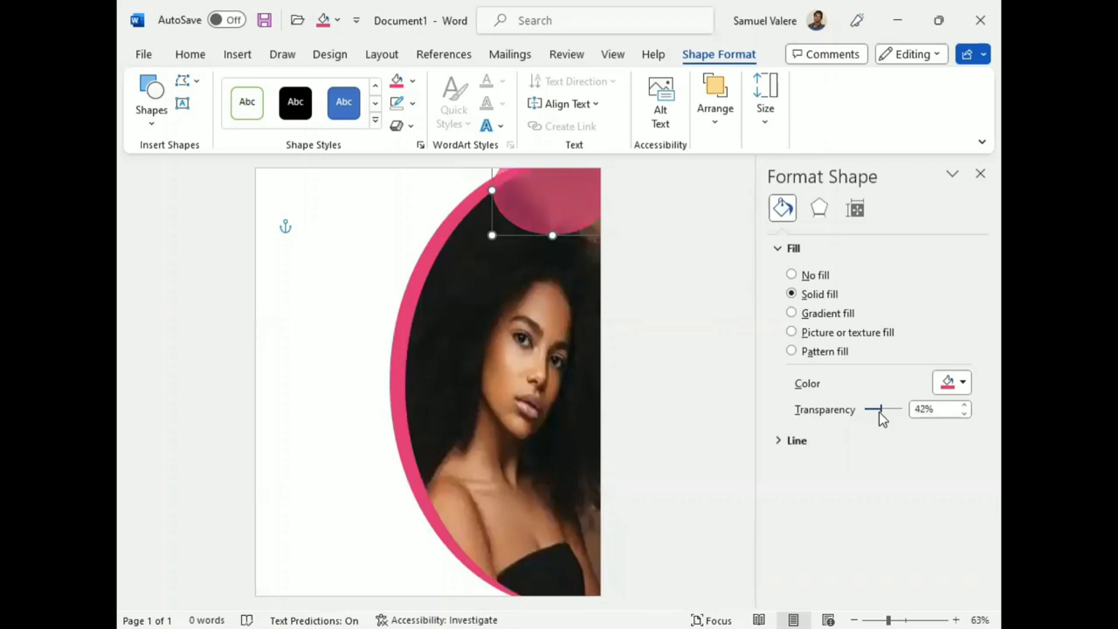
pyautogui.click(967, 415)
pyautogui.click(968, 415)
pyautogui.click(967, 415)
pyautogui.click(967, 415)
pyautogui.click(967, 414)
pyautogui.click(966, 415)
pyautogui.click(967, 415)
pyautogui.click(183, 105)
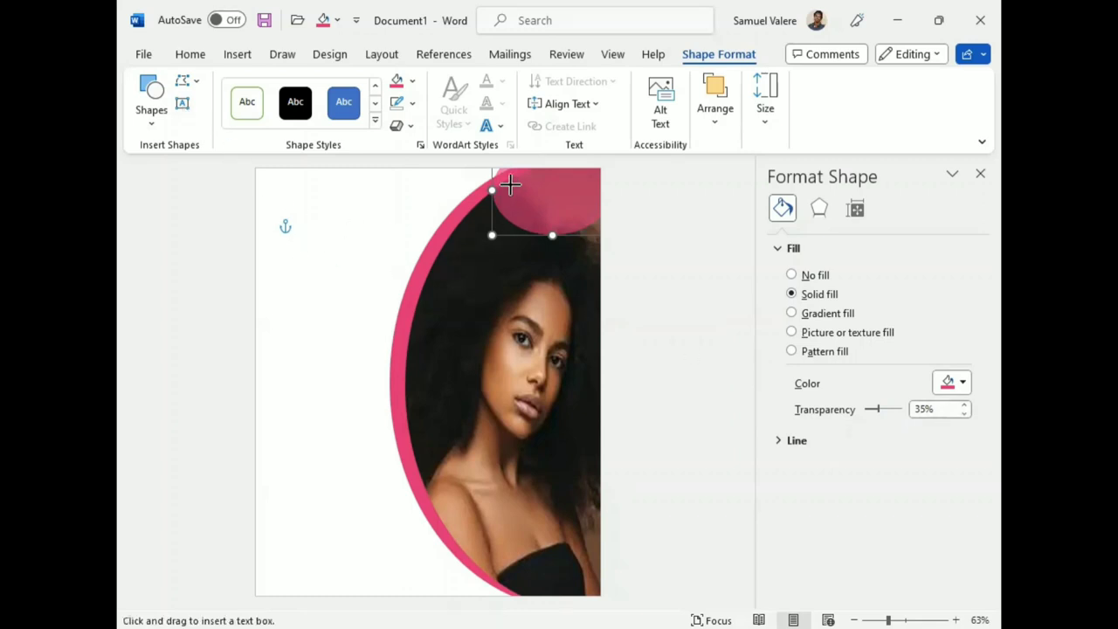
pyautogui.moveTo(512, 186); pyautogui.dragTo(562, 201)
# Step: Type 'Brand' in the text box and remove the box's white fill
pyautogui.click(980, 173)
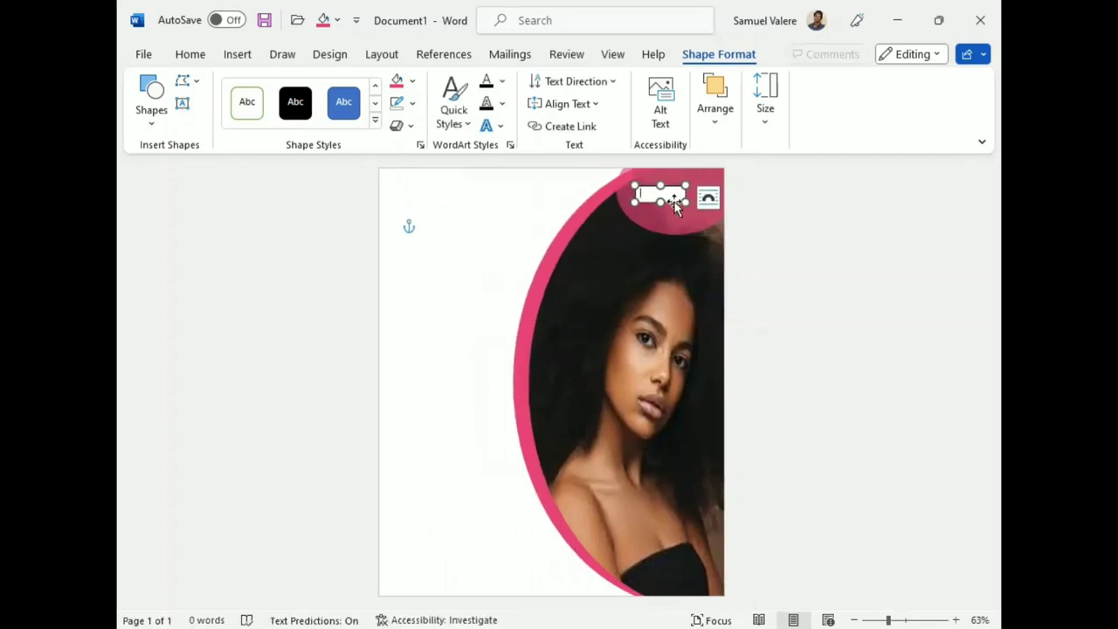
pyautogui.moveTo(691, 213); pyautogui.dragTo(692, 216)
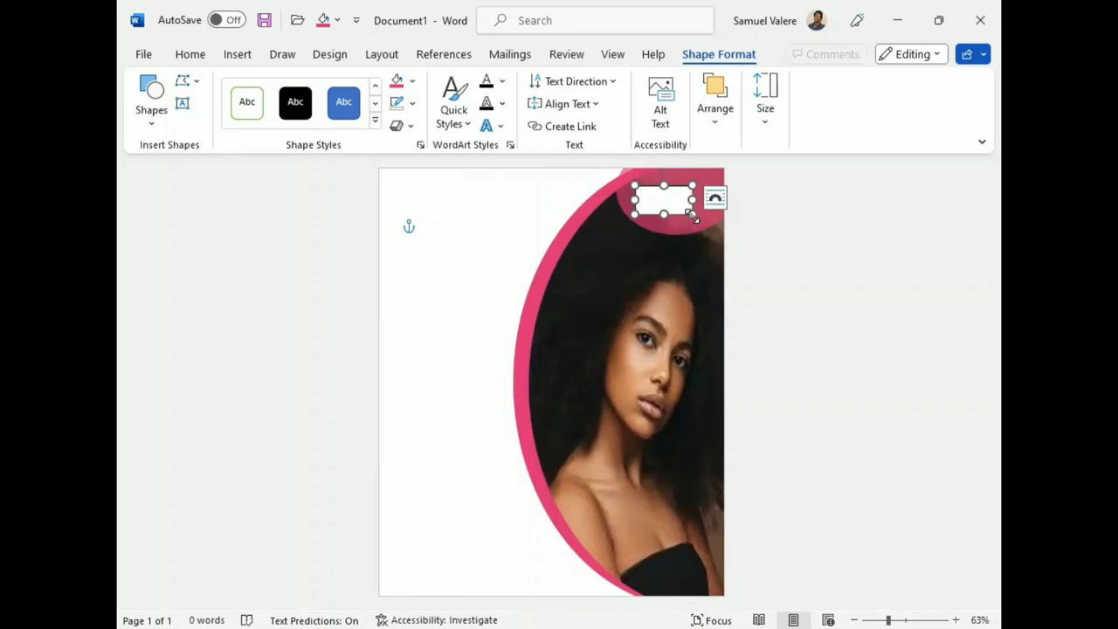
pyautogui.write('nd')
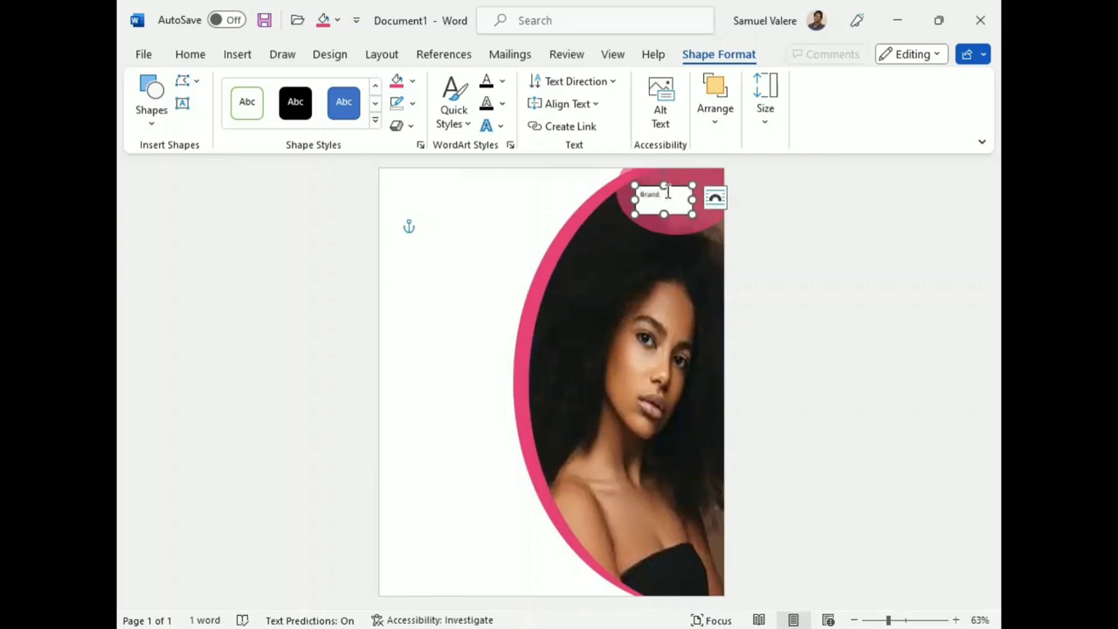
pyautogui.doubleClick(648, 194)
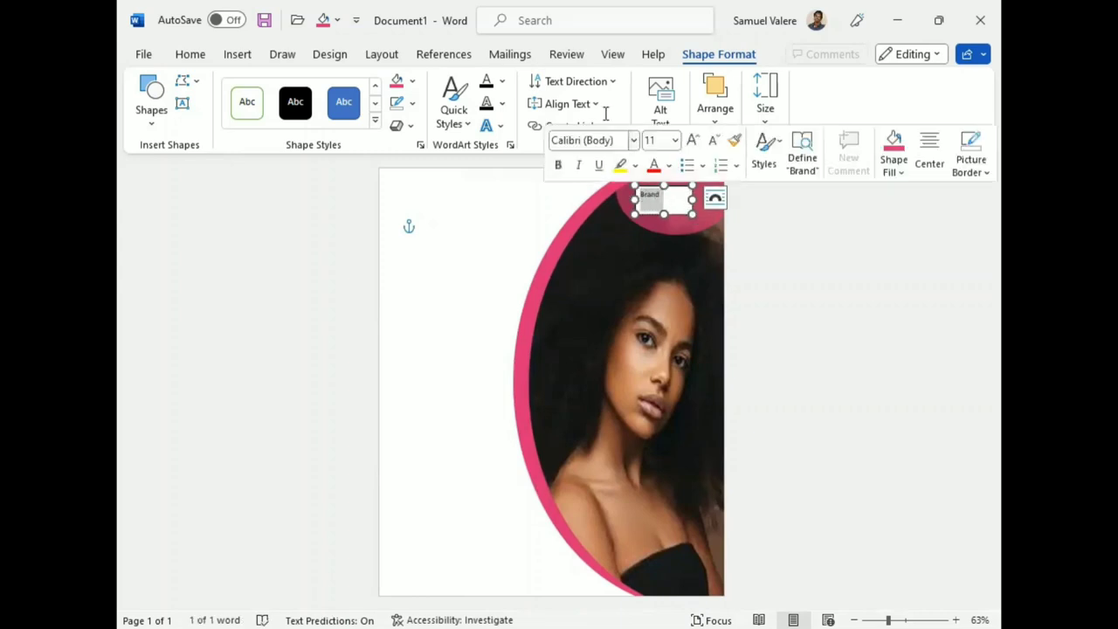
pyautogui.click(412, 81)
pyautogui.click(412, 323)
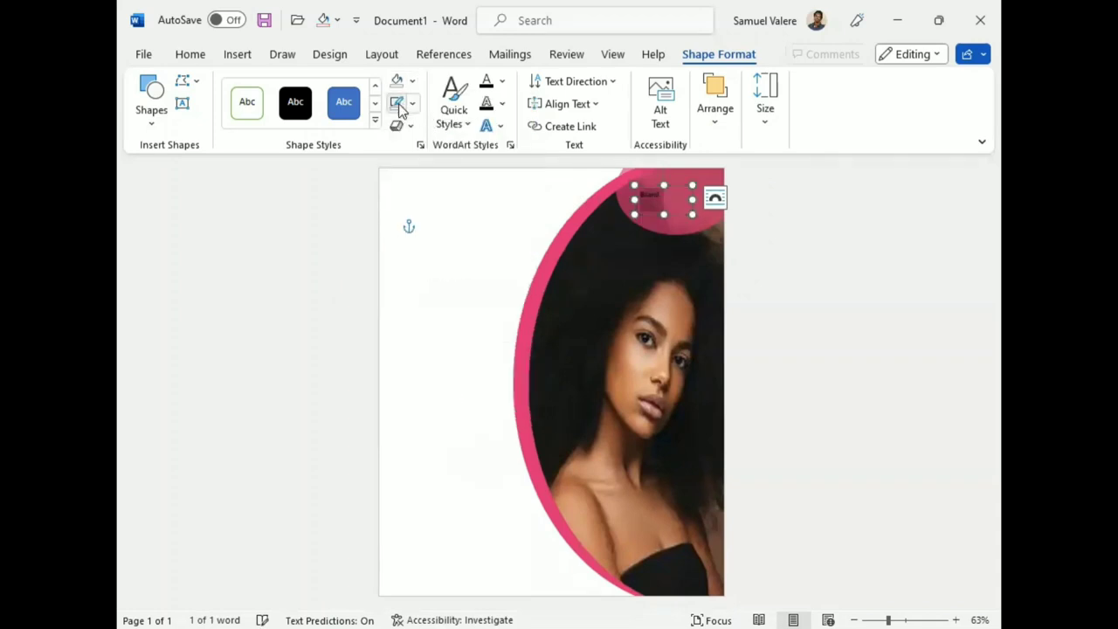
# Step: Change the text to uppercase 'BRAND' in white
pyautogui.click(190, 54)
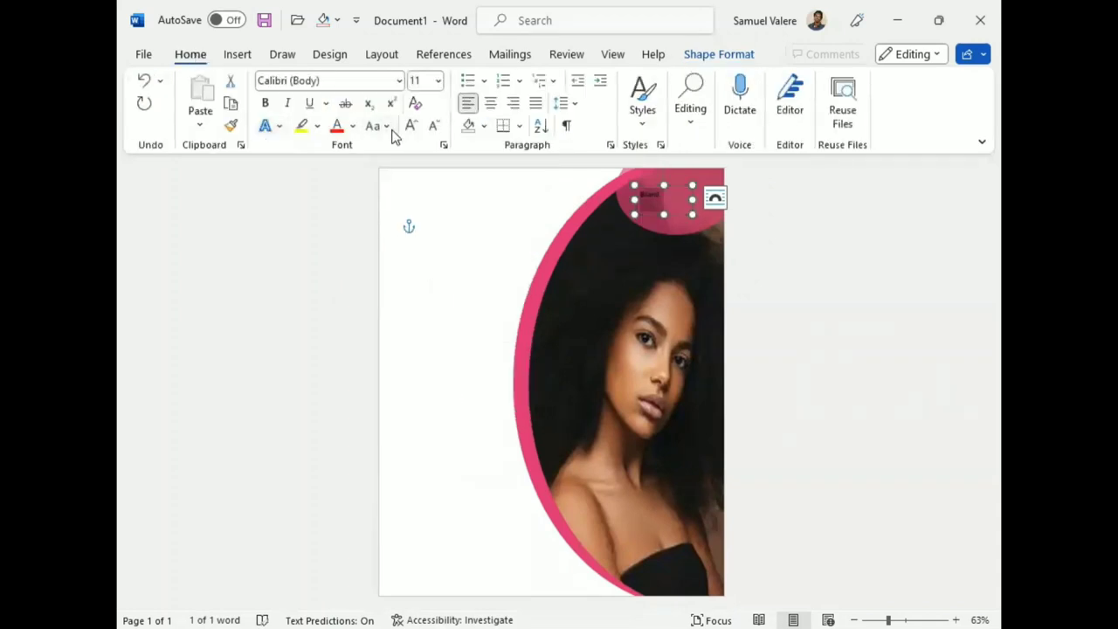
pyautogui.click(389, 129)
pyautogui.click(412, 198)
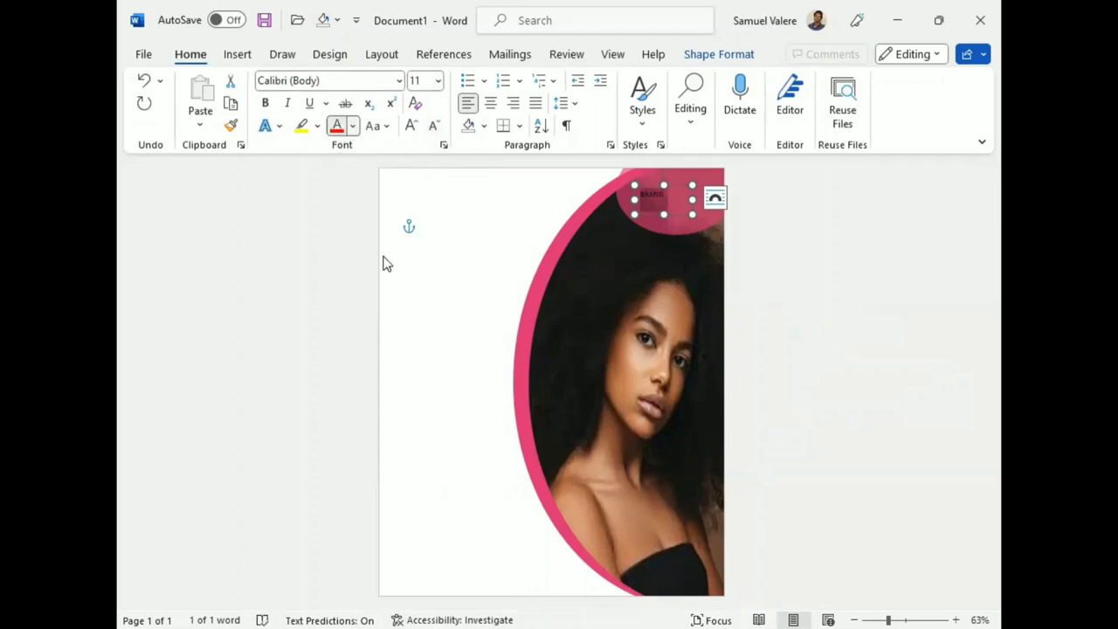
pyautogui.click(353, 126)
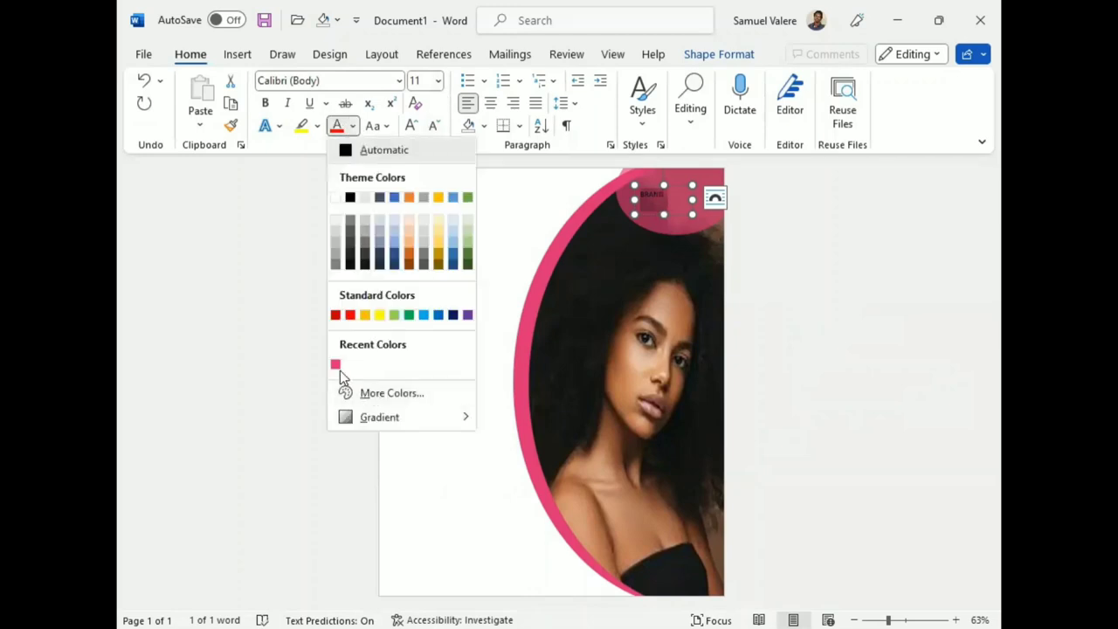
pyautogui.click(336, 197)
pyautogui.click(422, 80)
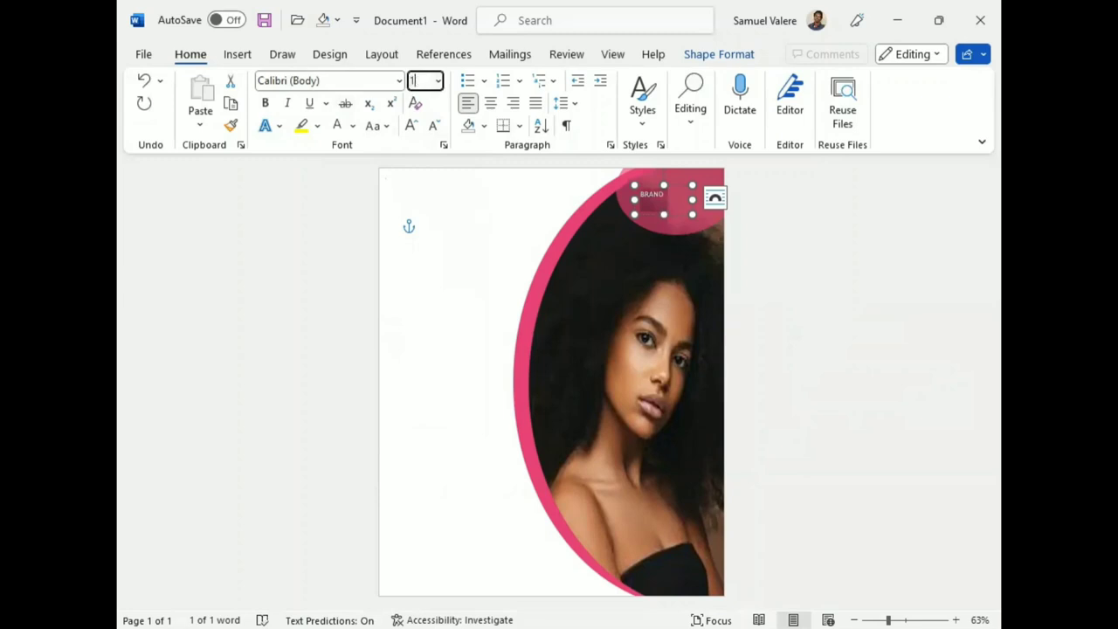
# Step: Make BRAND bold 18 pt and add a 'Name' copy below it to read BRAND NAME
pyautogui.click(265, 103)
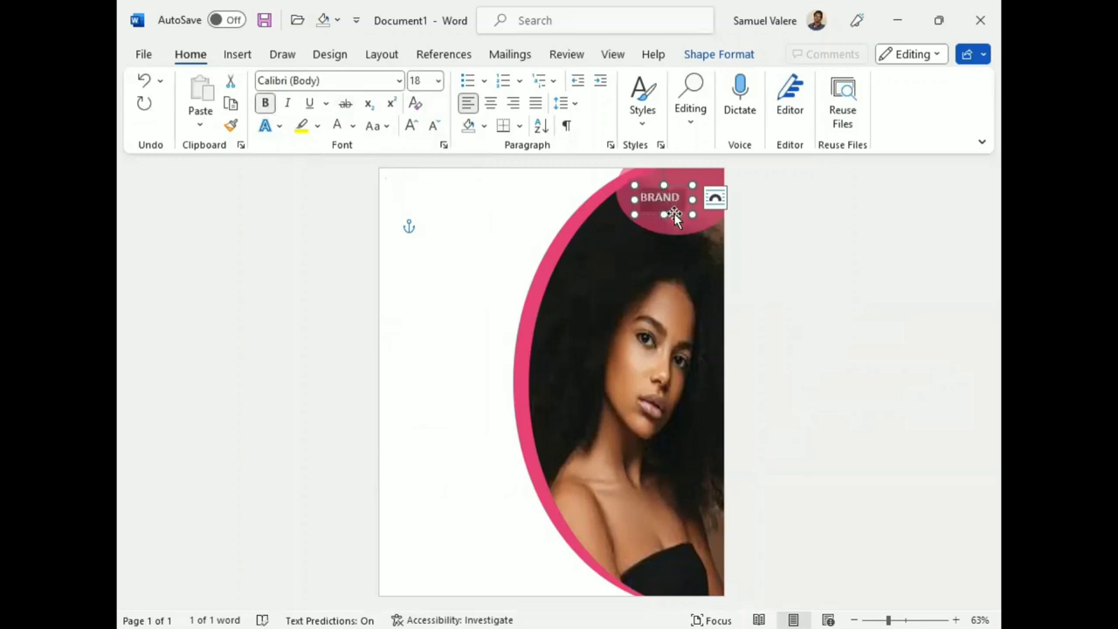
pyautogui.moveTo(676, 215); pyautogui.dragTo(693, 201)
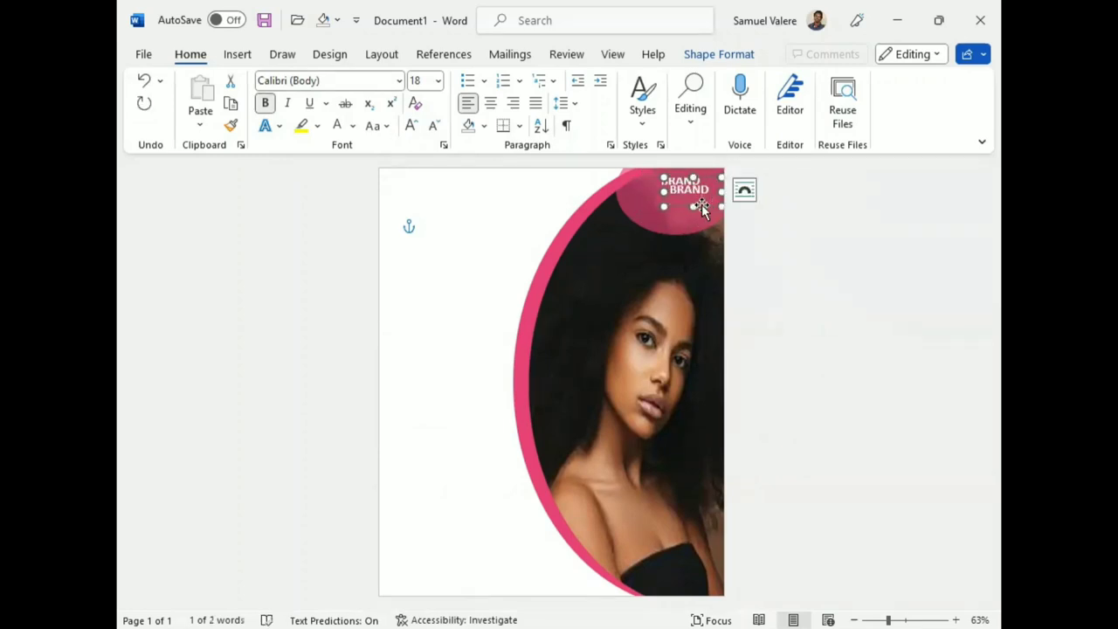
pyautogui.moveTo(694, 202); pyautogui.dragTo(701, 216)
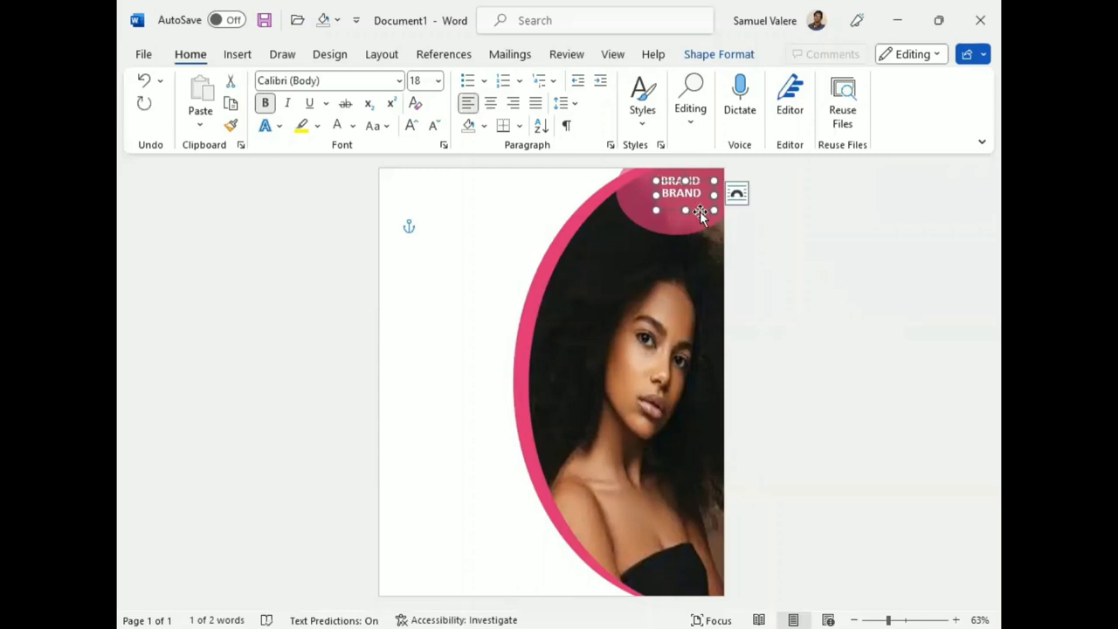
pyautogui.doubleClick(686, 193)
pyautogui.write('Na')
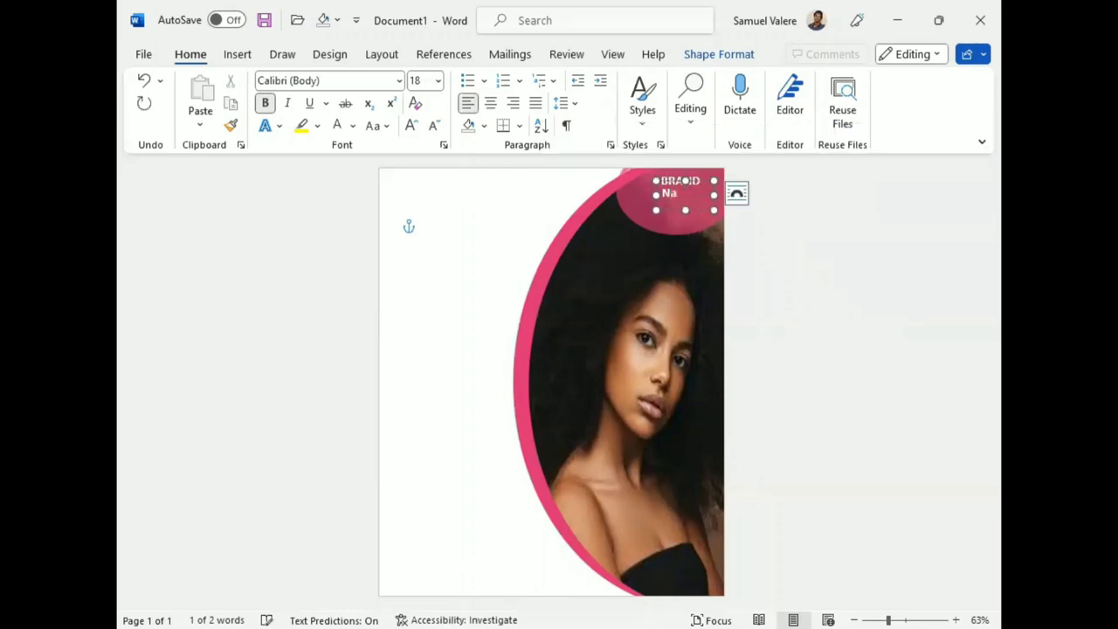
pyautogui.write('me')
pyautogui.doubleClick(677, 193)
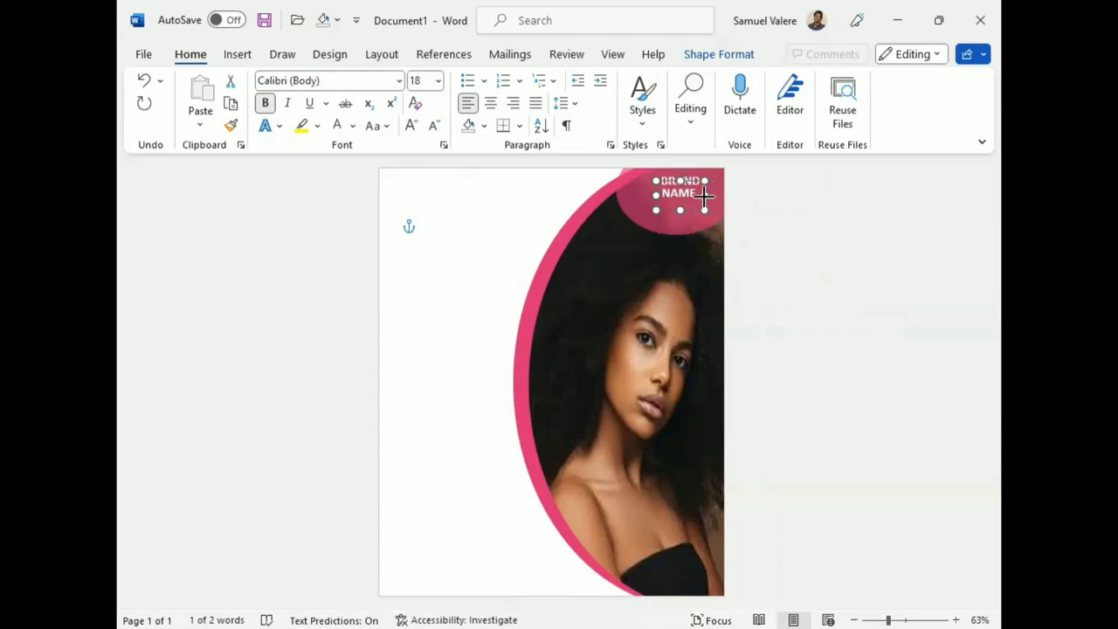
pyautogui.moveTo(713, 195); pyautogui.dragTo(703, 194)
pyautogui.hotkey('ctrl', 'z')
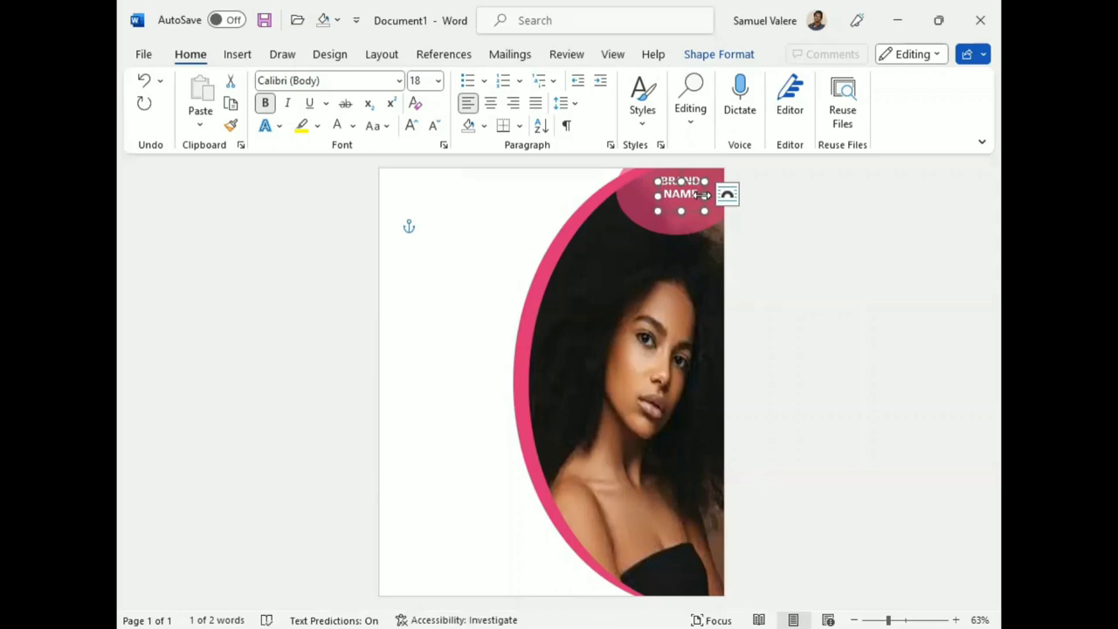
# Step: Centre the BRAND NAME text box inside the pink corner circle
pyautogui.click(790, 230)
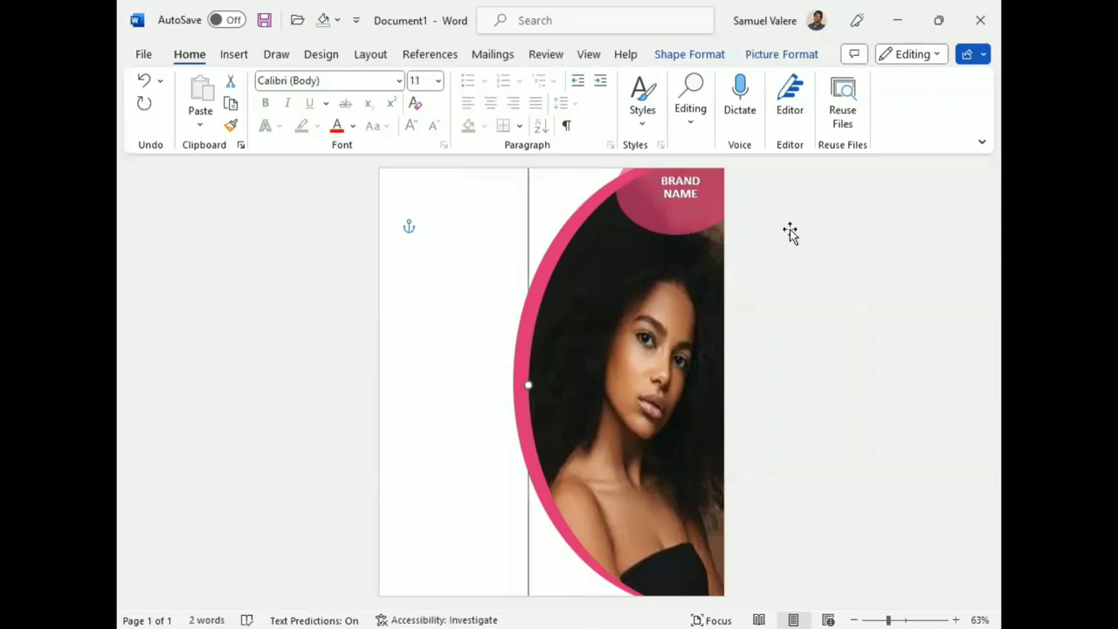
pyautogui.click(685, 200)
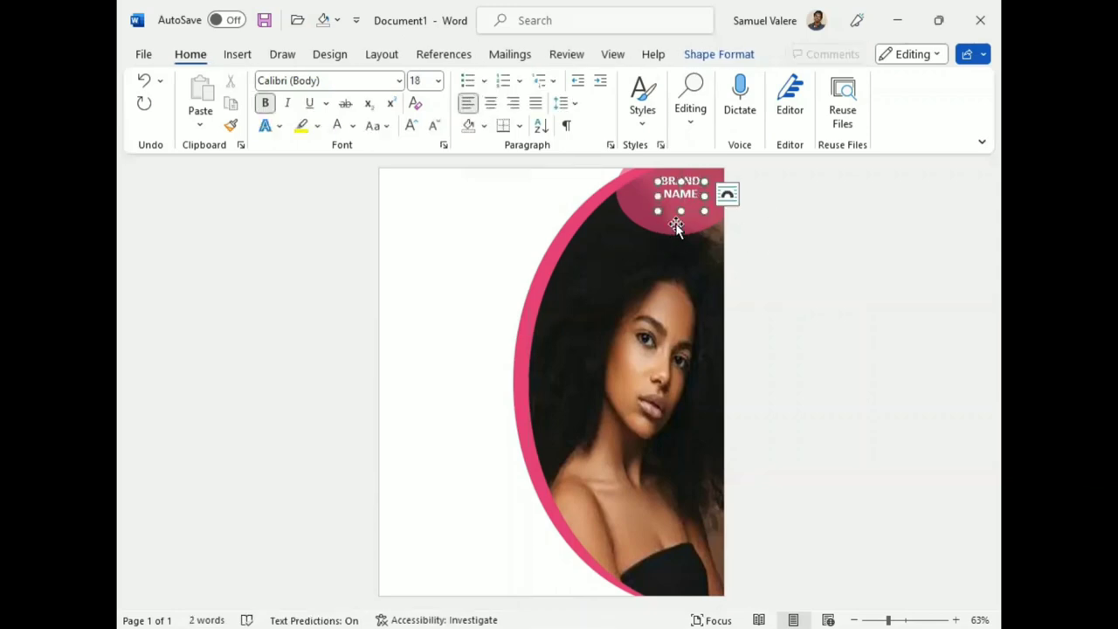
pyautogui.moveTo(687, 210); pyautogui.dragTo(691, 189)
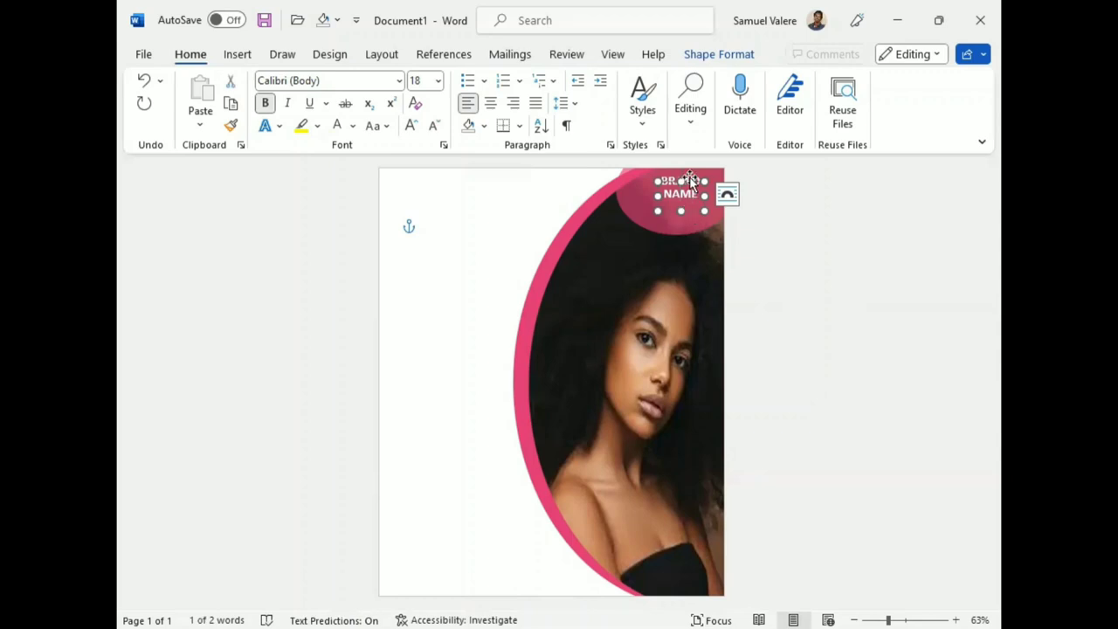
pyautogui.click(718, 53)
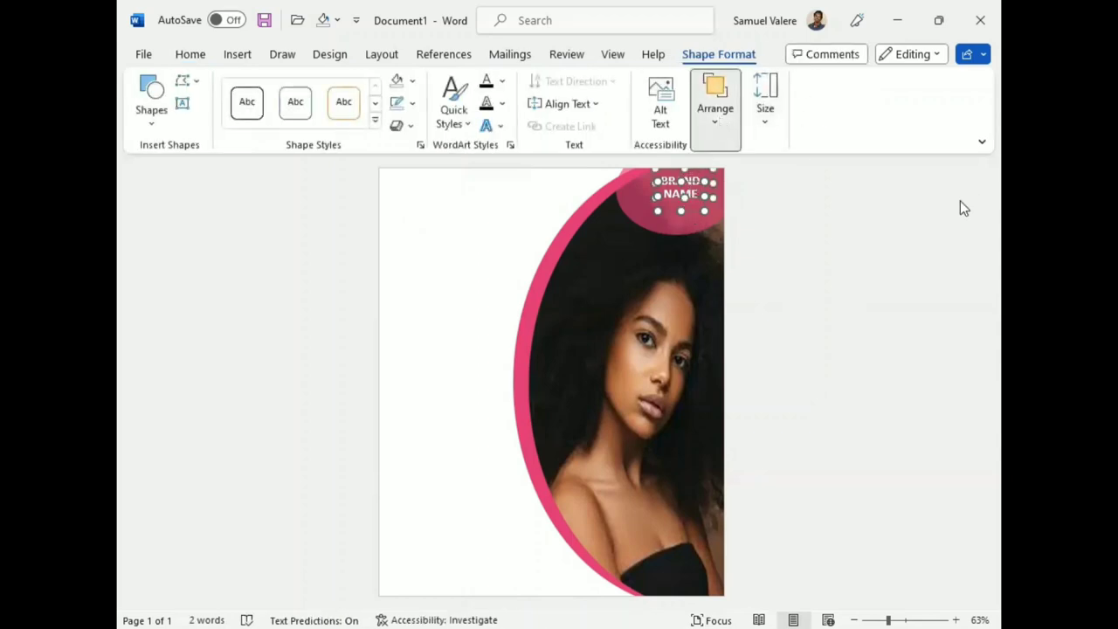
pyautogui.click(674, 218)
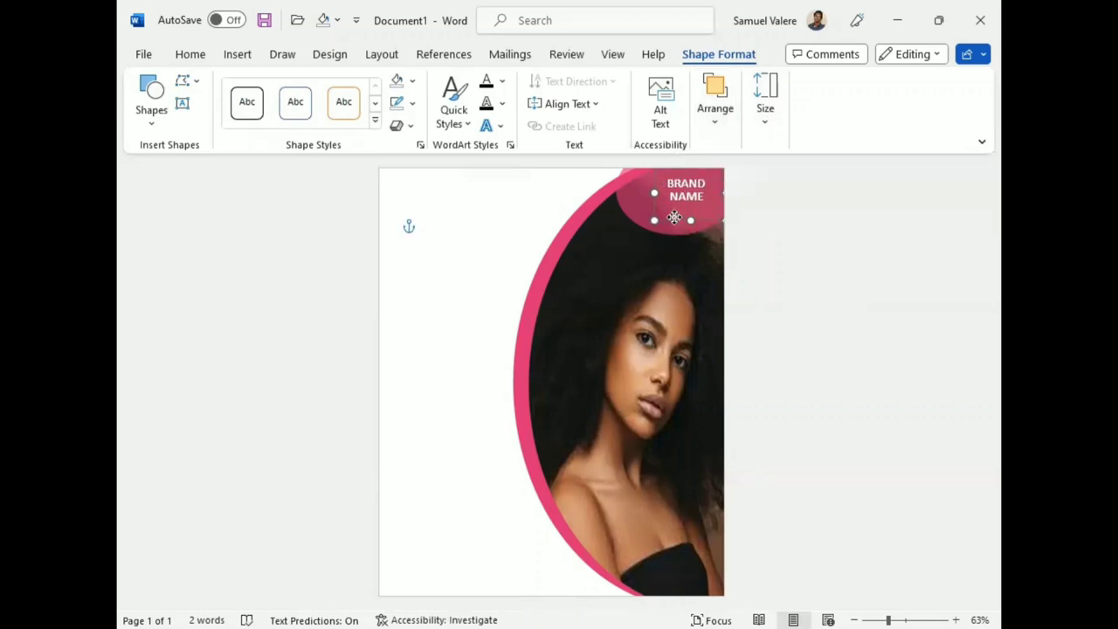
pyautogui.press('Right')
pyautogui.press('Right')
pyautogui.press('Right')
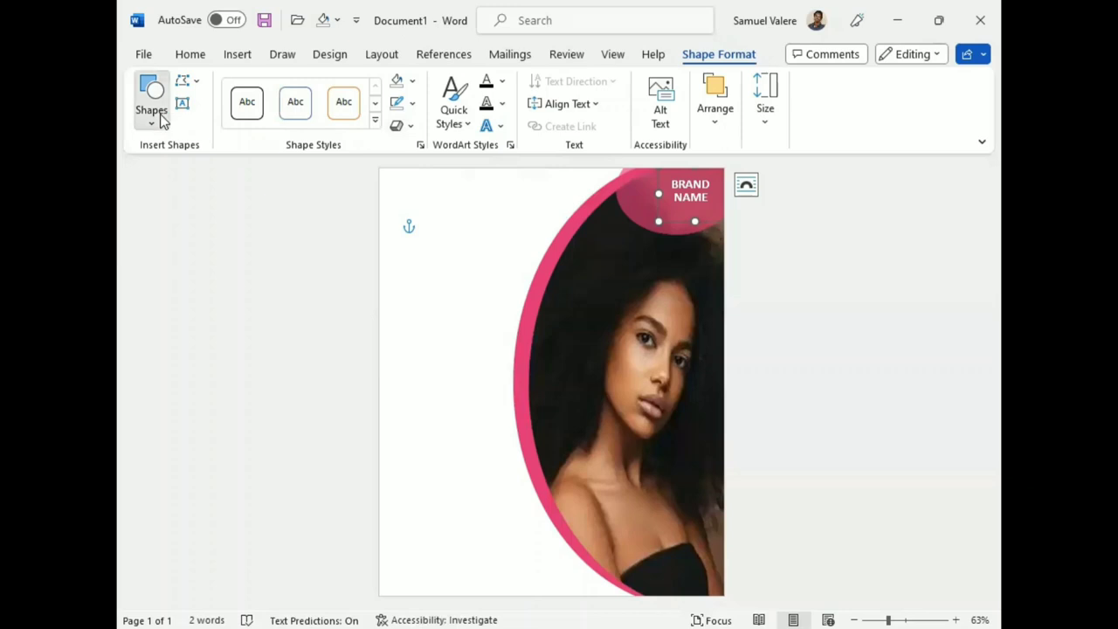
# Step: Draw a small circle beside BRAND NAME with no fill and a 2¼ pt white outline
pyautogui.click(150, 98)
pyautogui.click(144, 165)
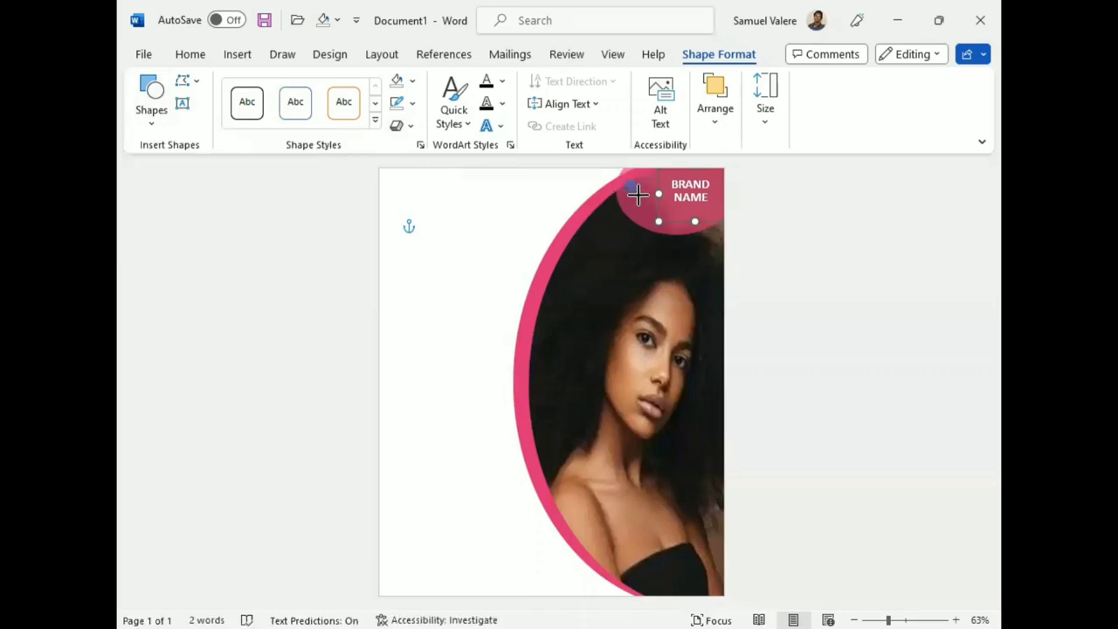
pyautogui.moveTo(639, 196); pyautogui.dragTo(622, 179)
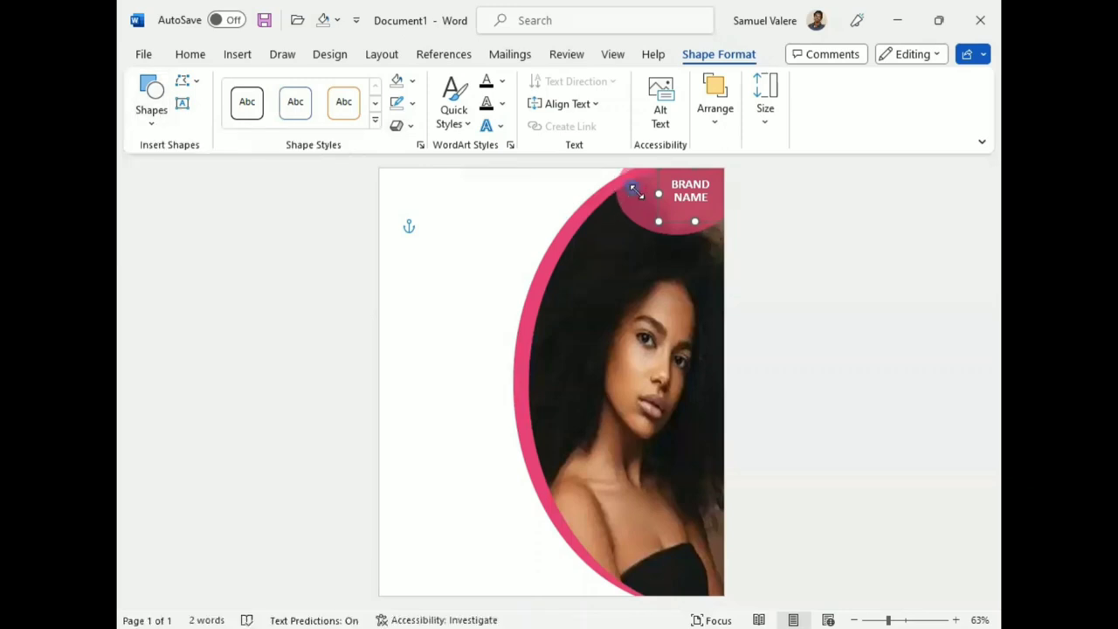
pyautogui.click(412, 80)
pyautogui.click(408, 323)
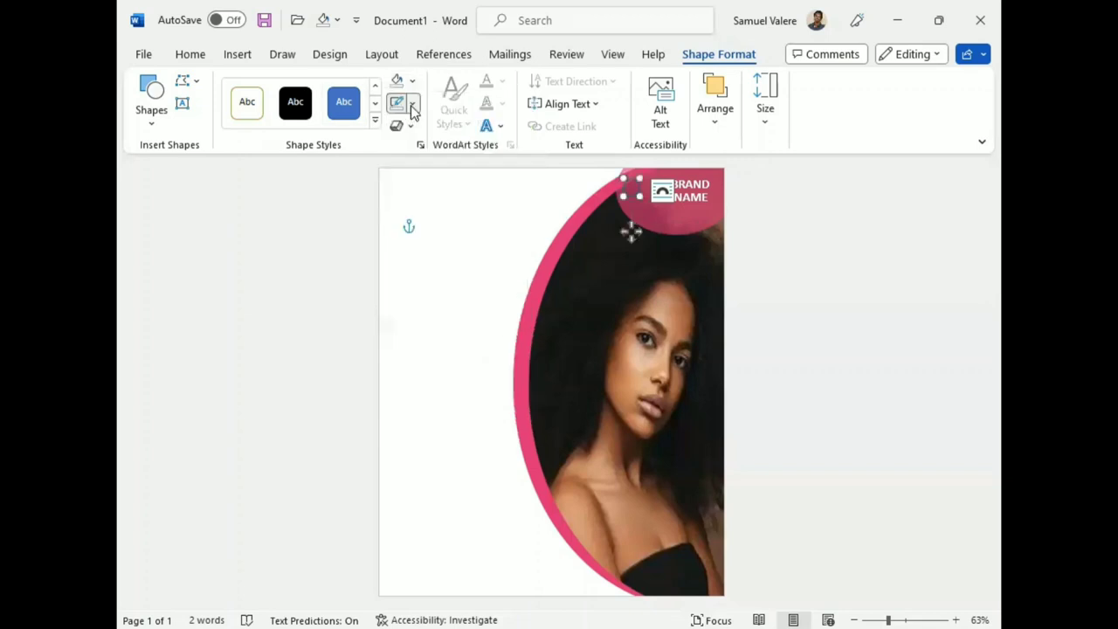
pyautogui.click(413, 103)
pyautogui.moveTo(524, 394)
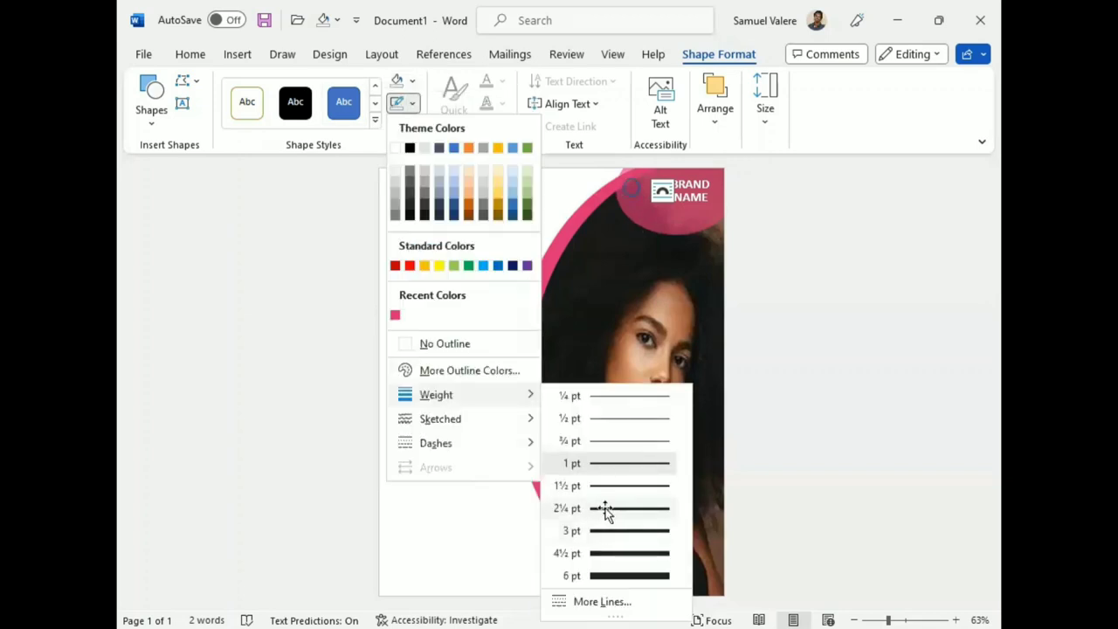
pyautogui.click(607, 510)
pyautogui.click(412, 105)
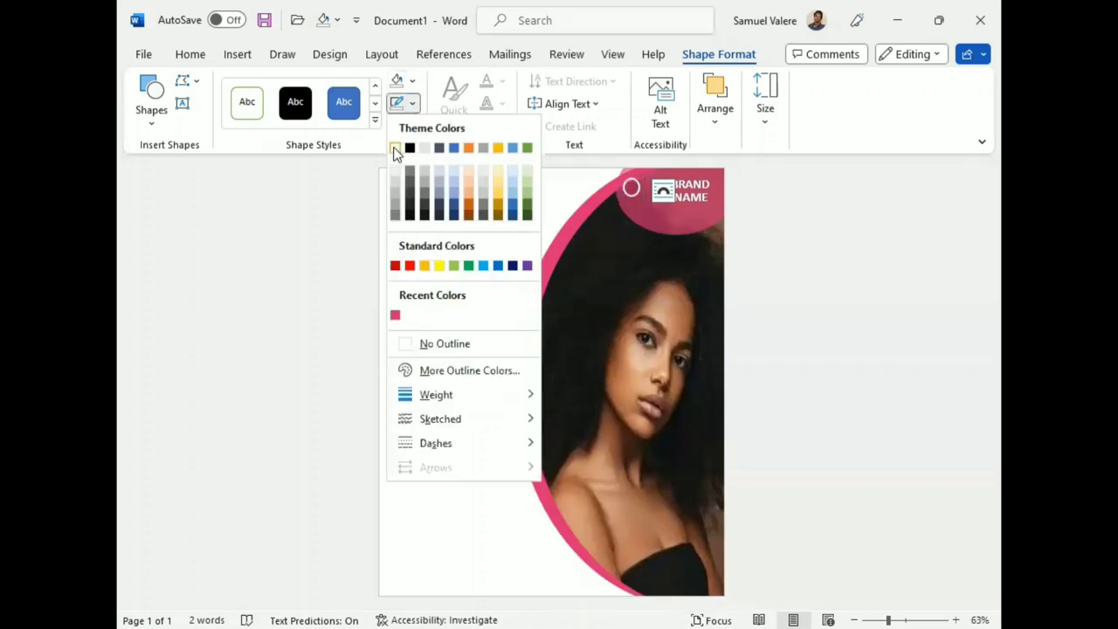
pyautogui.click(627, 225)
# Step: Duplicate the circle twice and arrange the copies into a three-ring logo
pyautogui.press('Right')
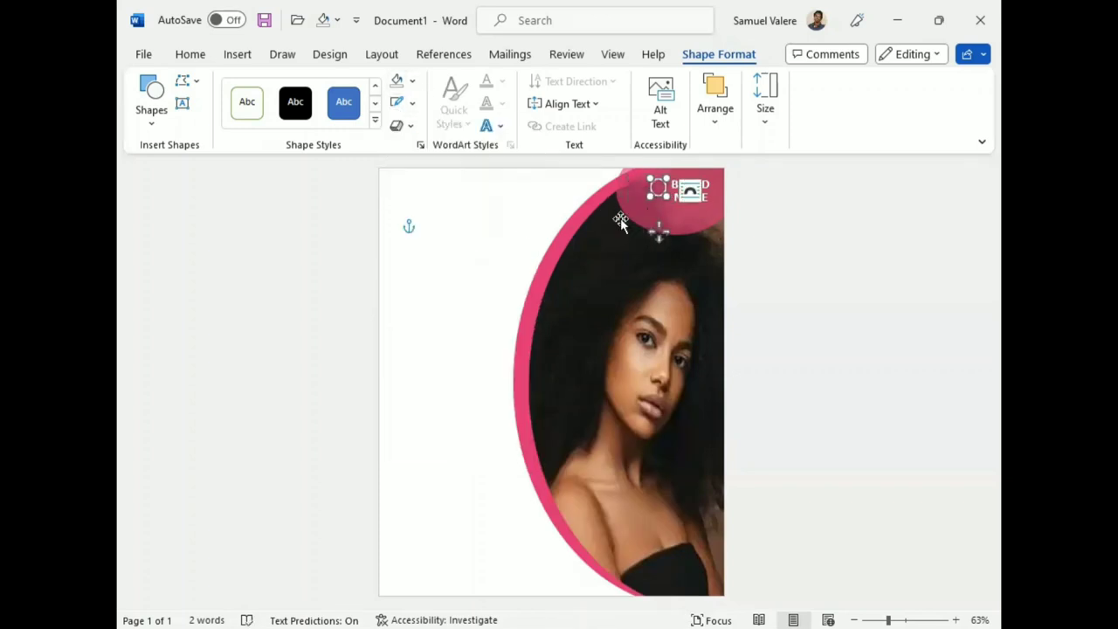
pyautogui.press('Right')
pyautogui.press('Right')
pyautogui.press('Right')
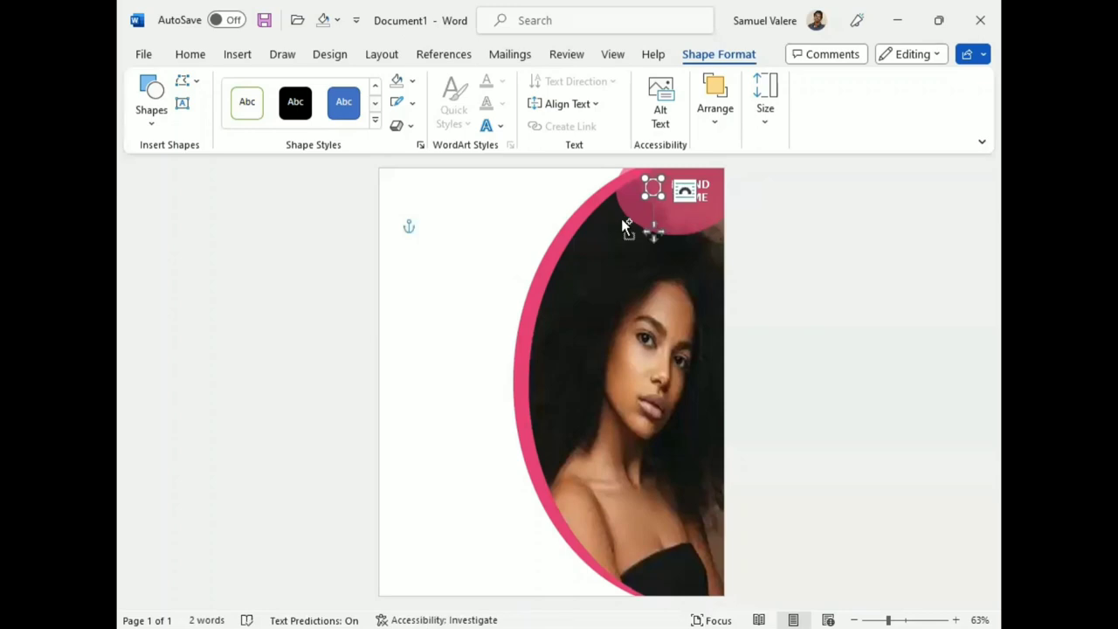
pyautogui.press('Right')
pyautogui.press('Right')
pyautogui.press('Down')
pyautogui.press('Down')
pyautogui.press('Right')
pyautogui.press('Right')
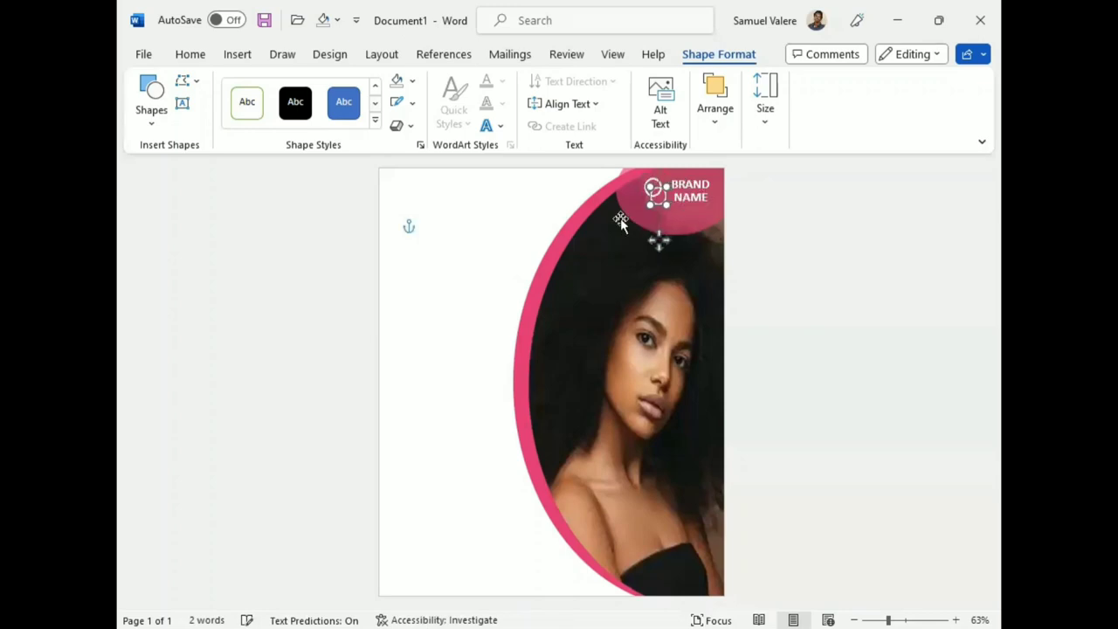
pyautogui.press('Down')
pyautogui.press('Down')
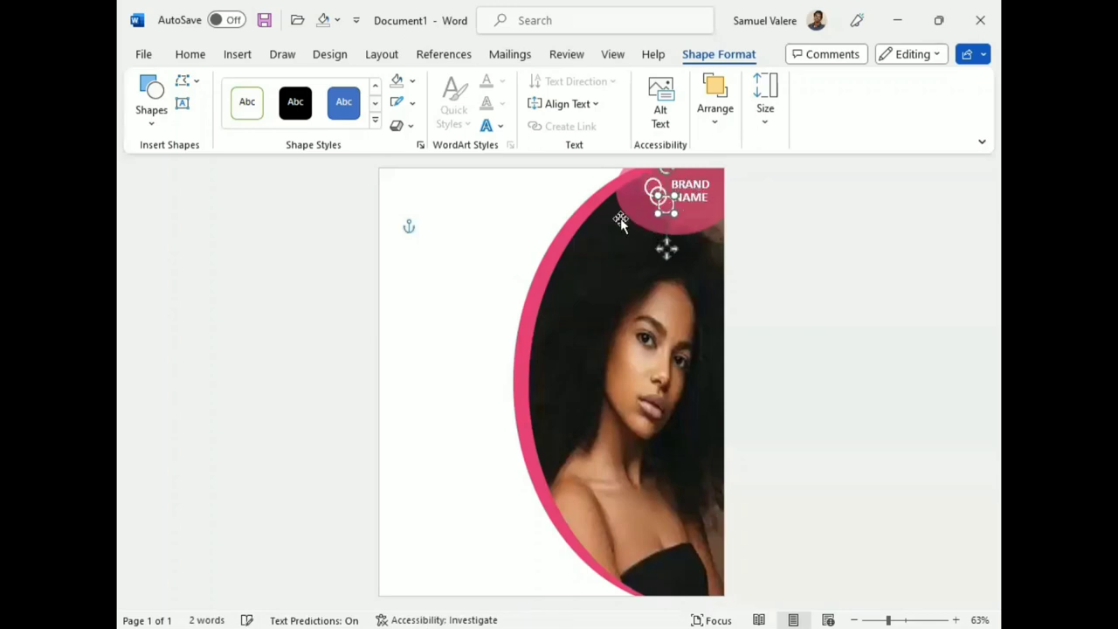
pyautogui.press('Left')
pyautogui.press('Left')
pyautogui.press('Left')
pyautogui.press('Up')
pyautogui.press('Up')
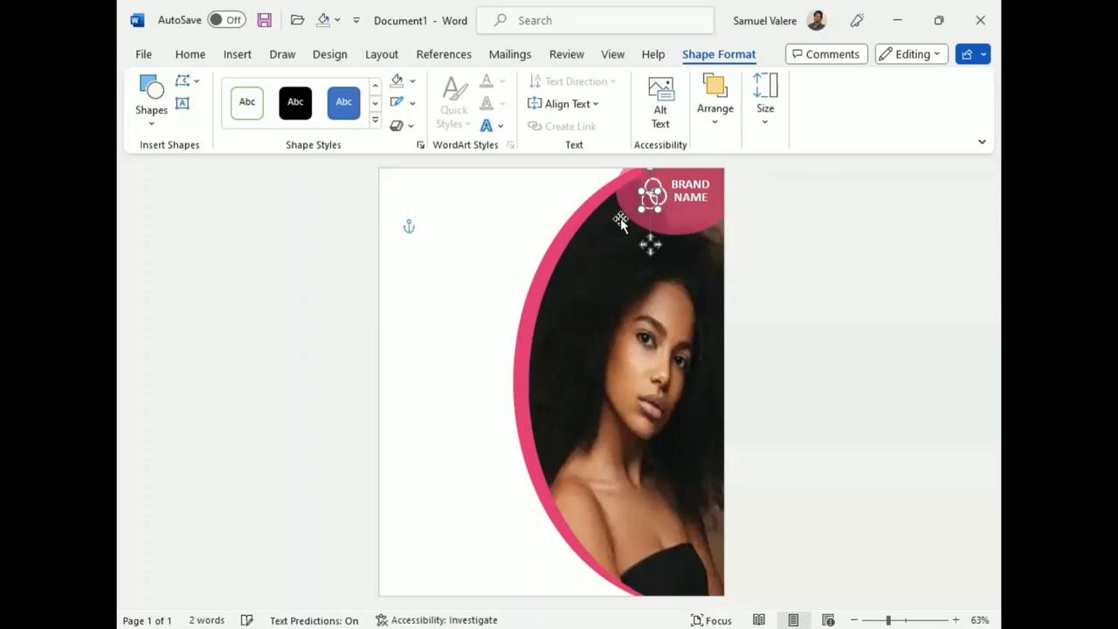
pyautogui.press('Up')
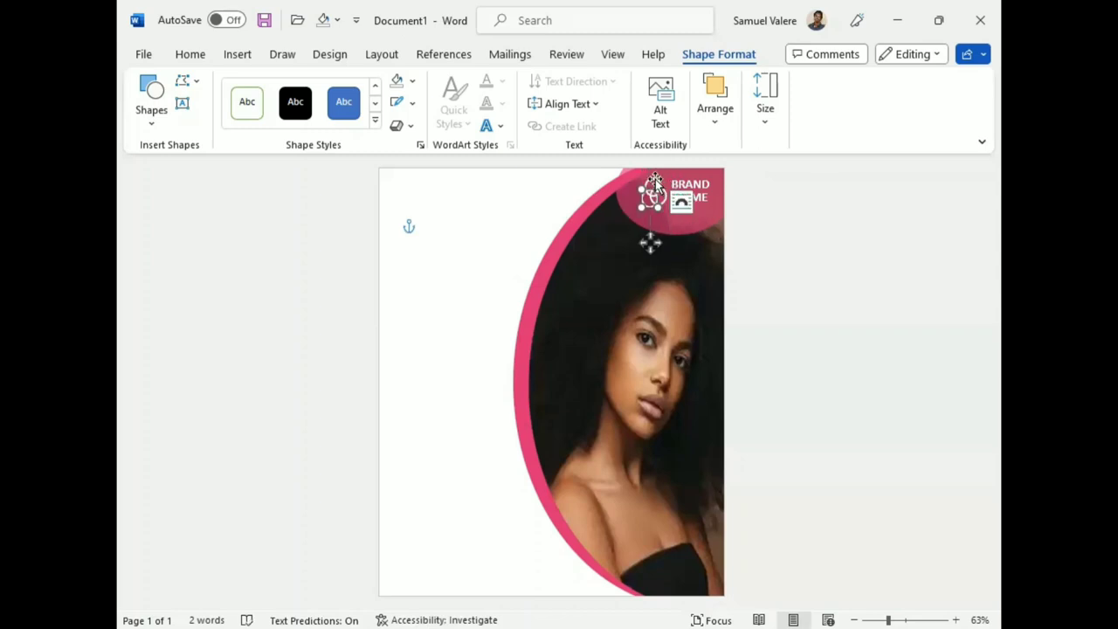
pyautogui.moveTo(655, 183)
pyautogui.mouseDown()
pyautogui.moveTo(663, 202)
pyautogui.moveTo(656, 186)
pyautogui.mouseUp()
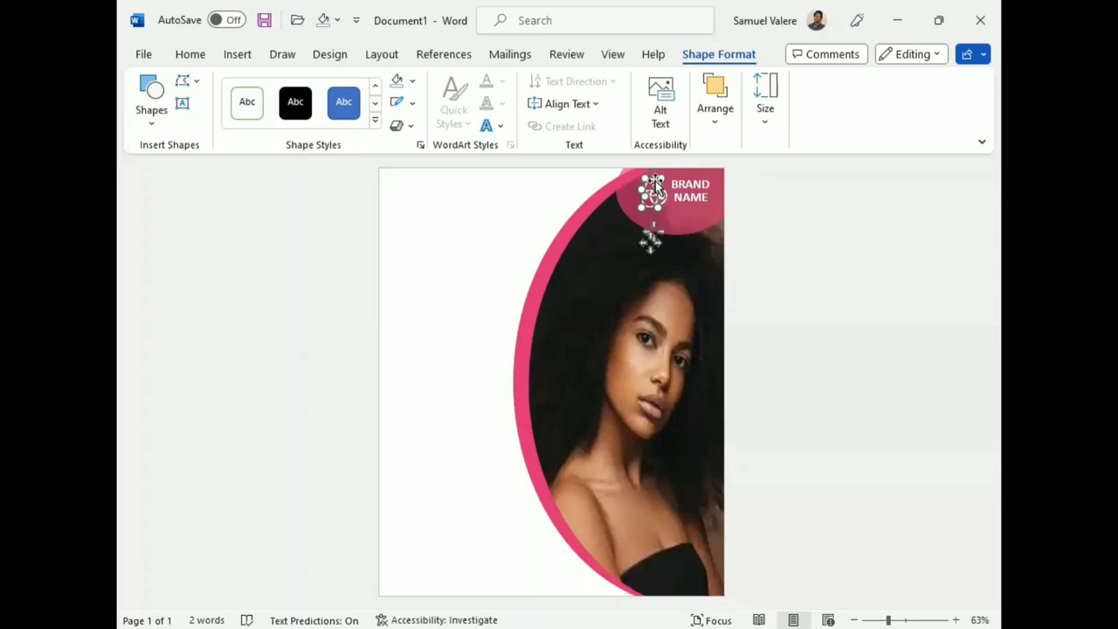
pyautogui.moveTo(650, 241); pyautogui.dragTo(649, 240)
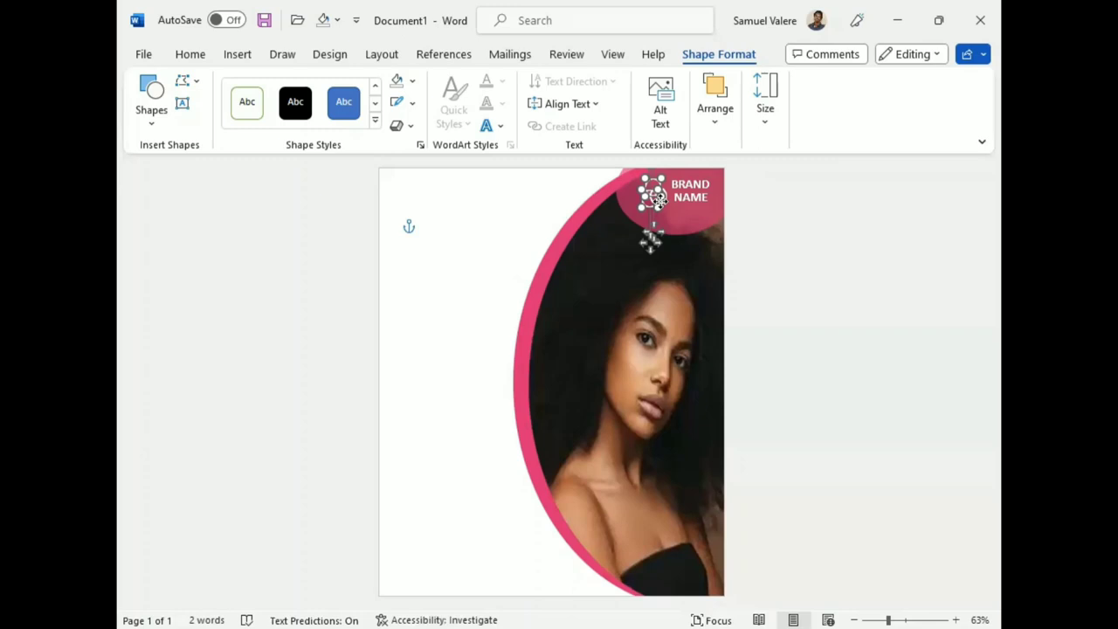
# Step: Group the logo with BRAND NAME and make the pink corner shape slightly shorter
pyautogui.click(775, 225)
pyautogui.click(706, 221)
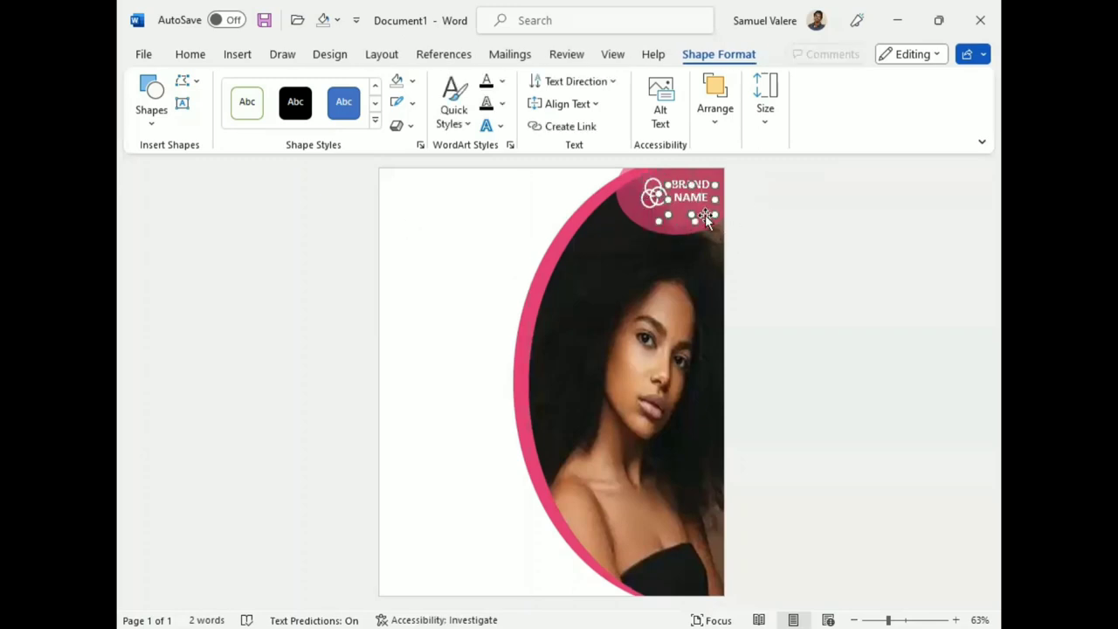
pyautogui.click(699, 221)
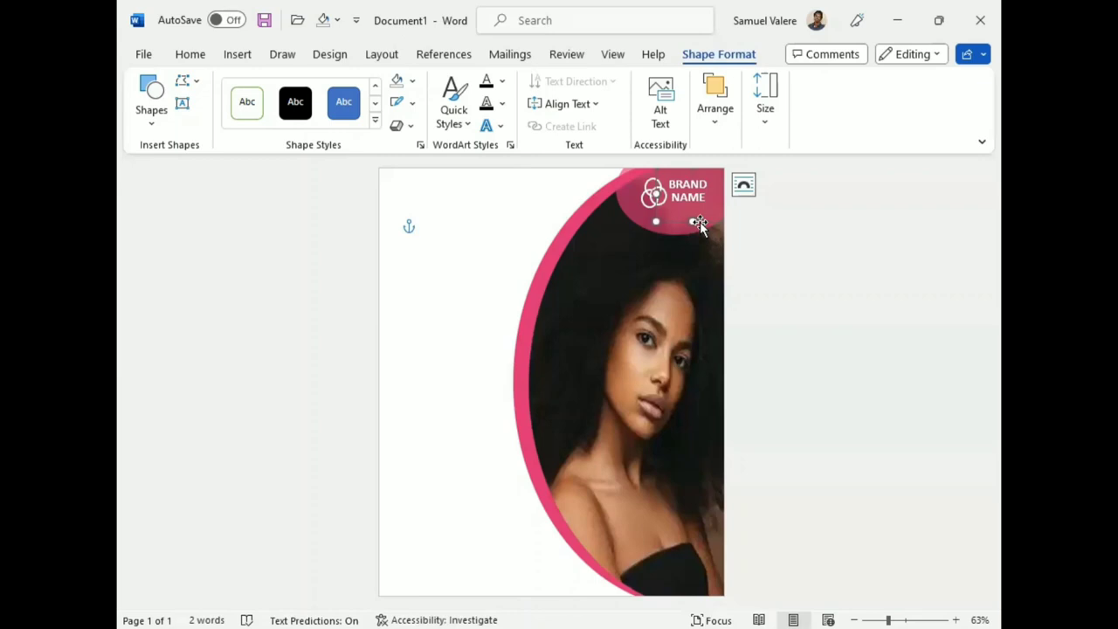
pyautogui.click(675, 231)
pyautogui.moveTo(674, 233); pyautogui.dragTo(677, 226)
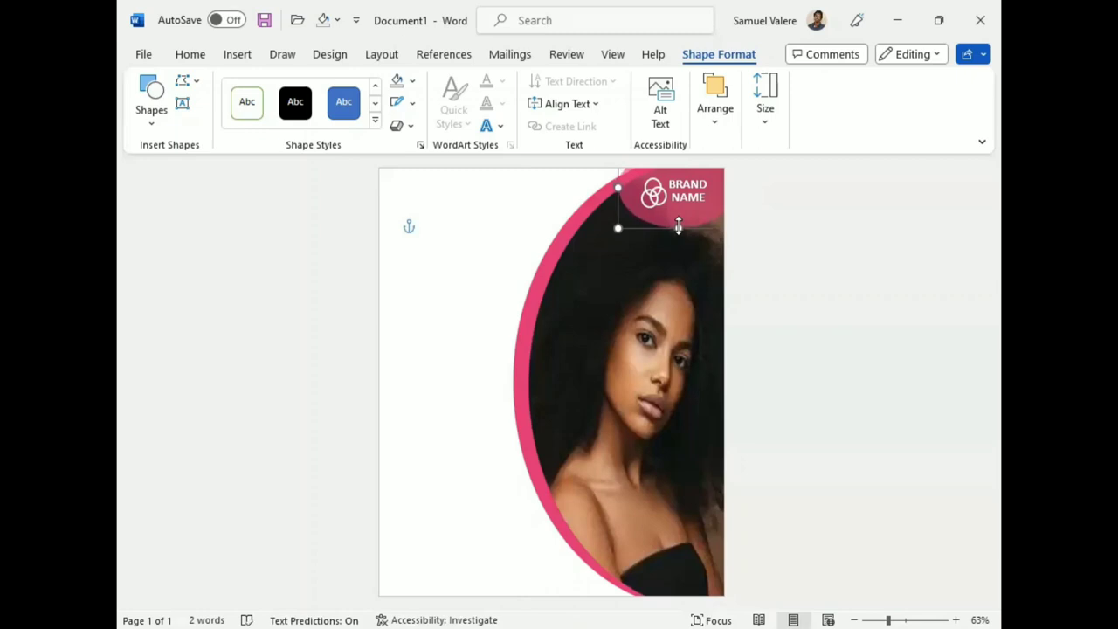
pyautogui.click(541, 278)
pyautogui.click(183, 103)
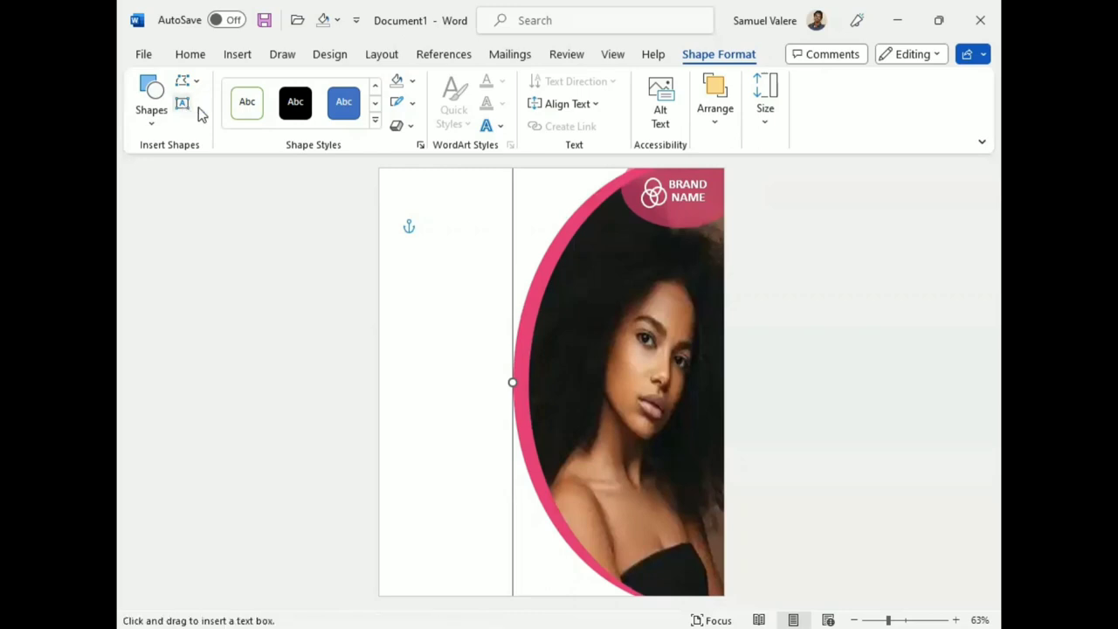
# Step: Draw a text box at the page's top left, type the headline, and remove its fill and outline
pyautogui.click(181, 101)
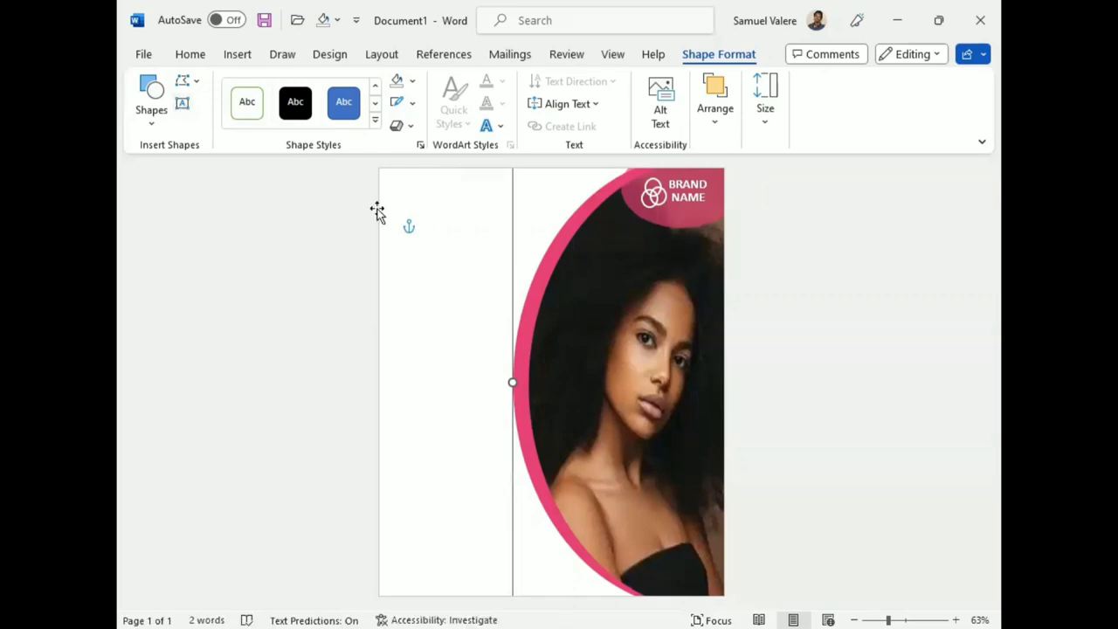
pyautogui.click(182, 103)
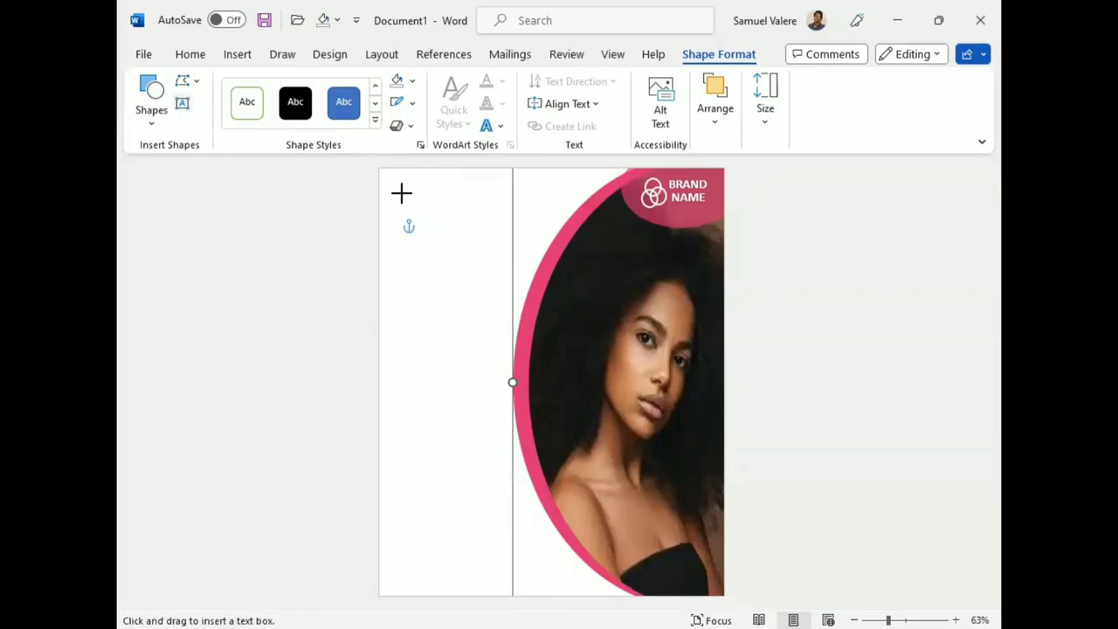
pyautogui.moveTo(401, 193); pyautogui.dragTo(533, 242)
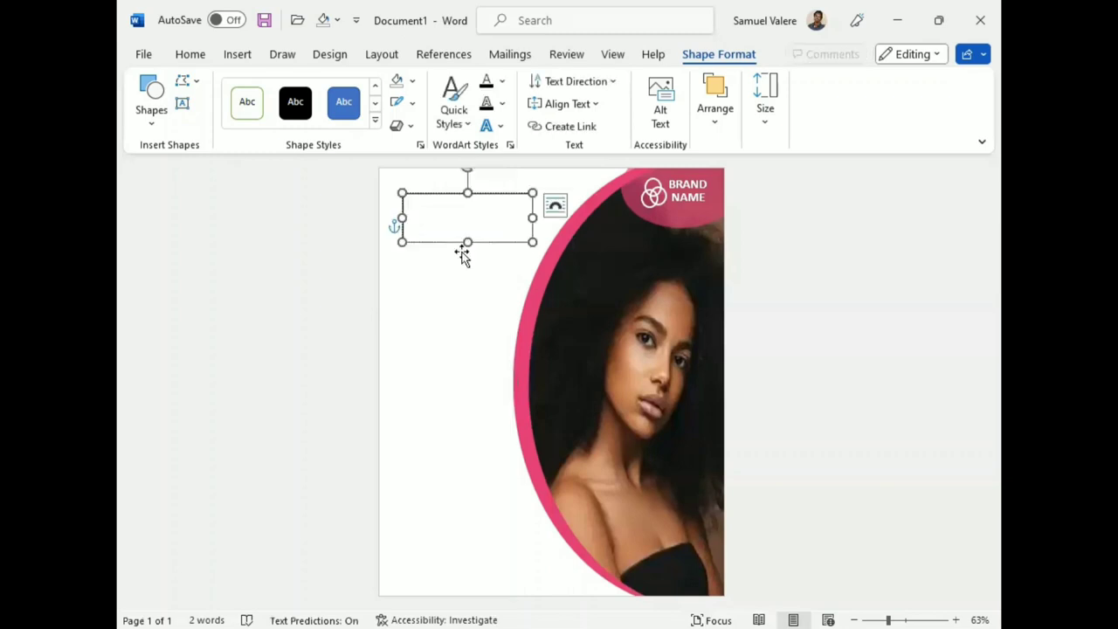
pyautogui.write('We take care of your')
pyautogui.moveTo(464, 229); pyautogui.dragTo(404, 200)
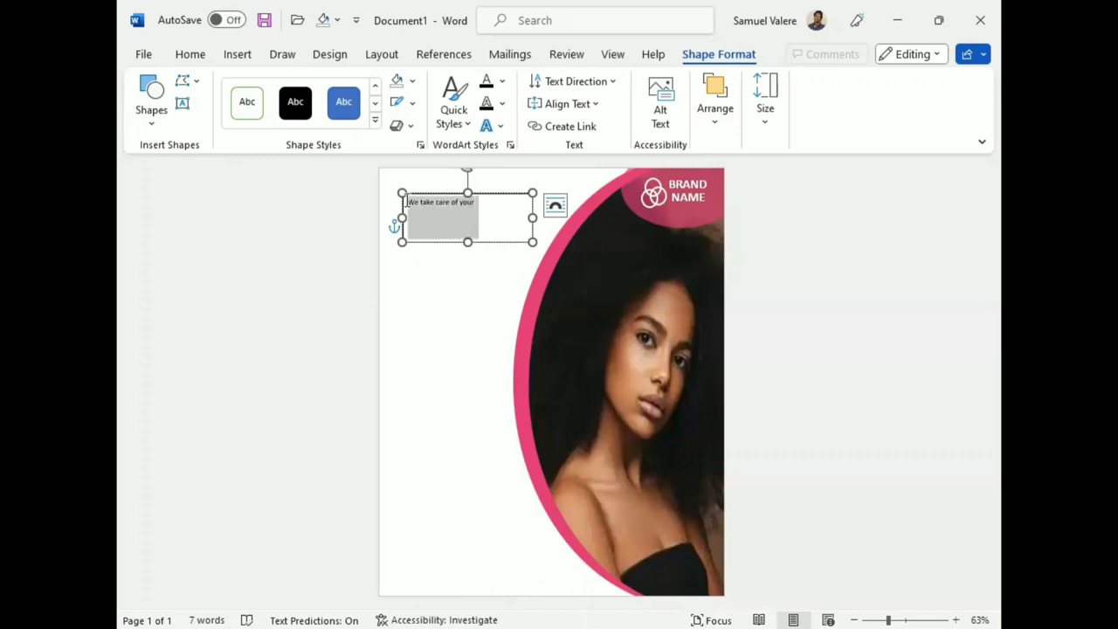
pyautogui.click(412, 80)
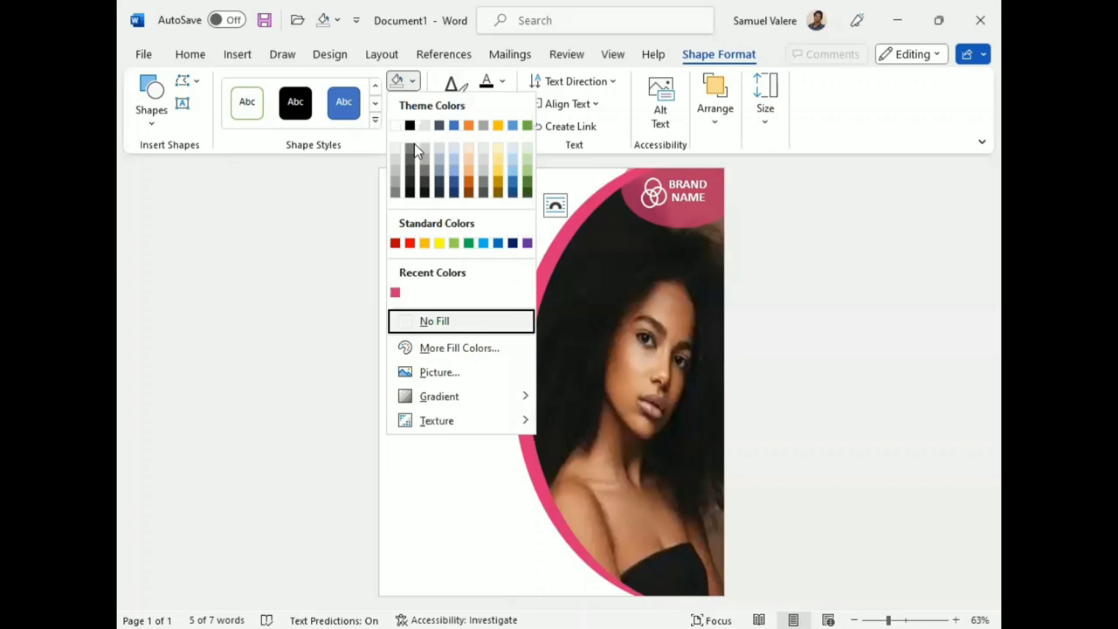
pyautogui.click(428, 320)
pyautogui.click(411, 103)
pyautogui.click(416, 325)
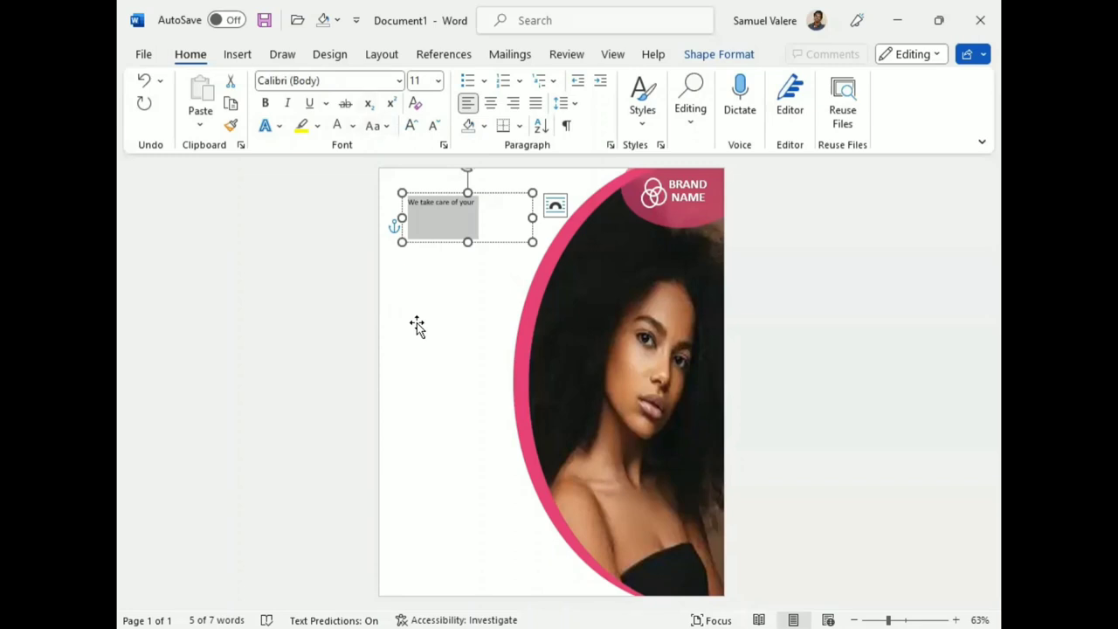
# Step: Make the headline all capitals, 28 pt and bold, finishing it with 'YOUR'
pyautogui.hotkey('shift', 'F3')
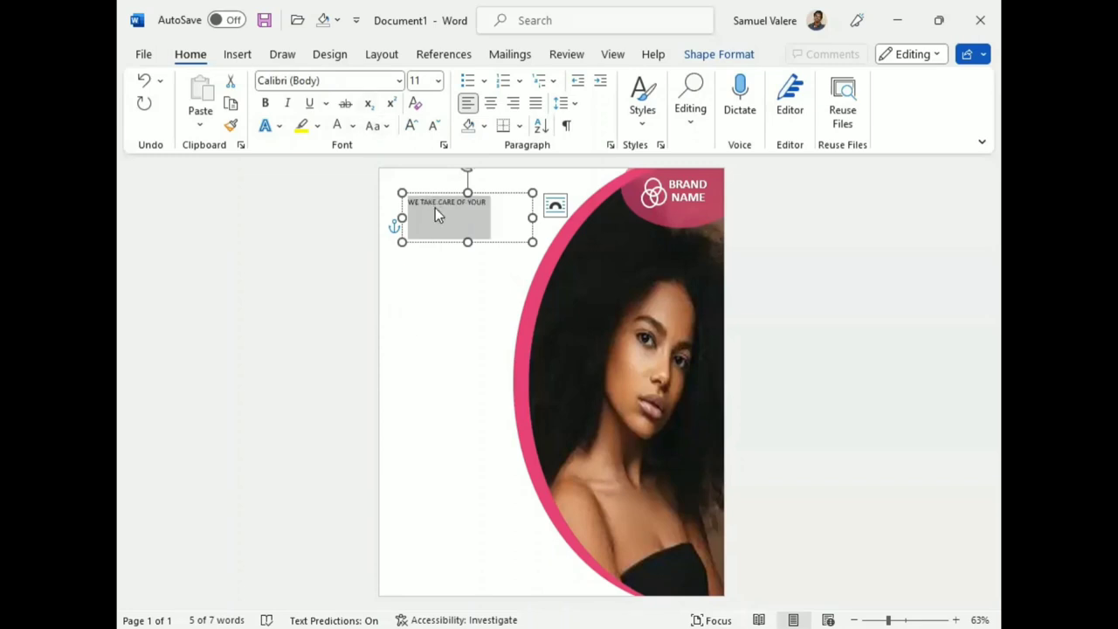
pyautogui.hotkey('ctrl', 'shift', 'p')
pyautogui.write('28')
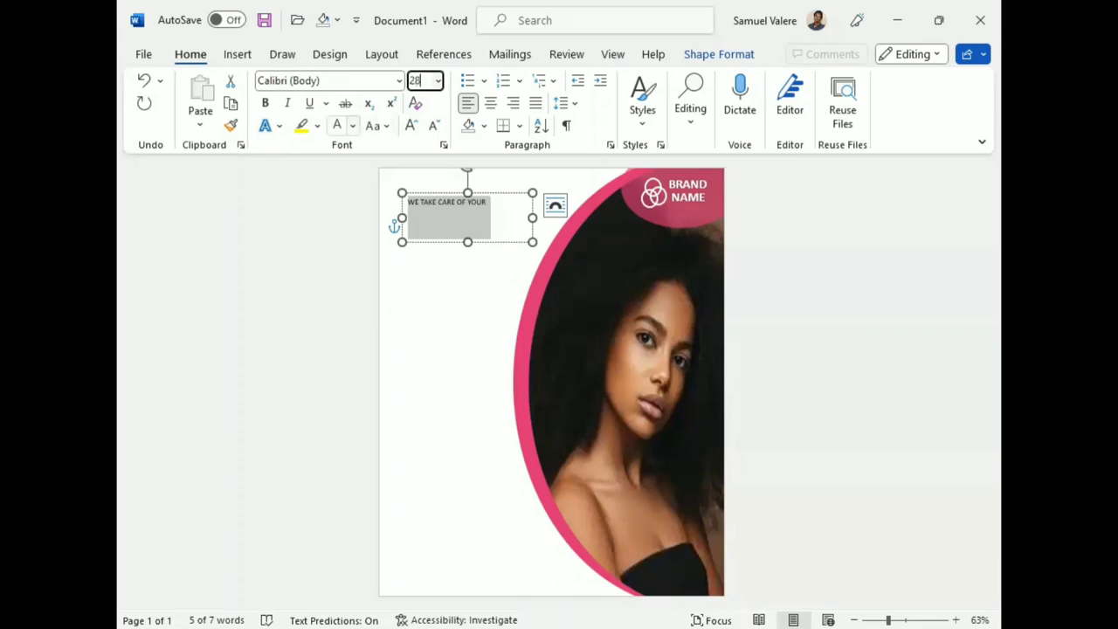
pyautogui.click(352, 124)
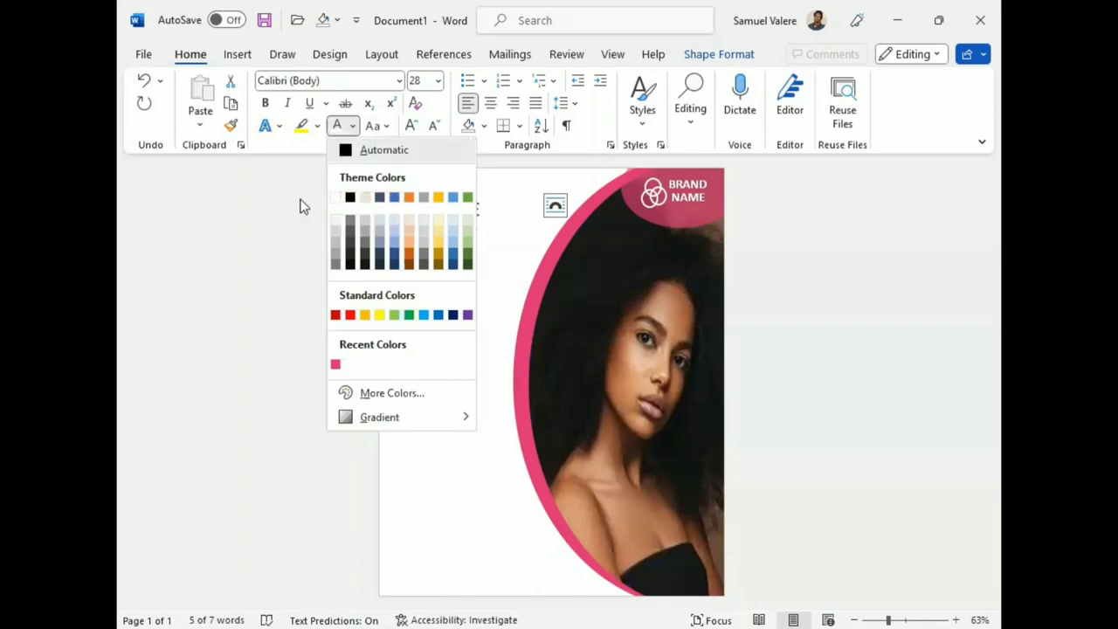
pyautogui.click(378, 225)
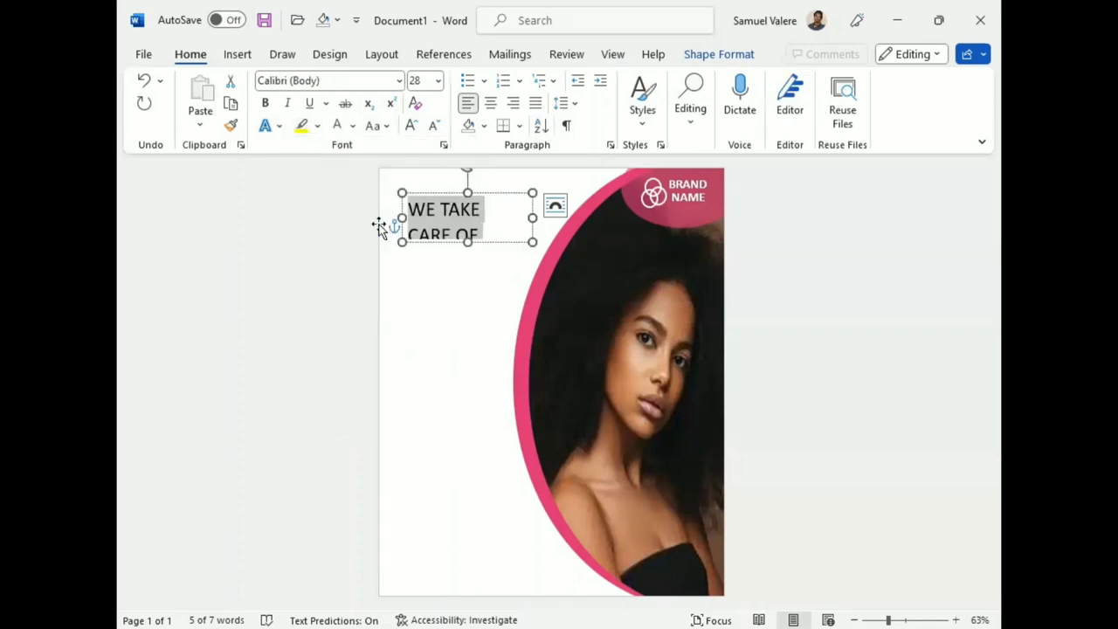
pyautogui.hotkey('ctrl', 'b')
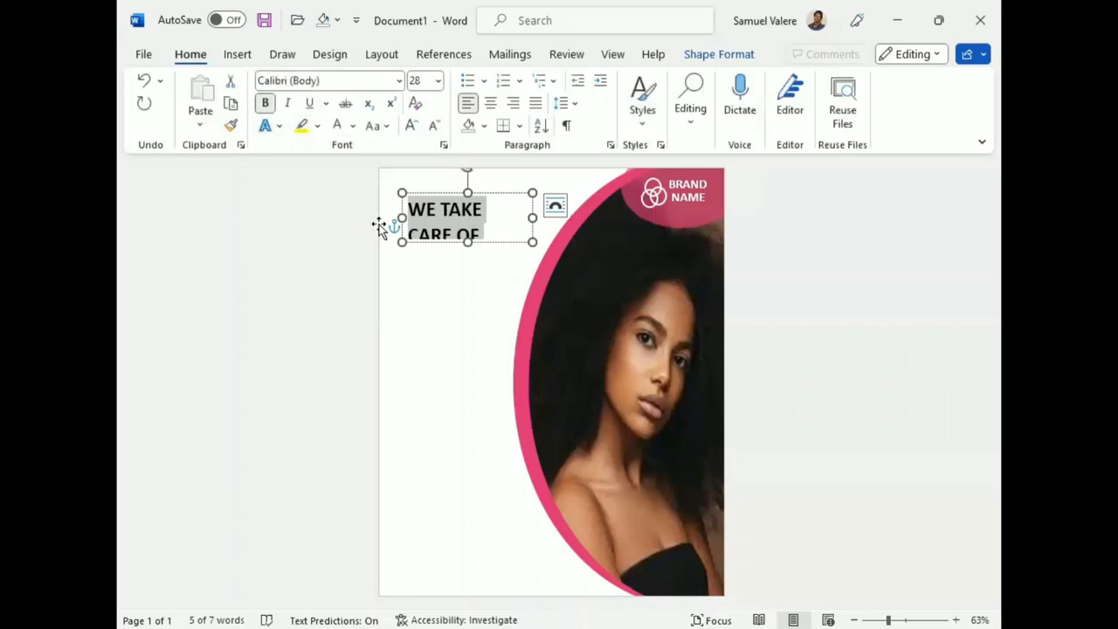
pyautogui.click(378, 225)
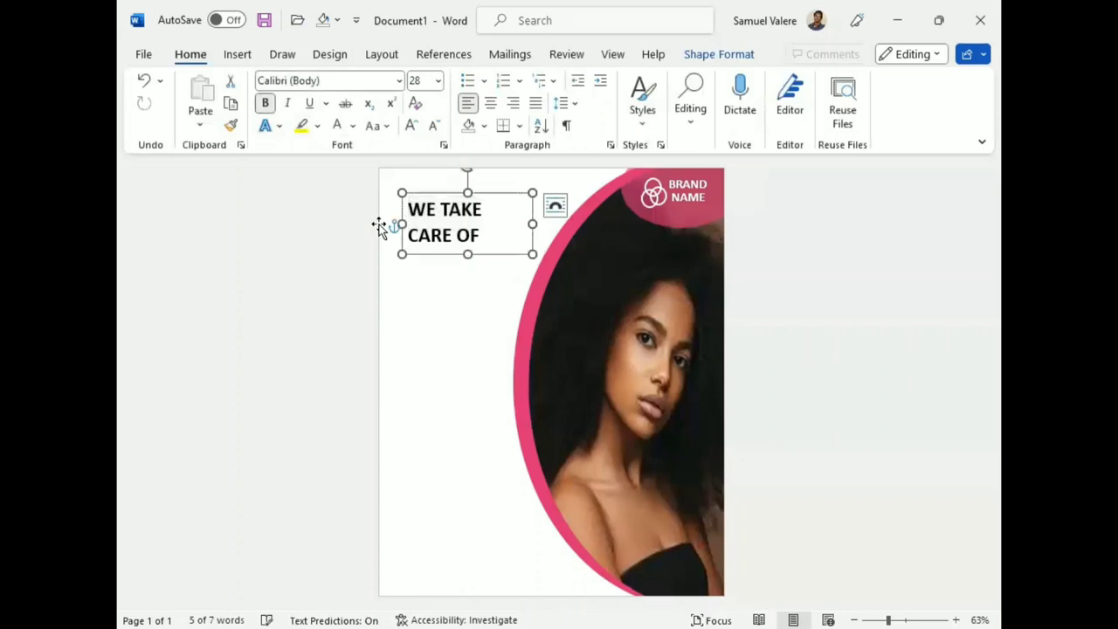
pyautogui.write('YOUR')
# Step: Expand the headline's character spacing by 3 pt in the Font dialog's Advanced settings
pyautogui.hotkey('ctrl', 'a')
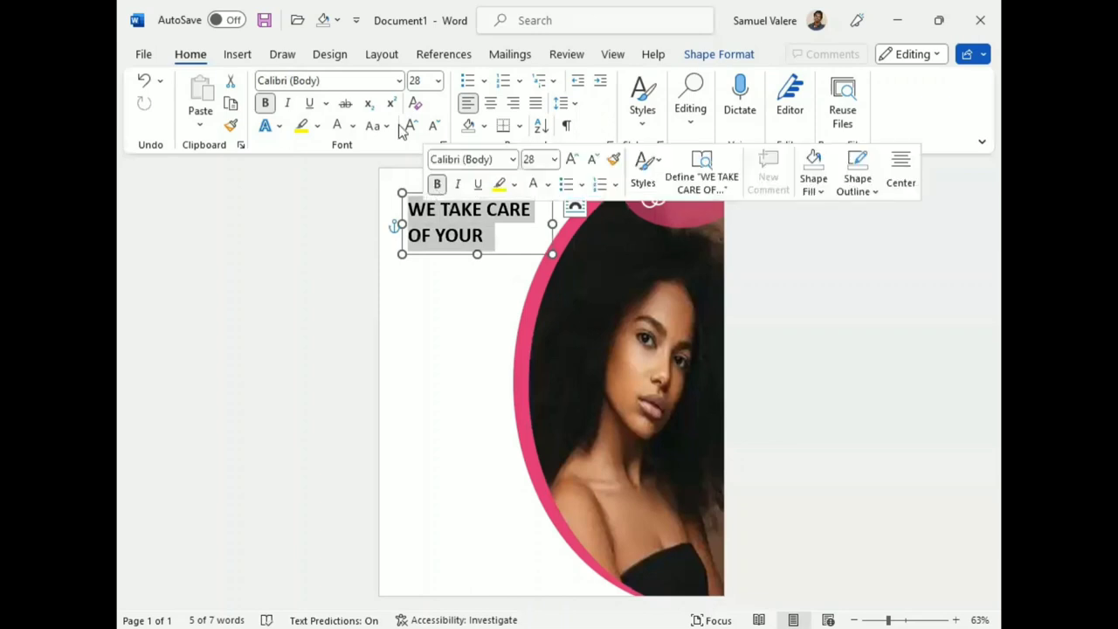
pyautogui.click(444, 145)
pyautogui.click(423, 124)
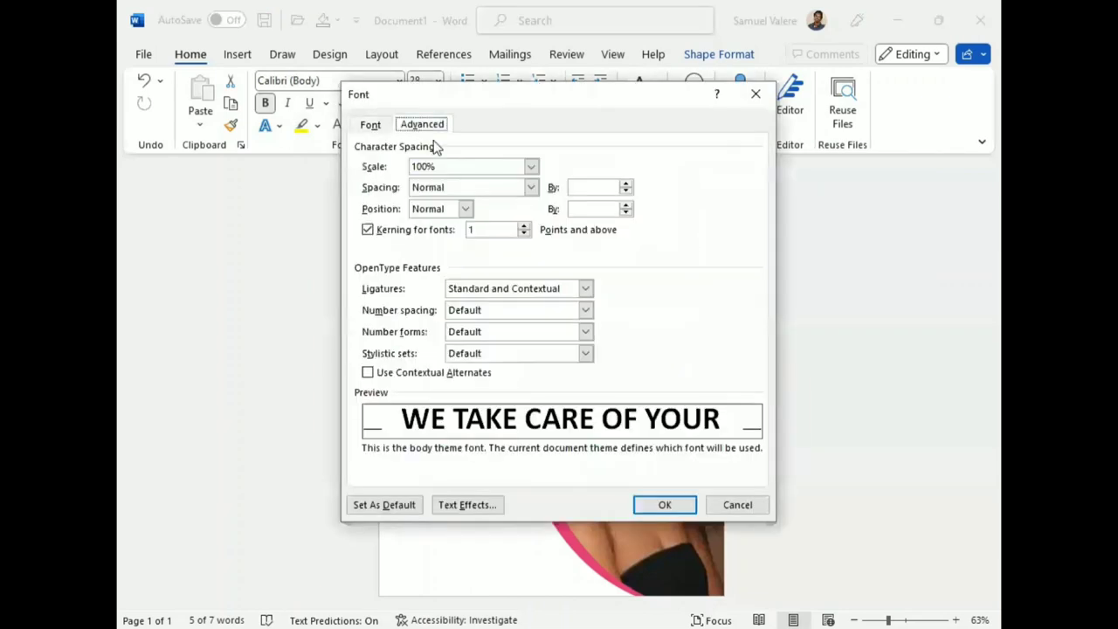
pyautogui.click(530, 187)
pyautogui.click(469, 215)
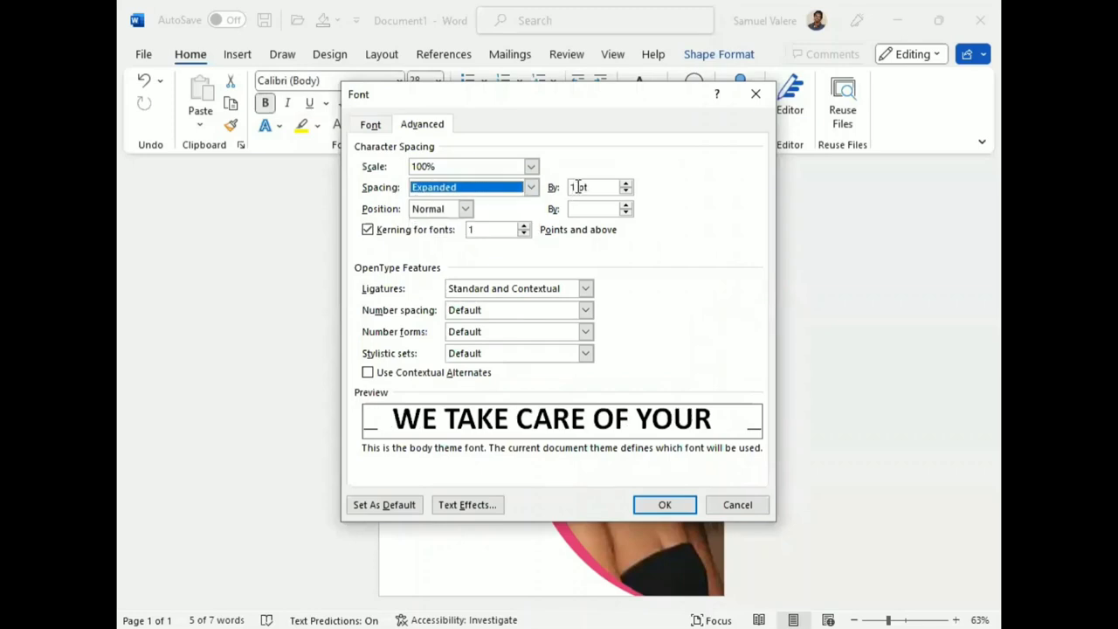
pyautogui.click(577, 187)
pyautogui.press('BackSpace')
pyautogui.press('BackSpace')
pyautogui.write('3')
pyautogui.press('Tab')
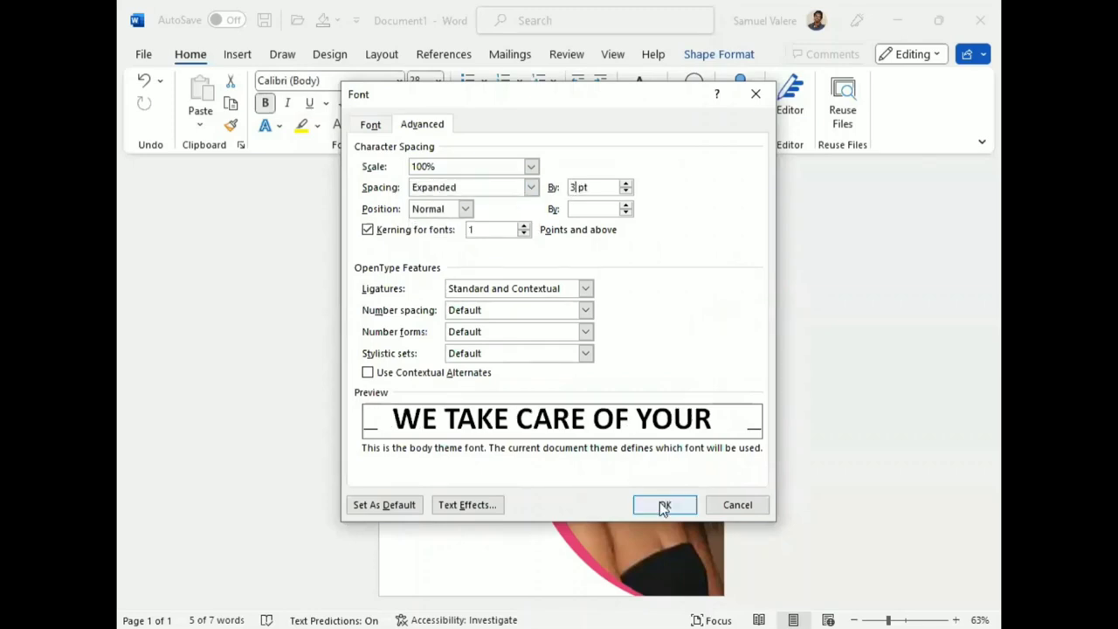
pyautogui.press('Return')
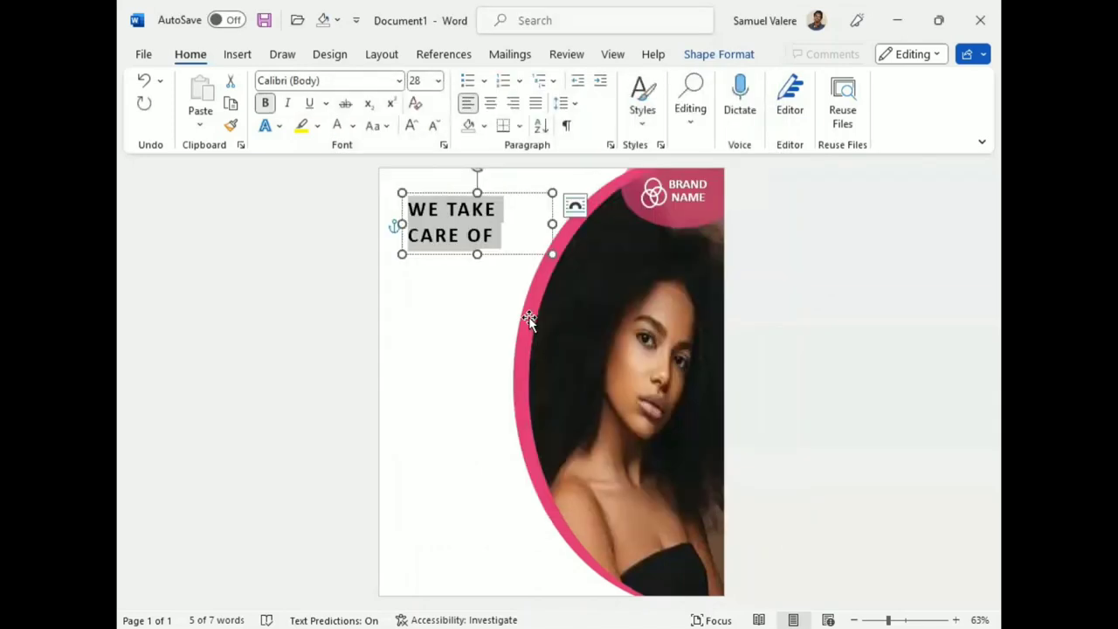
# Step: Nudge the 'WE TAKE CARE OF YOUR' box with arrow keys into the top-left corner
pyautogui.press('Up')
pyautogui.press('Up')
pyautogui.press('Left')
pyautogui.press('Left')
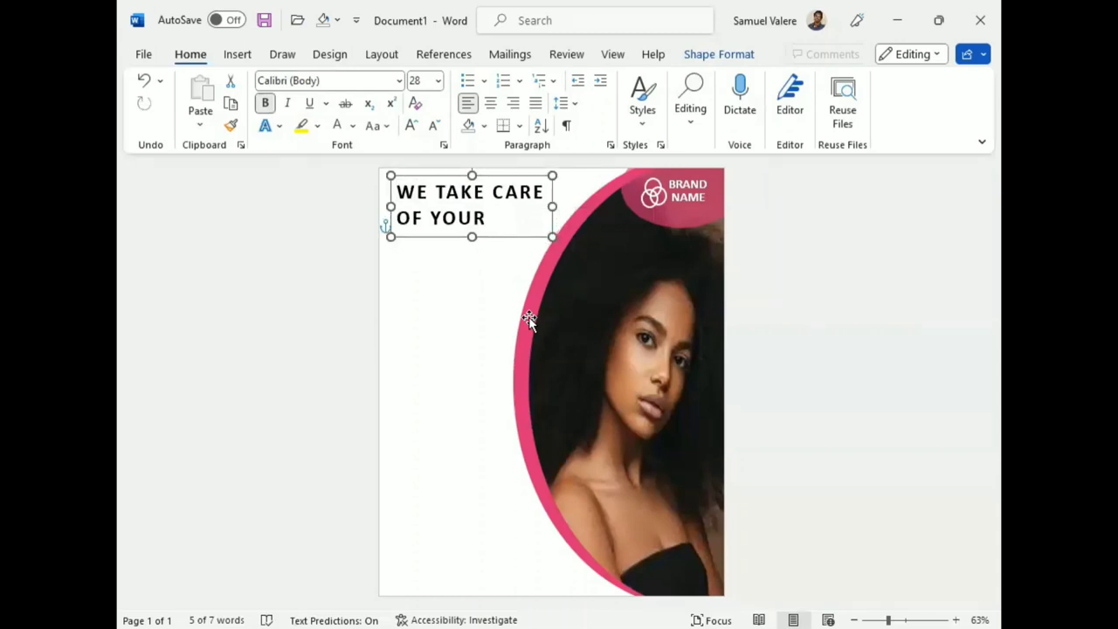
pyautogui.press('Up')
pyautogui.press('Left')
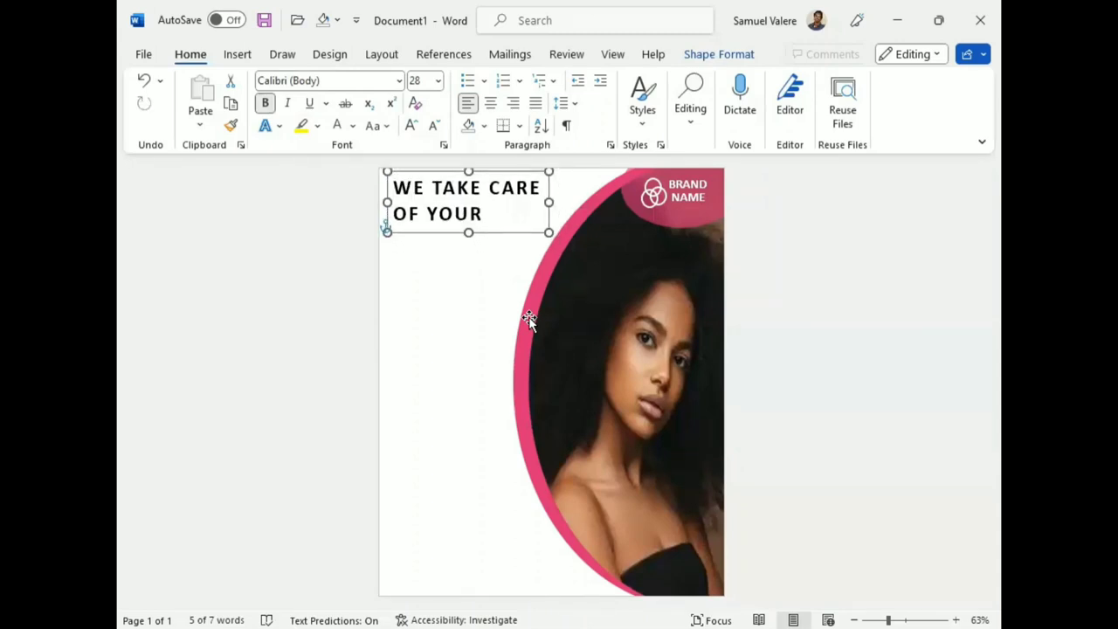
pyautogui.press('Left')
pyautogui.press('Left')
pyautogui.press('Up')
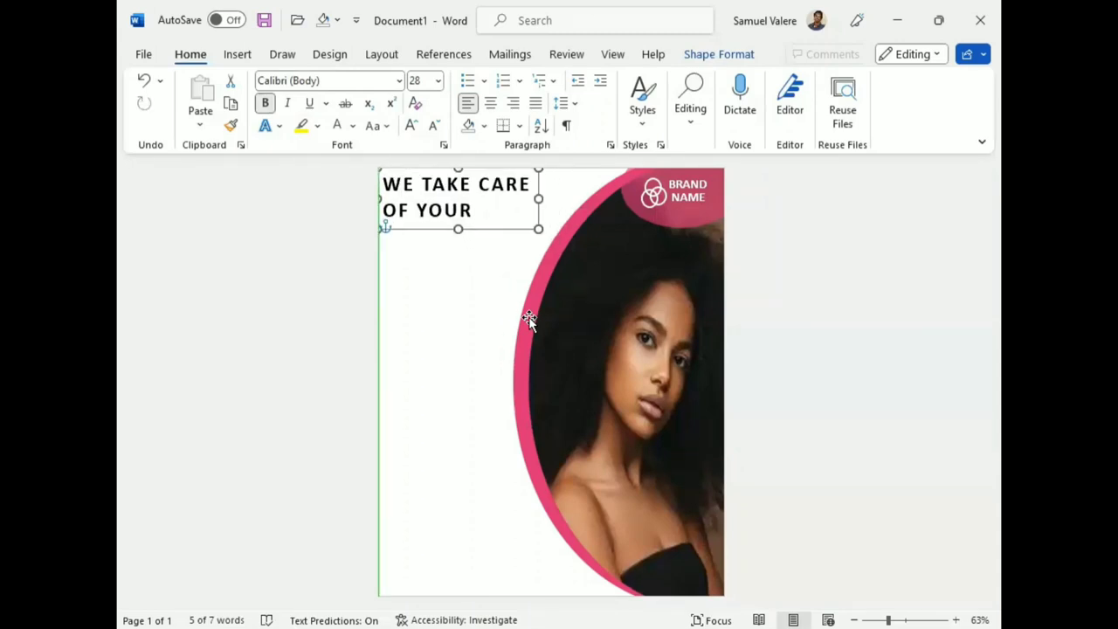
pyautogui.press('Right')
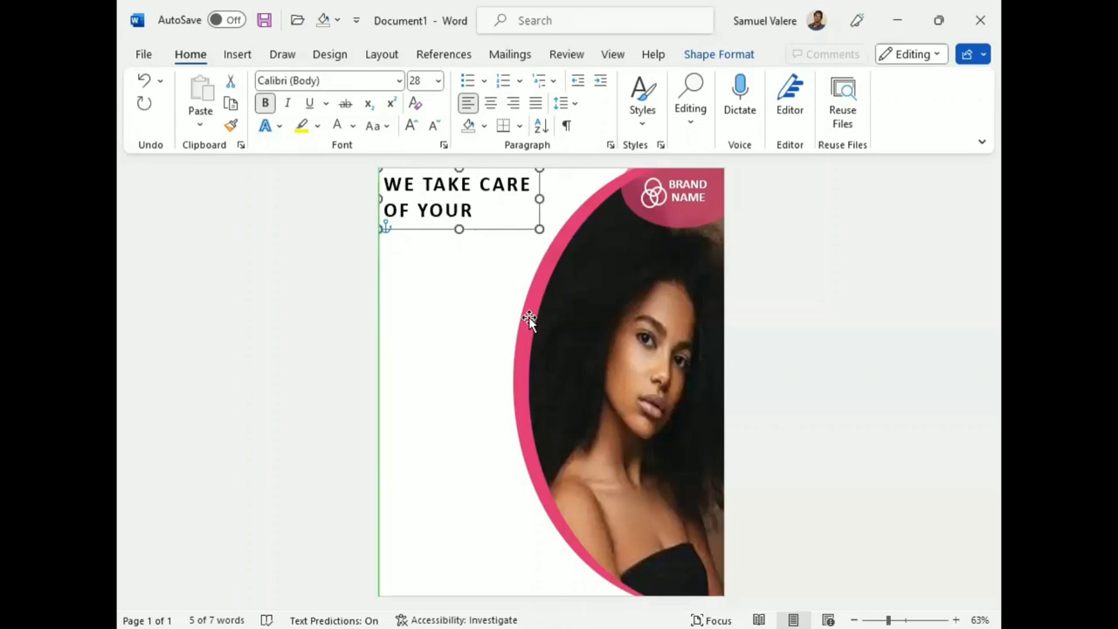
pyautogui.press('Down')
pyautogui.press('Right')
pyautogui.press('Right')
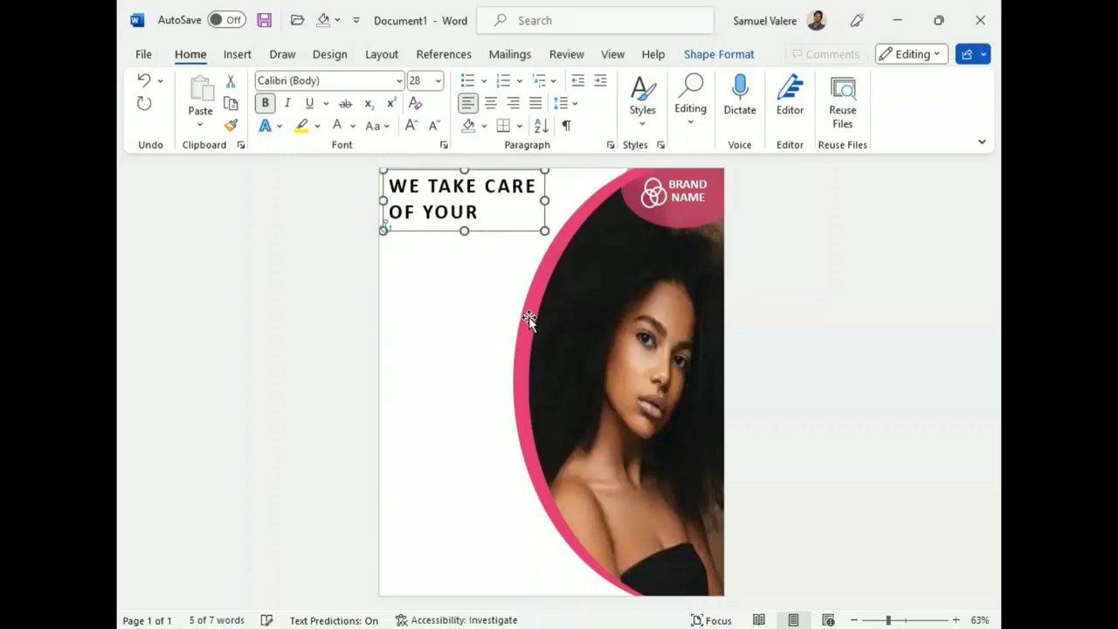
pyautogui.press('Right')
pyautogui.press('Right')
pyautogui.press('Right')
pyautogui.press('Up')
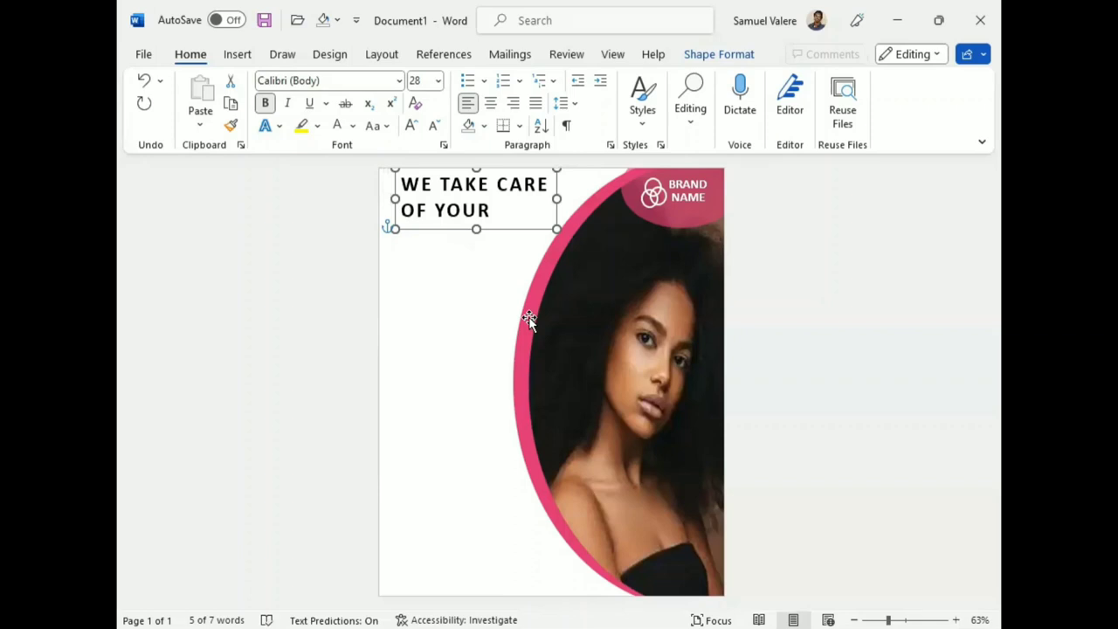
pyautogui.press('Left')
pyautogui.press('Left')
pyautogui.press('Left')
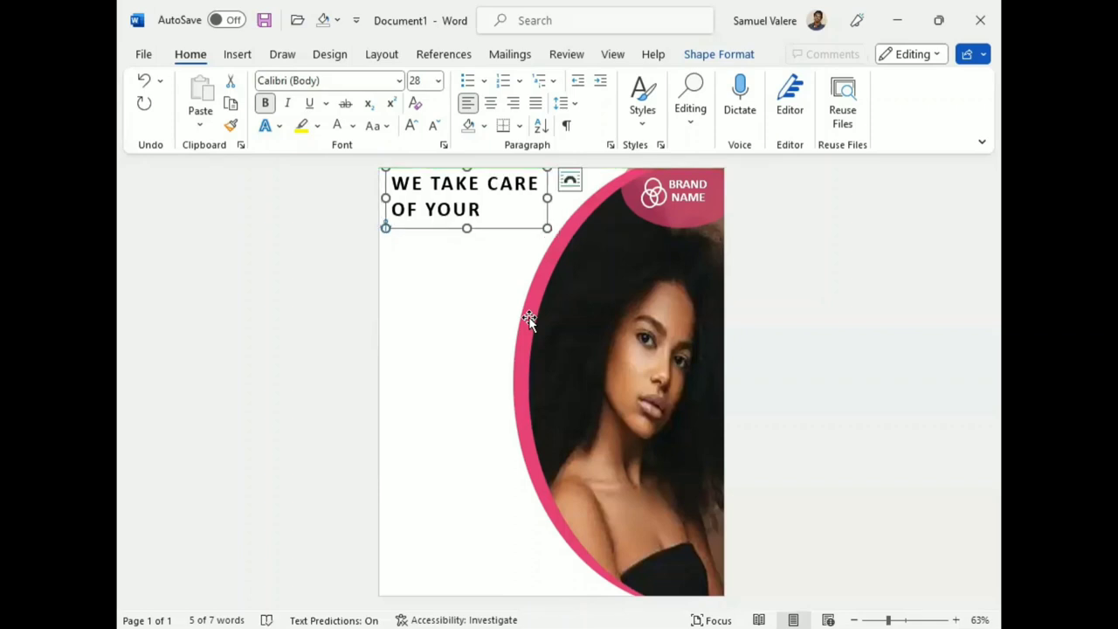
pyautogui.hotkey('alt', 'n')
# Step: Draw a text box below the headline, type 'Beauty', and remove its outline and fill
pyautogui.click(310, 81)
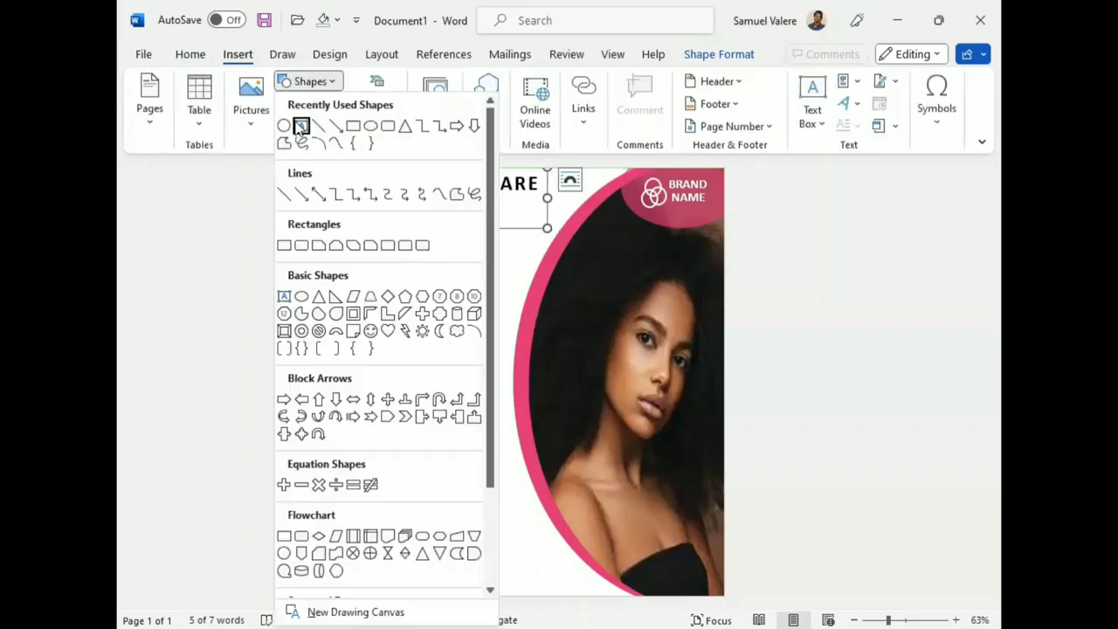
pyautogui.click(300, 126)
pyautogui.moveTo(384, 247); pyautogui.dragTo(495, 314)
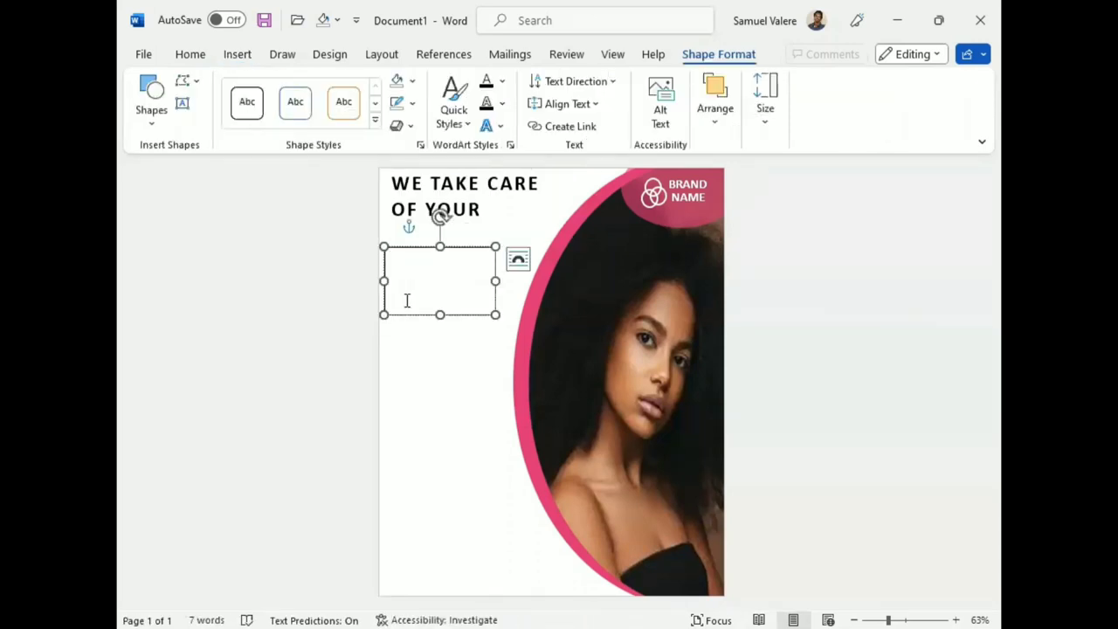
pyautogui.write('Beauty')
pyautogui.doubleClick(403, 255)
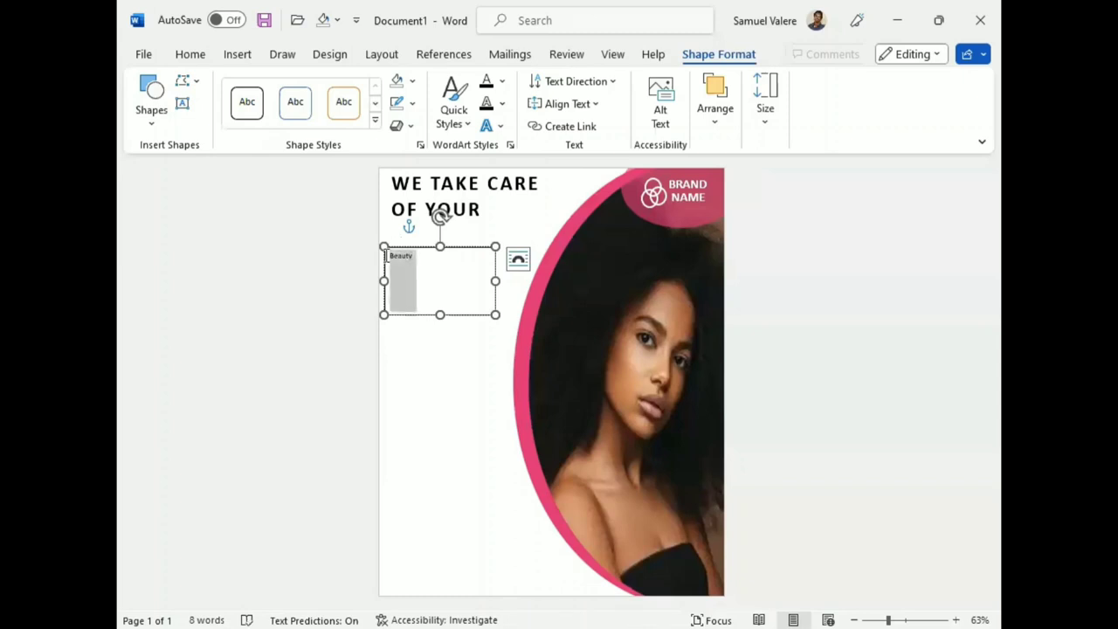
pyautogui.click(412, 103)
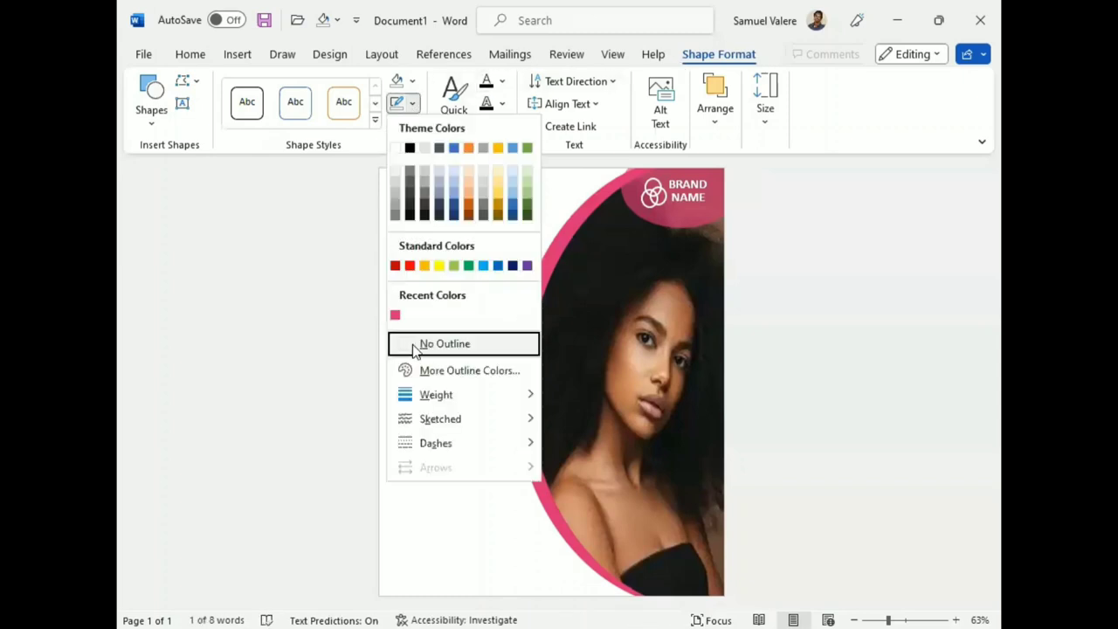
pyautogui.click(412, 345)
pyautogui.click(412, 80)
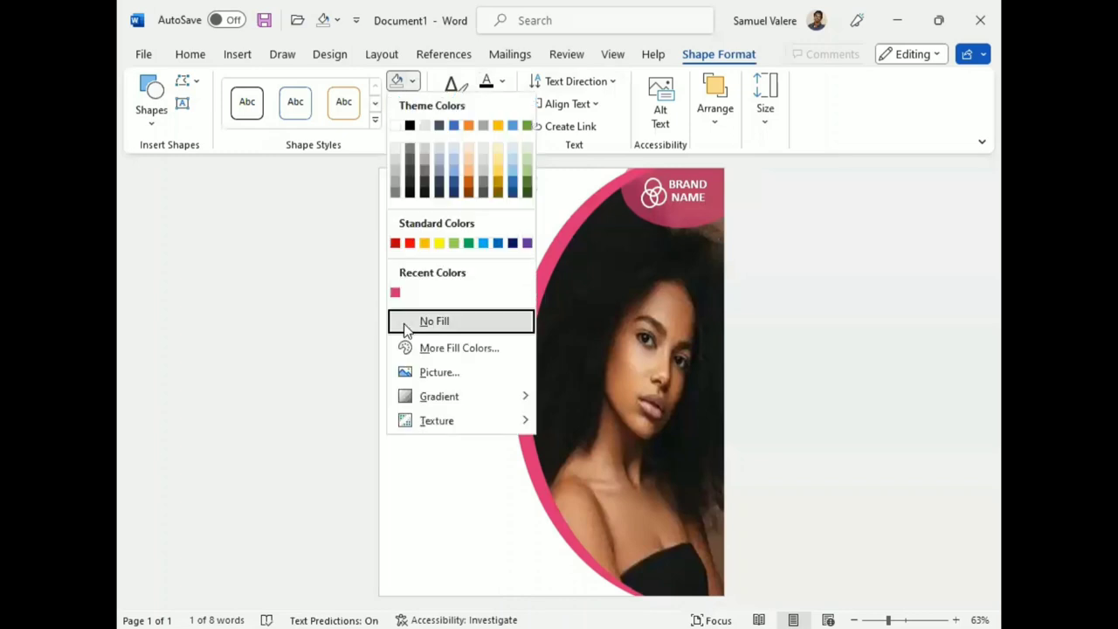
pyautogui.click(436, 320)
# Step: Make Beauty 60 pt, uppercase and bold, widening the box so the word fits
pyautogui.click(192, 55)
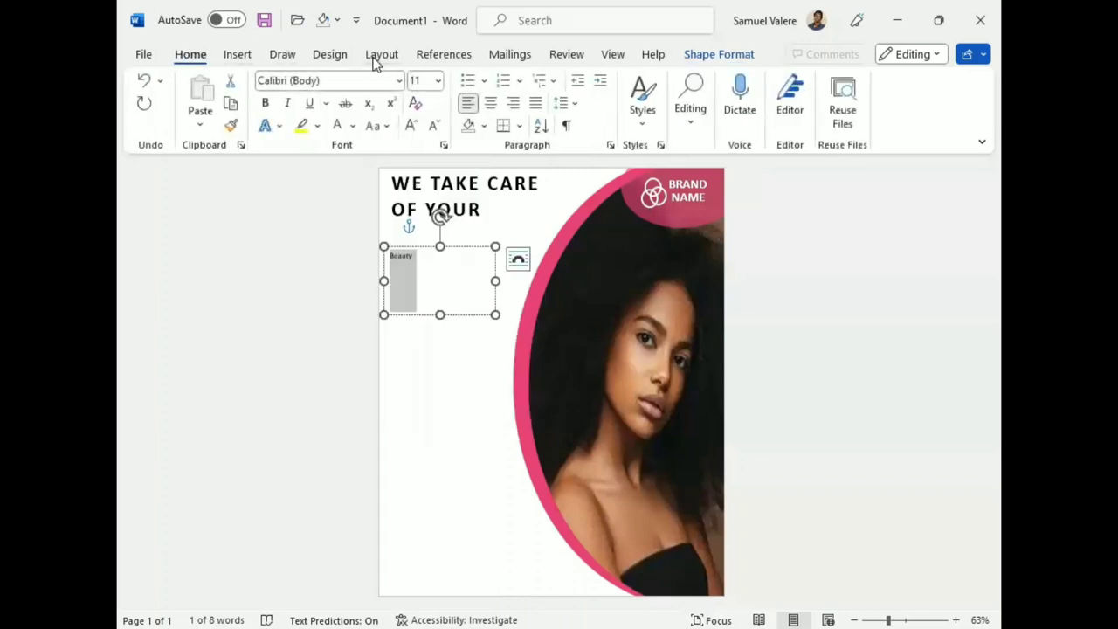
pyautogui.click(424, 82)
pyautogui.write('60')
pyautogui.press('Return')
pyautogui.click(387, 126)
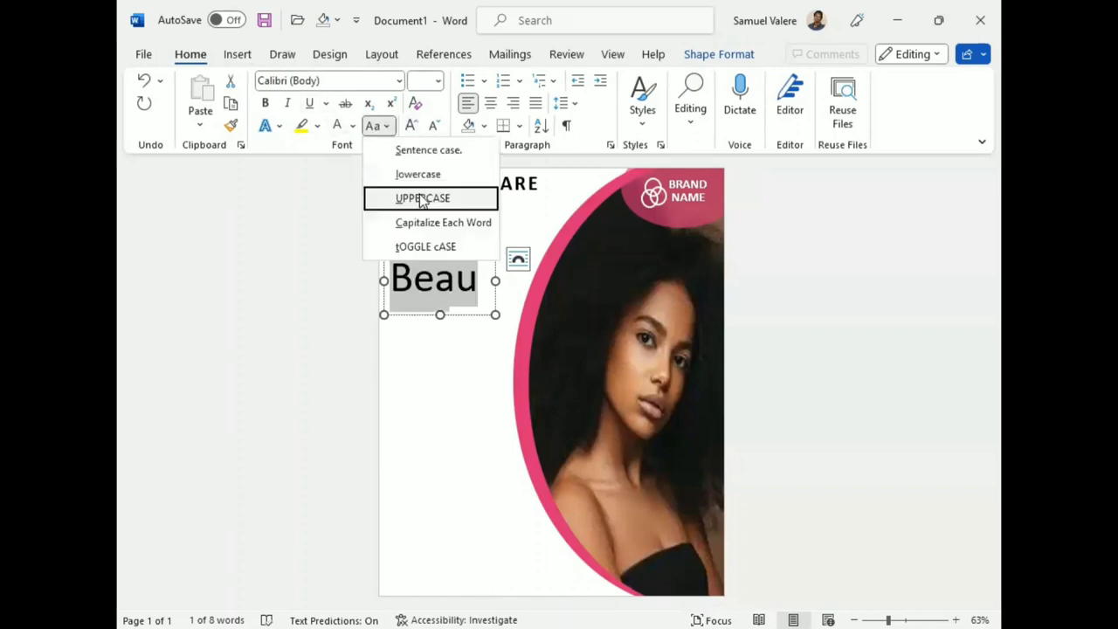
pyautogui.click(419, 196)
pyautogui.click(266, 103)
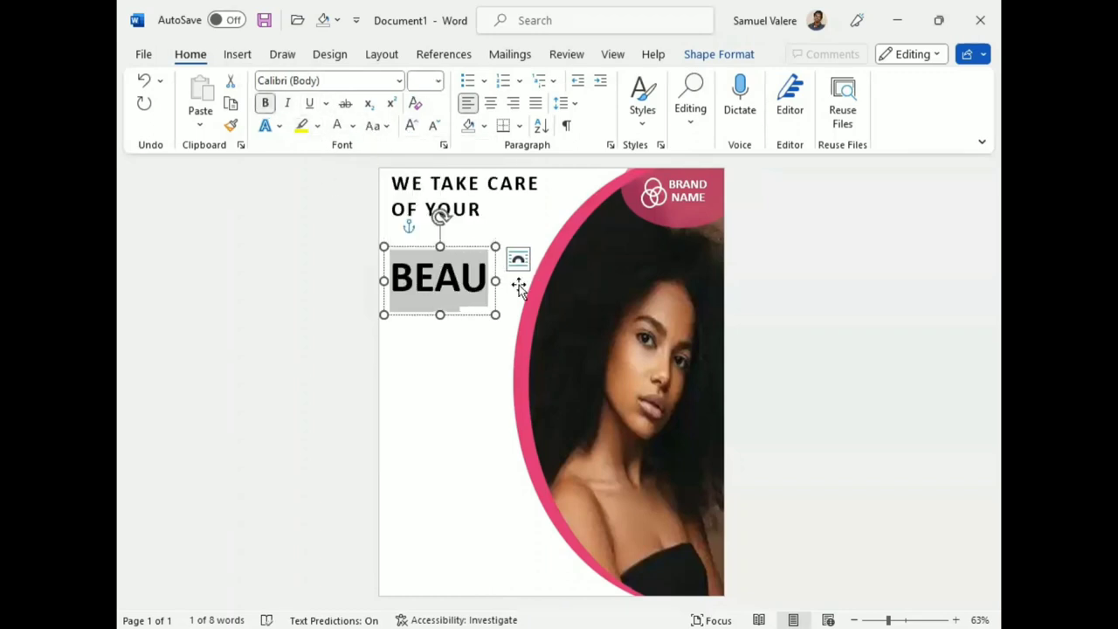
pyautogui.moveTo(495, 280); pyautogui.dragTo(544, 284)
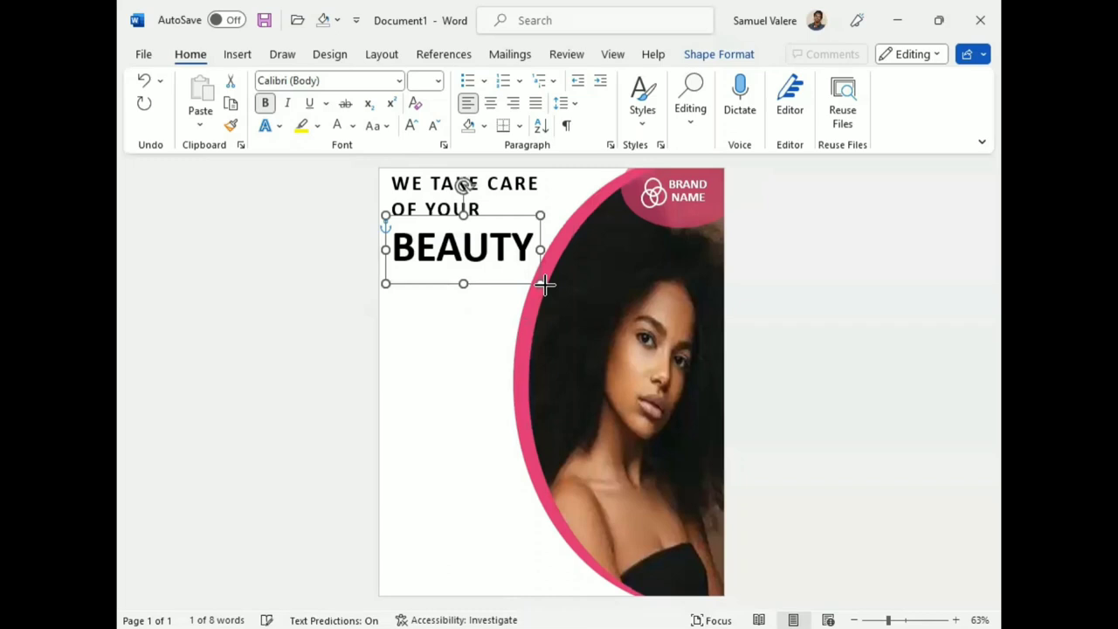
# Step: Colour the BEAUTY text with the recent pink swatch
pyautogui.hotkey('ctrl', 'a')
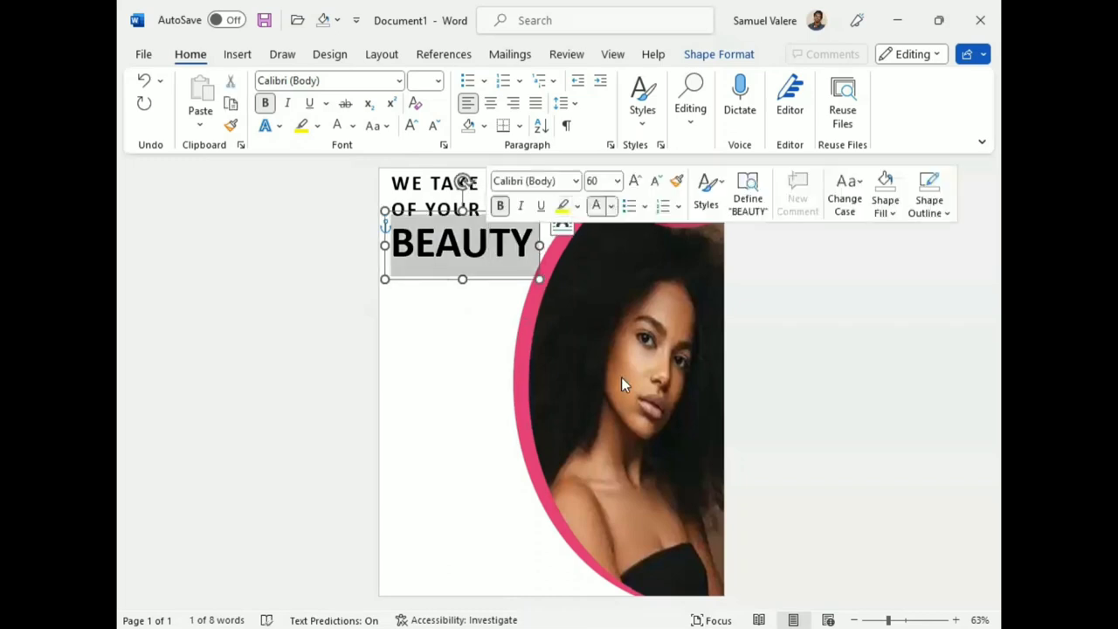
pyautogui.click(611, 206)
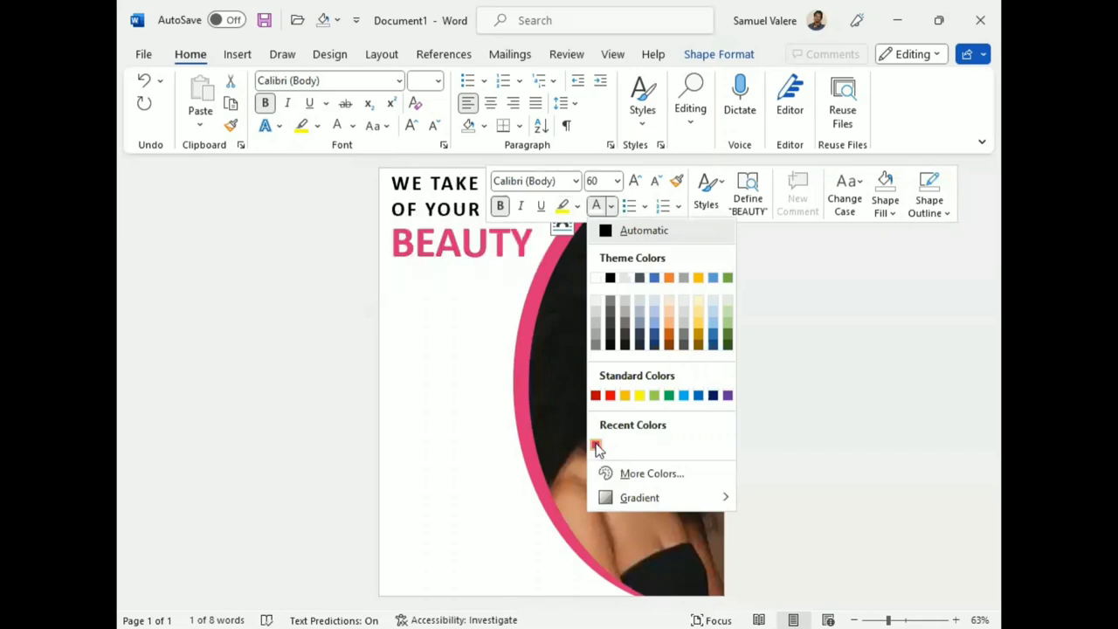
pyautogui.click(450, 278)
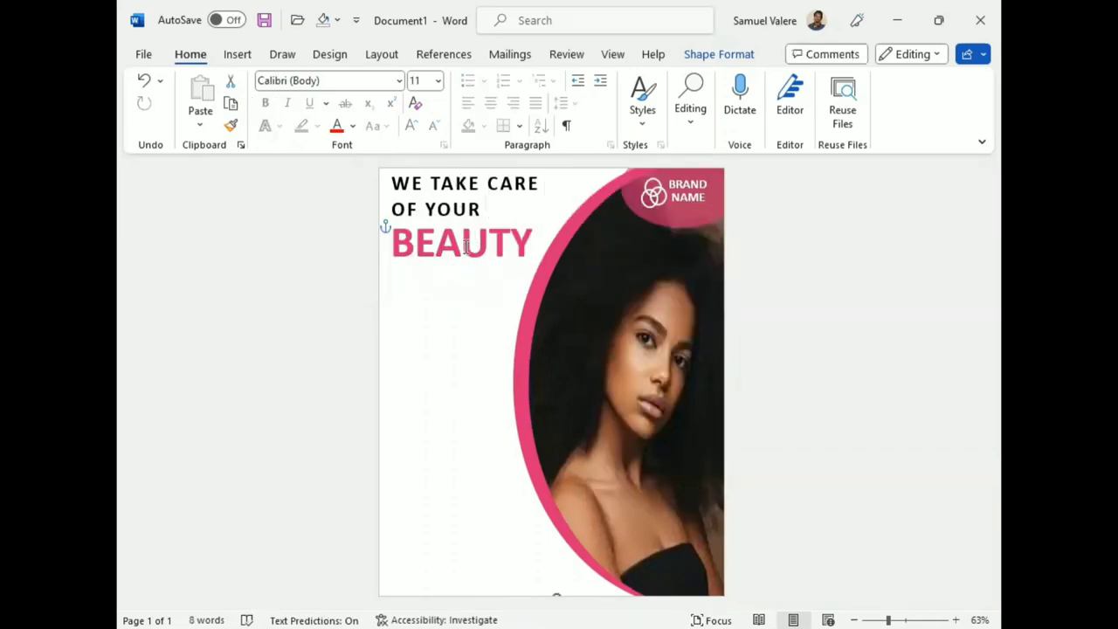
pyautogui.click(479, 283)
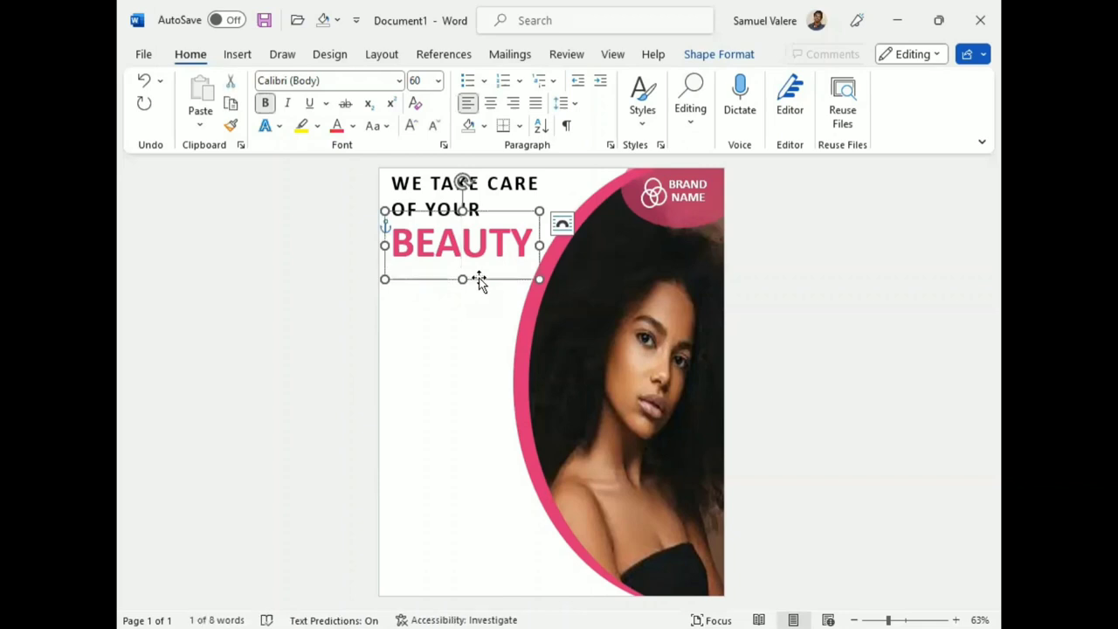
# Step: Draw a small text box reading 'Hot line:' with no outline and no fill
pyautogui.click(237, 54)
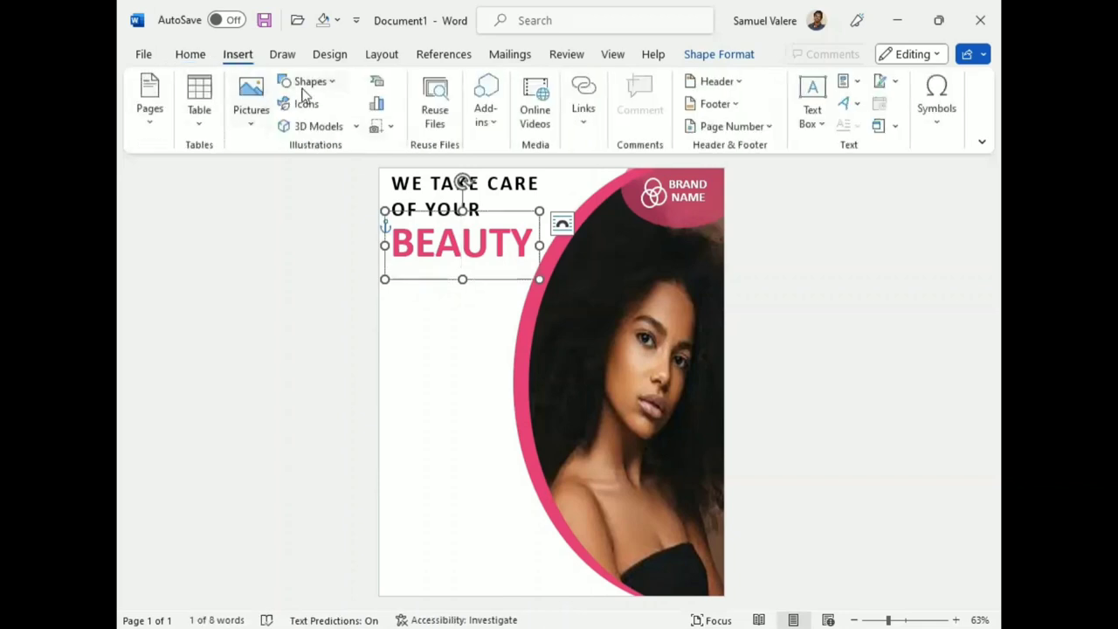
pyautogui.click(307, 82)
pyautogui.click(300, 120)
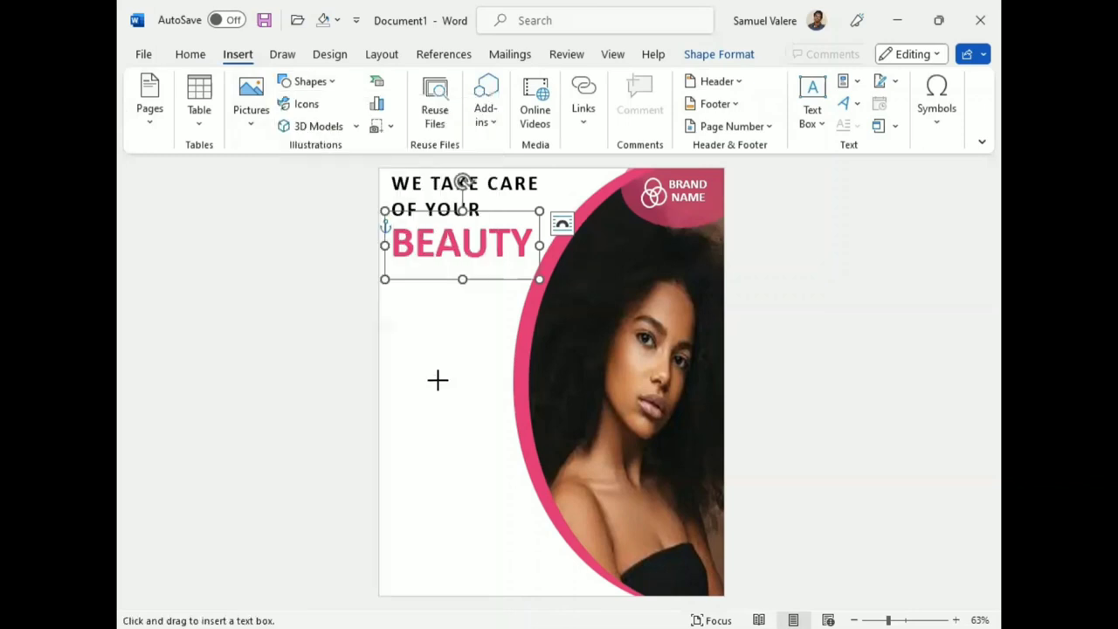
pyautogui.moveTo(385, 327); pyautogui.dragTo(449, 349)
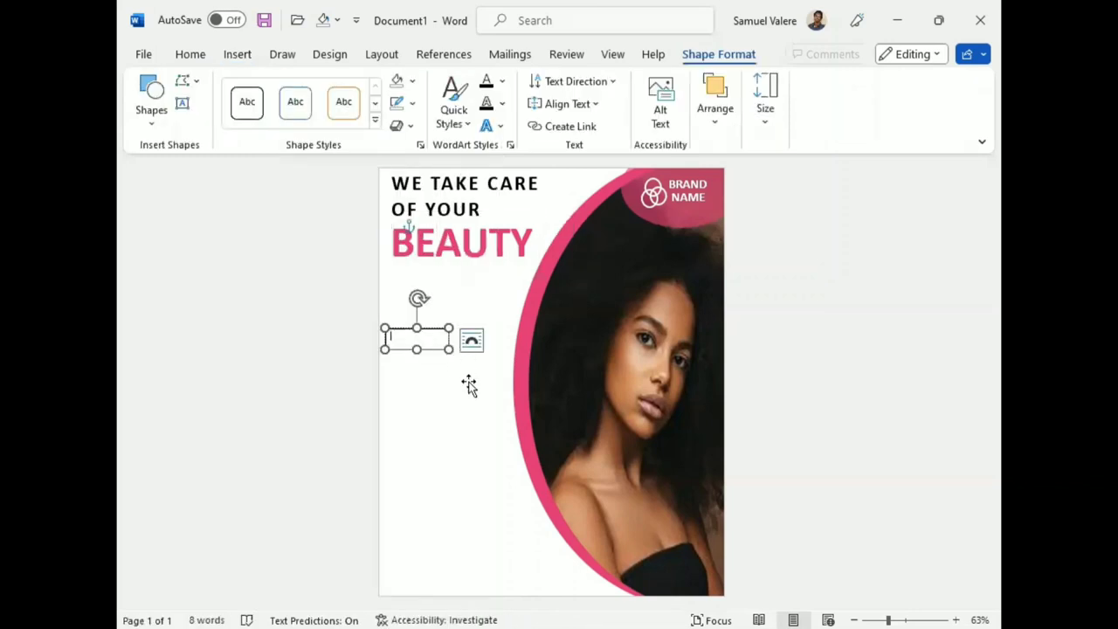
pyautogui.write('h')
pyautogui.write('o')
pyautogui.write(' D')
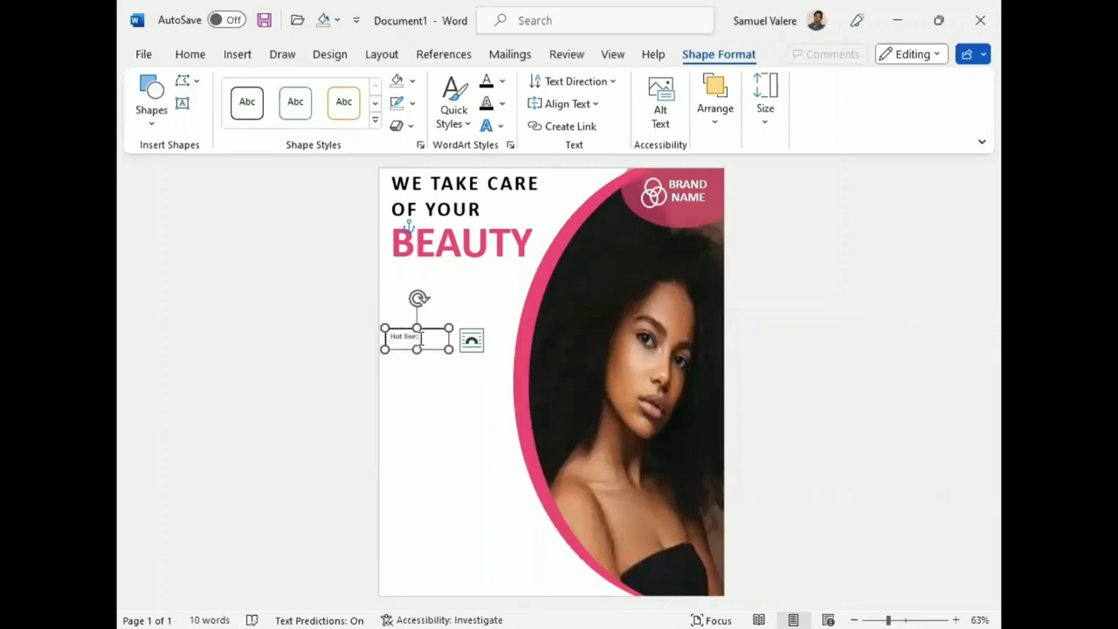
pyautogui.moveTo(422, 337); pyautogui.dragTo(391, 337)
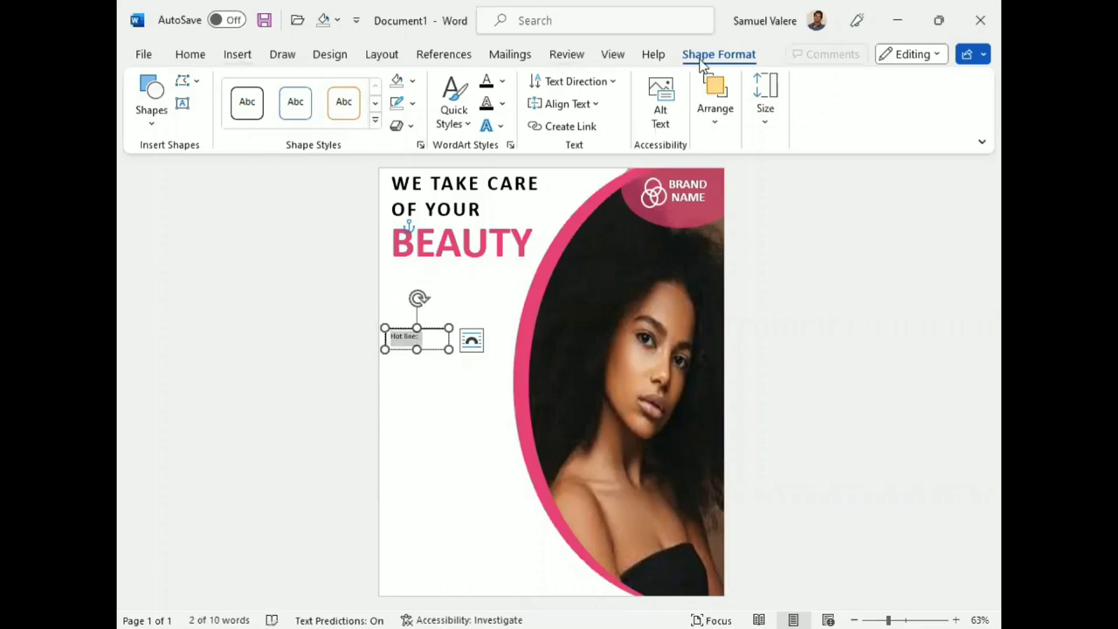
pyautogui.click(414, 104)
pyautogui.click(395, 341)
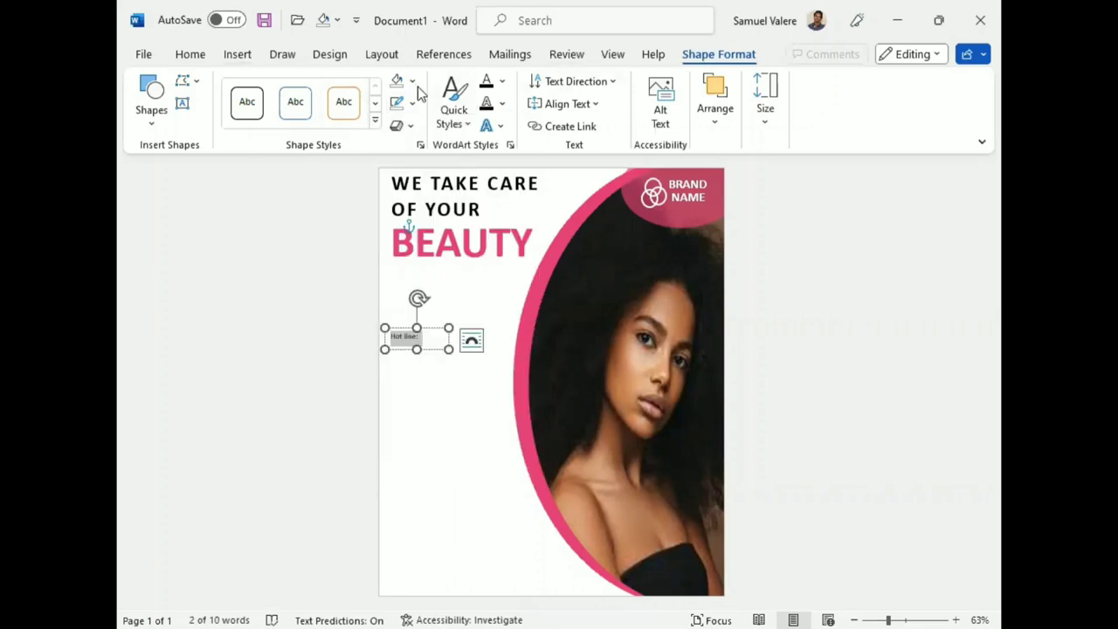
pyautogui.click(412, 80)
pyautogui.click(434, 321)
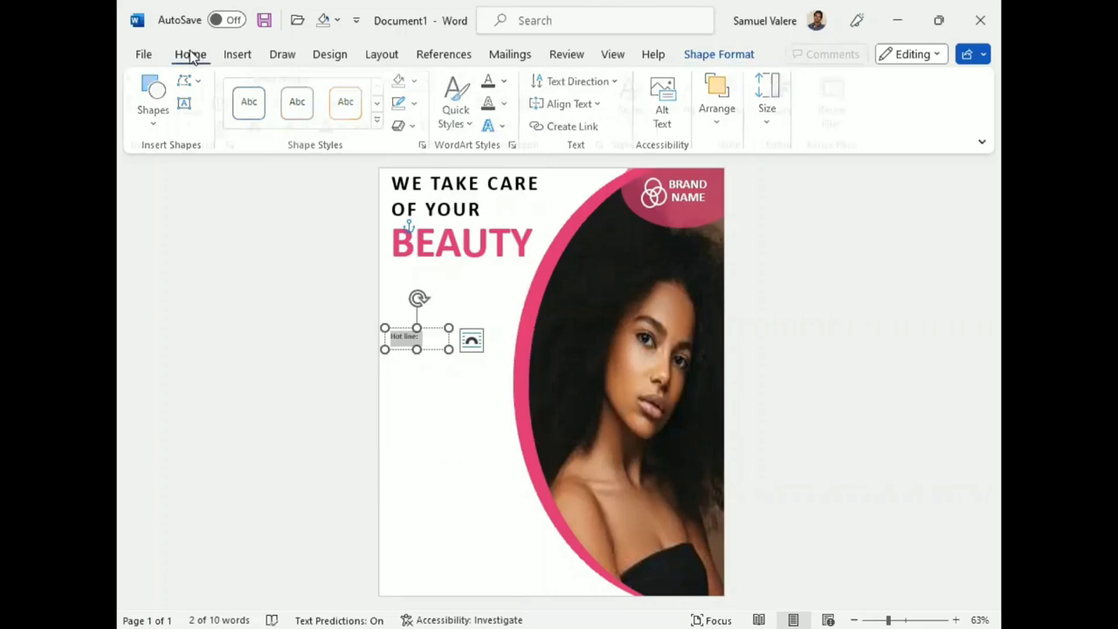
# Step: Make the 'Hot line:' label 18 pt bold and move it up under BEAUTY
pyautogui.click(420, 80)
pyautogui.write('18')
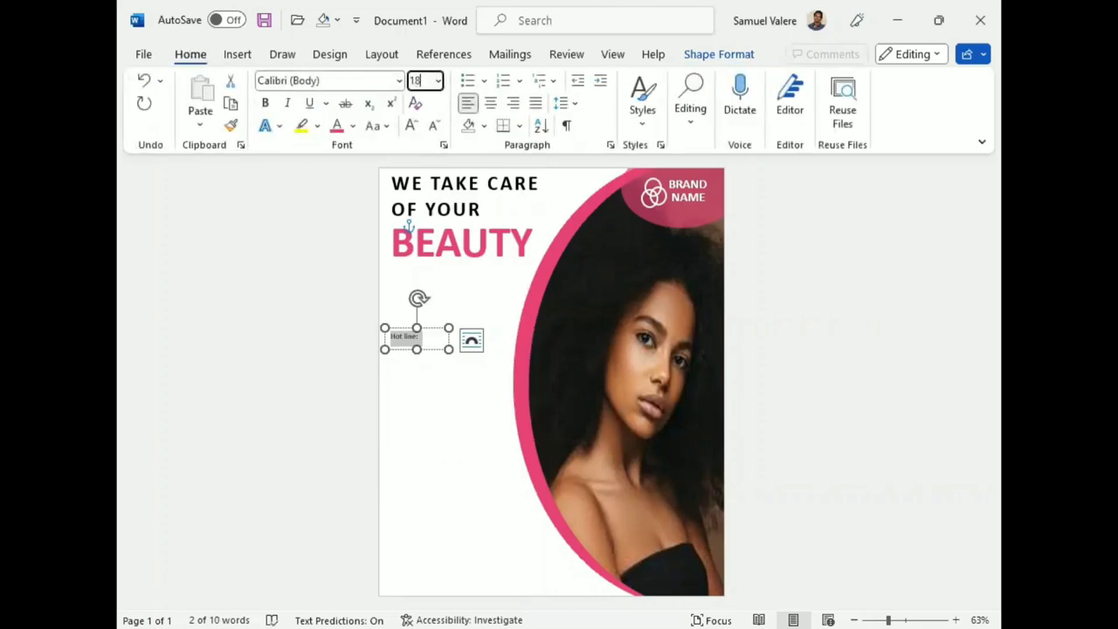
pyautogui.click(265, 103)
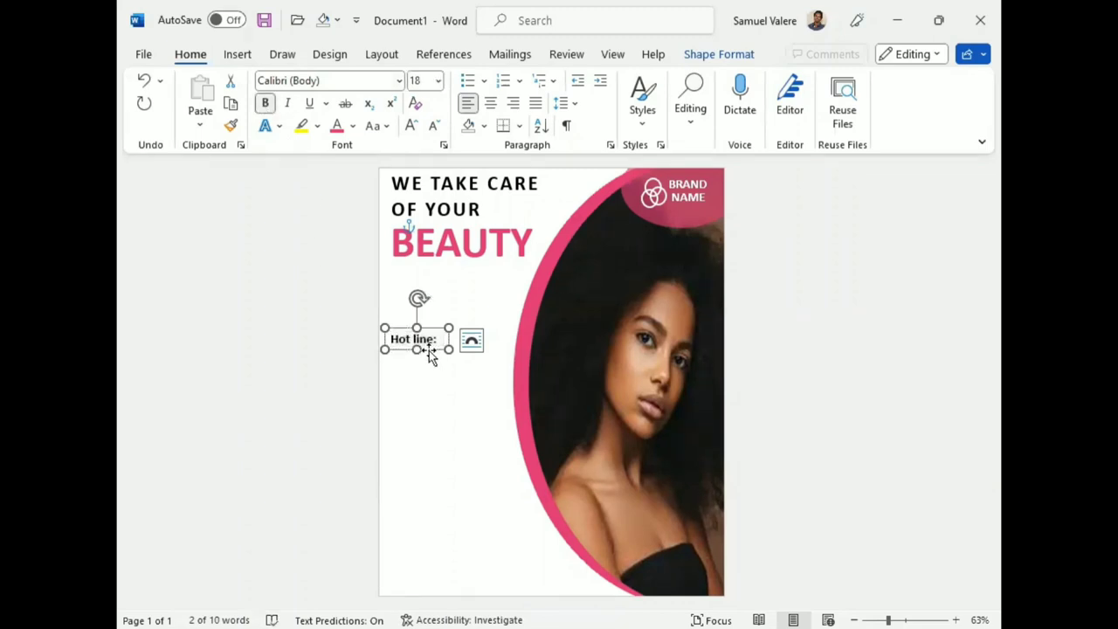
pyautogui.moveTo(428, 349); pyautogui.dragTo(430, 298)
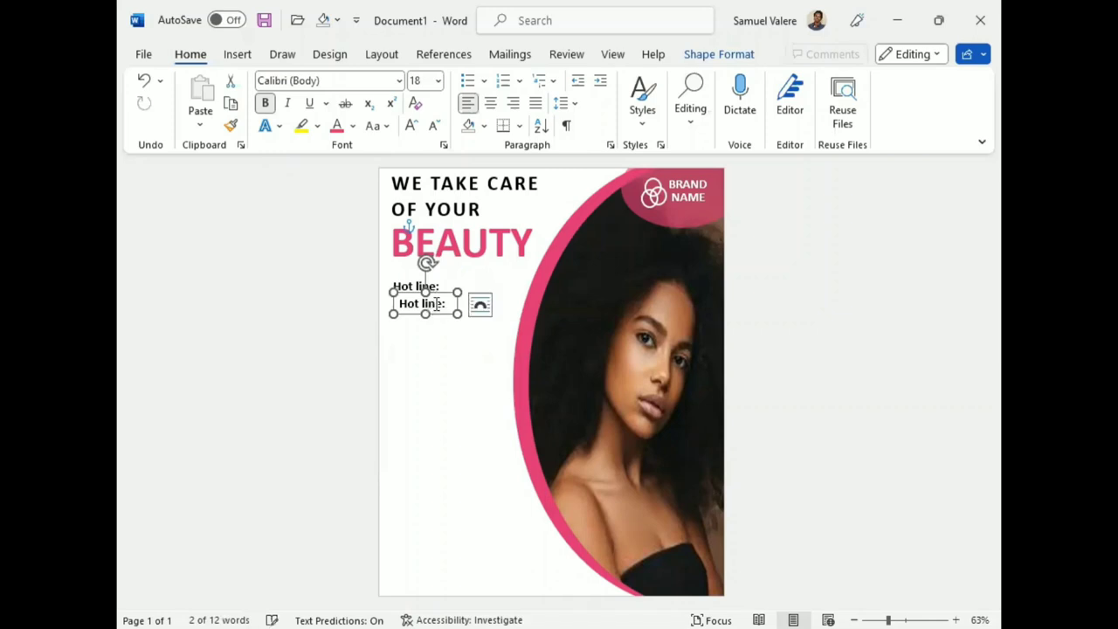
# Step: Type the hotline number into the duplicated box, widen it to one line, and colour it pink
pyautogui.write('0000 123')
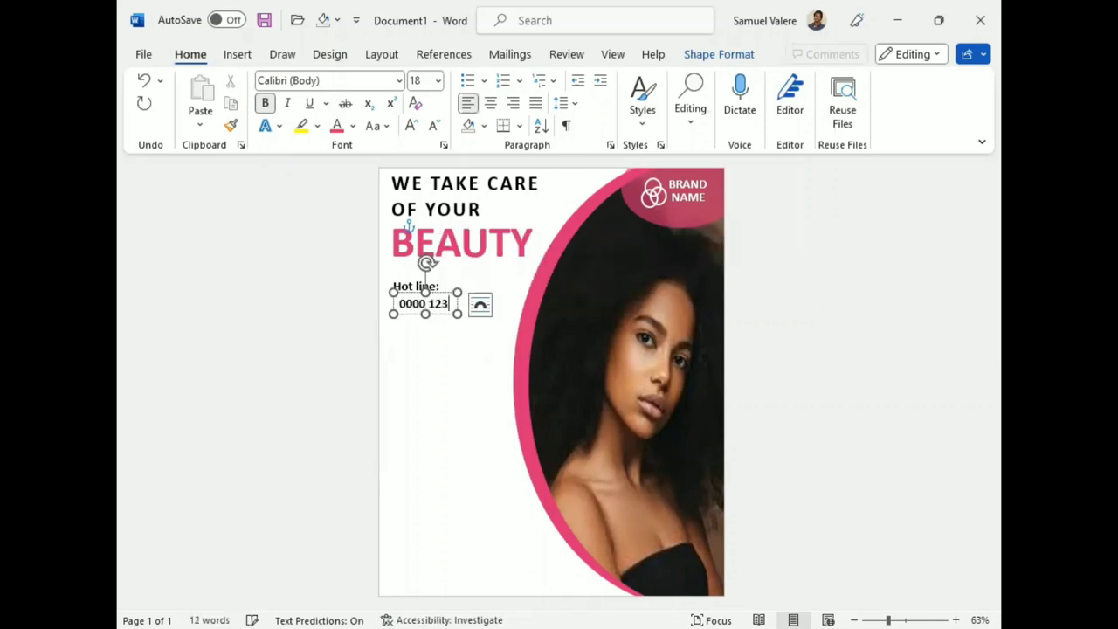
pyautogui.write(' 4')
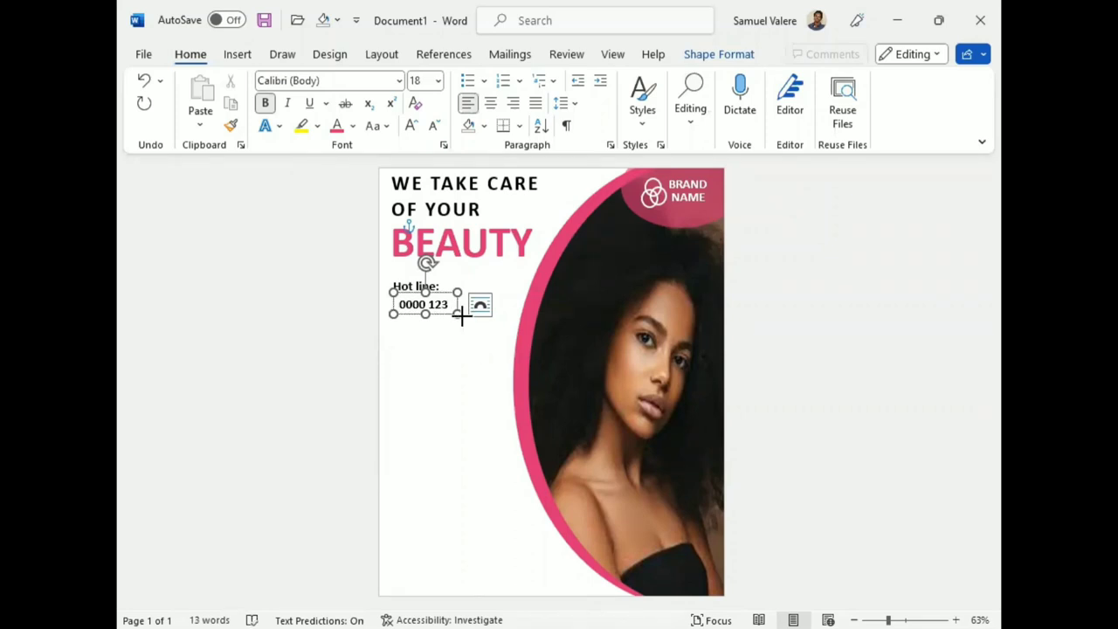
pyautogui.moveTo(456, 312); pyautogui.dragTo(482, 313)
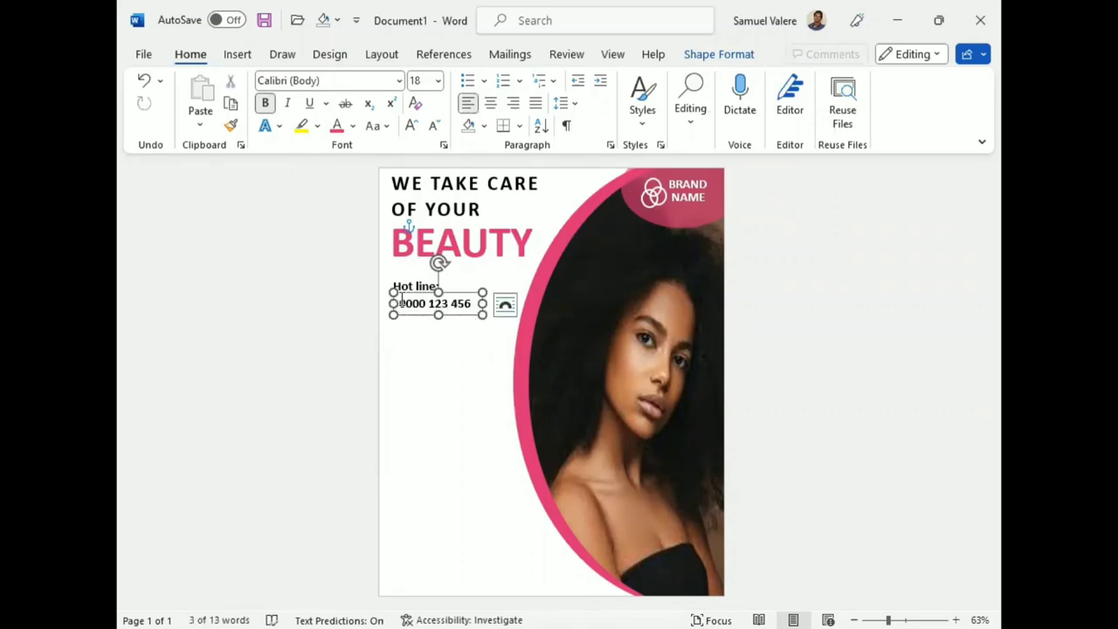
pyautogui.click(404, 304)
pyautogui.click(400, 305)
pyautogui.click(407, 304)
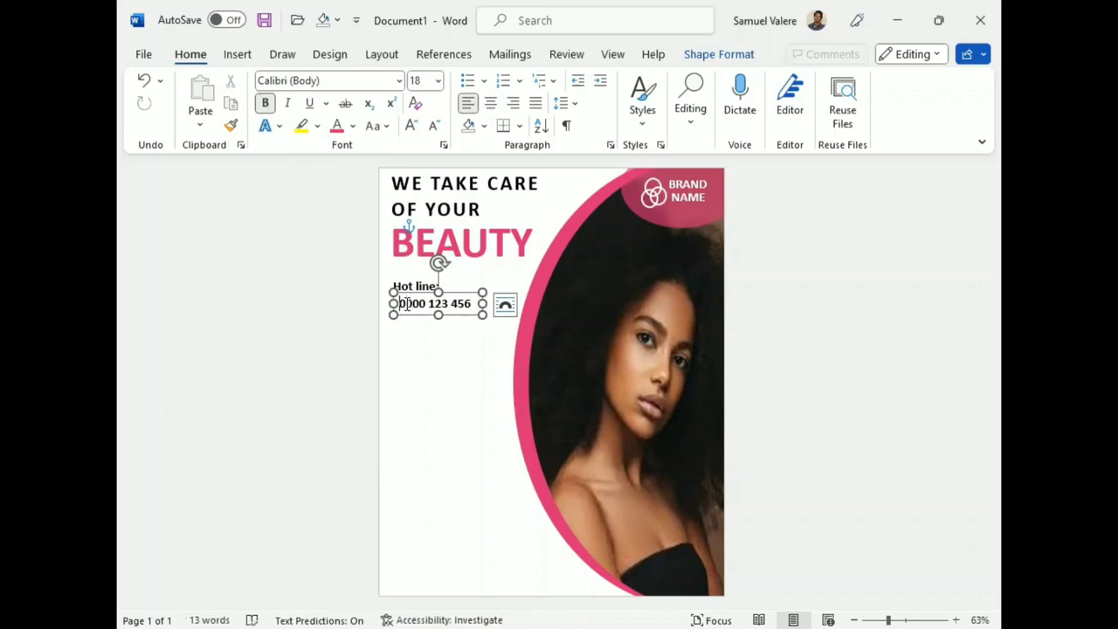
pyautogui.hotkey('ctrl', 'z')
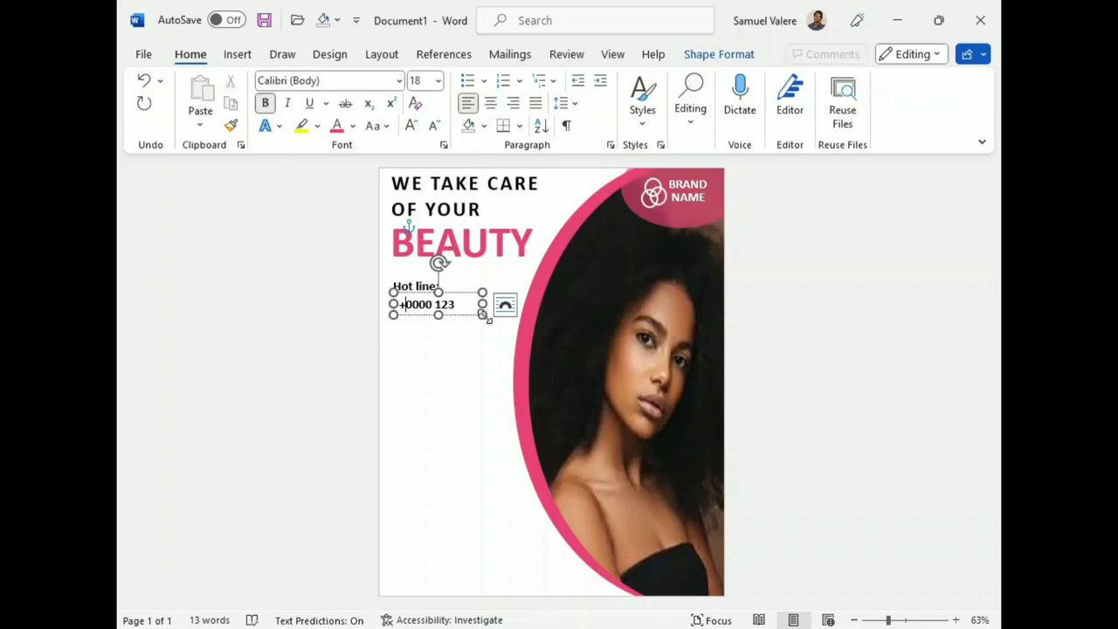
pyautogui.hotkey('ctrl', 'y')
pyautogui.moveTo(451, 303)
pyautogui.mouseDown()
pyautogui.moveTo(399, 303)
pyautogui.moveTo(456, 311)
pyautogui.mouseUp()
pyautogui.click(504, 271)
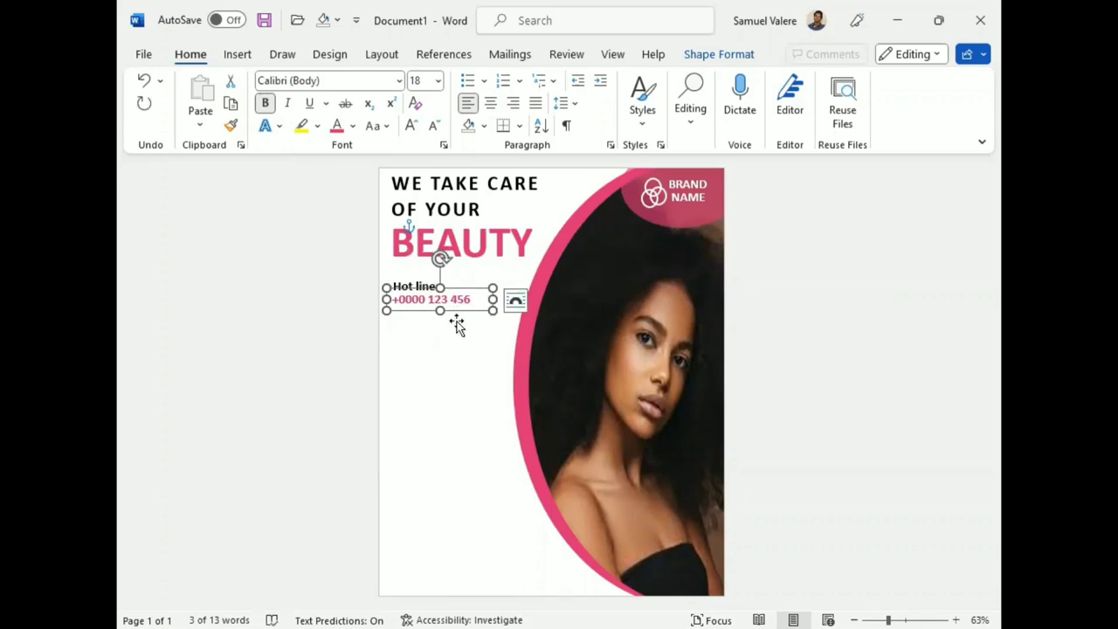
# Step: Copy the number box just below it, retype its text as 'Treatment', and nudge it down
pyautogui.moveTo(457, 318)
pyautogui.keyDown('ctrl'); pyautogui.mouseDown()
pyautogui.moveTo(459, 329)
pyautogui.moveTo(393, 322)
pyautogui.mouseUp(); pyautogui.keyUp('ctrl')
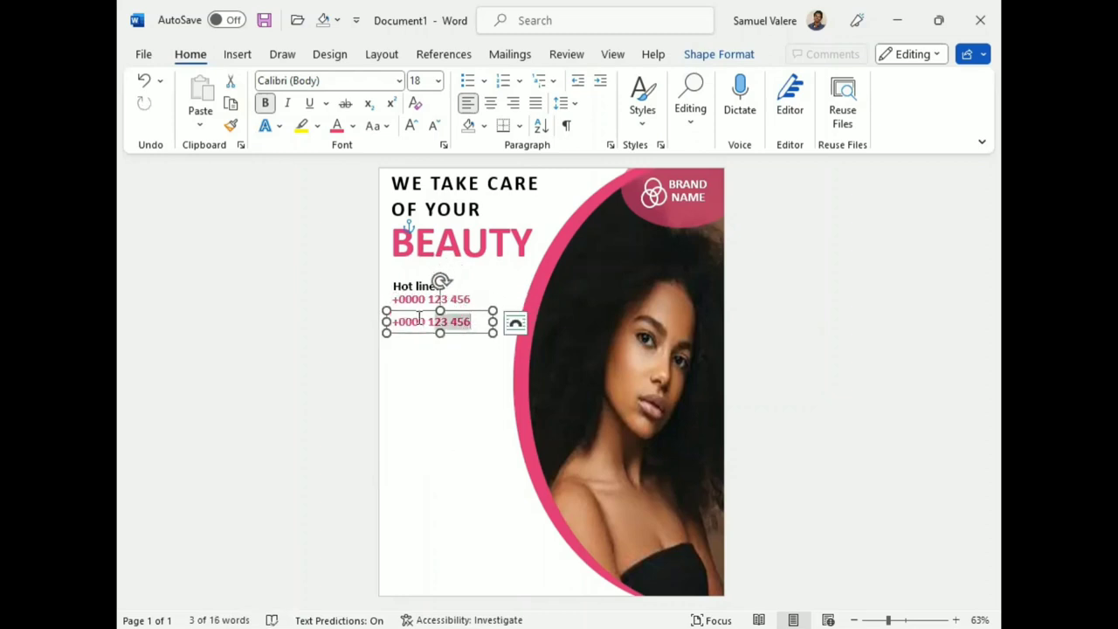
pyautogui.rightClick(394, 322)
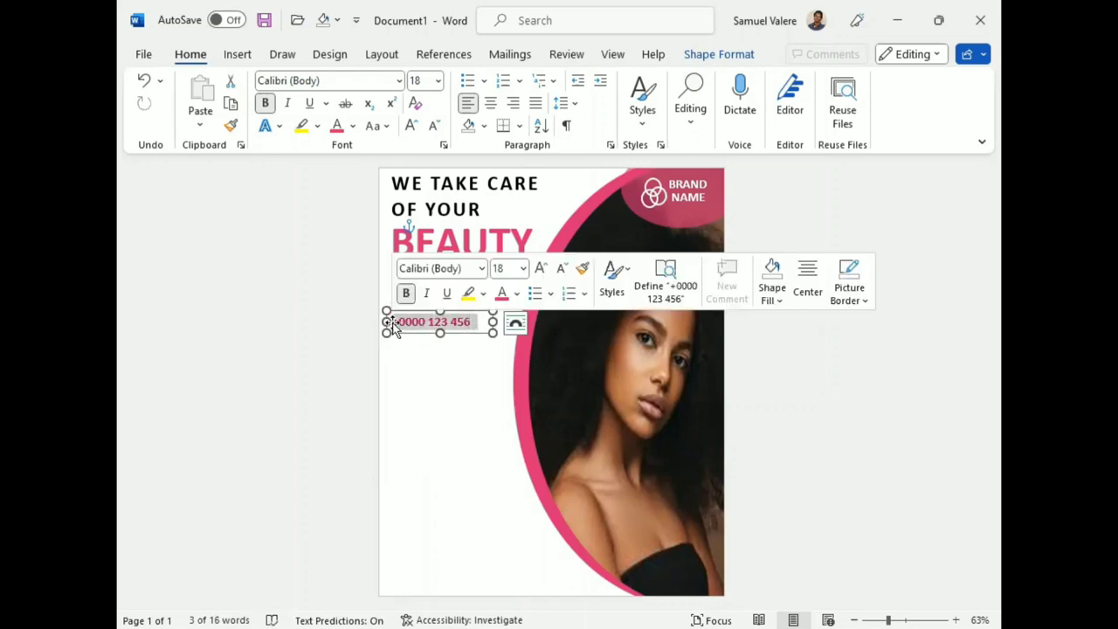
pyautogui.write('Treatment')
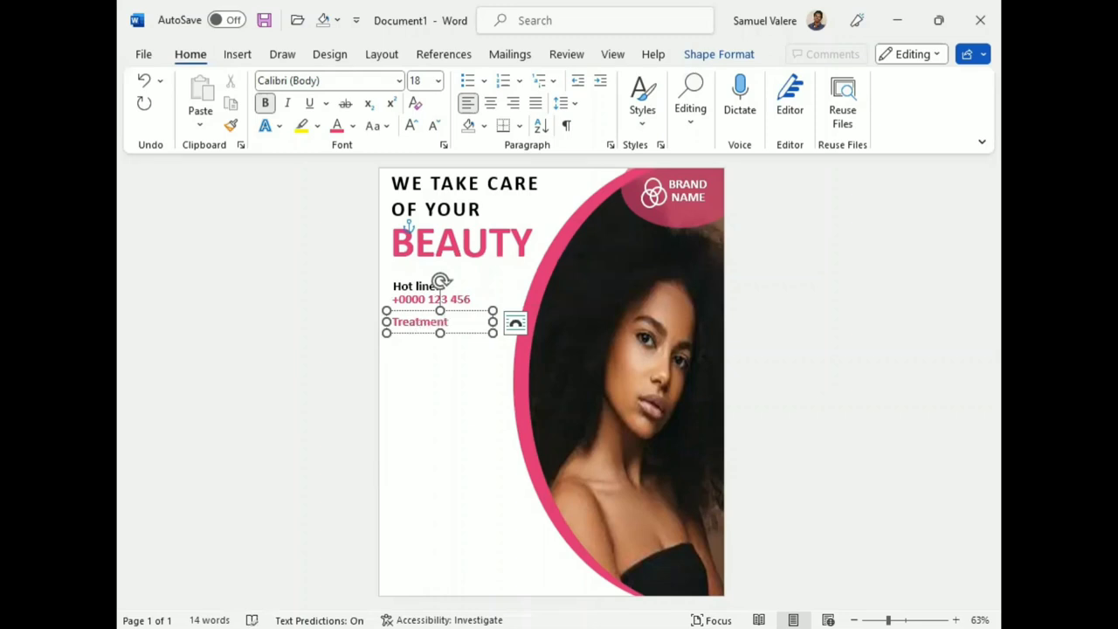
pyautogui.click(449, 333)
pyautogui.moveTo(446, 334); pyautogui.dragTo(446, 338)
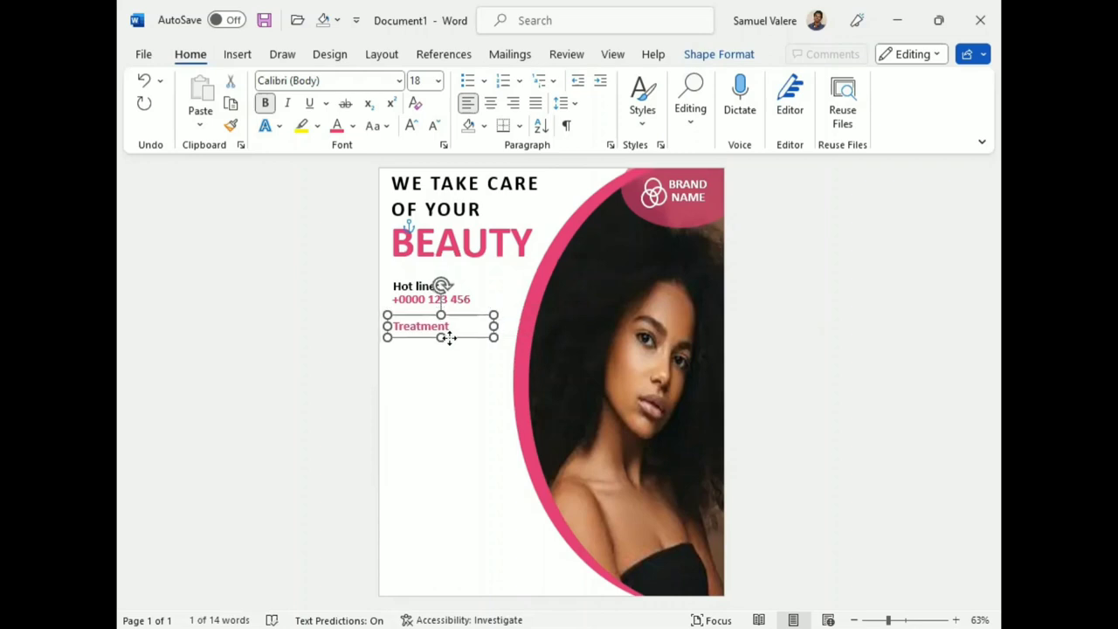
# Step: Insert a text box of =lorem() placeholder paragraph text and fit it under Treatment
pyautogui.click(236, 56)
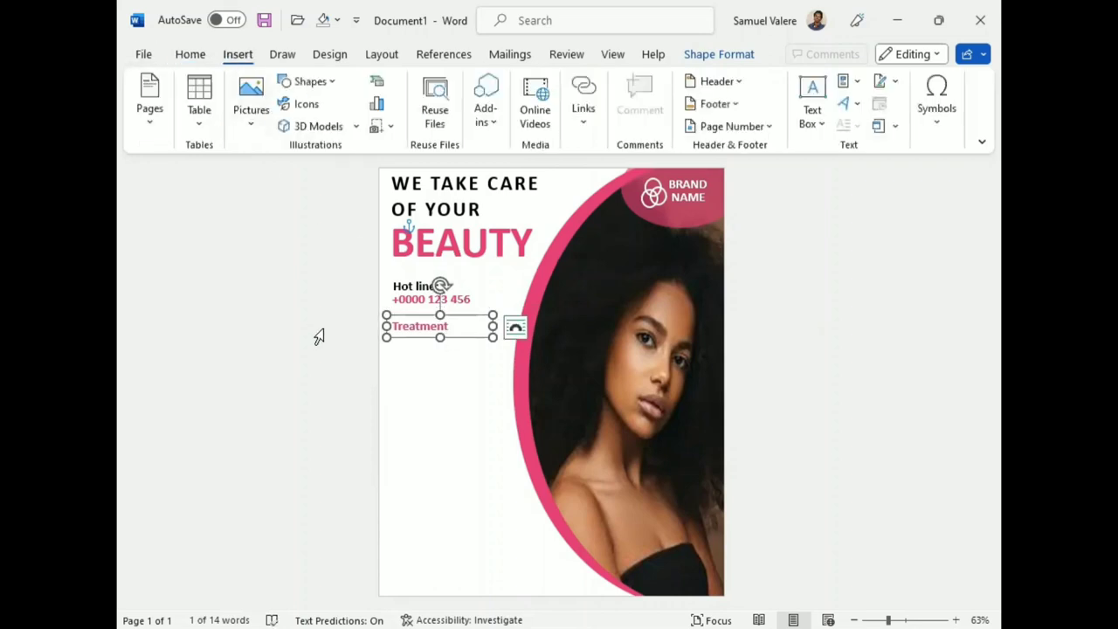
pyautogui.click(310, 81)
pyautogui.click(301, 127)
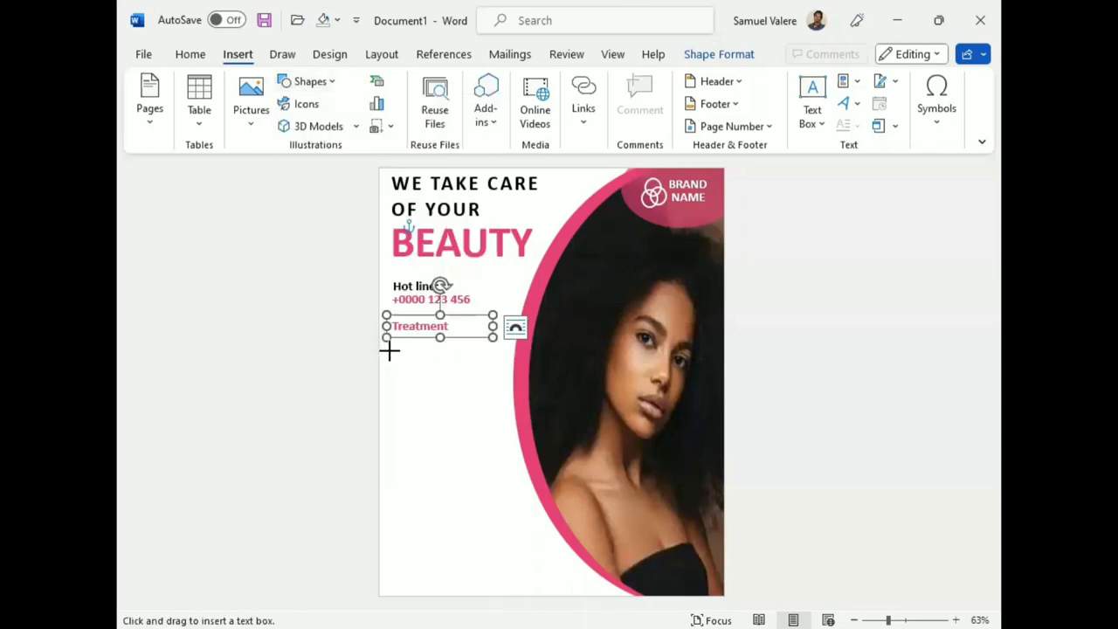
pyautogui.moveTo(389, 350); pyautogui.dragTo(477, 377)
pyautogui.write('=Lorem')
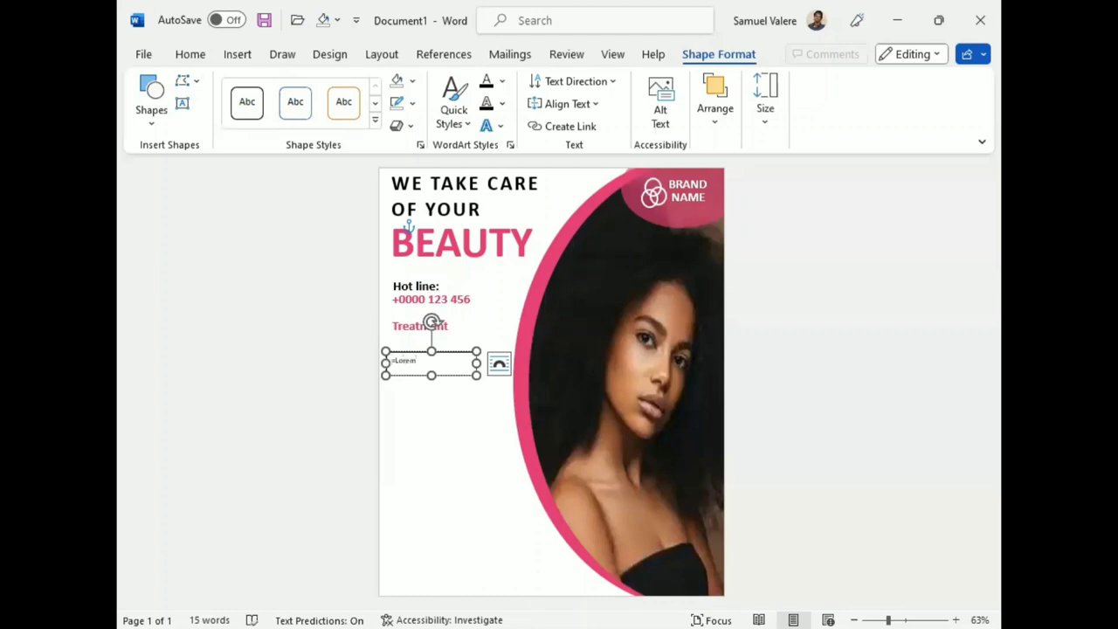
pyautogui.write('(')
pyautogui.press('Return')
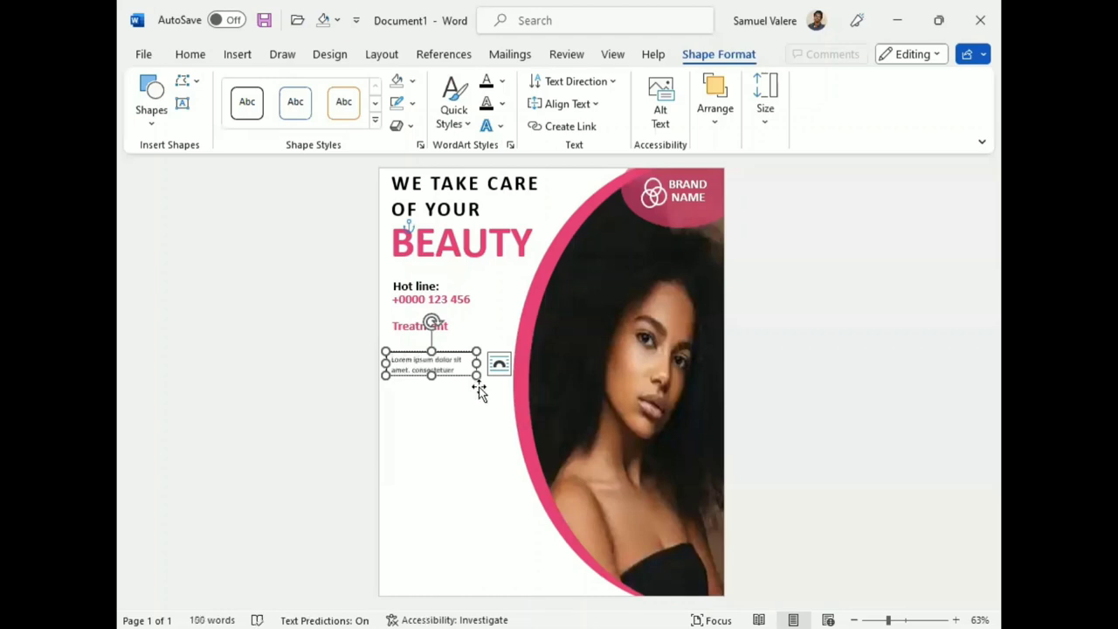
pyautogui.moveTo(434, 377)
pyautogui.mouseDown()
pyautogui.moveTo(434, 394)
pyautogui.moveTo(483, 374)
pyautogui.moveTo(434, 399)
pyautogui.moveTo(391, 359)
pyautogui.mouseUp()
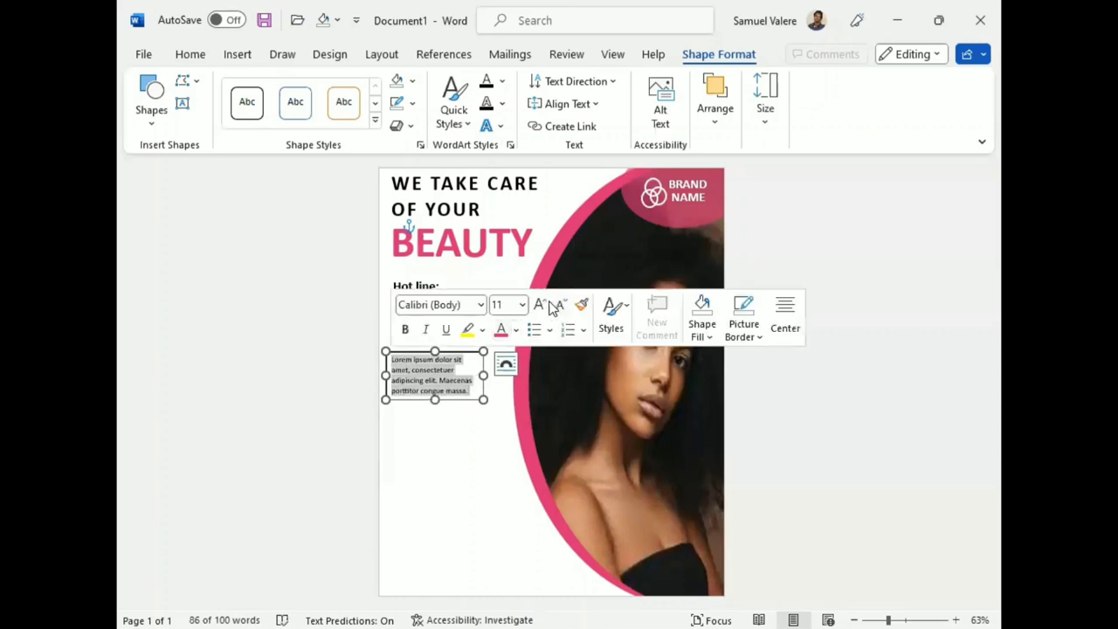
pyautogui.click(538, 304)
pyautogui.moveTo(483, 378); pyautogui.dragTo(488, 376)
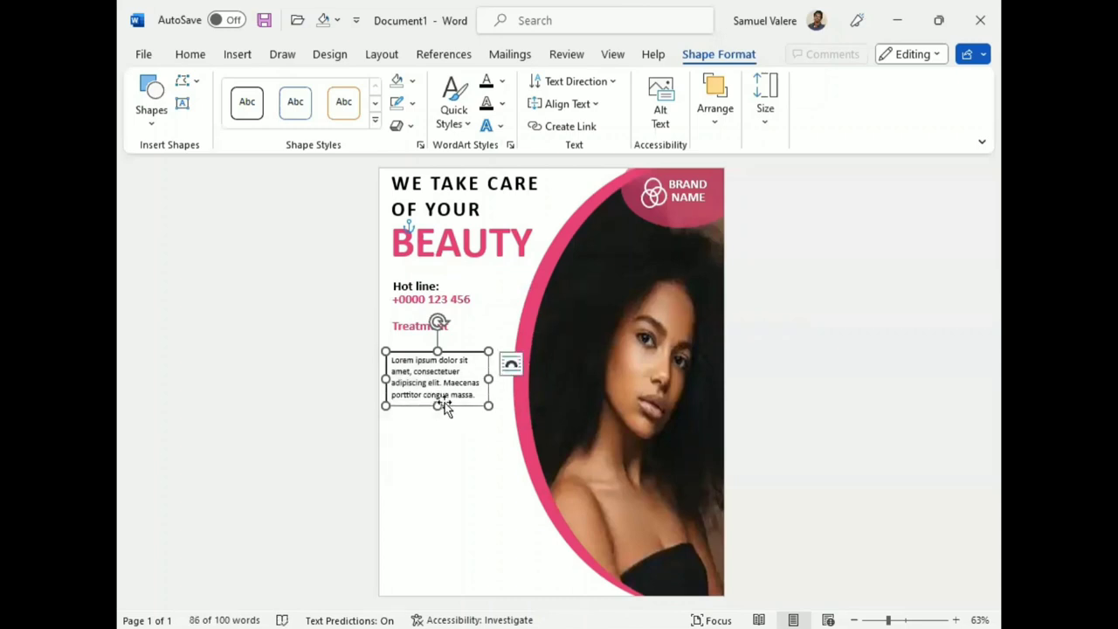
pyautogui.moveTo(437, 400); pyautogui.dragTo(445, 383)
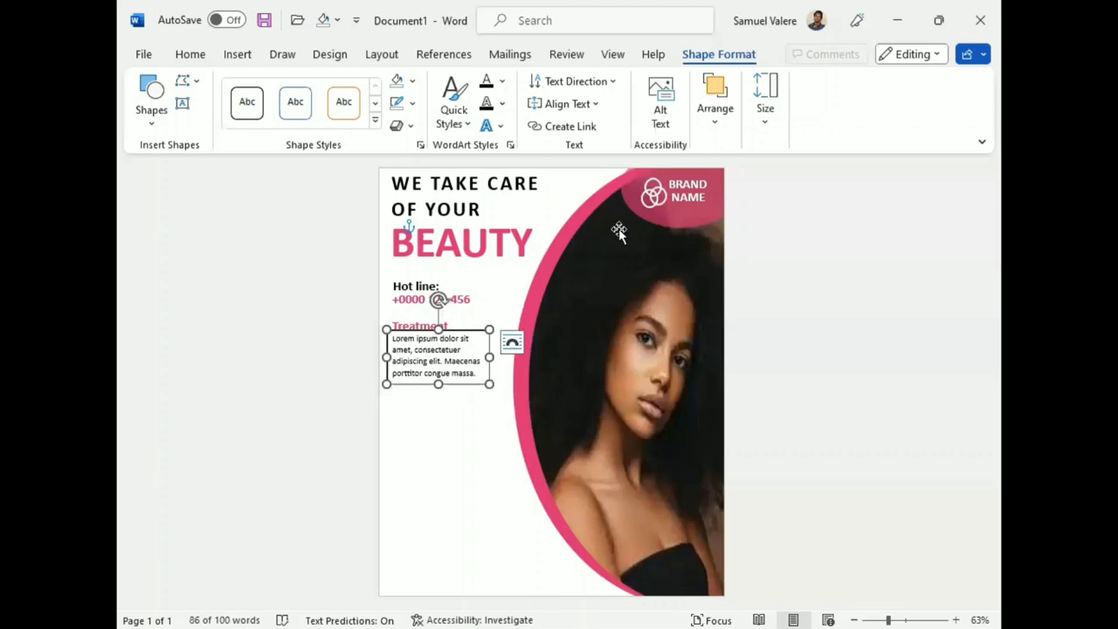
# Step: Remove the paragraph box's outline and fill, and trim its bottom edge
pyautogui.click(413, 104)
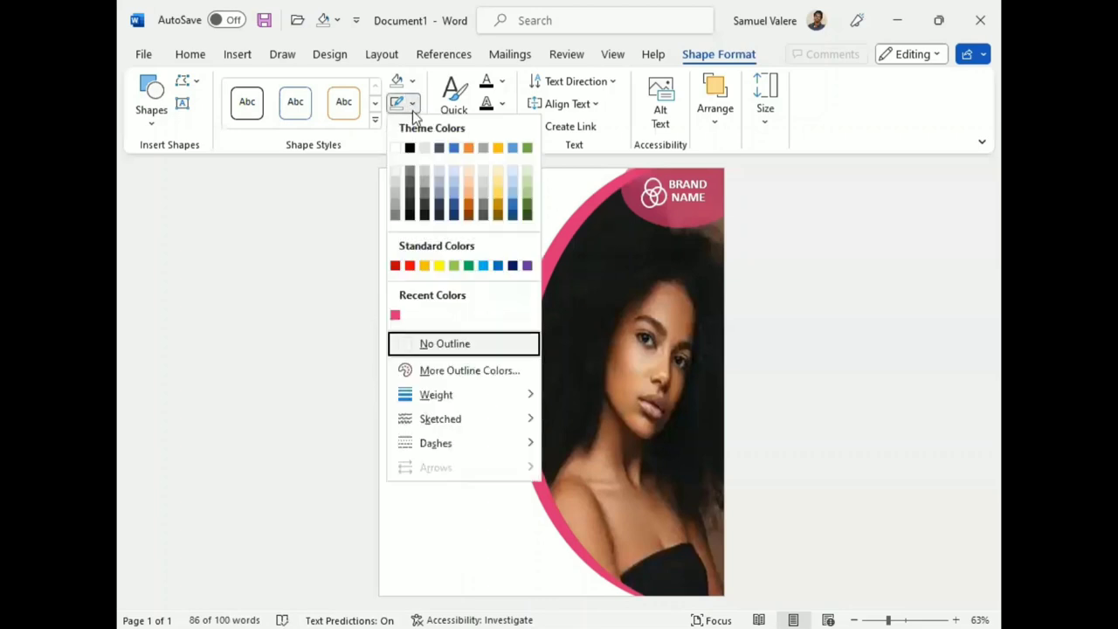
pyautogui.click(412, 103)
pyautogui.click(412, 80)
pyautogui.click(407, 324)
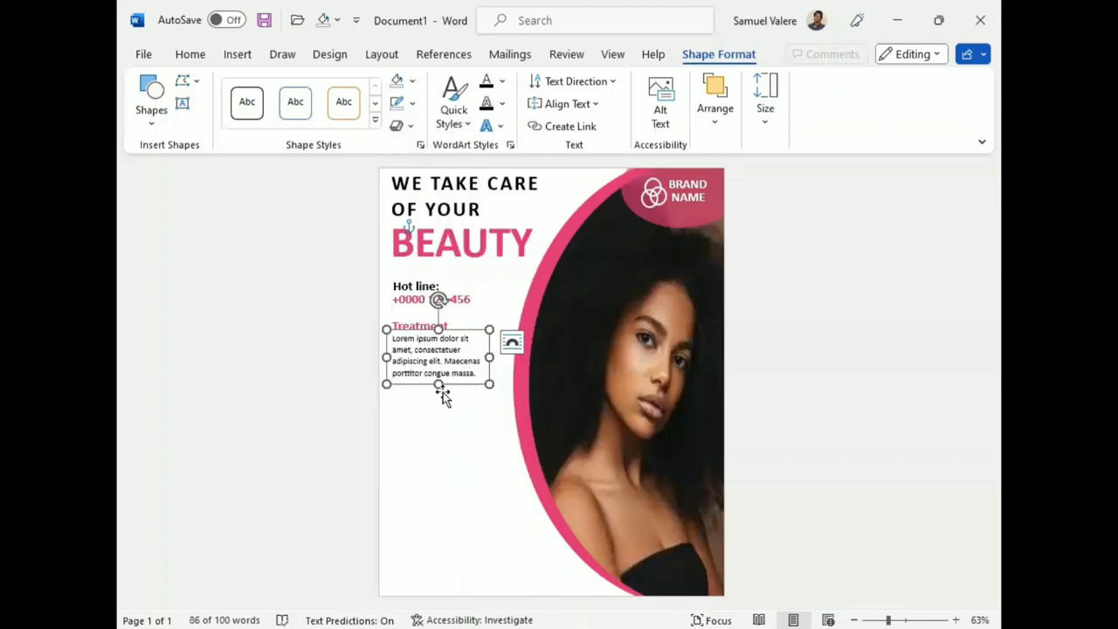
pyautogui.moveTo(438, 383); pyautogui.dragTo(450, 399)
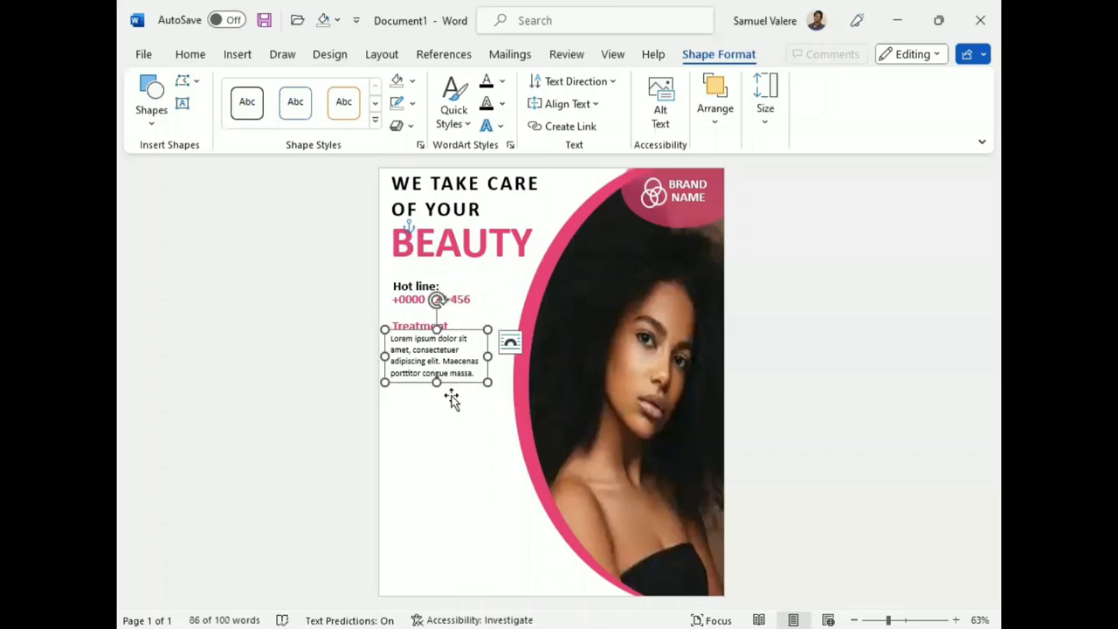
pyautogui.click(413, 322)
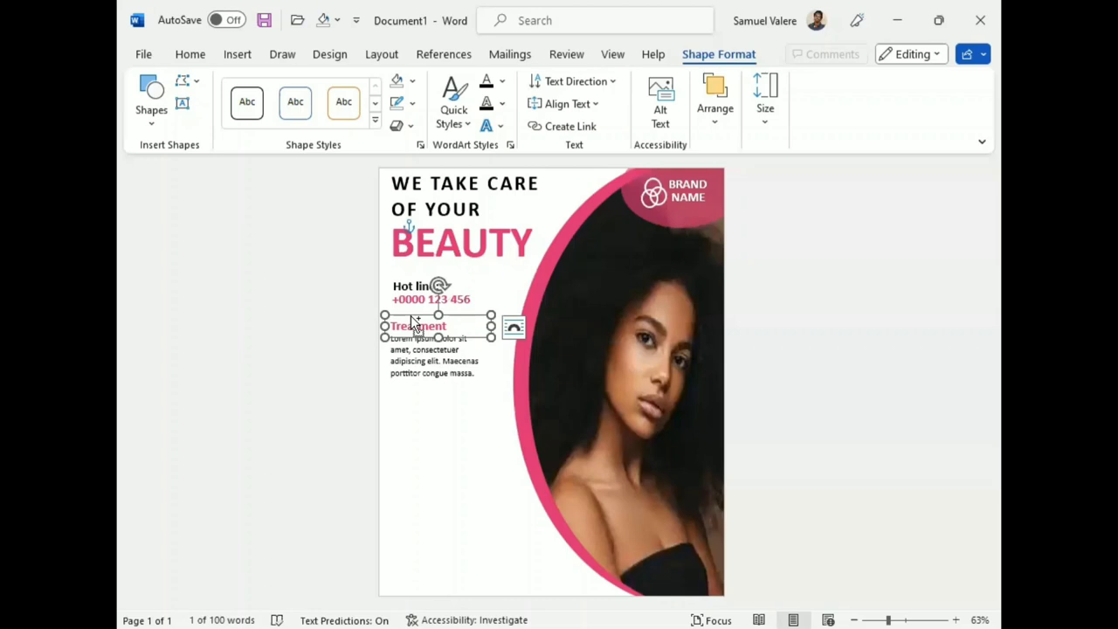
# Step: Copy the Treatment heading lower, make it black, and copy the Lorem paragraph beneath it
pyautogui.moveTo(414, 324); pyautogui.dragTo(469, 416)
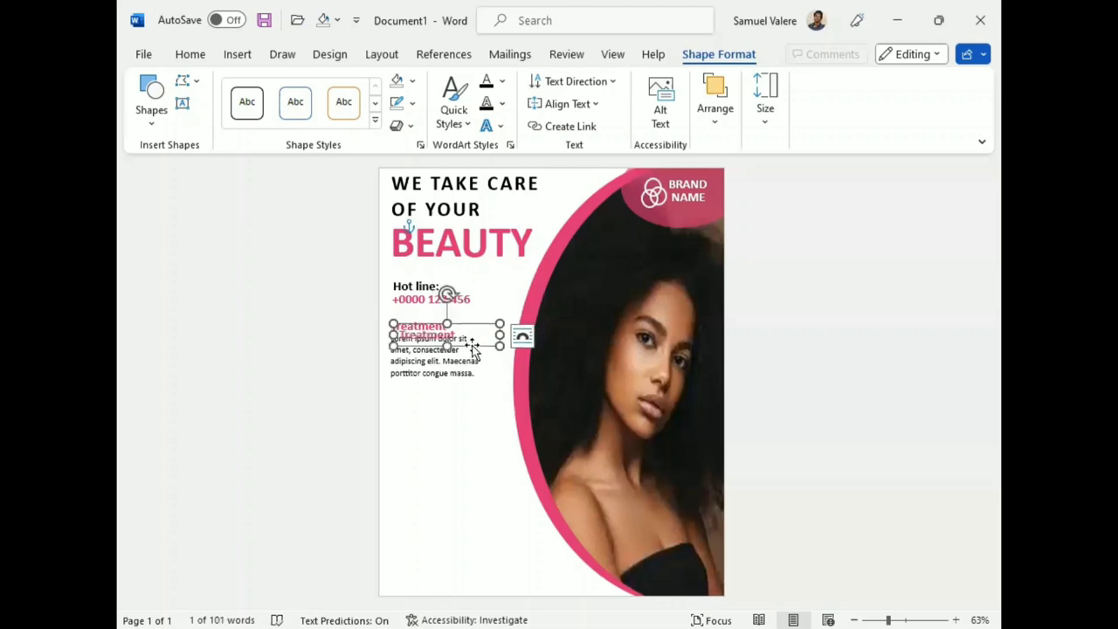
pyautogui.press('Down')
pyautogui.press('Down')
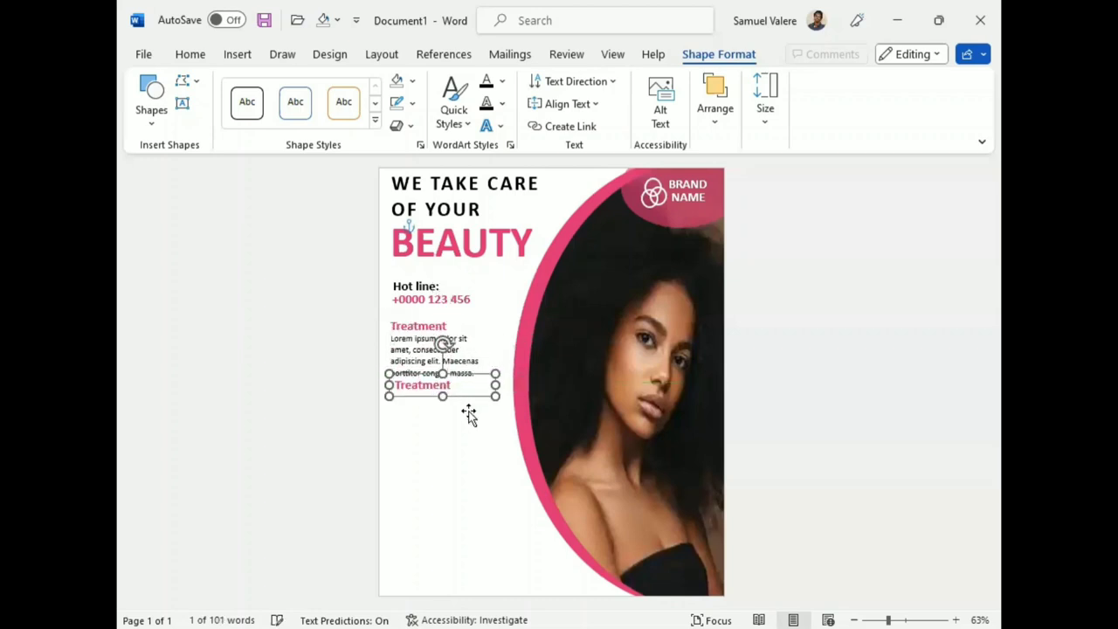
pyautogui.press('Down')
pyautogui.press('Down')
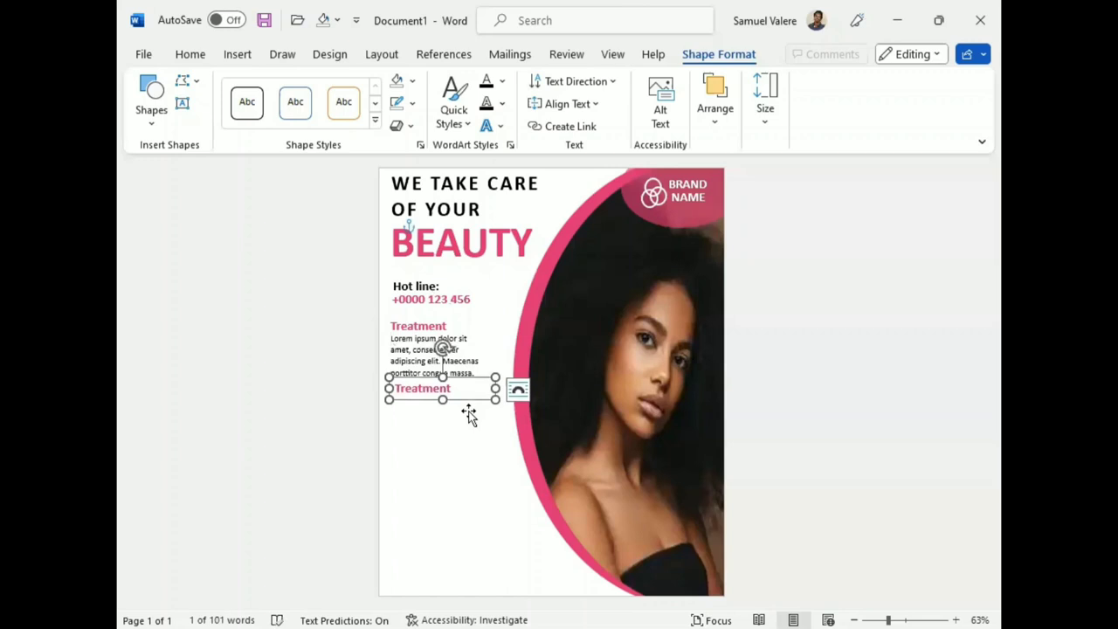
pyautogui.press('Left')
pyautogui.press('Left')
pyautogui.press('Left')
pyautogui.press('Left')
pyautogui.press('Right')
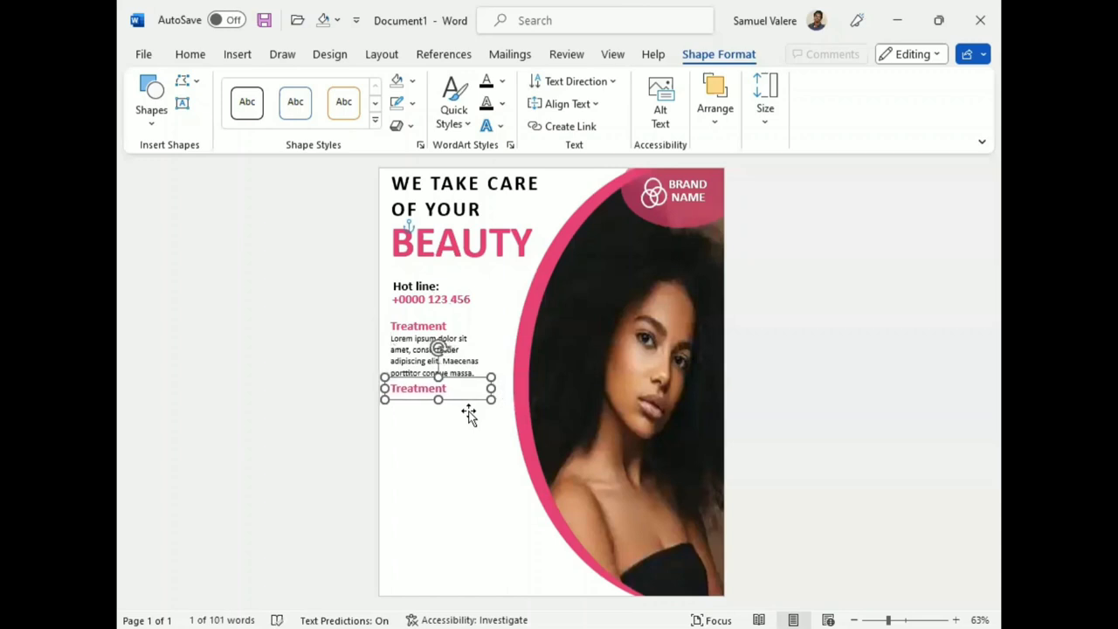
pyautogui.doubleClick(452, 388)
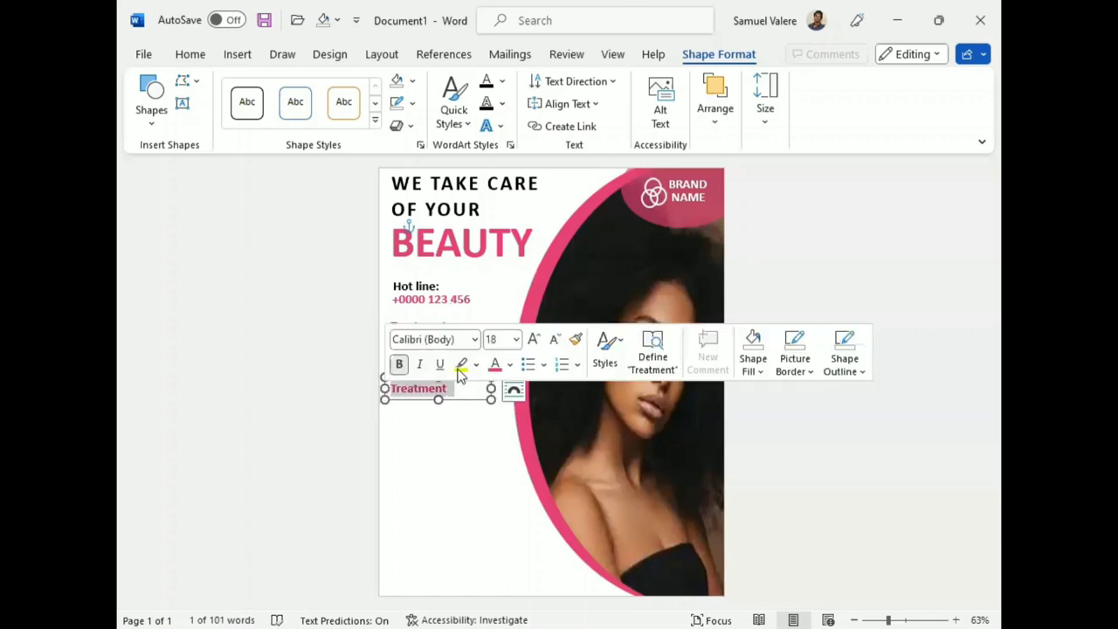
pyautogui.click(510, 365)
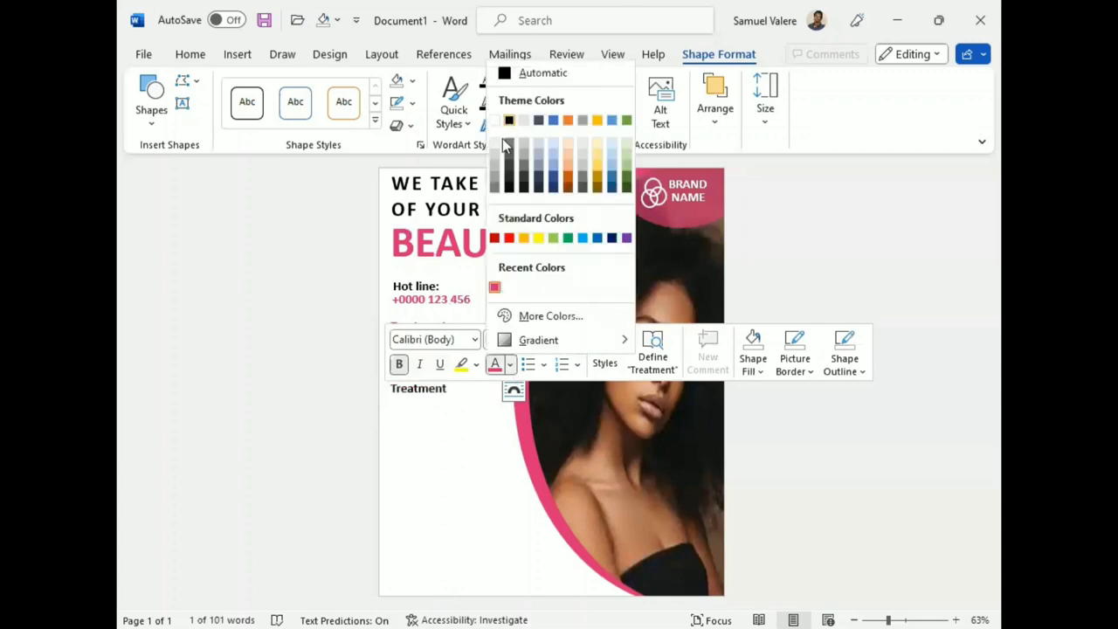
pyautogui.click(502, 138)
pyautogui.click(451, 339)
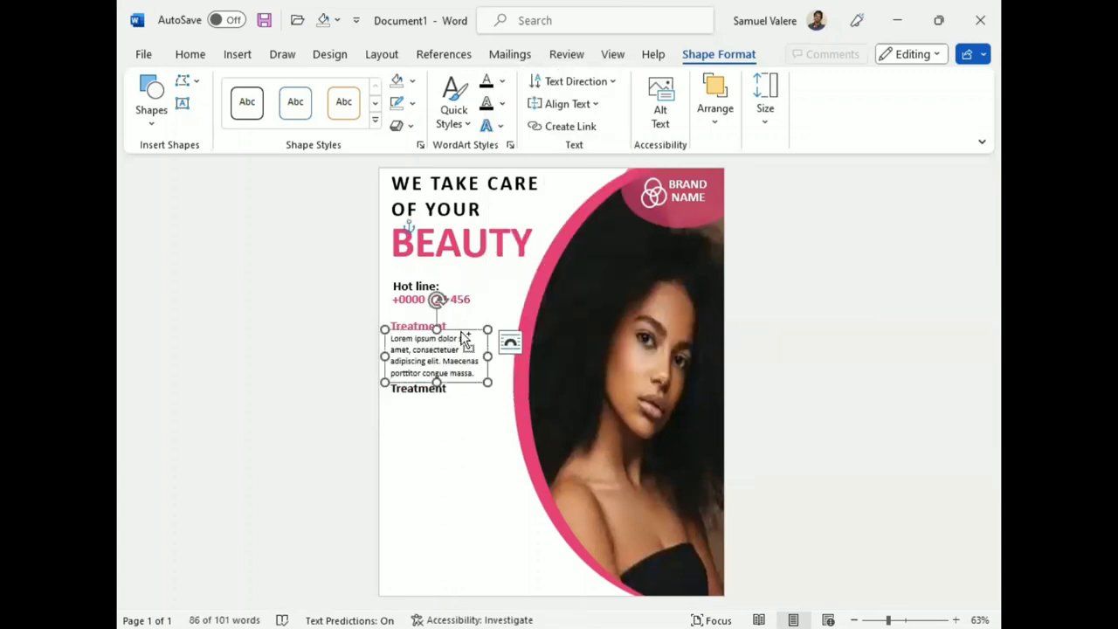
pyautogui.moveTo(468, 352)
pyautogui.mouseDown()
pyautogui.moveTo(480, 365)
pyautogui.moveTo(471, 390)
pyautogui.mouseUp()
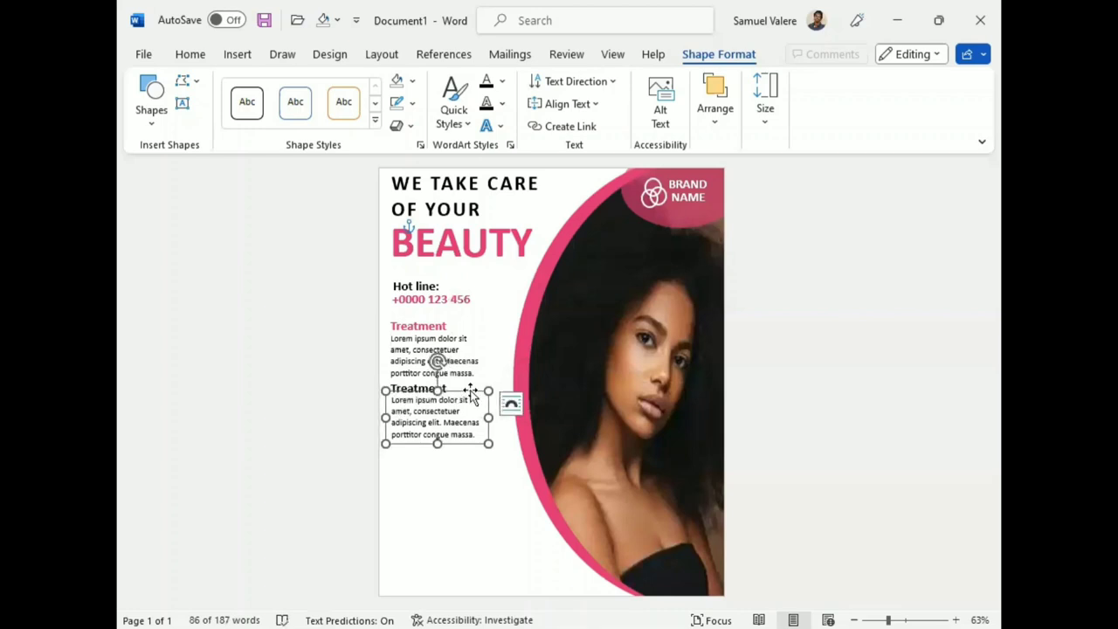
# Step: Copy the pink Treatment heading further down for a third block
pyautogui.click(432, 323)
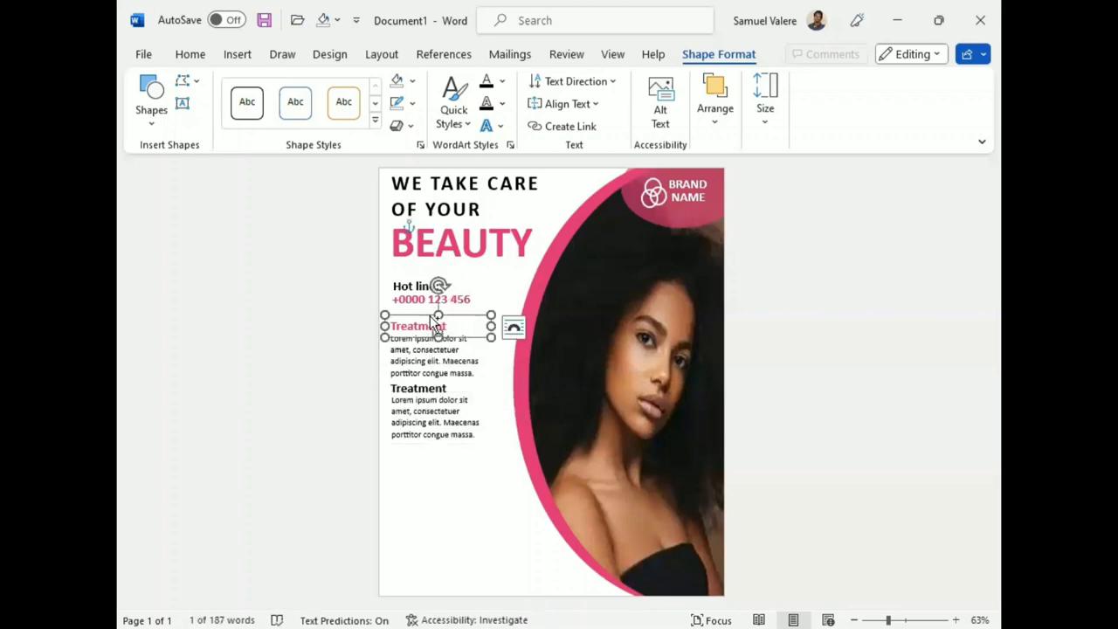
pyautogui.click(514, 326)
pyautogui.click(657, 329)
pyautogui.moveTo(472, 322)
pyautogui.mouseDown()
pyautogui.moveTo(482, 334)
pyautogui.moveTo(477, 471)
pyautogui.mouseUp()
# Step: Duplicate the Lorem paragraph under the third Treatment heading, then move the second paragraph down slightly
pyautogui.click(433, 407)
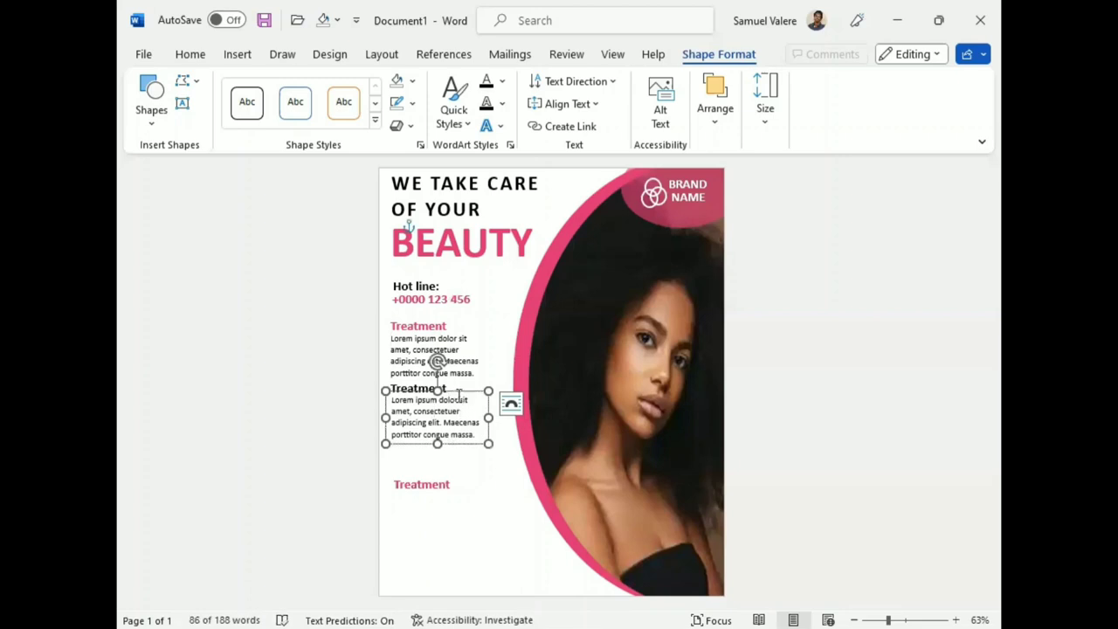
pyautogui.hotkey('ctrl', 'v')
pyautogui.moveTo(457, 399); pyautogui.dragTo(471, 488)
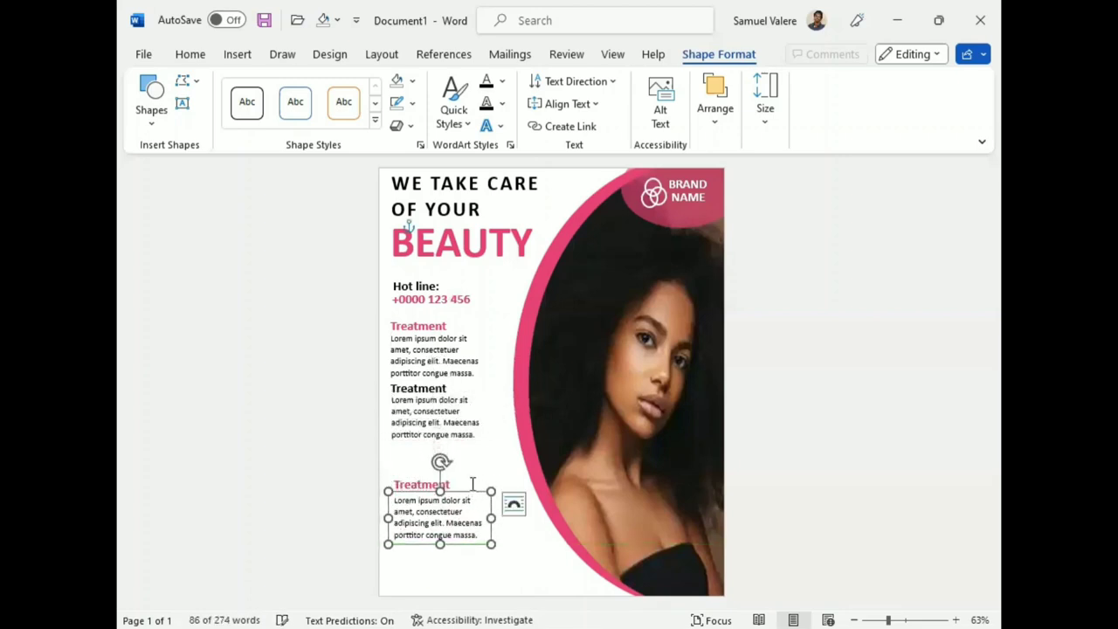
pyautogui.click(417, 483)
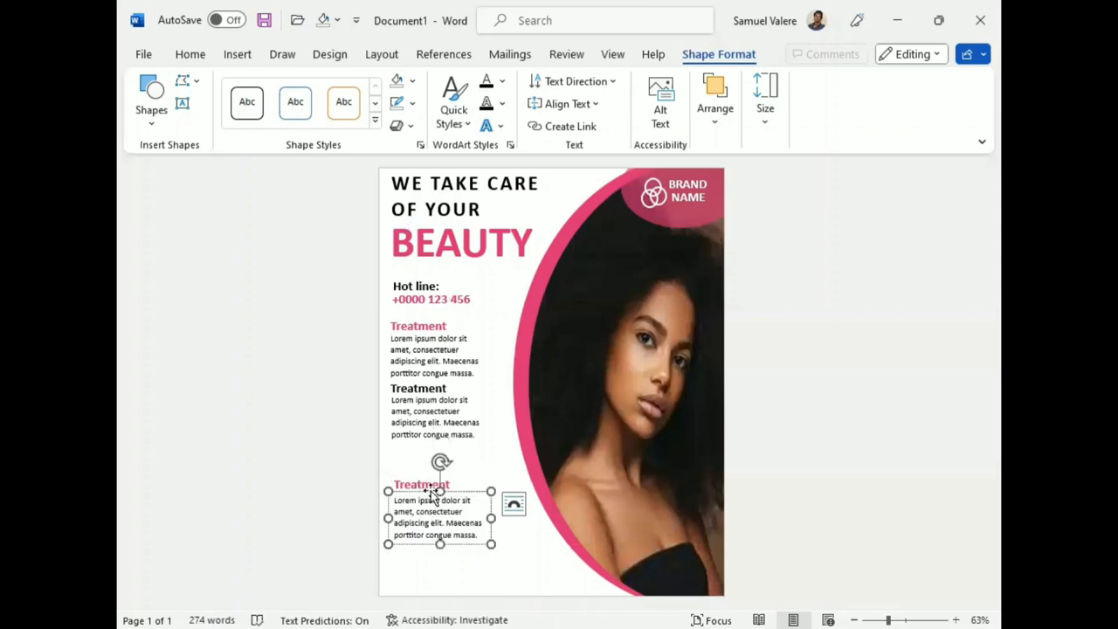
pyautogui.click(431, 494)
pyautogui.press('Up')
pyautogui.press('Up')
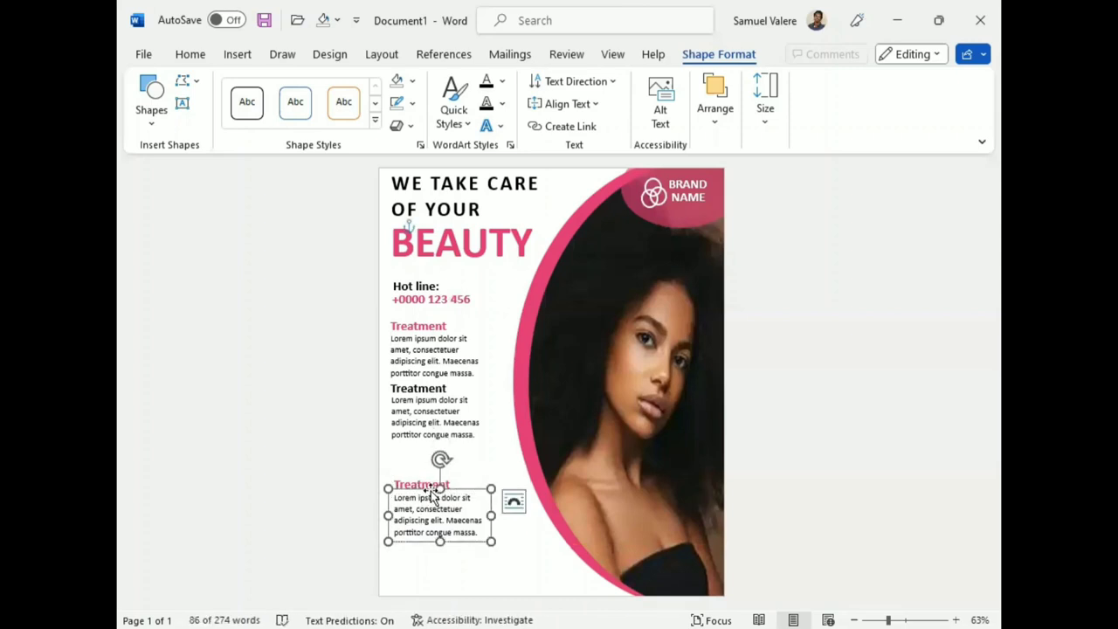
pyautogui.click(419, 411)
pyautogui.moveTo(420, 444); pyautogui.dragTo(422, 461)
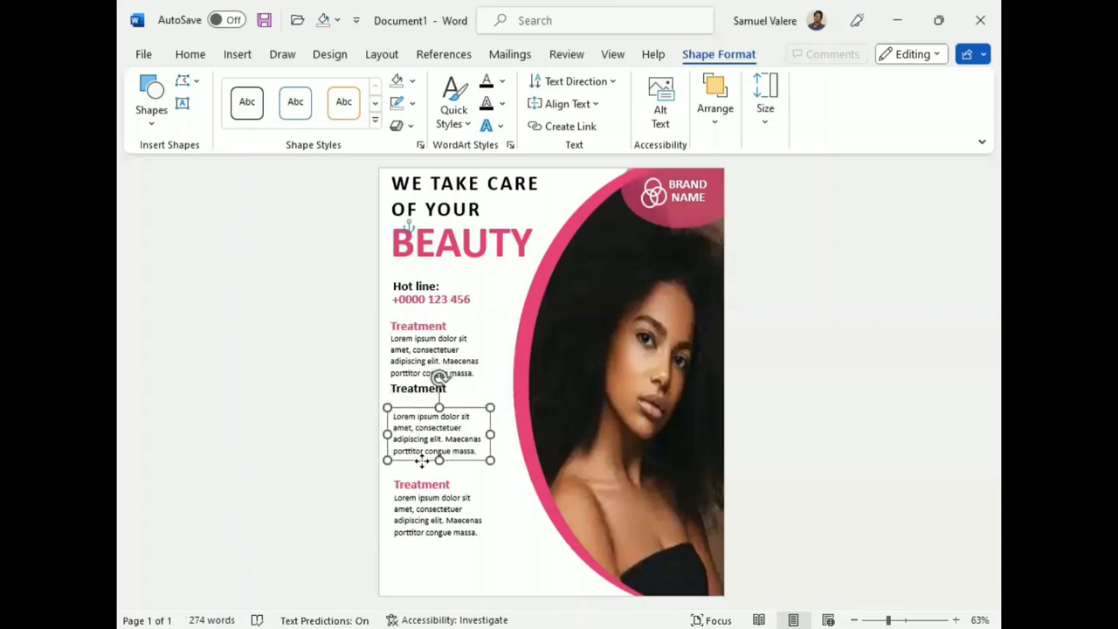
# Step: Fine-tune the first two Treatment headings and paragraphs, moving the second paragraph up toward its heading
pyautogui.click(423, 397)
pyautogui.moveTo(423, 399); pyautogui.dragTo(422, 412)
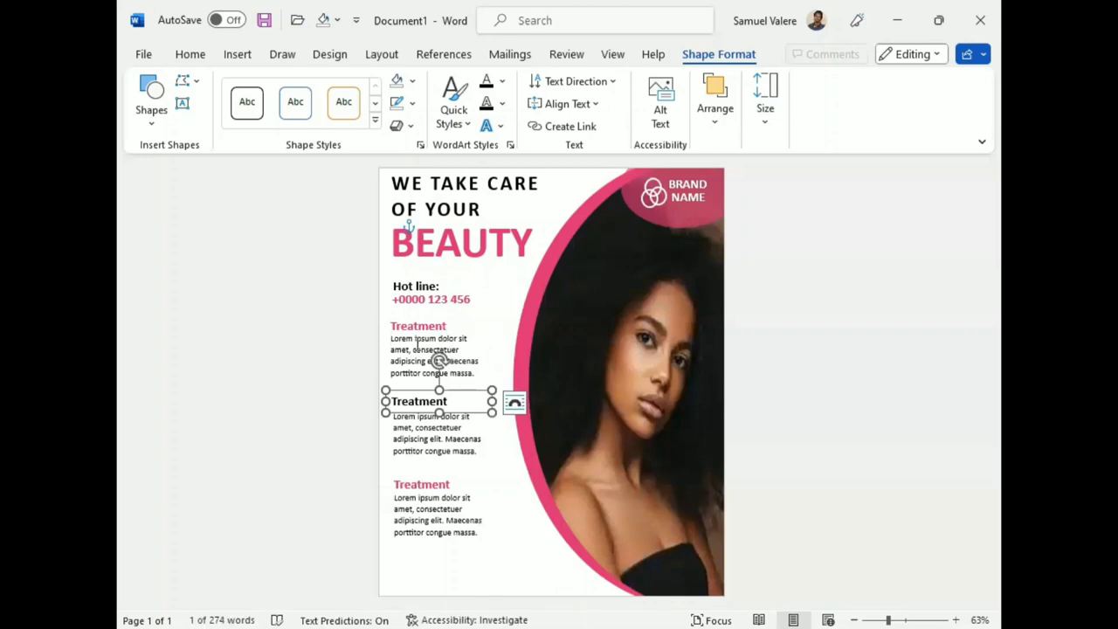
pyautogui.click(417, 389)
pyautogui.moveTo(417, 386); pyautogui.dragTo(420, 393)
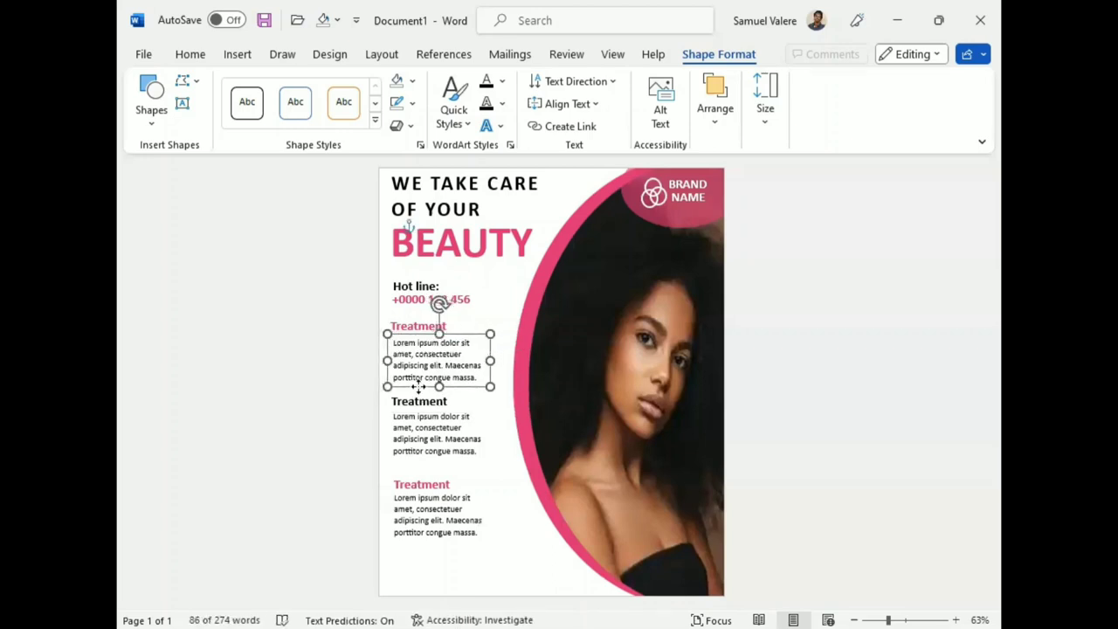
pyautogui.click(416, 338)
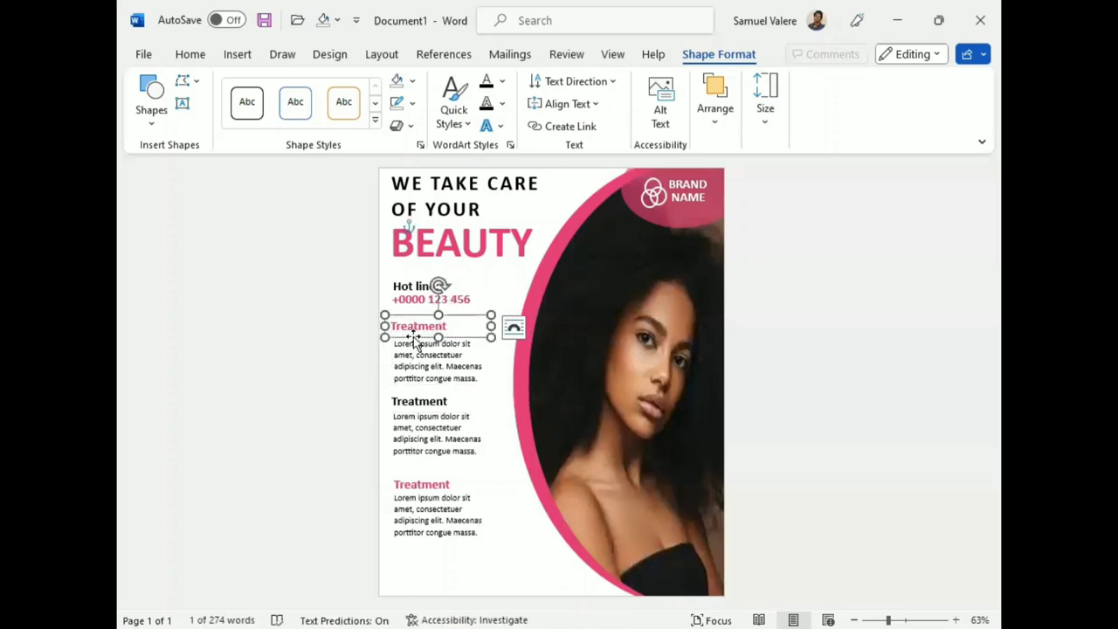
pyautogui.moveTo(415, 340); pyautogui.dragTo(415, 343)
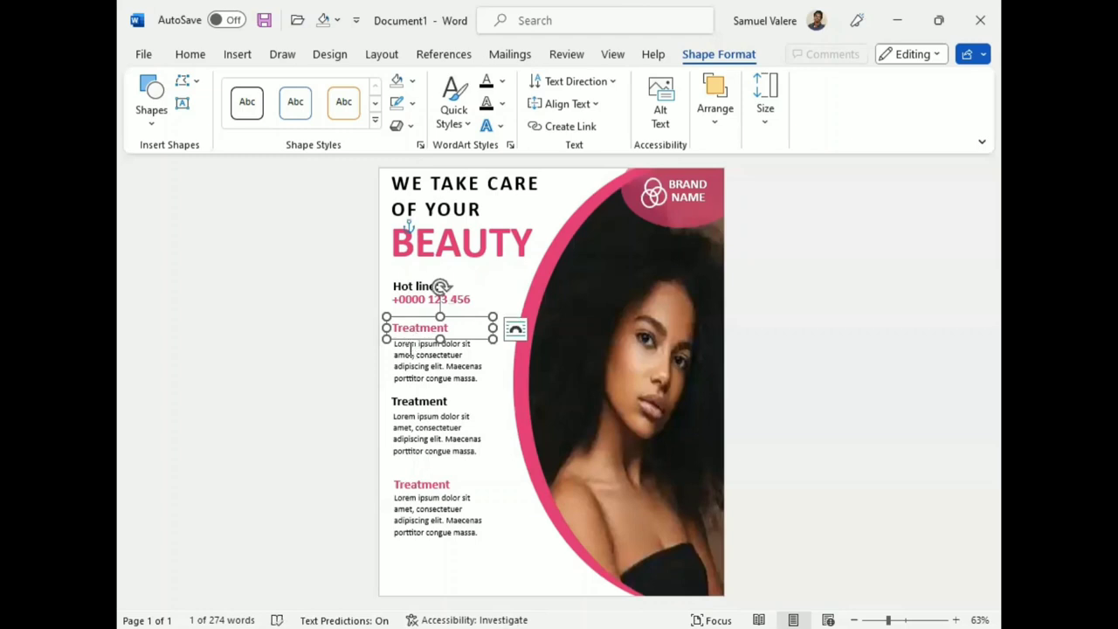
pyautogui.click(416, 439)
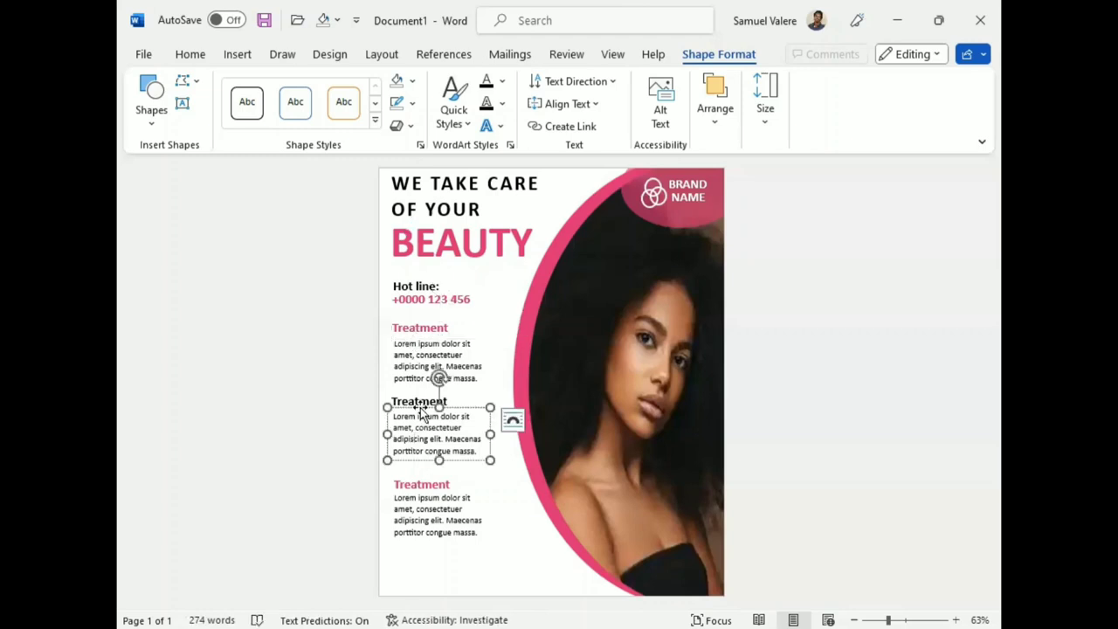
pyautogui.moveTo(422, 416); pyautogui.dragTo(422, 413)
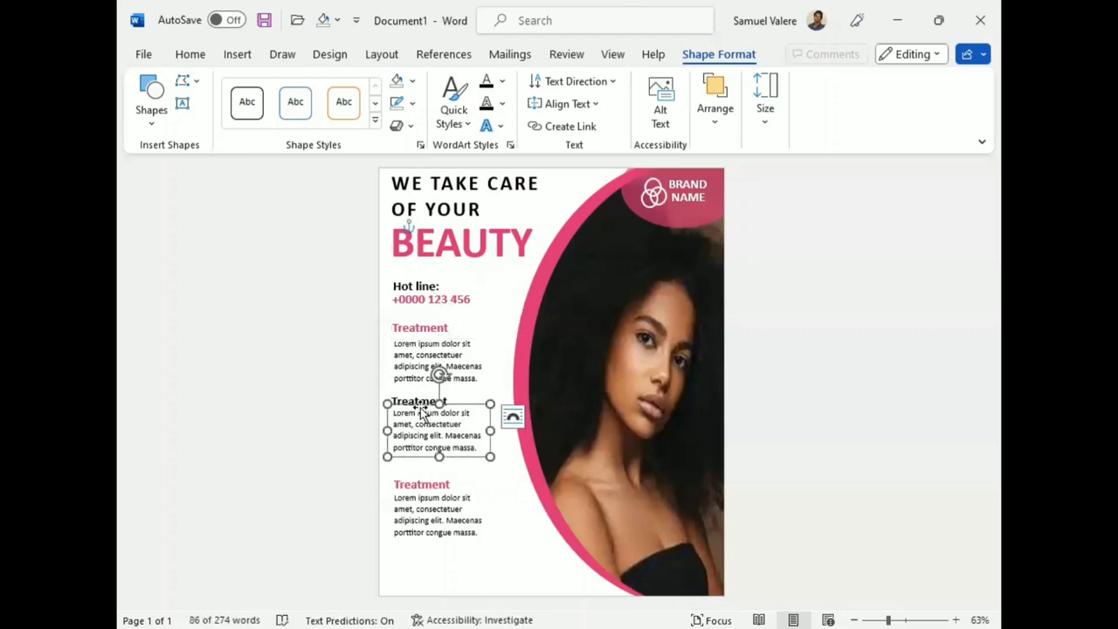
# Step: Select the third Treatment heading and paragraph together and nudge them up four steps
pyautogui.click(428, 485)
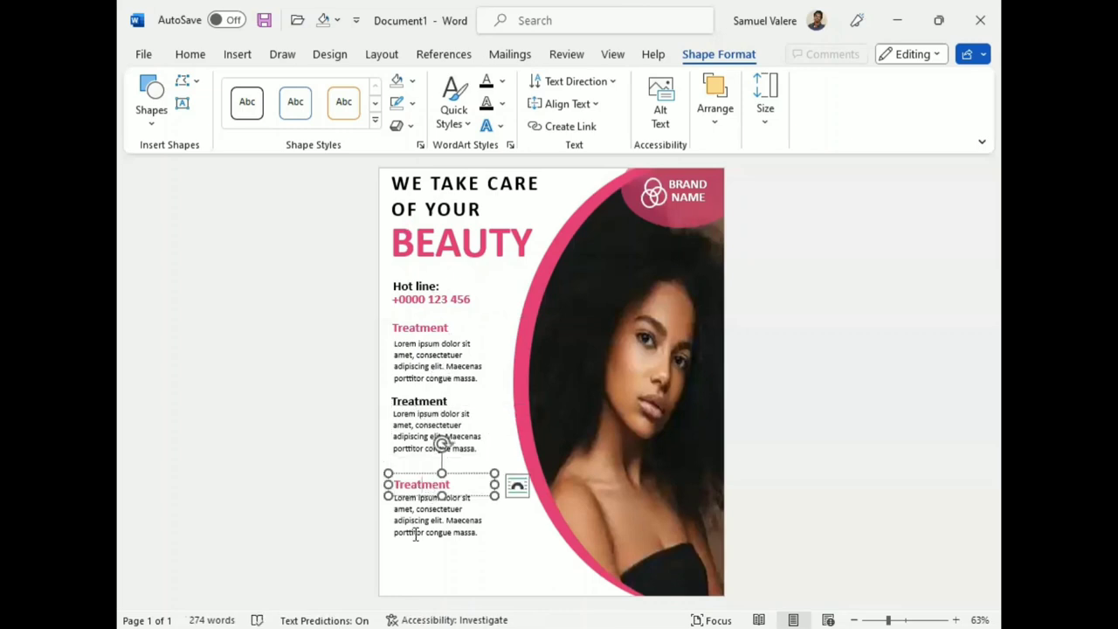
pyautogui.click(416, 527)
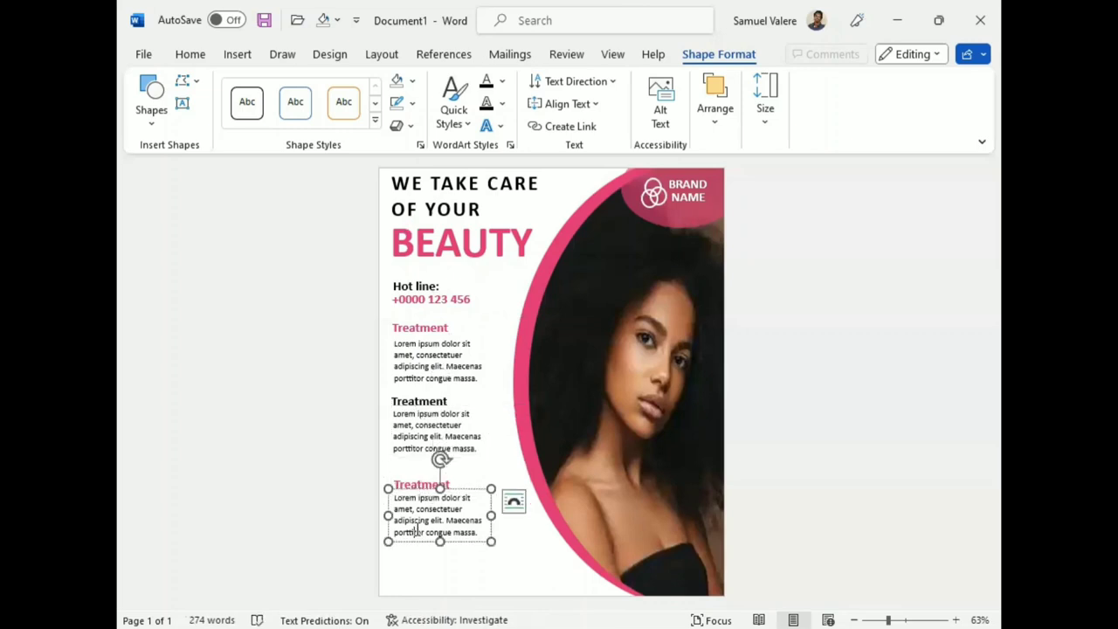
pyautogui.keyDown('shift'); pyautogui.click(416, 482); pyautogui.keyUp('shift')
pyautogui.press('Up')
pyautogui.press('Up')
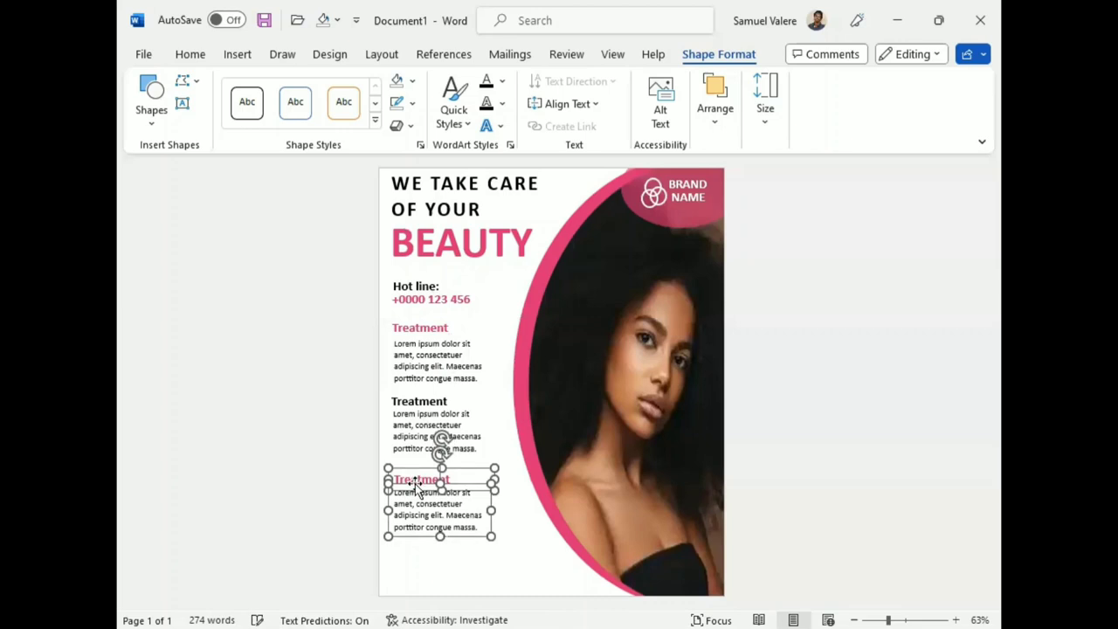
pyautogui.press('Up')
pyautogui.press('Up')
pyautogui.press('Up')
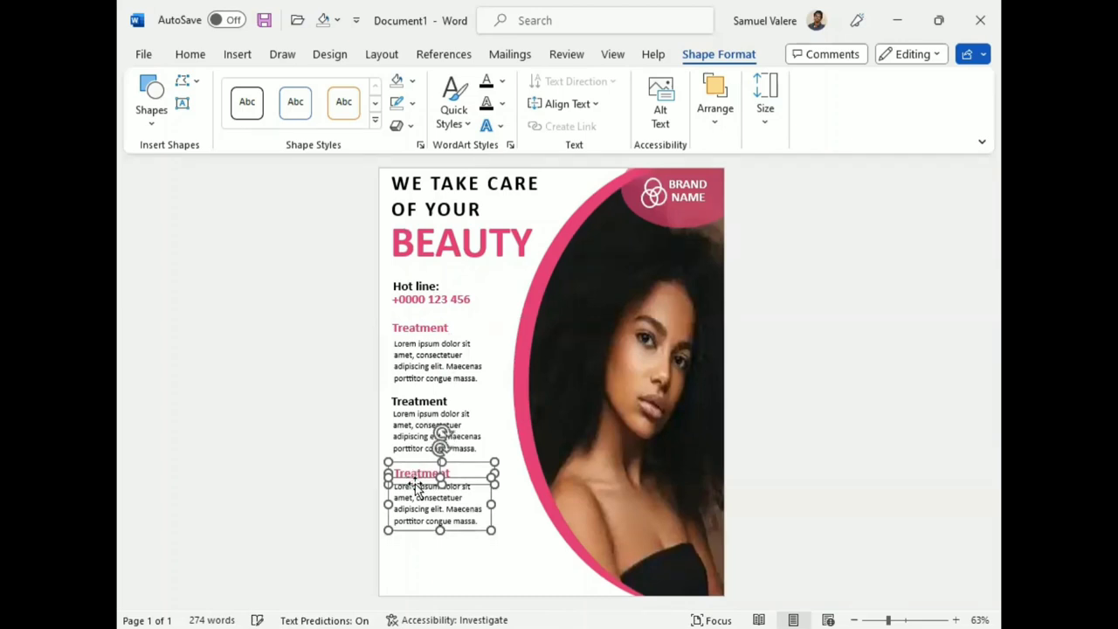
pyautogui.press('Up')
pyautogui.press('Up')
pyautogui.press('Up')
pyautogui.press('Up')
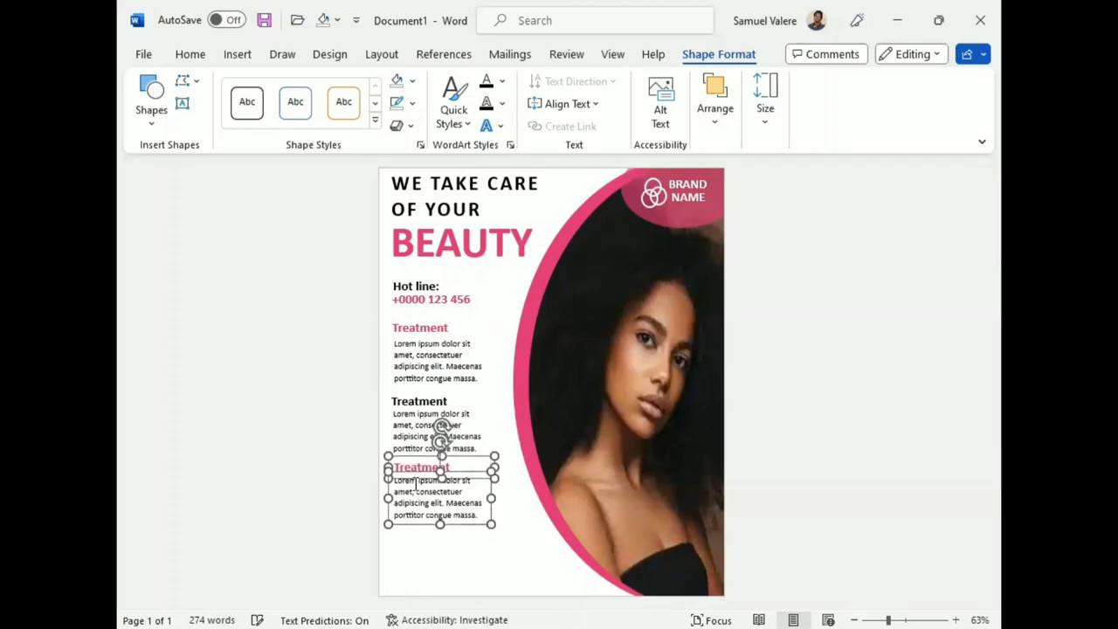
pyautogui.press('Up')
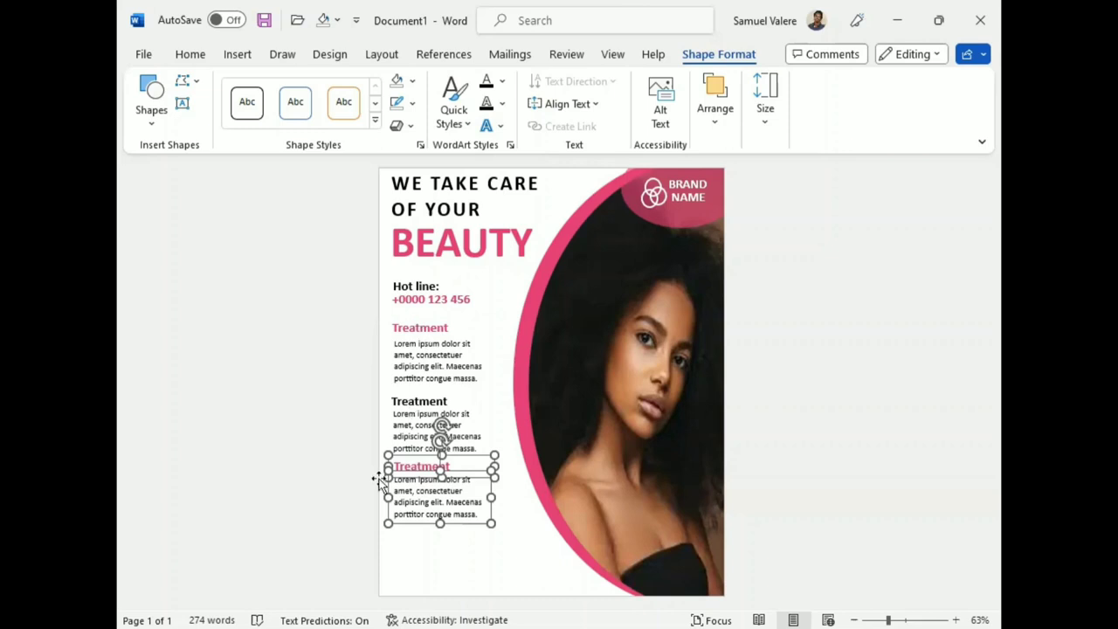
# Step: Add the middle Treatment block to the selection and nudge both blocks up two steps
pyautogui.keyDown('shift'); pyautogui.click(406, 403); pyautogui.keyUp('shift')
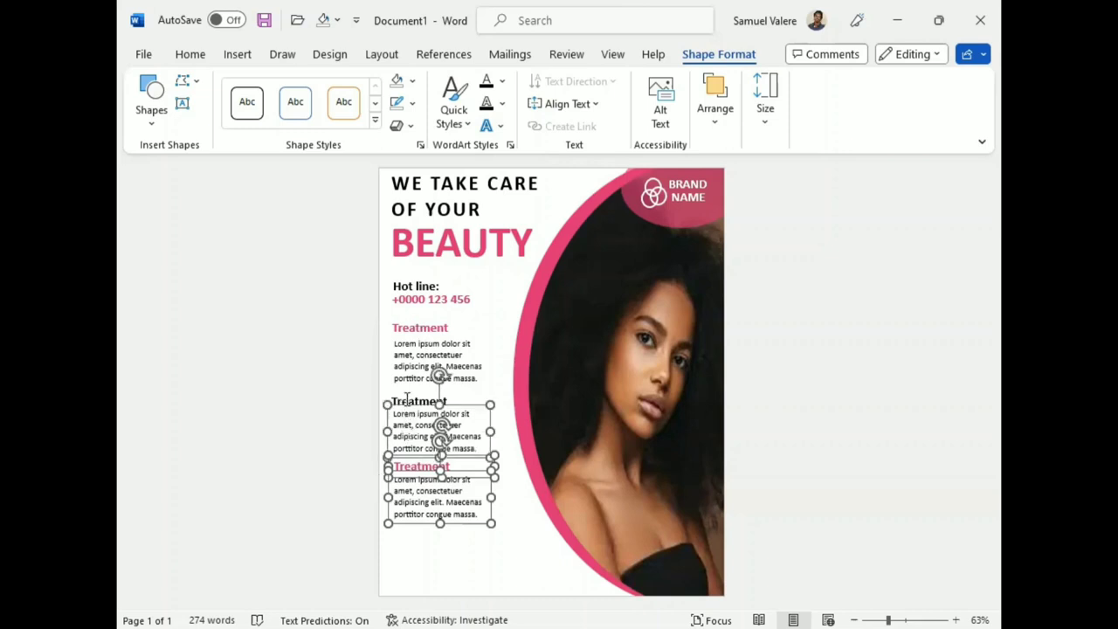
pyautogui.keyDown('shift'); pyautogui.click(406, 397); pyautogui.keyUp('shift')
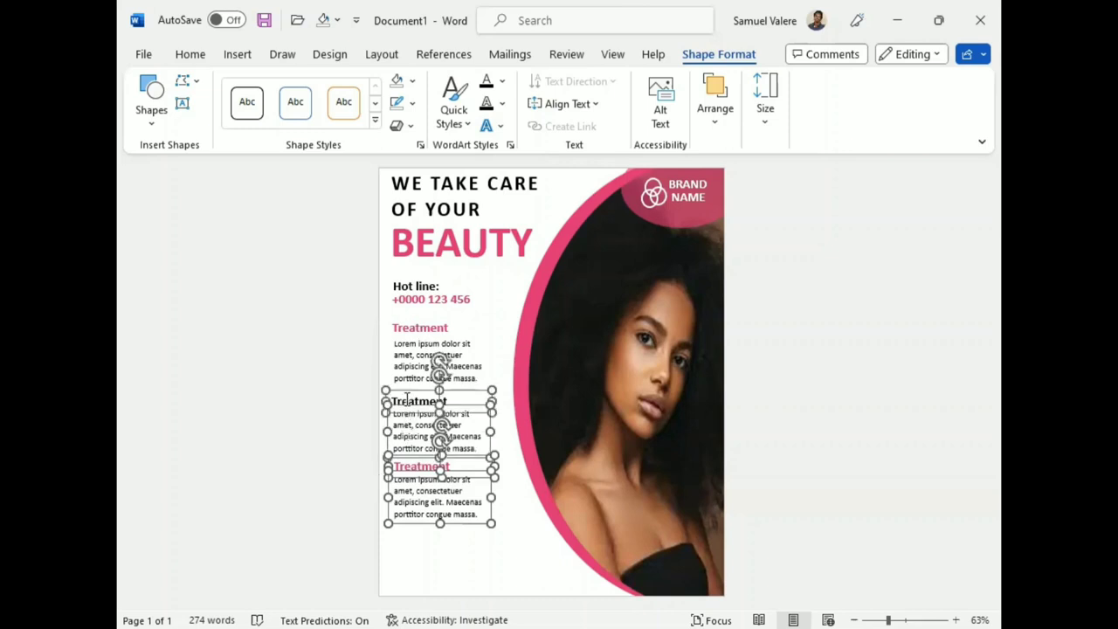
pyautogui.press('Up')
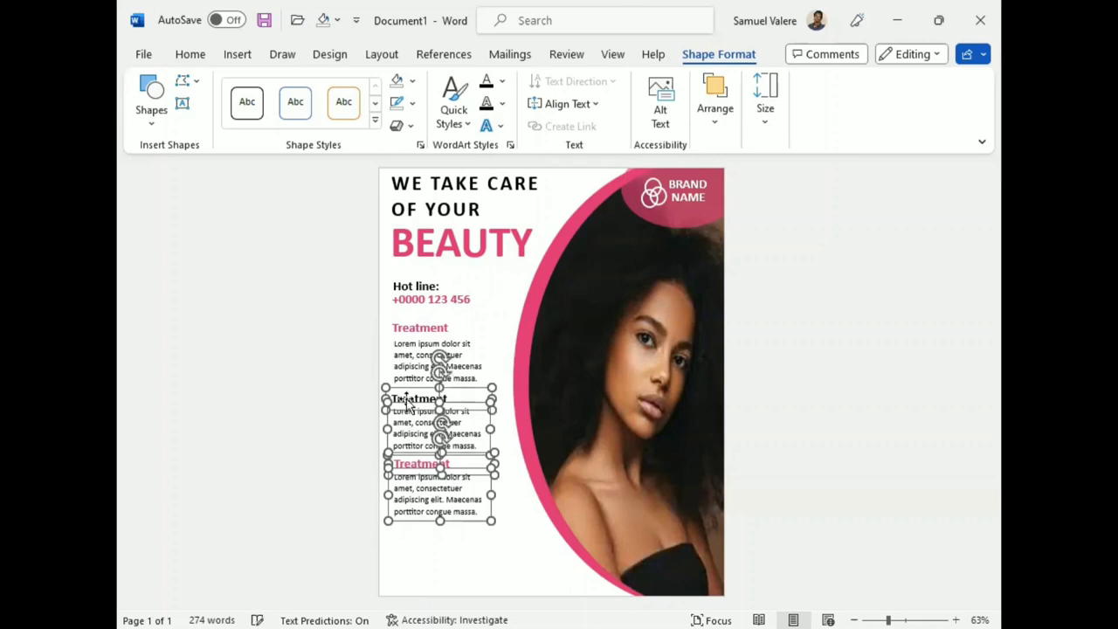
pyautogui.press('Up')
pyautogui.press('Up')
pyautogui.press('Up')
pyautogui.press('Up')
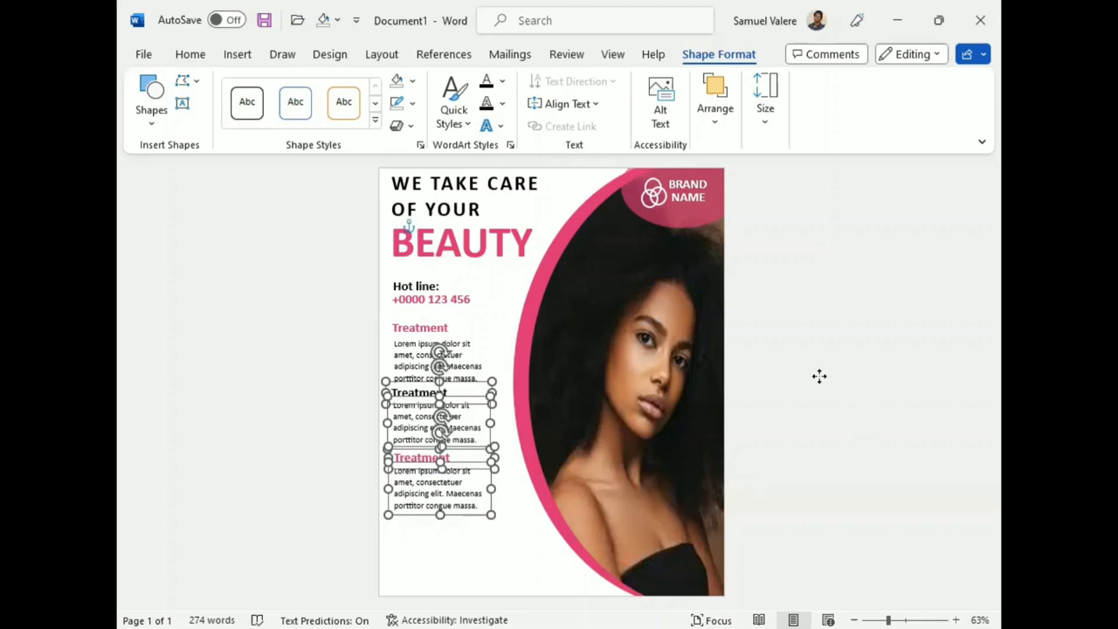
pyautogui.click(788, 342)
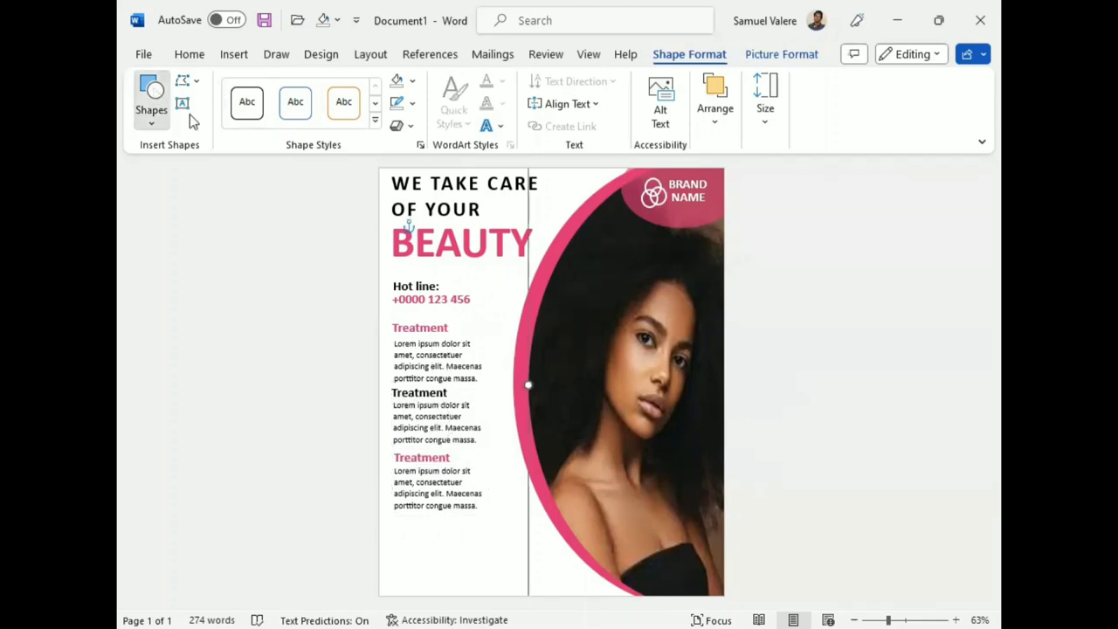
# Step: Draw a small oval over the photo's left edge and nudge it left and down
pyautogui.click(151, 109)
pyautogui.click(144, 166)
pyautogui.moveTo(536, 247)
pyautogui.mouseDown()
pyautogui.moveTo(605, 329)
pyautogui.moveTo(543, 308)
pyautogui.mouseUp()
pyautogui.press('Left')
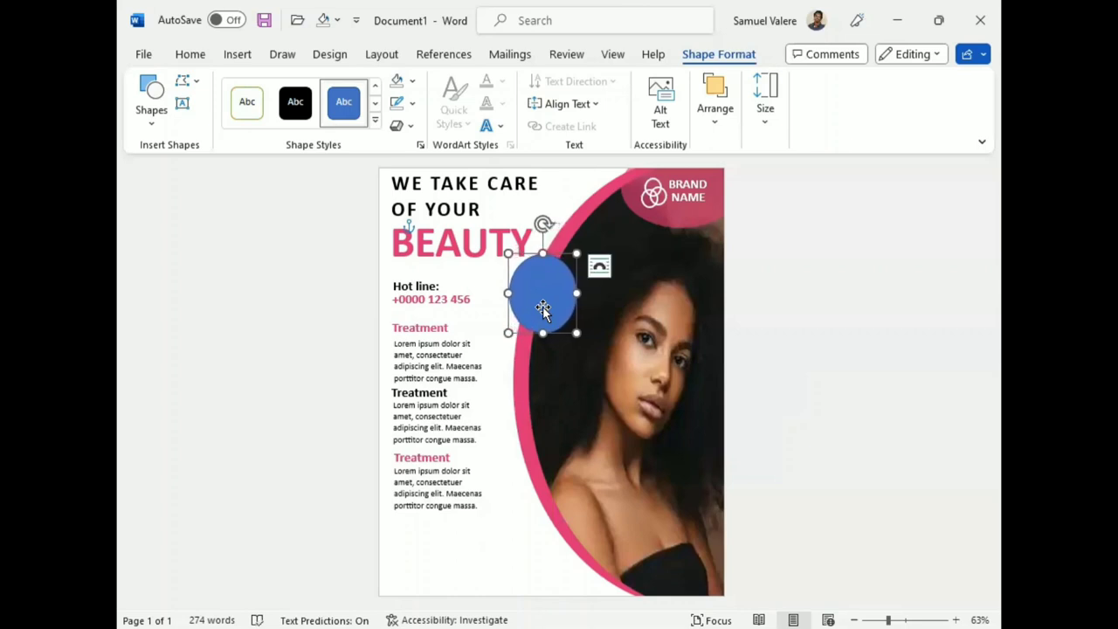
pyautogui.press('Left')
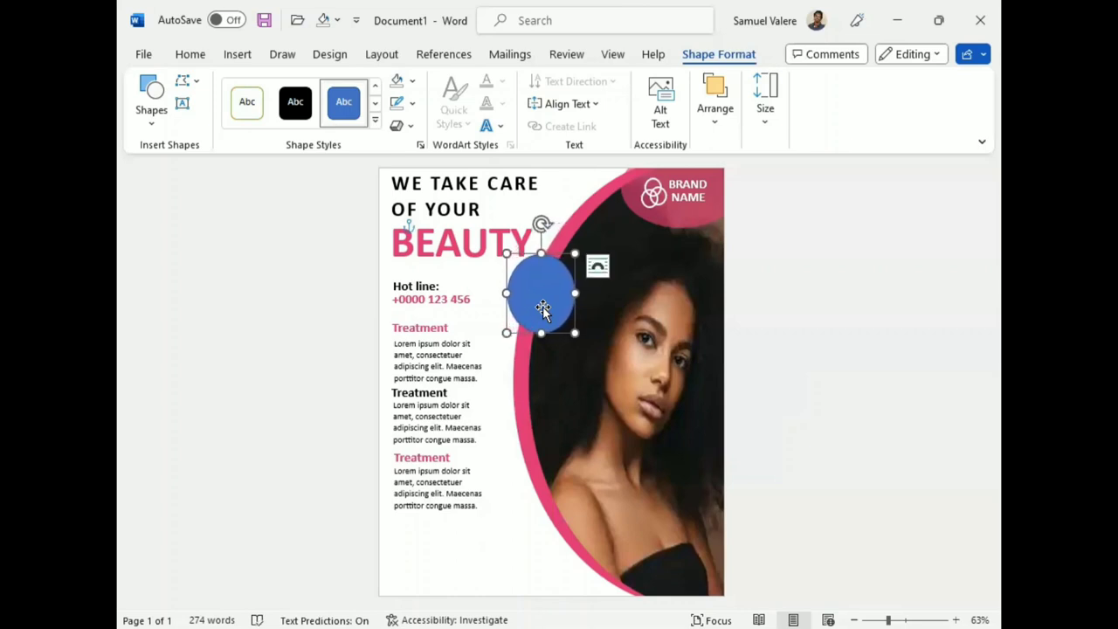
pyautogui.press('Left')
pyautogui.press('Left')
pyautogui.press('Down')
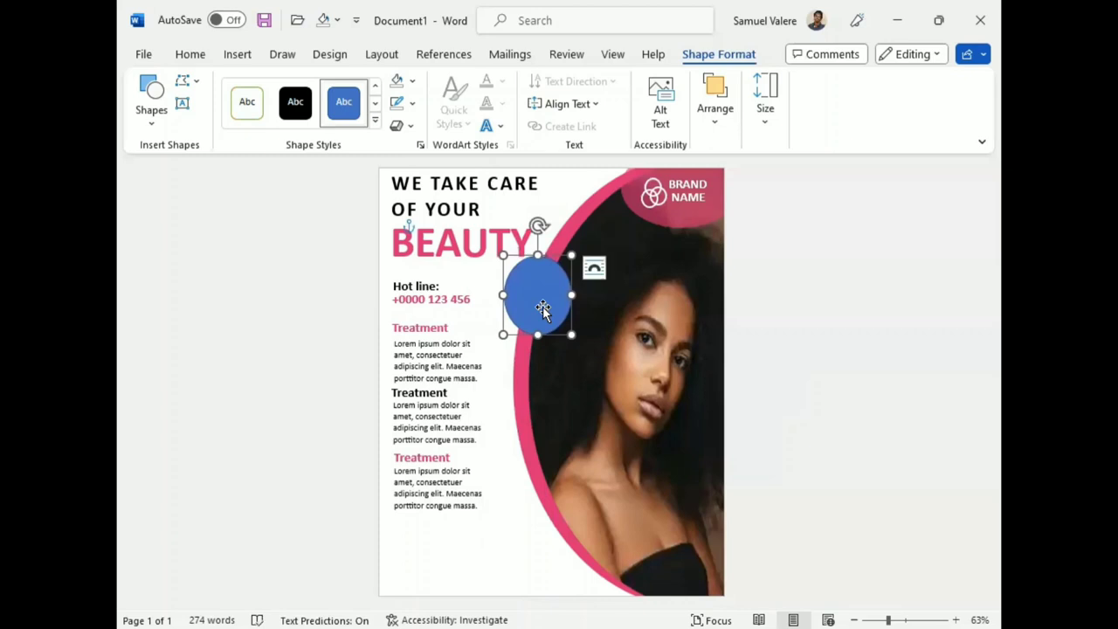
# Step: Give the oval no outline and the recent pink fill, then nudge it right and down
pyautogui.click(414, 103)
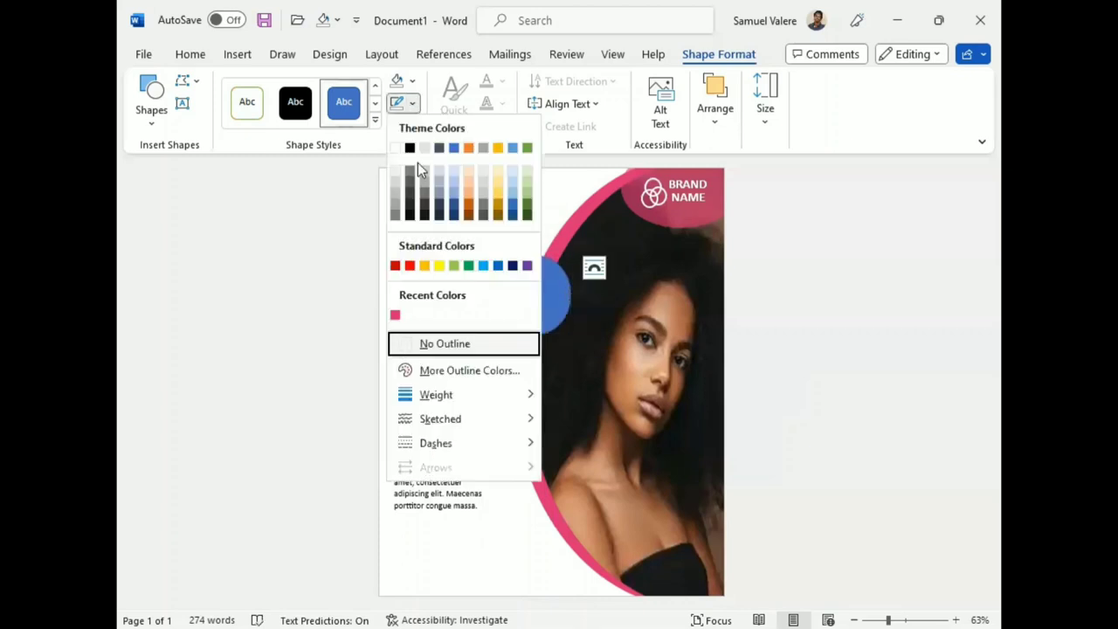
pyautogui.click(417, 163)
pyautogui.click(413, 80)
pyautogui.click(394, 315)
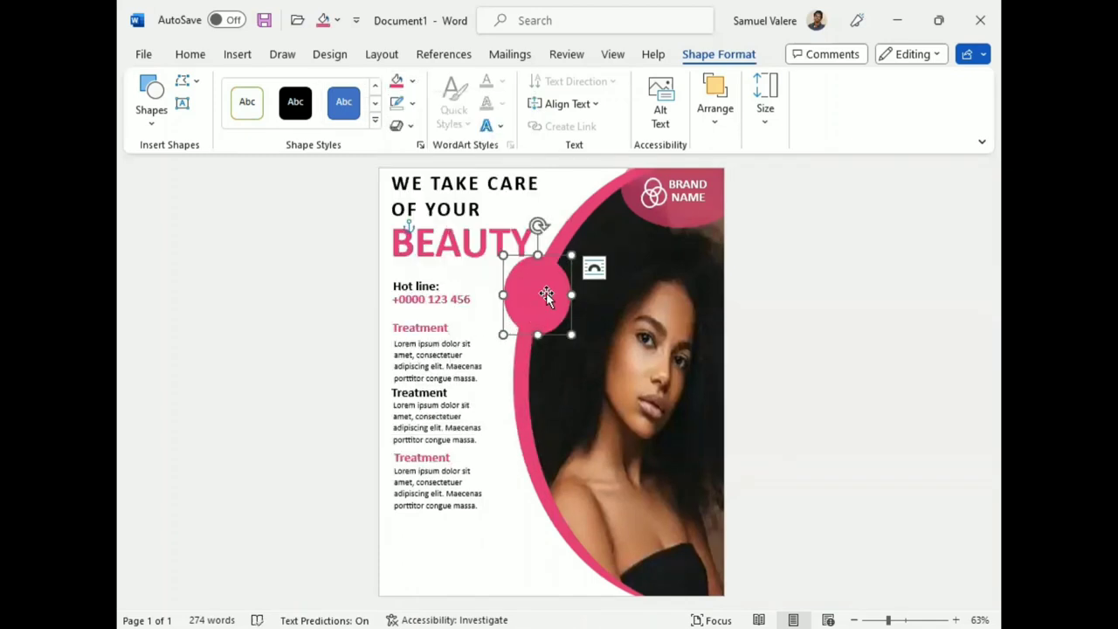
pyautogui.press('Right')
pyautogui.press('Right')
pyautogui.press('Right')
pyautogui.press('Down')
pyautogui.press('Down')
pyautogui.press('Down')
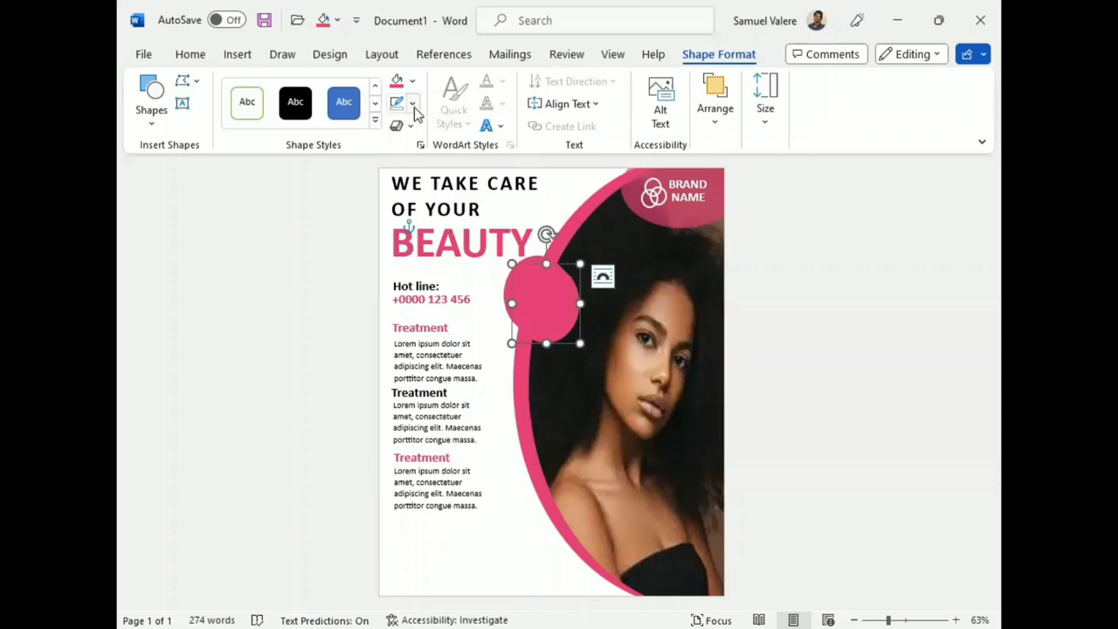
pyautogui.click(413, 80)
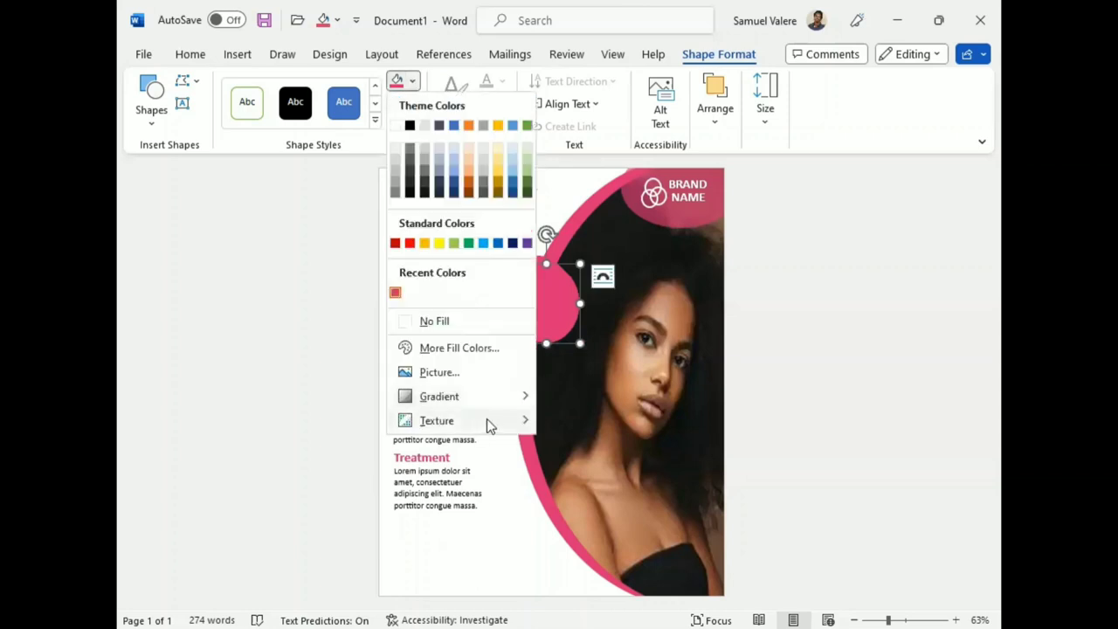
# Step: Fill the pink circle with the picture file images (1)b from the computer
pyautogui.moveTo(486, 420)
pyautogui.click(607, 603)
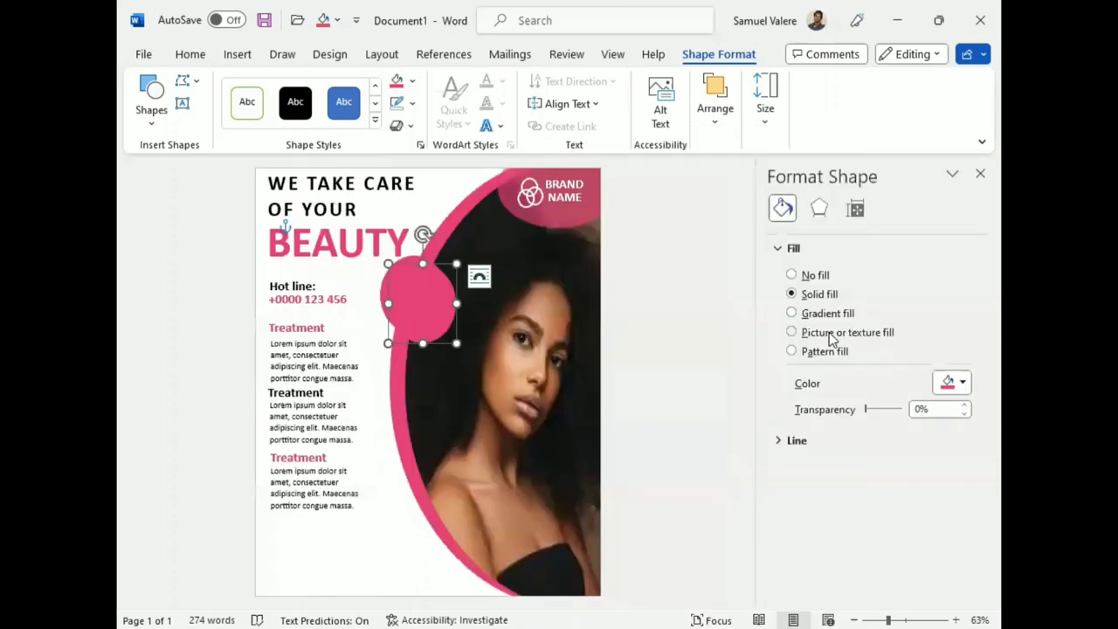
pyautogui.click(830, 335)
pyautogui.click(831, 397)
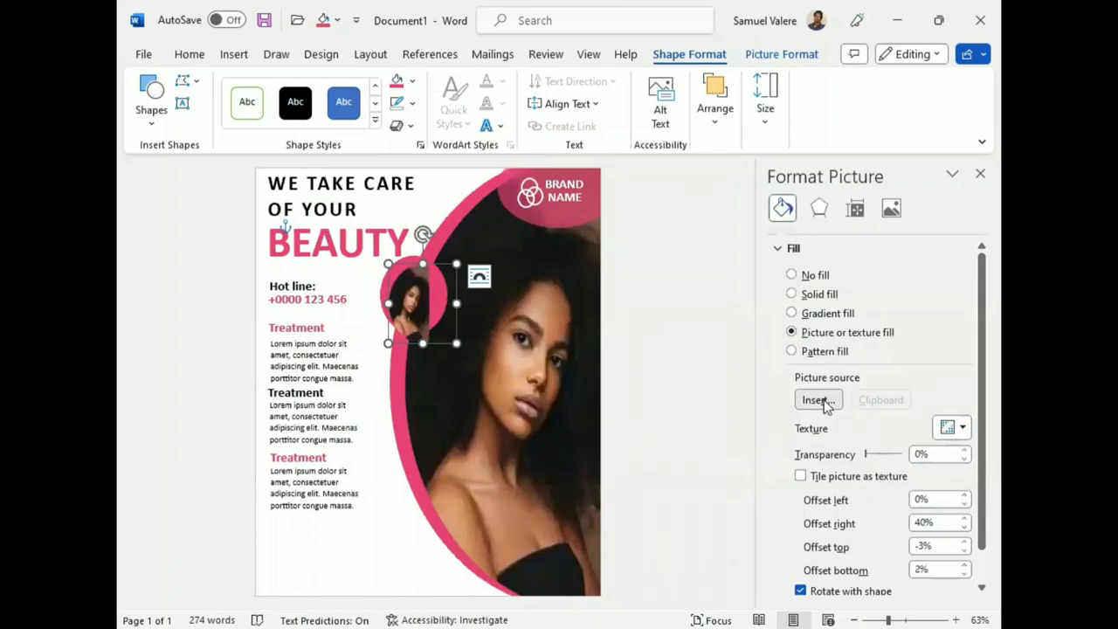
pyautogui.click(537, 260)
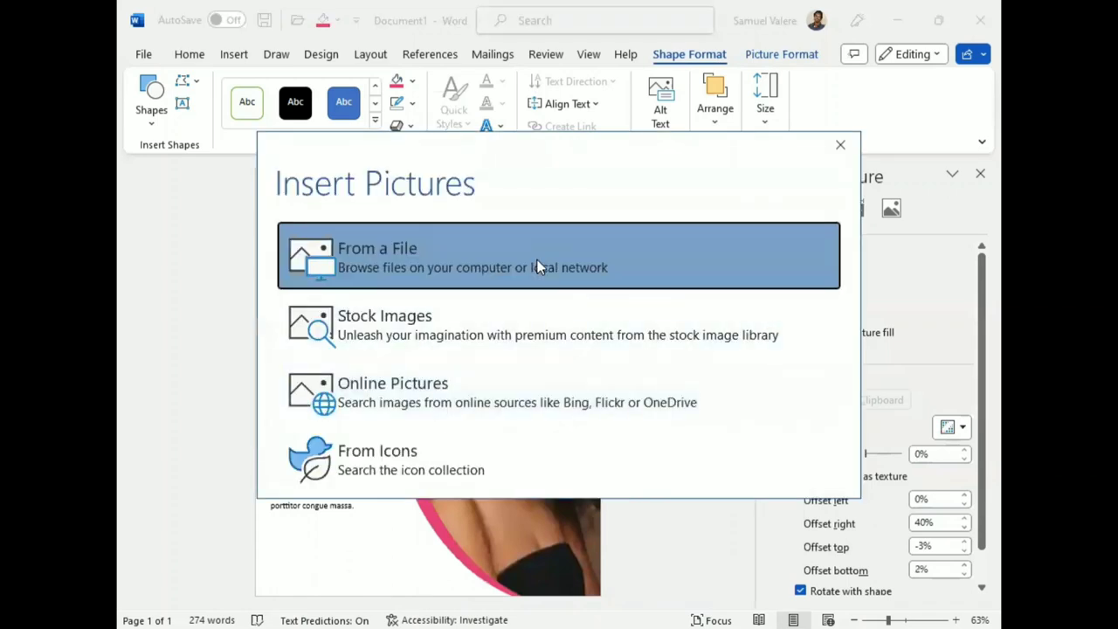
pyautogui.scroll(-2, 427, 200)
pyautogui.scroll(-2, 427, 200)
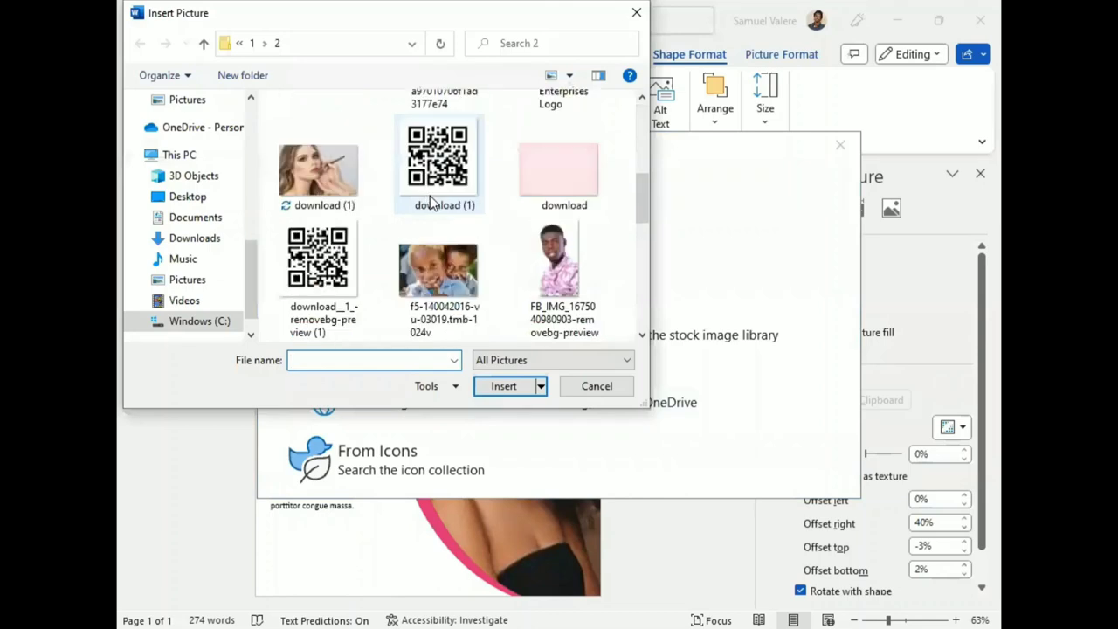
pyautogui.scroll(-2, 428, 203)
pyautogui.scroll(-2, 428, 204)
pyautogui.click(429, 280)
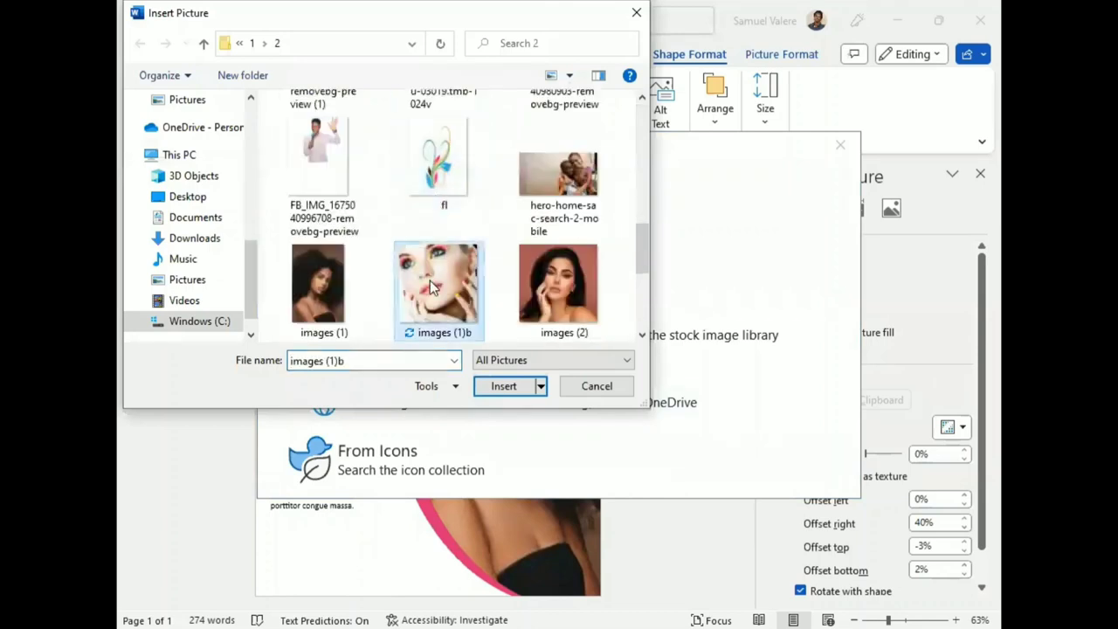
pyautogui.click(505, 386)
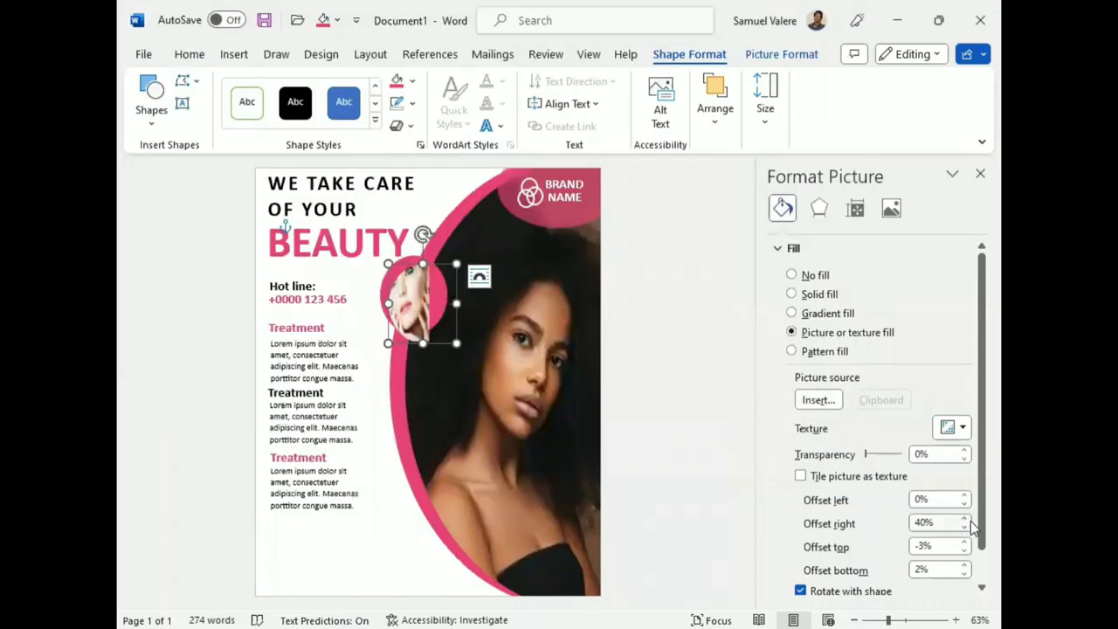
# Step: Set the picture's right, top and bottom offsets to 0% and shrink the circle slightly
pyautogui.moveTo(965, 527); pyautogui.dragTo(963, 531)
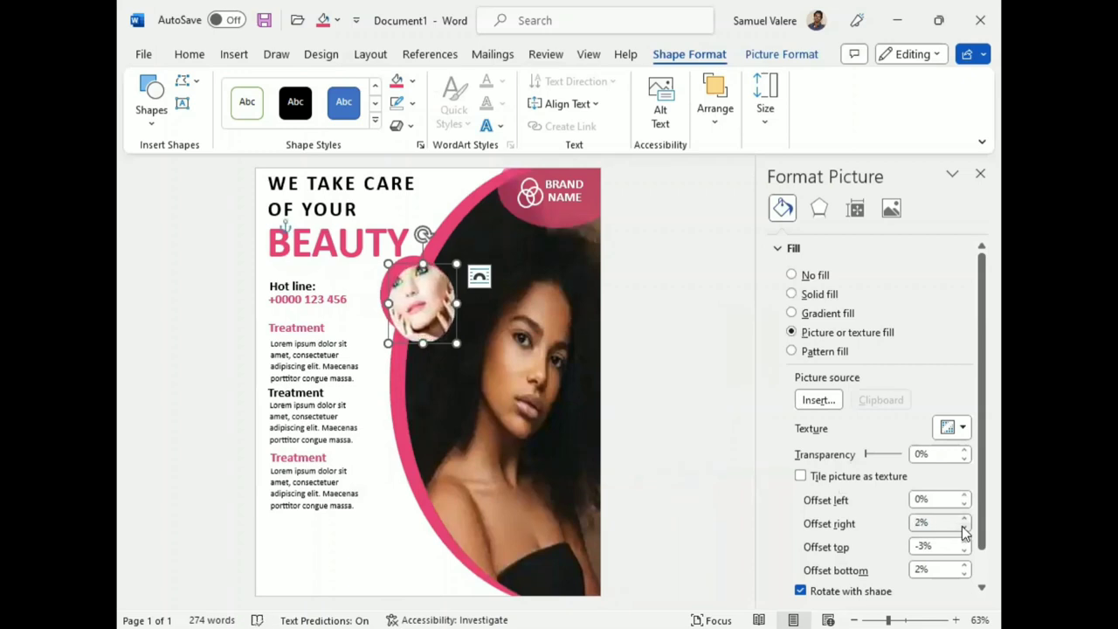
pyautogui.click(964, 527)
pyautogui.click(965, 527)
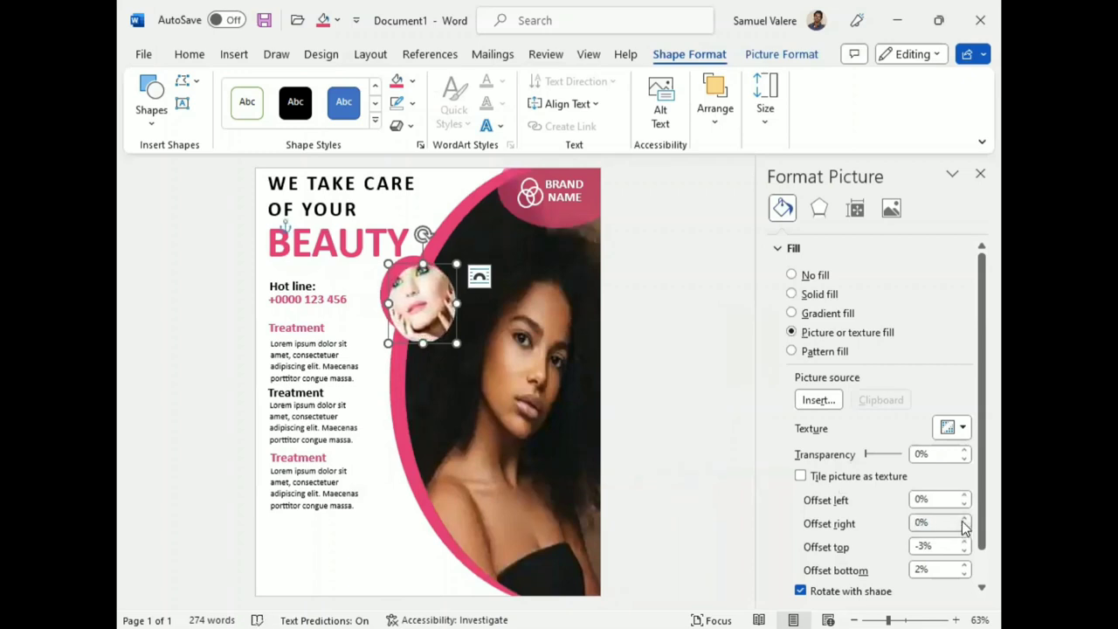
pyautogui.click(964, 542)
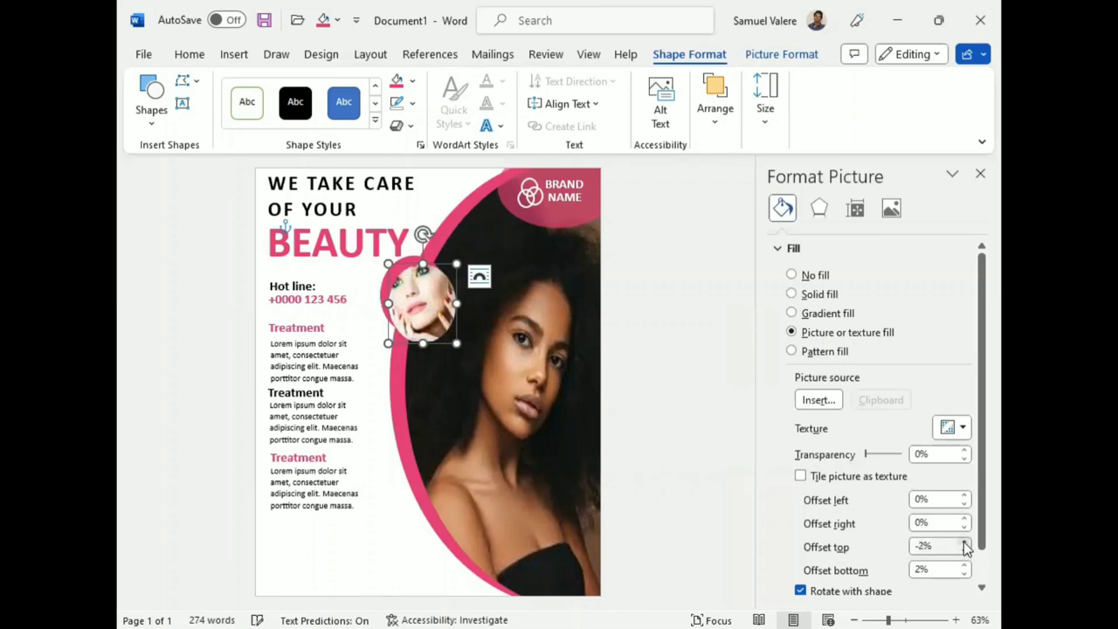
pyautogui.click(964, 542)
pyautogui.click(964, 574)
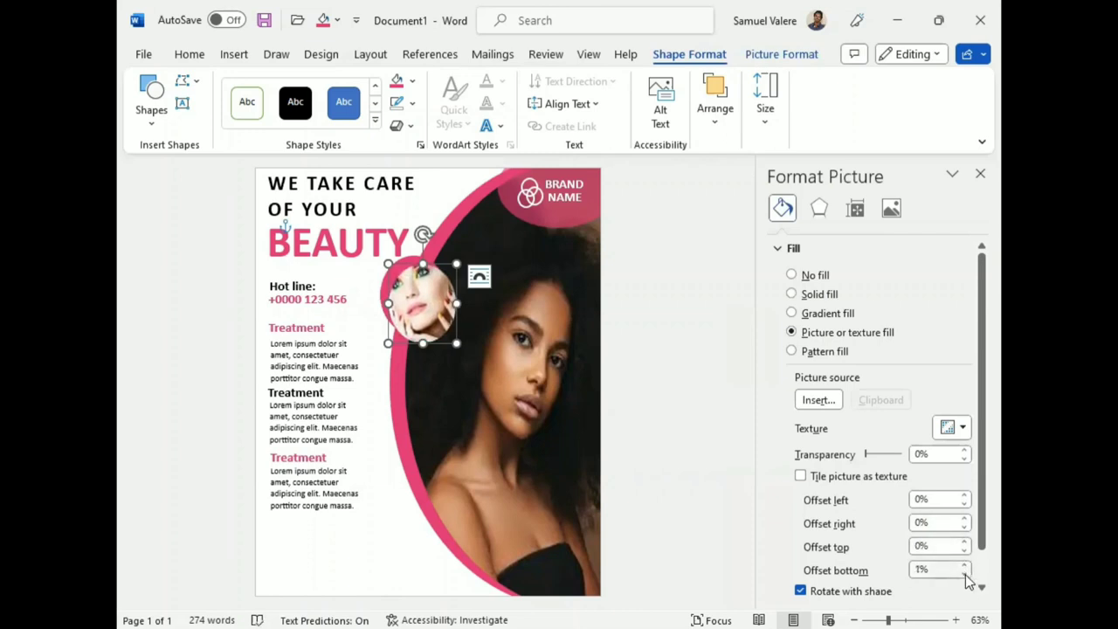
pyautogui.click(964, 574)
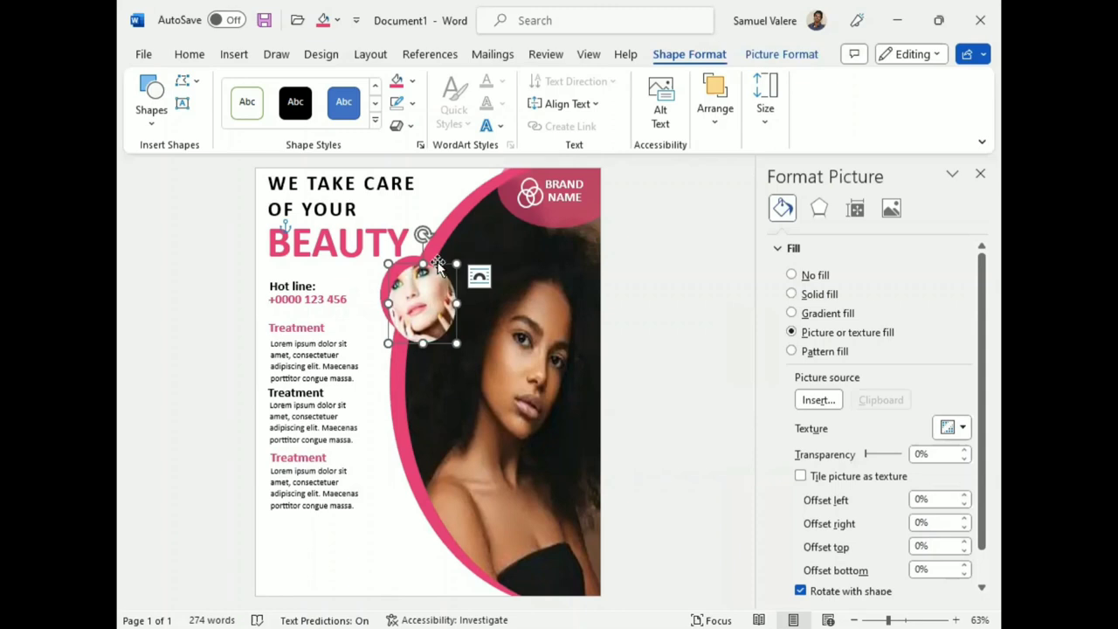
pyautogui.moveTo(457, 264); pyautogui.dragTo(447, 259)
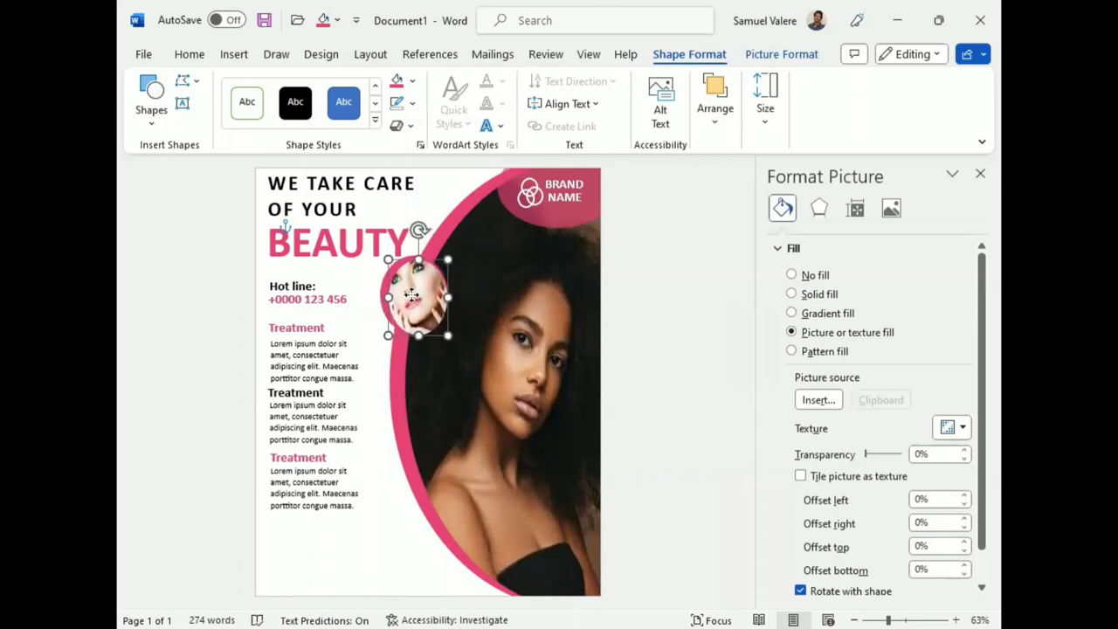
pyautogui.moveTo(417, 302); pyautogui.dragTo(412, 298)
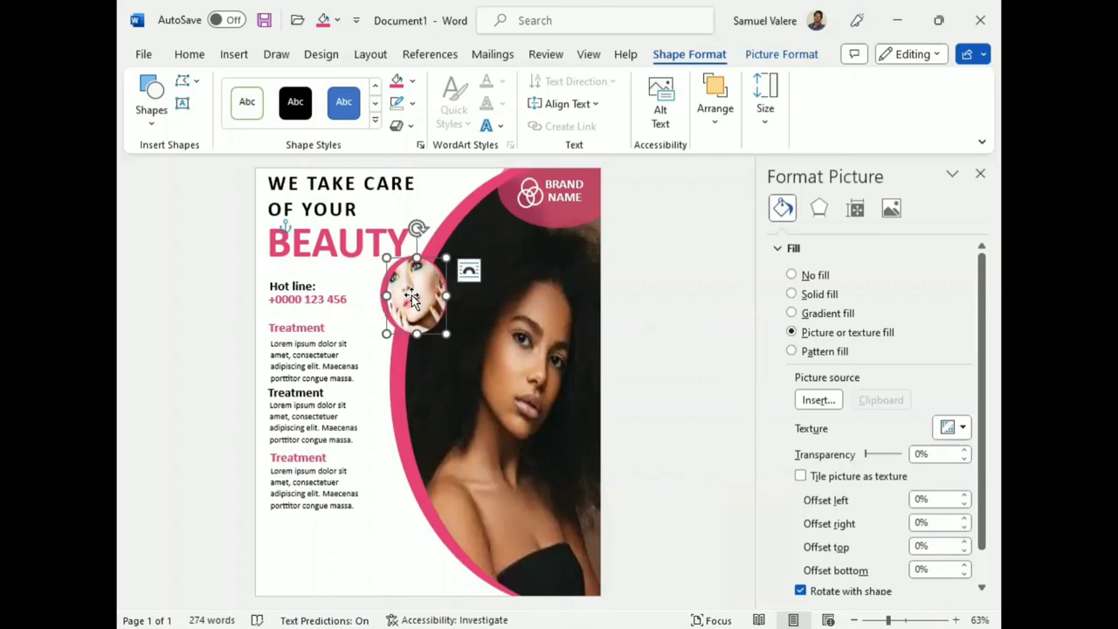
pyautogui.click(382, 294)
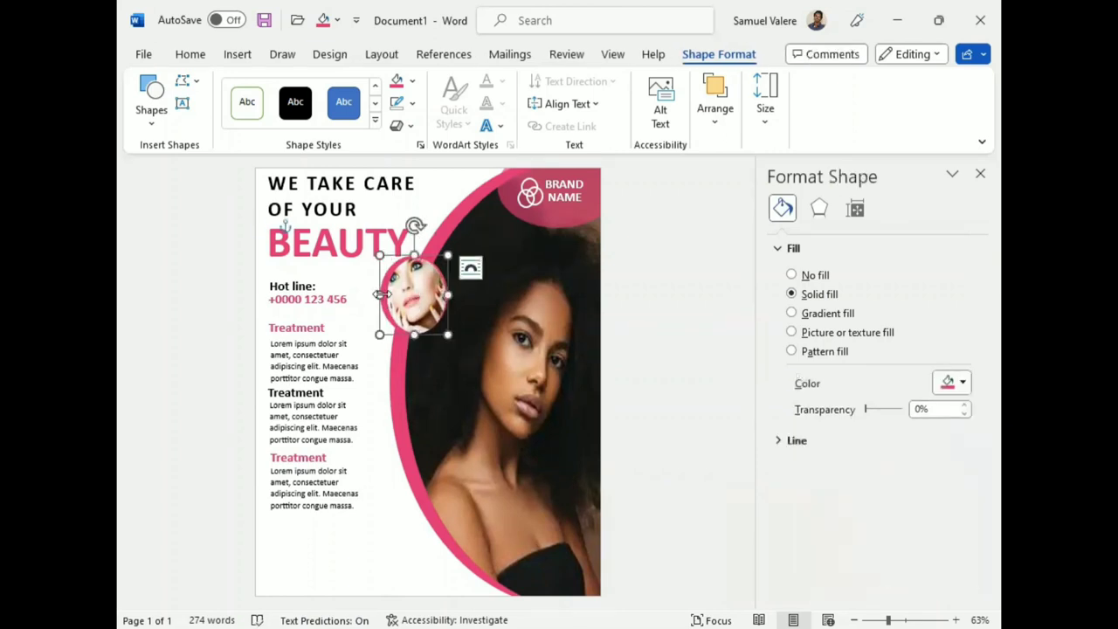
# Step: Move the pink circle down beside the second Treatment block, shrink it and fill it black
pyautogui.moveTo(381, 297); pyautogui.dragTo(383, 297)
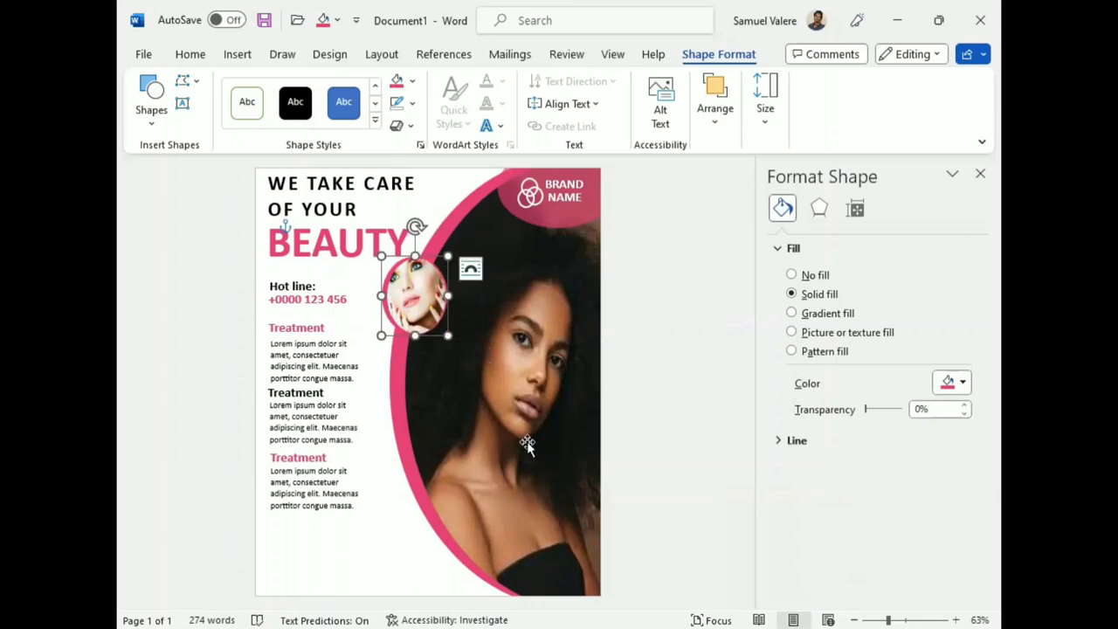
pyautogui.moveTo(409, 306)
pyautogui.mouseDown()
pyautogui.moveTo(412, 381)
pyautogui.moveTo(394, 426)
pyautogui.mouseUp()
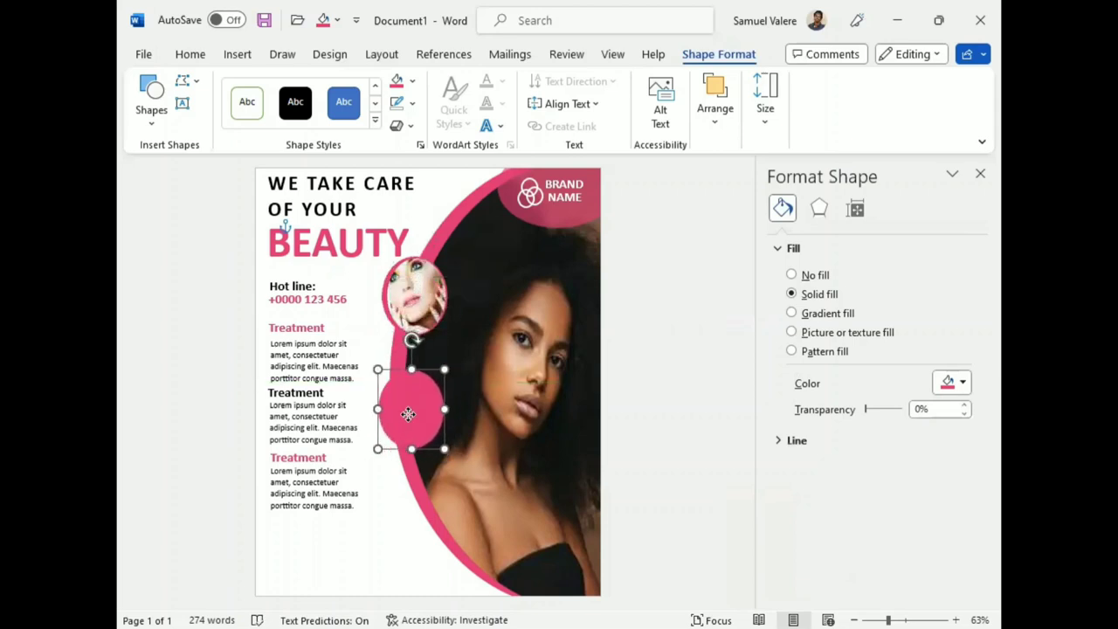
pyautogui.moveTo(365, 379); pyautogui.dragTo(403, 426)
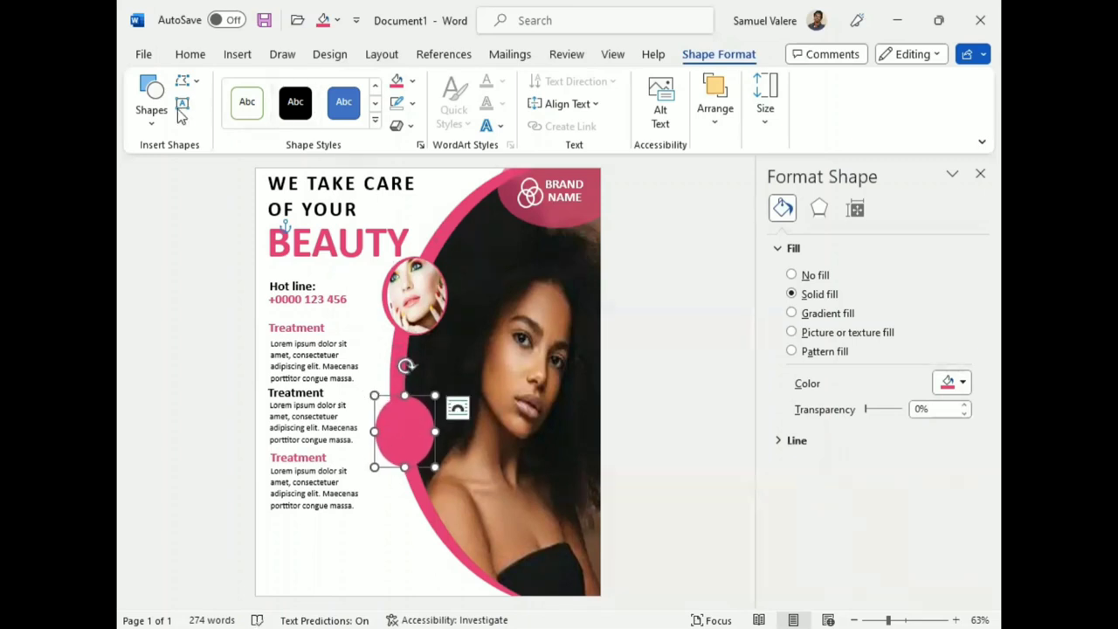
pyautogui.click(414, 81)
pyautogui.click(410, 120)
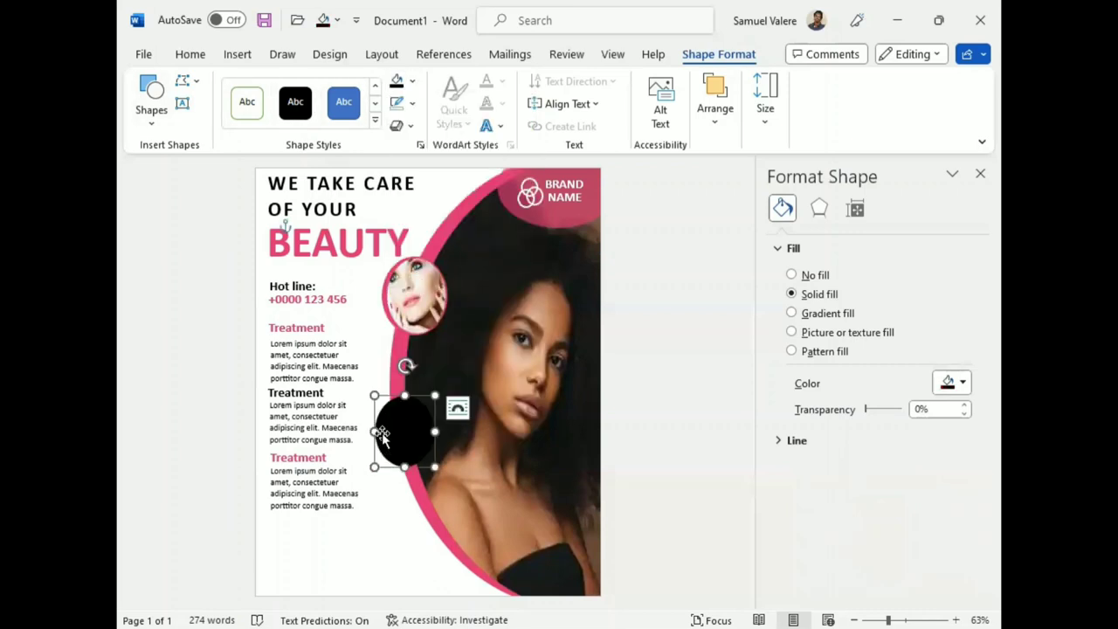
# Step: Copy the small round portrait onto the black circle
pyautogui.click(457, 407)
pyautogui.click(414, 296)
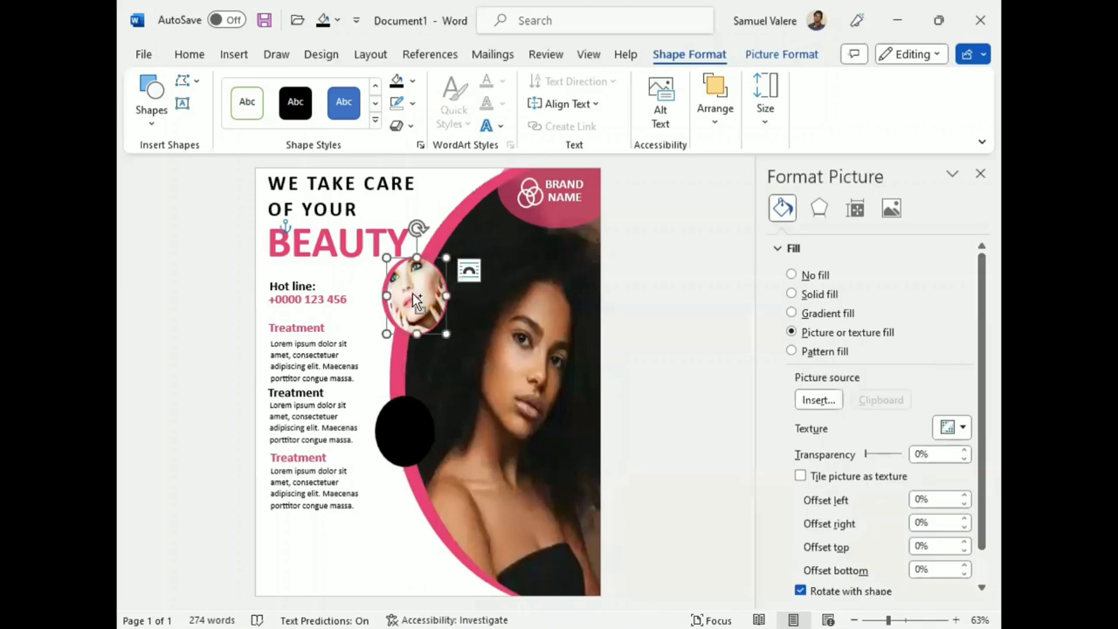
pyautogui.moveTo(417, 300)
pyautogui.mouseDown()
pyautogui.moveTo(381, 399)
pyautogui.moveTo(390, 407)
pyautogui.moveTo(379, 399)
pyautogui.mouseUp()
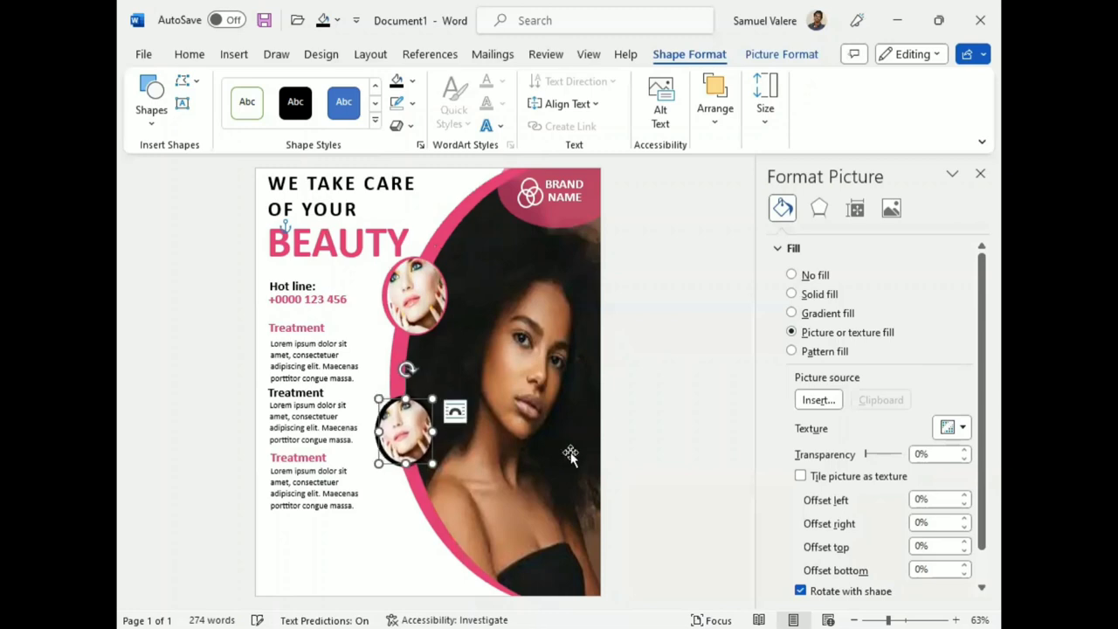
# Step: Replace the copied circle's fill with the images (2) photo and enlarge it slightly
pyautogui.click(816, 400)
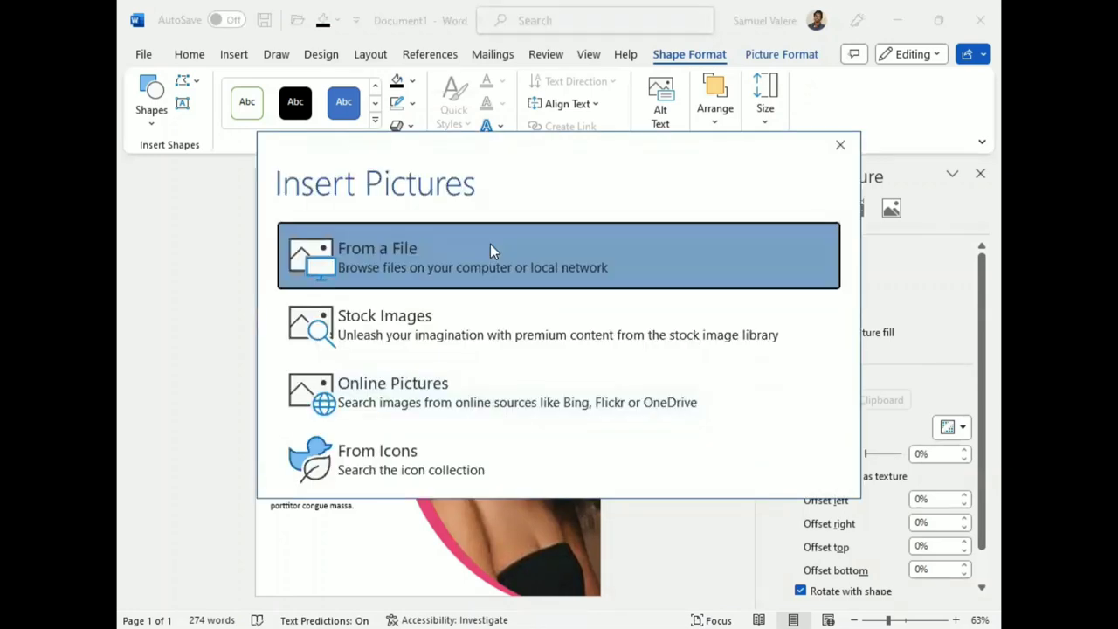
pyautogui.click(490, 244)
pyautogui.scroll(-5, 463, 236)
pyautogui.scroll(-3, 463, 236)
pyautogui.scroll(-3, 463, 236)
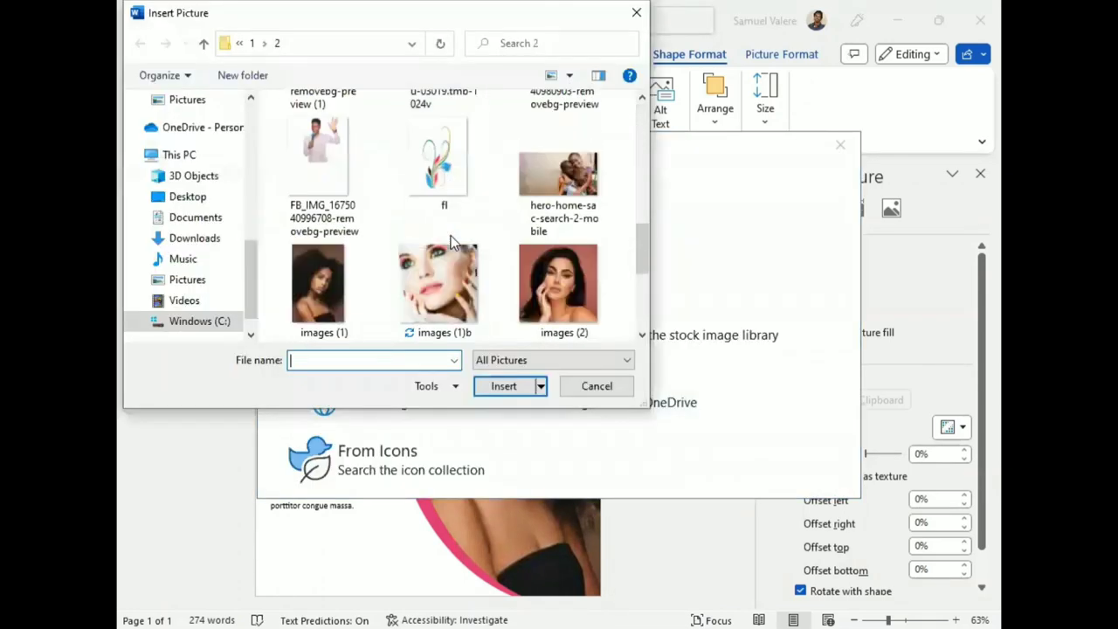
pyautogui.click(552, 279)
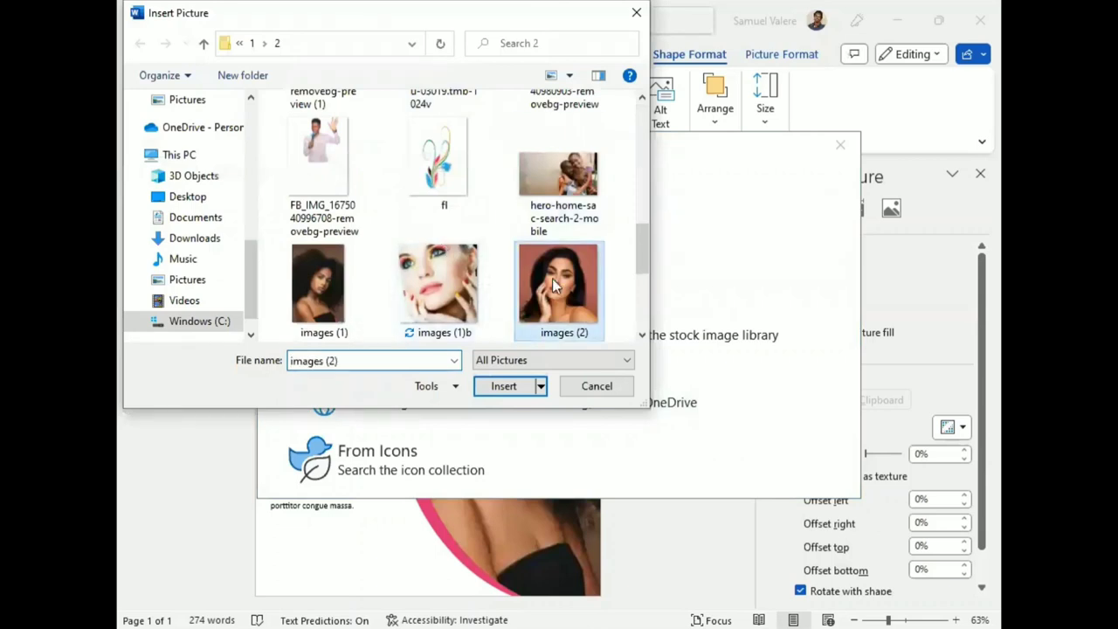
pyautogui.click(515, 389)
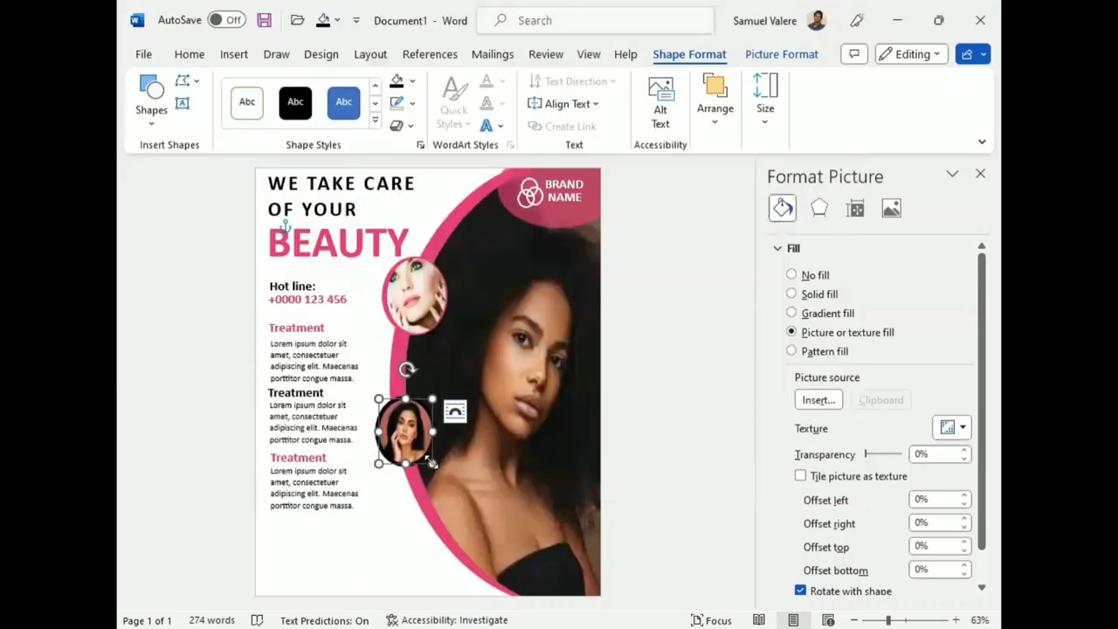
pyautogui.moveTo(431, 464); pyautogui.dragTo(431, 462)
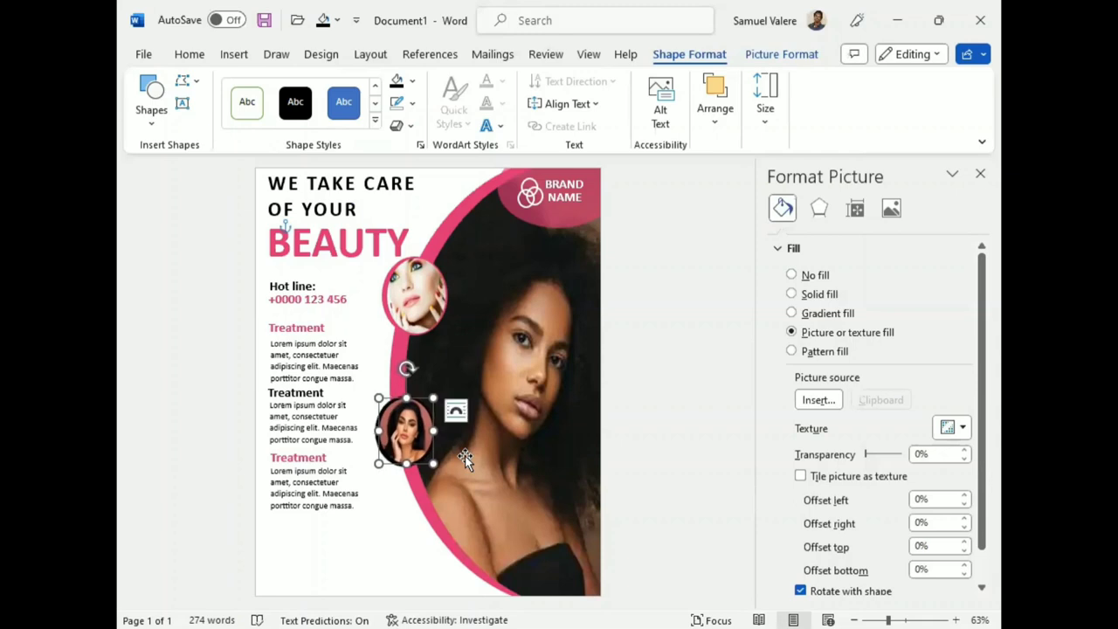
pyautogui.click(375, 425)
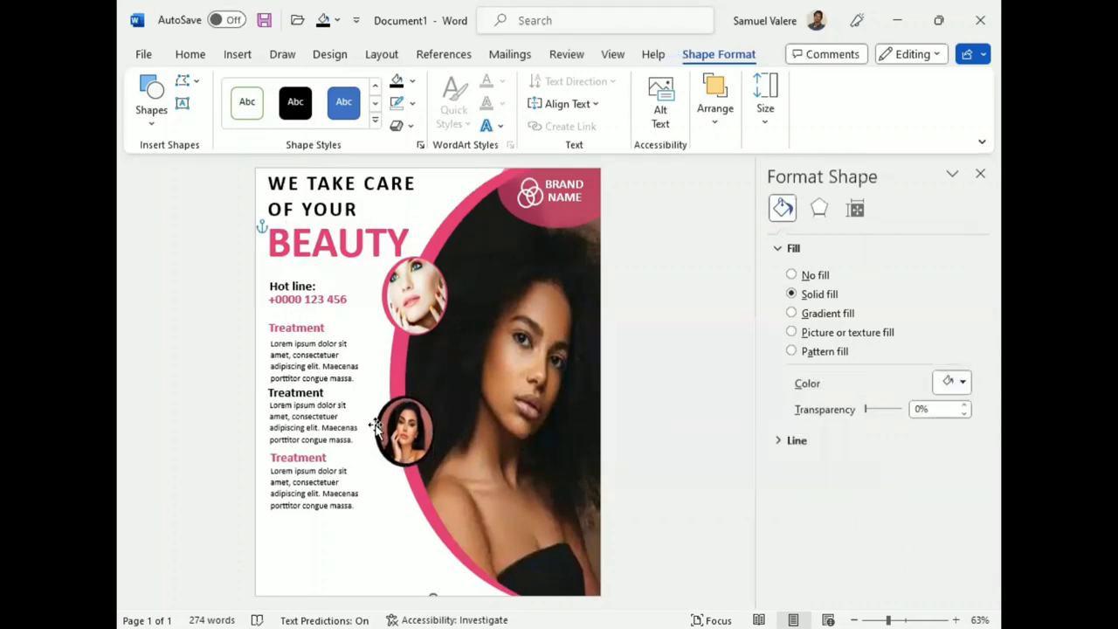
# Step: Nudge the upper face-photo circle left and down and the lower portrait onto its black circle
pyautogui.click(392, 426)
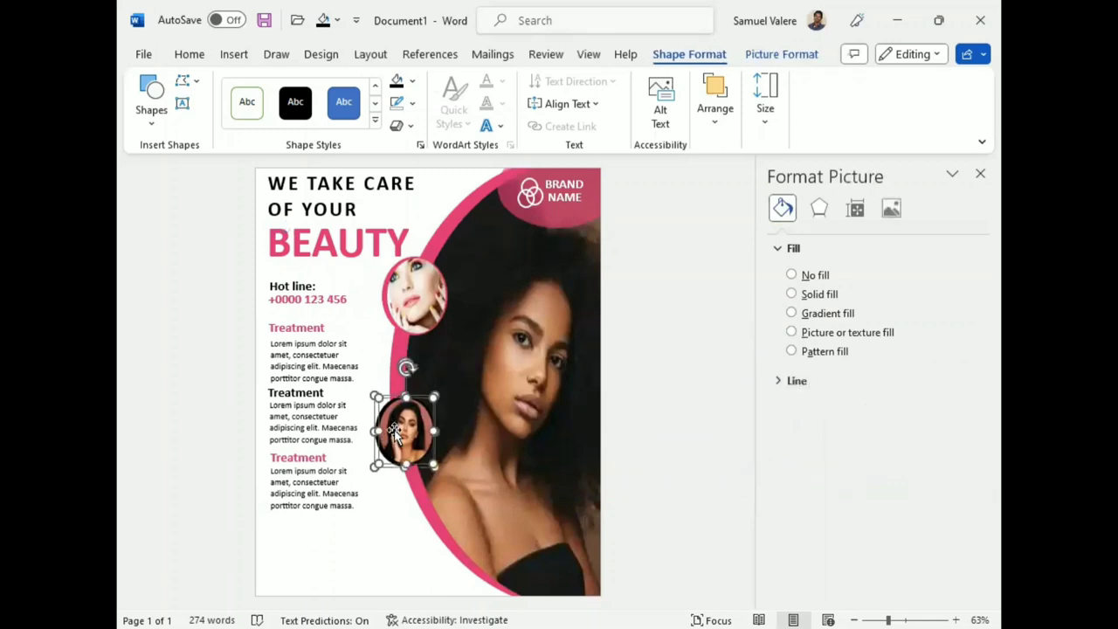
pyautogui.press('Left')
pyautogui.press('Left')
pyautogui.press('Left')
pyautogui.press('Left')
pyautogui.press('Left')
pyautogui.press('Left')
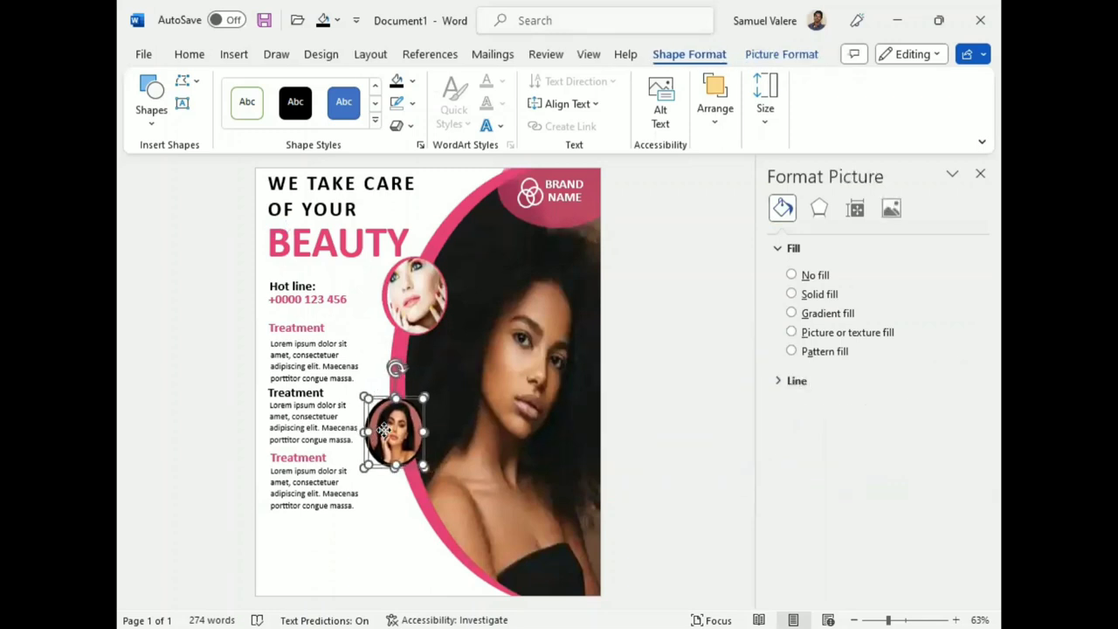
pyautogui.moveTo(383, 429); pyautogui.dragTo(385, 430)
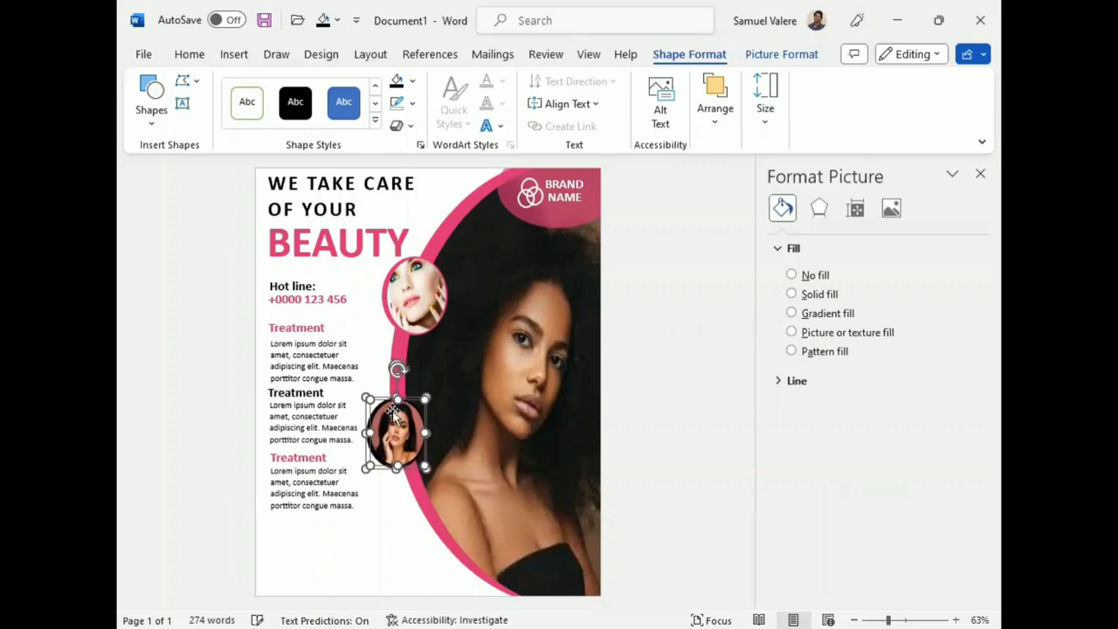
pyautogui.click(401, 297)
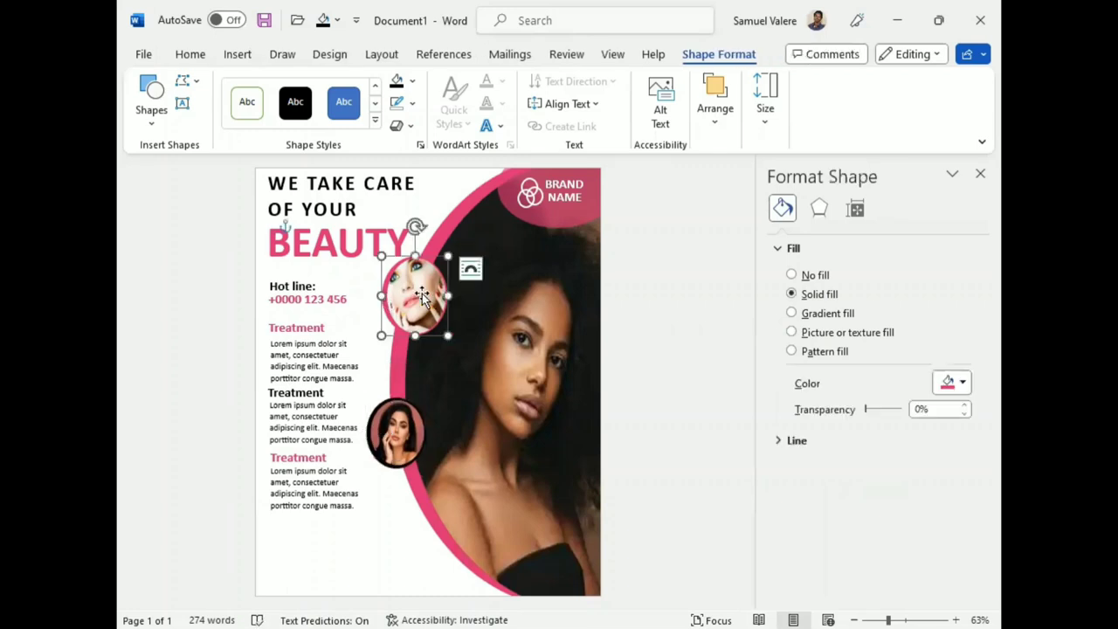
pyautogui.click(408, 302)
pyautogui.moveTo(406, 305); pyautogui.dragTo(406, 307)
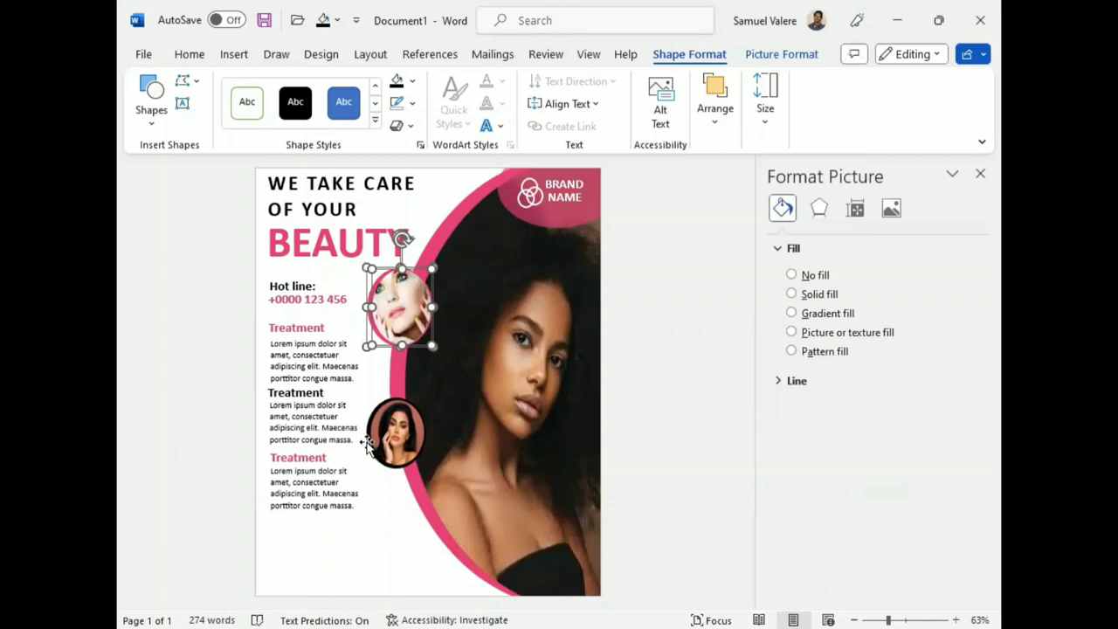
pyautogui.click(384, 432)
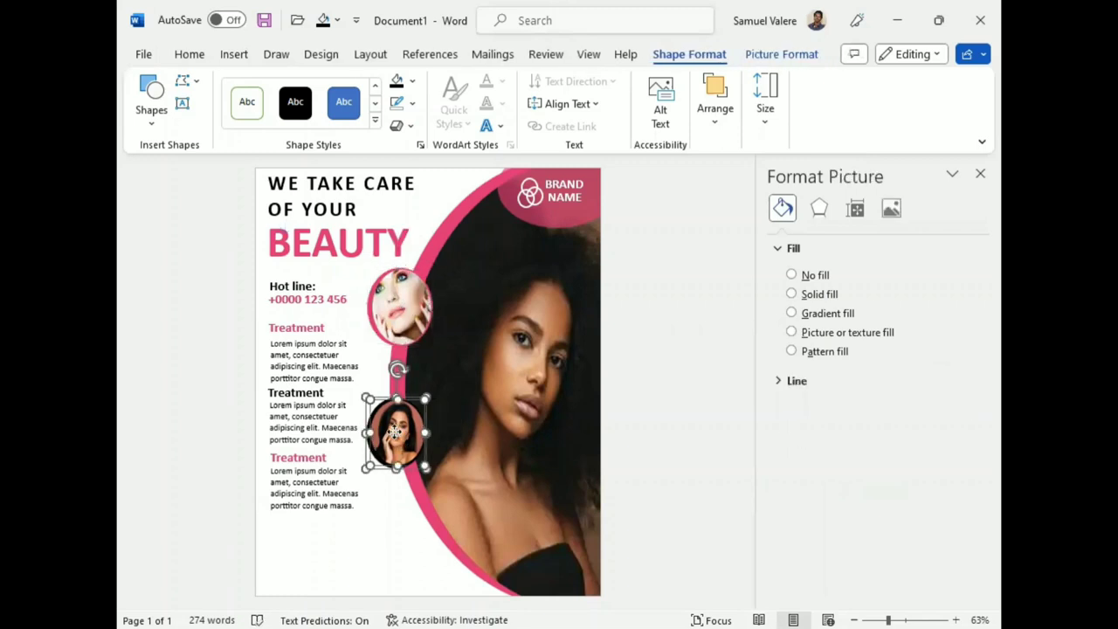
pyautogui.moveTo(395, 430); pyautogui.dragTo(400, 441)
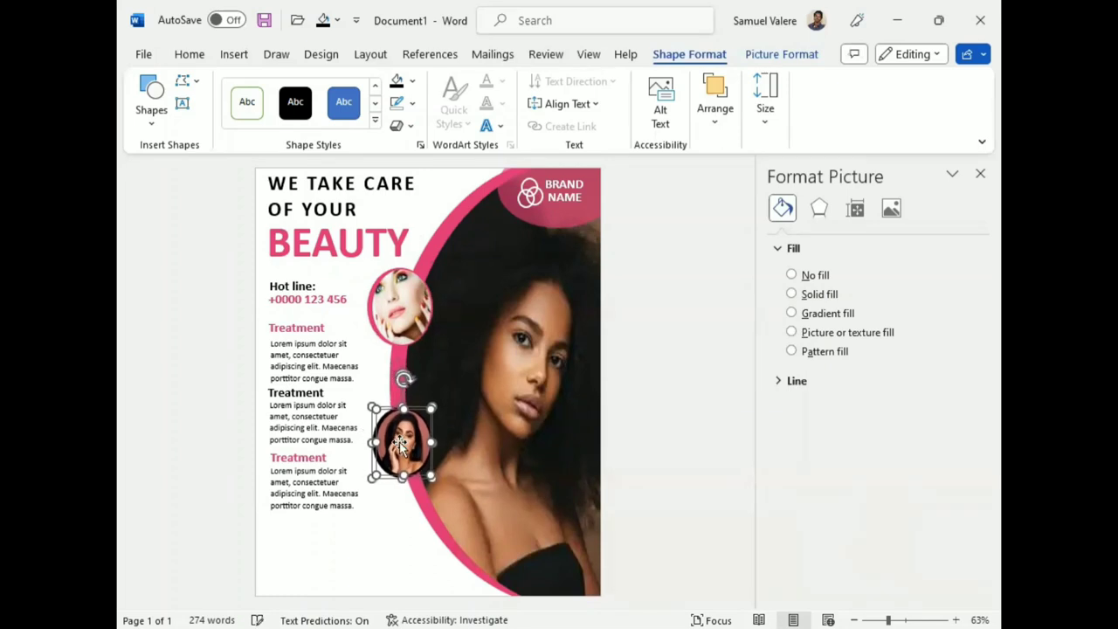
pyautogui.click(413, 514)
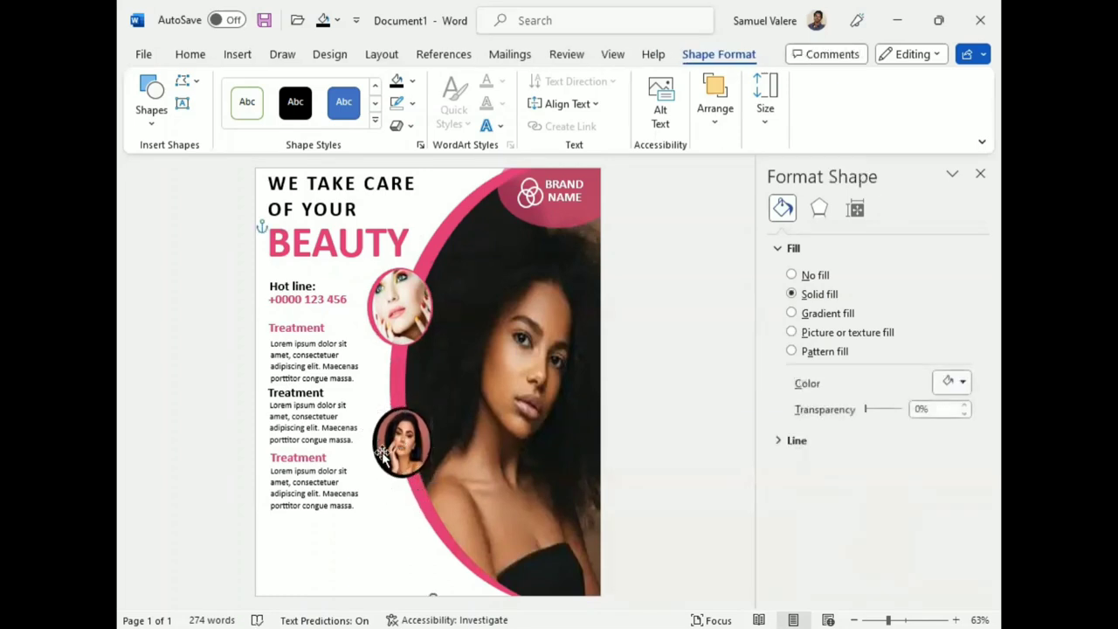
# Step: Move the black circle to the page bottom, make it pink, and copy a round photo onto it
pyautogui.moveTo(410, 446)
pyautogui.mouseDown()
pyautogui.moveTo(461, 563)
pyautogui.moveTo(448, 560)
pyautogui.moveTo(449, 543)
pyautogui.mouseUp()
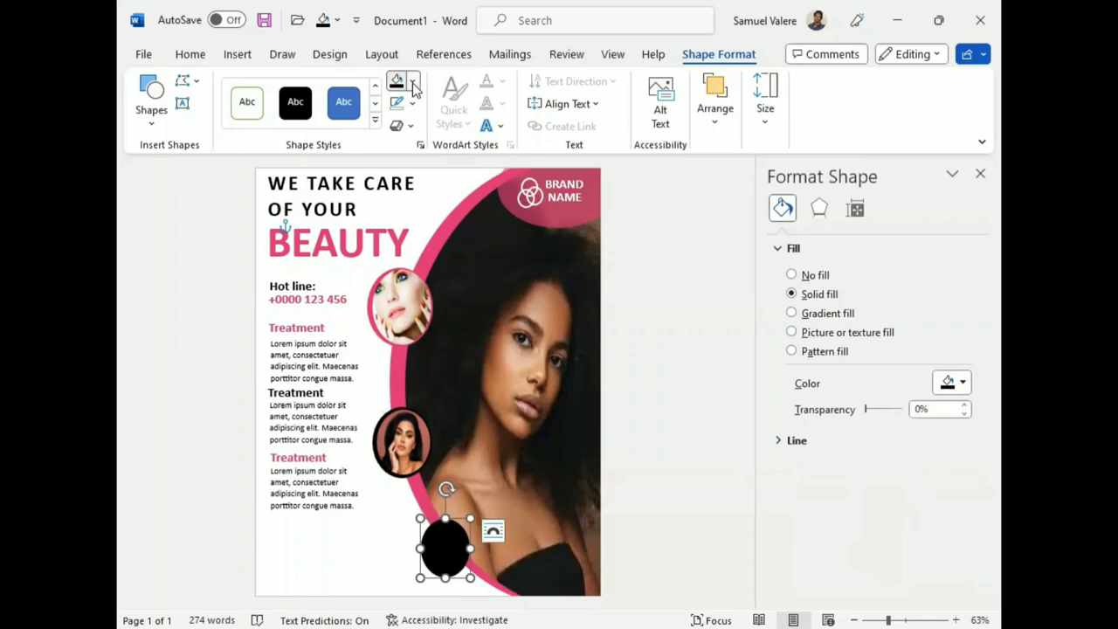
pyautogui.click(412, 80)
pyautogui.click(393, 292)
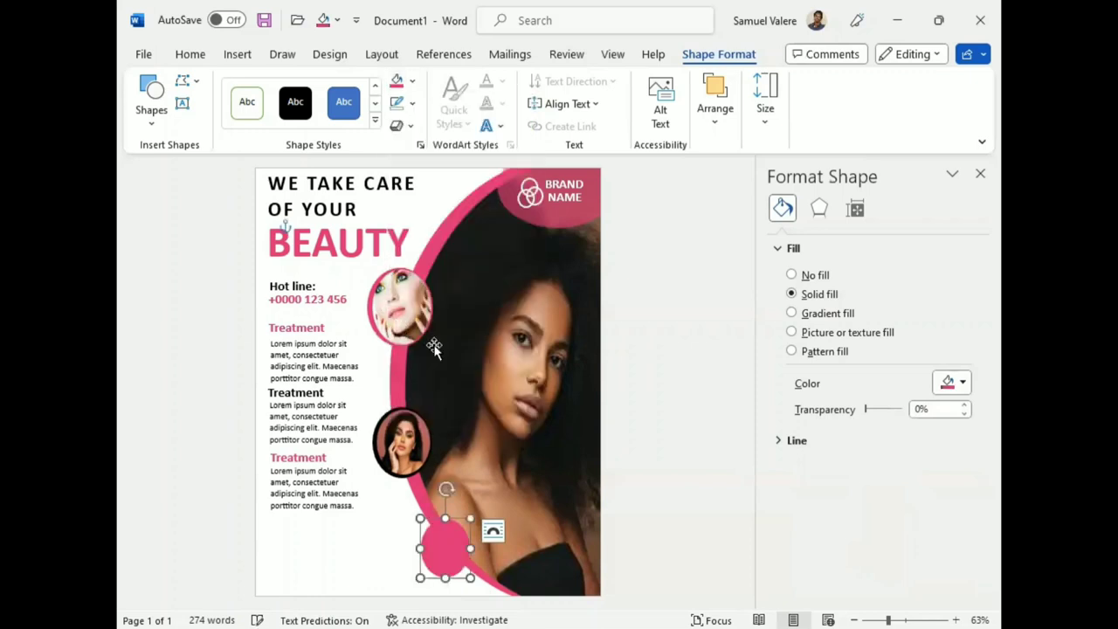
pyautogui.click(406, 445)
pyautogui.moveTo(406, 446)
pyautogui.mouseDown()
pyautogui.moveTo(454, 544)
pyautogui.moveTo(472, 519)
pyautogui.mouseUp()
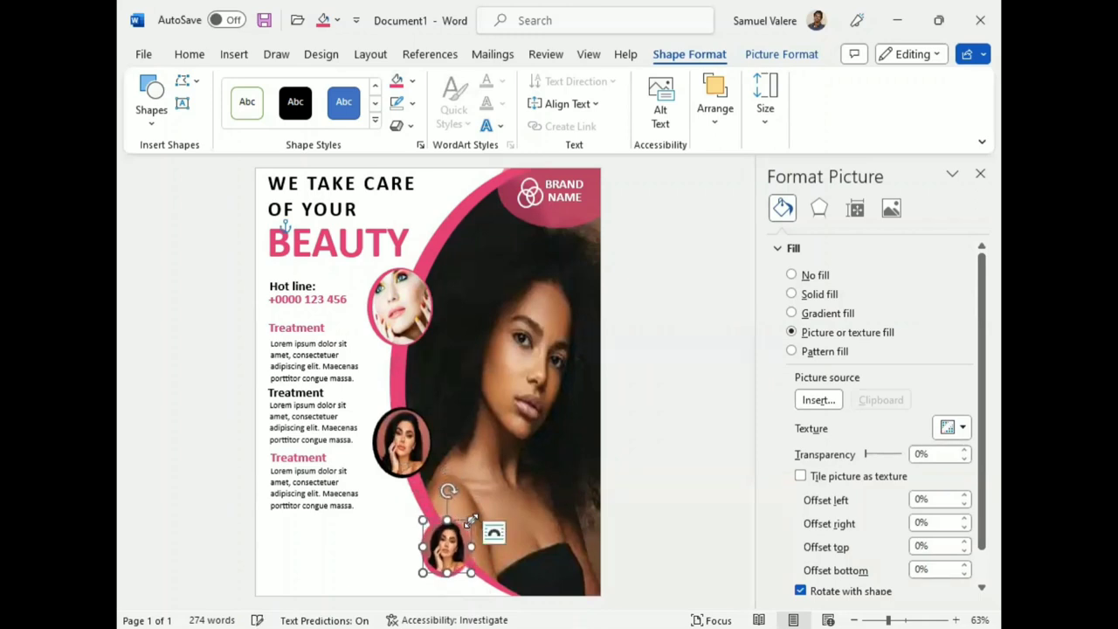
# Step: Fill the bottom circle with the download (1) photo and adjust its right offset to frame the face
pyautogui.click(817, 402)
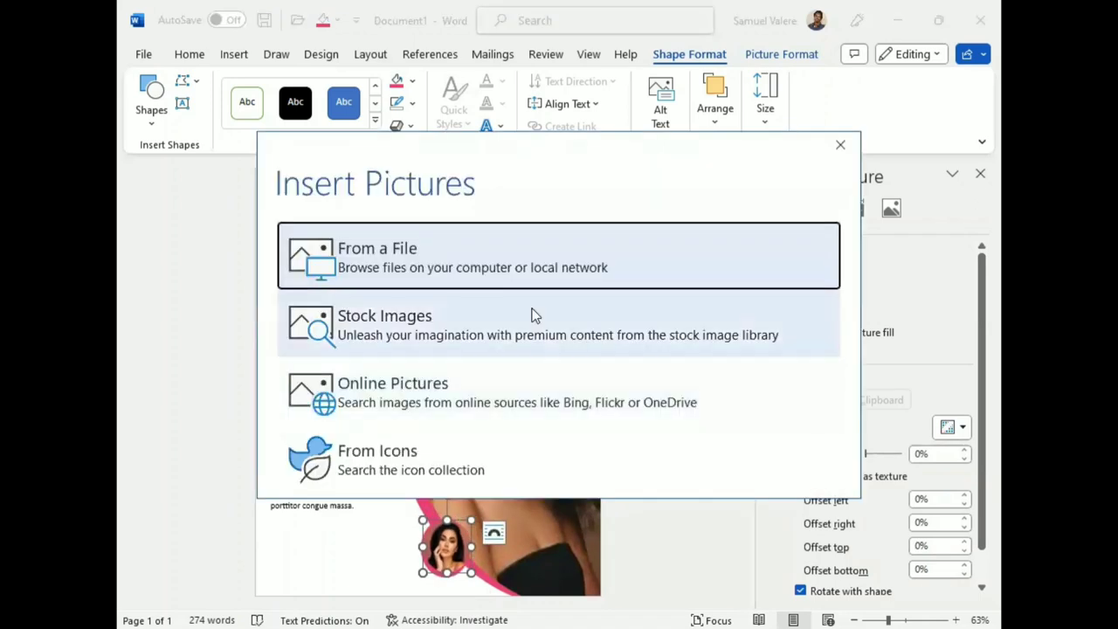
pyautogui.click(449, 262)
pyautogui.scroll(-3, 406, 234)
pyautogui.scroll(-2, 393, 253)
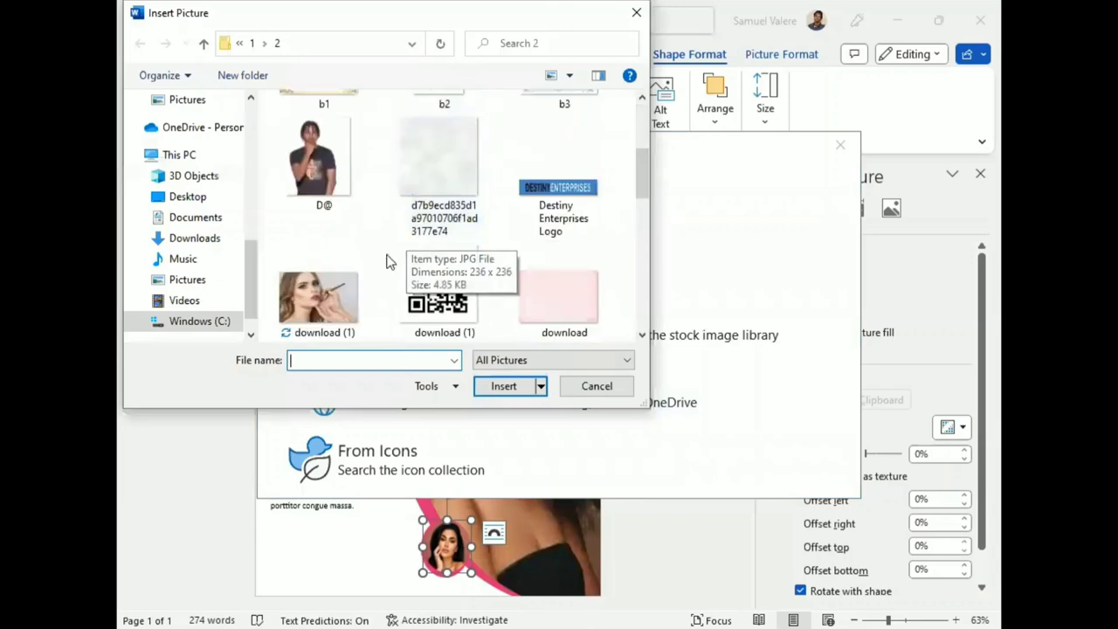
pyautogui.click(354, 324)
pyautogui.click(496, 393)
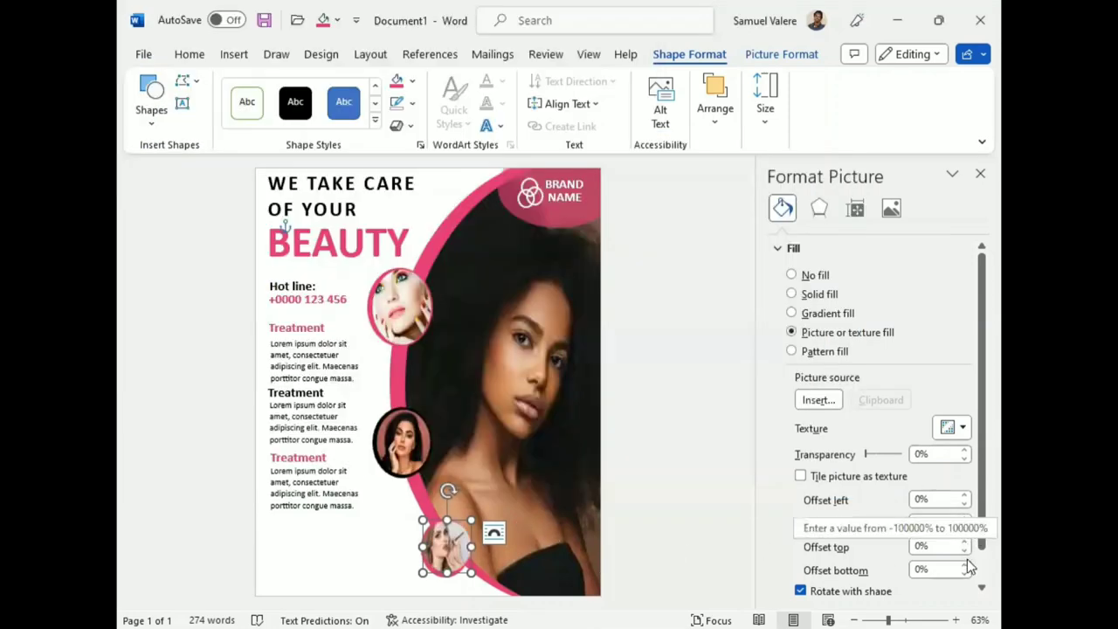
pyautogui.click(965, 519)
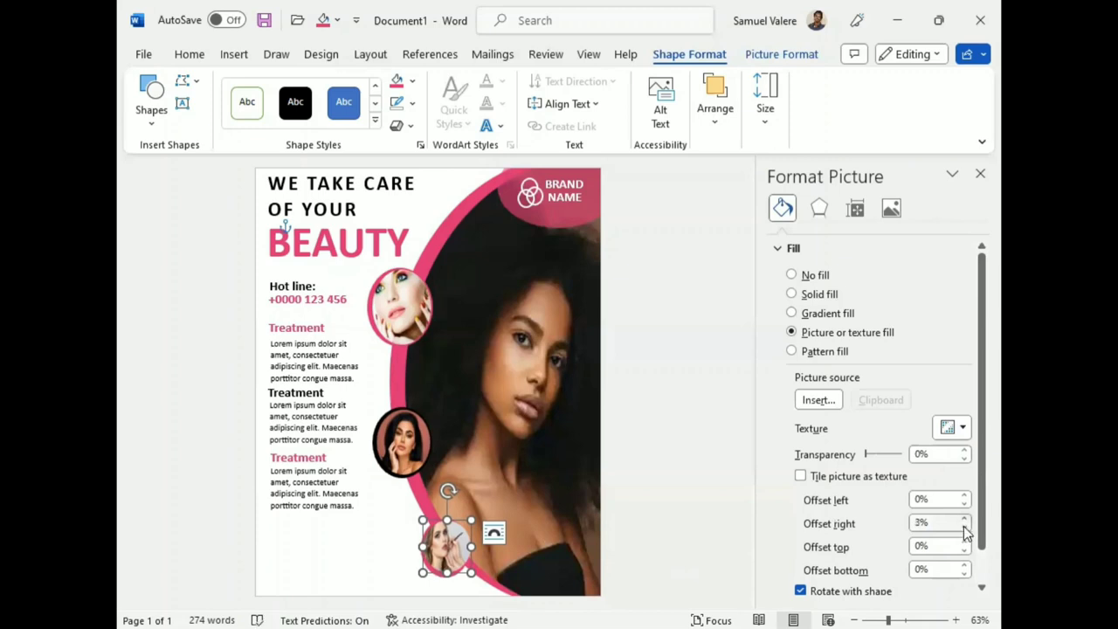
pyautogui.click(964, 527)
pyautogui.click(964, 527)
pyautogui.click(964, 526)
pyautogui.click(964, 527)
pyautogui.click(964, 527)
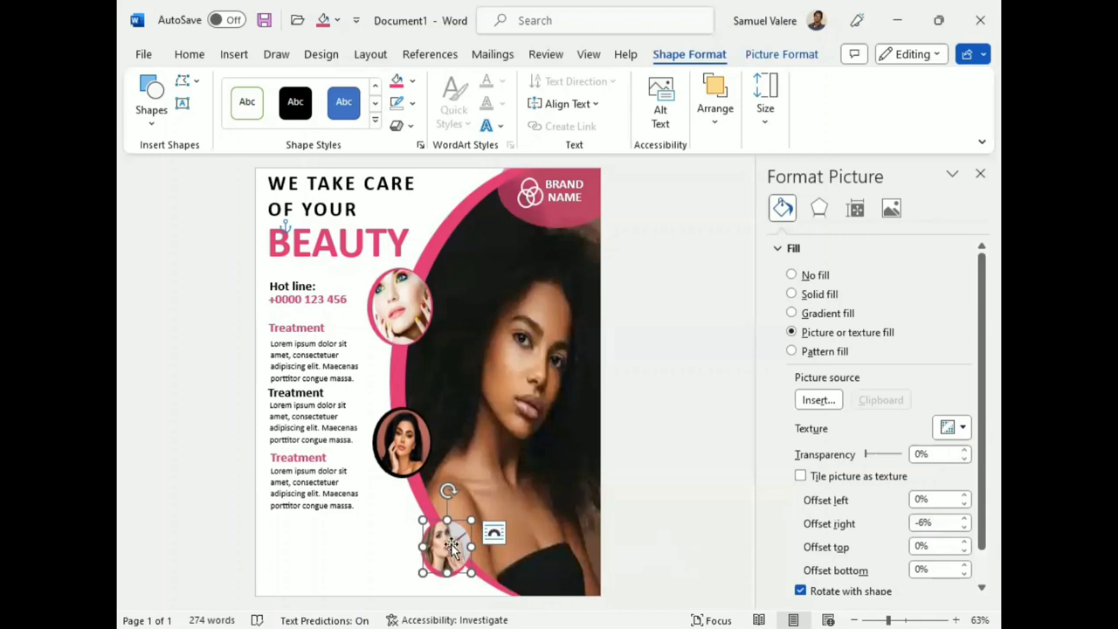
# Step: Reposition the bottom circular picture, then close the Format Picture pane and deselect it
pyautogui.moveTo(452, 546); pyautogui.dragTo(450, 547)
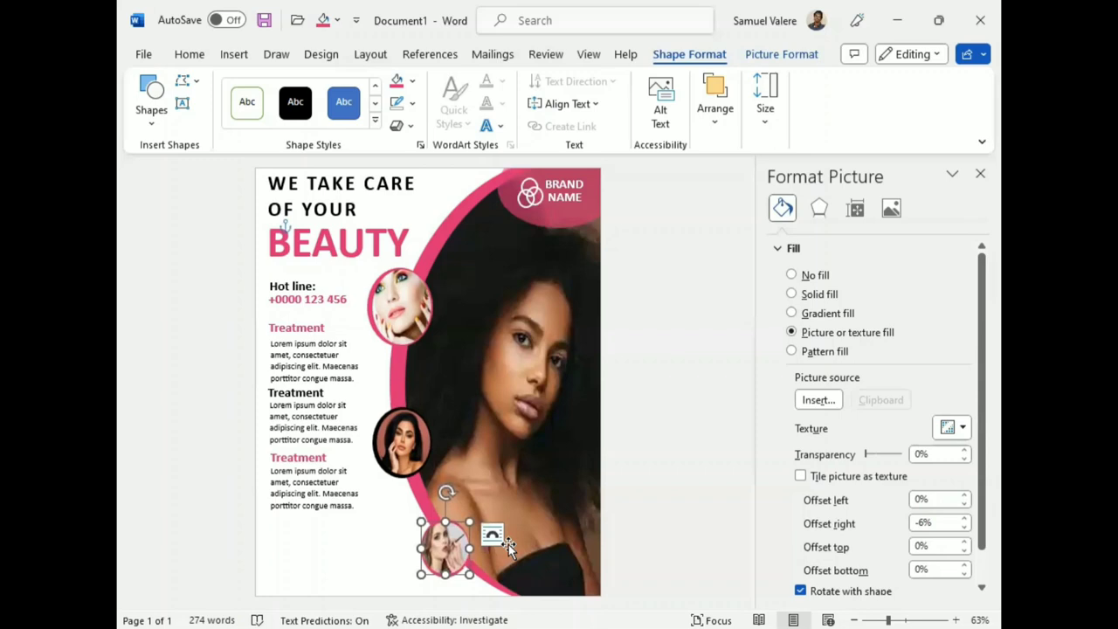
pyautogui.moveTo(421, 547); pyautogui.dragTo(424, 548)
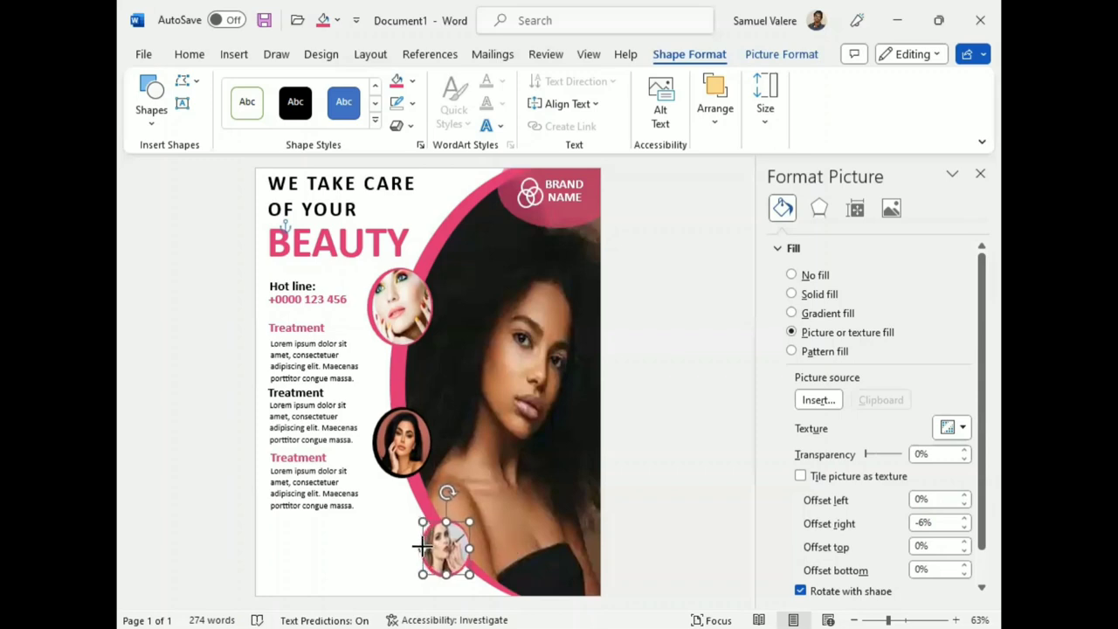
pyautogui.click(645, 508)
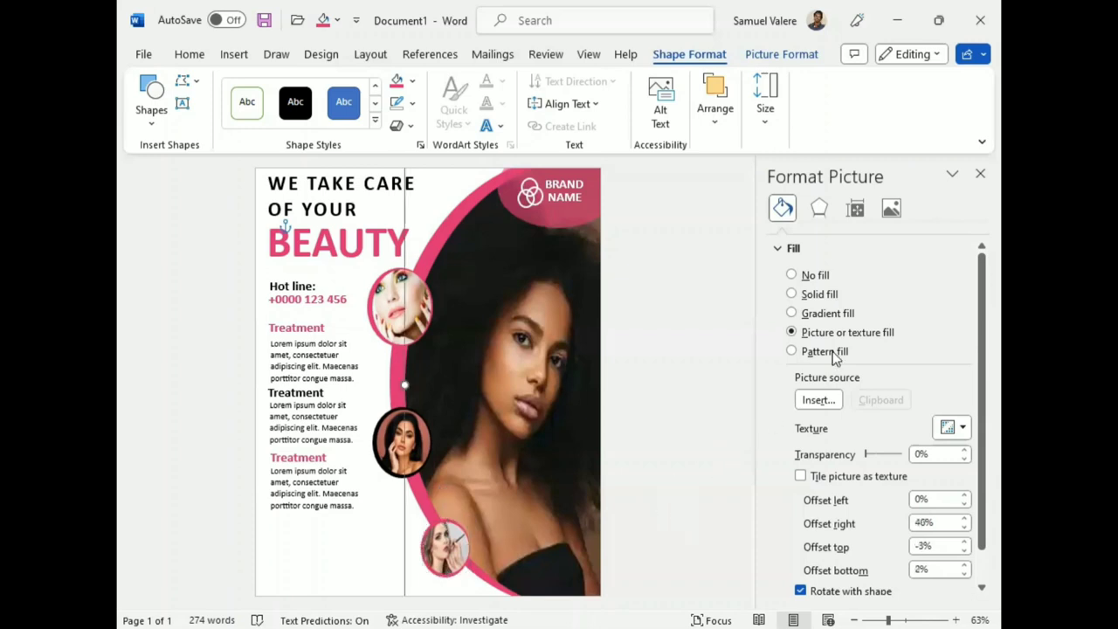
pyautogui.click(438, 579)
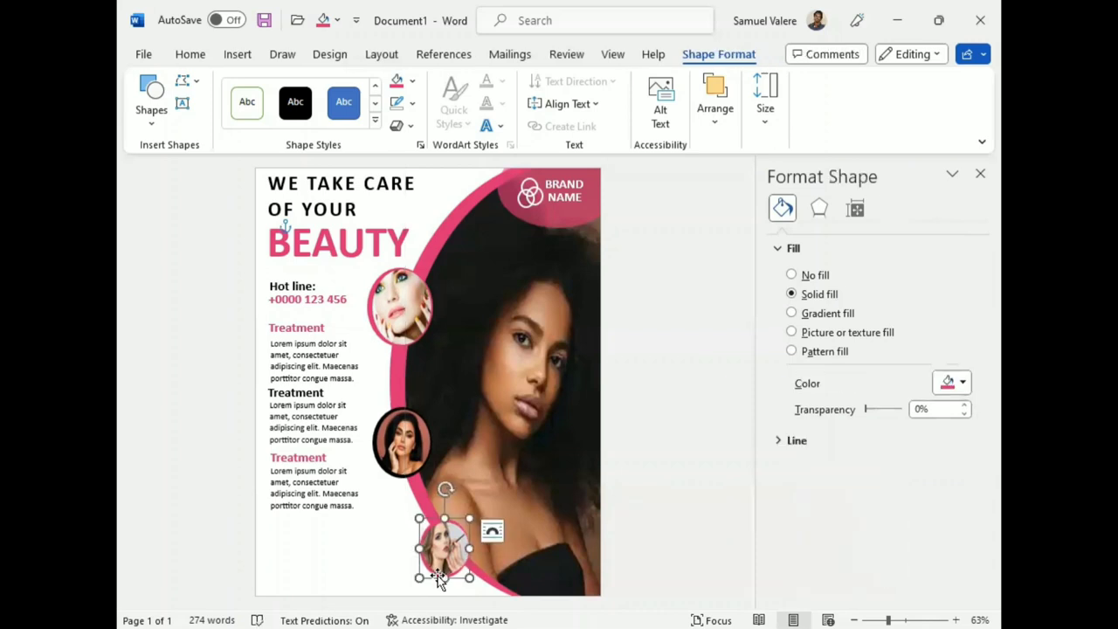
pyautogui.click(446, 552)
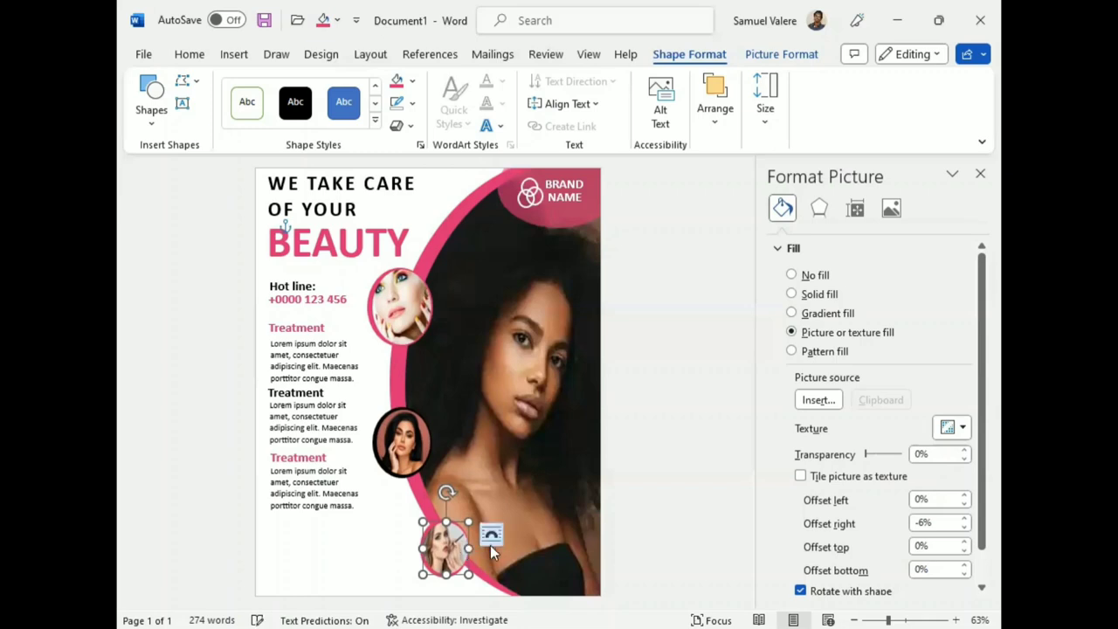
pyautogui.click(980, 174)
pyautogui.click(823, 426)
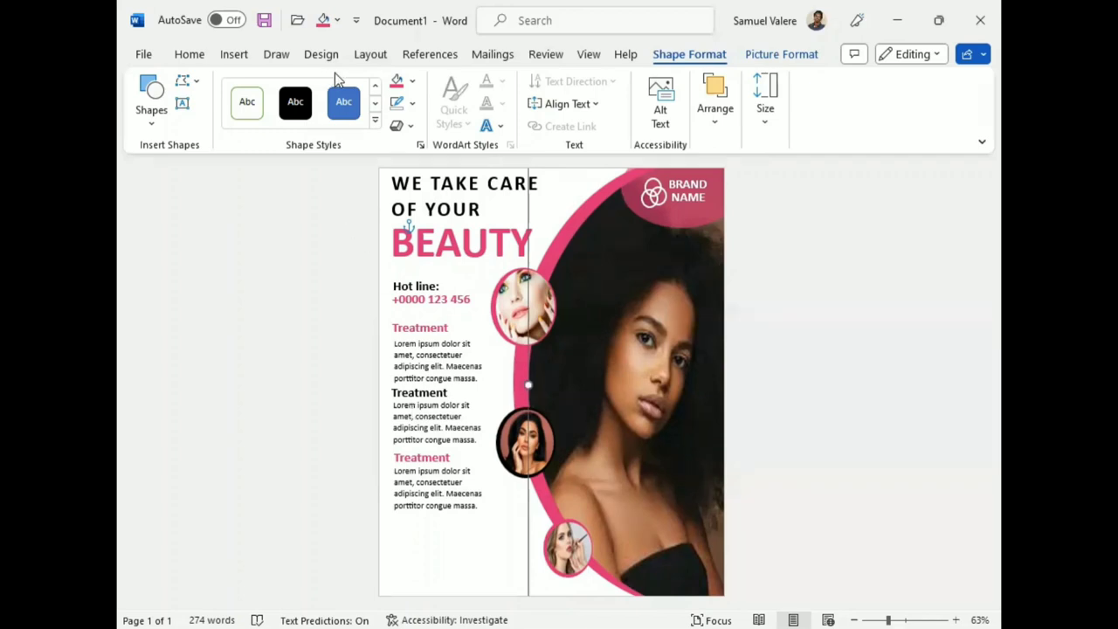
# Step: Draw a horizontal line at the flyer's bottom left, extending it to the bottom photo circle
pyautogui.click(148, 120)
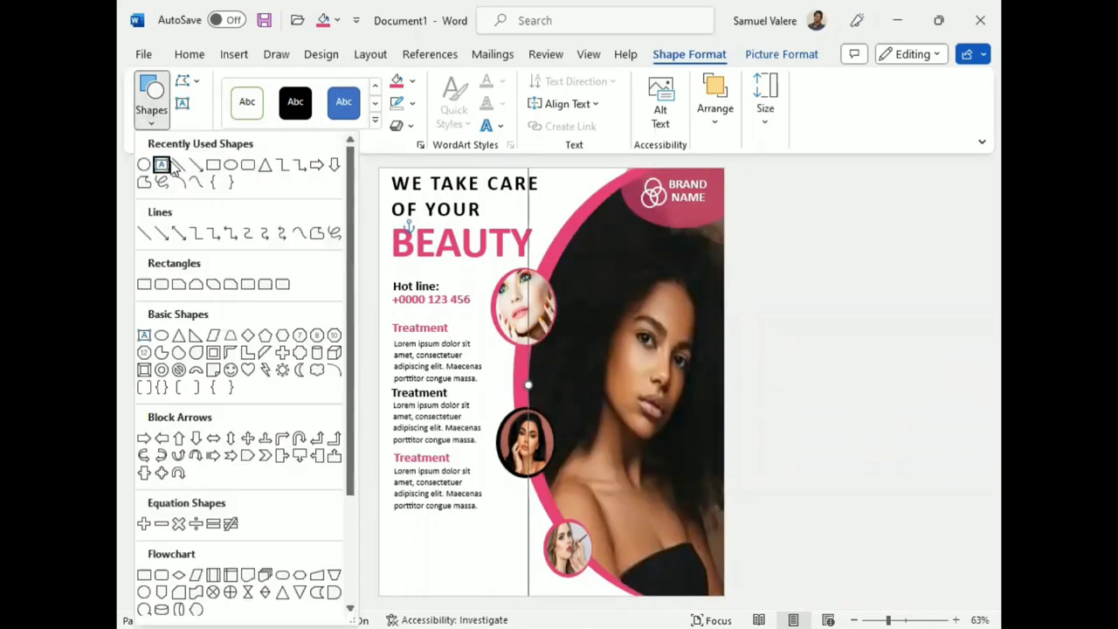
pyautogui.click(183, 166)
pyautogui.moveTo(394, 519)
pyautogui.mouseDown()
pyautogui.moveTo(493, 537)
pyautogui.moveTo(385, 544)
pyautogui.mouseUp()
pyautogui.moveTo(495, 544); pyautogui.dragTo(537, 543)
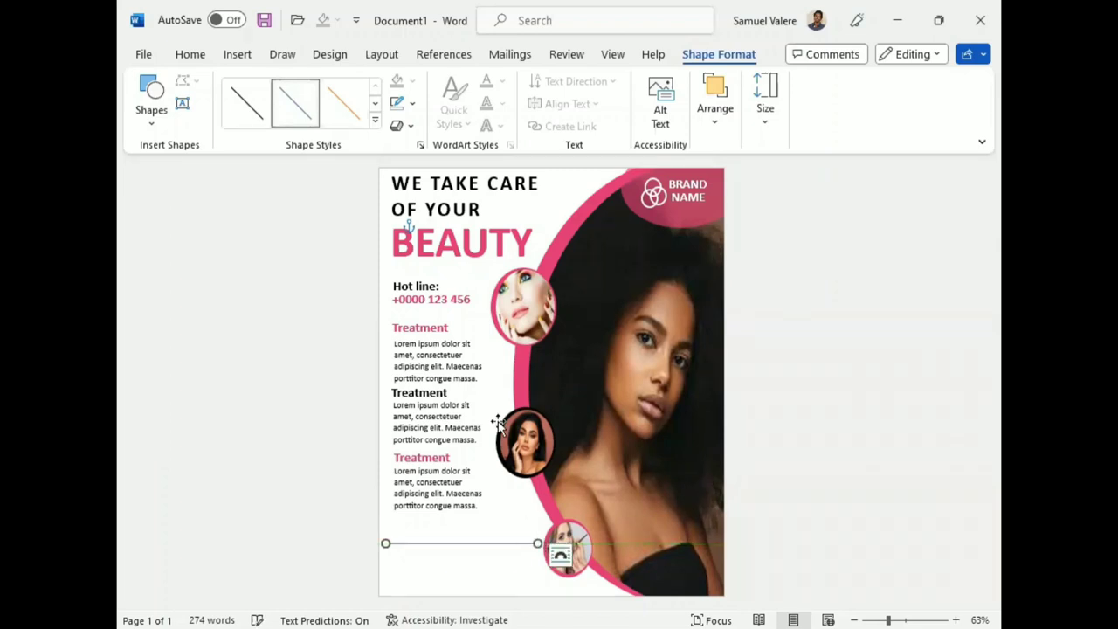
# Step: Make the divider line 3 pt thick and colour it the recent pink
pyautogui.click(412, 103)
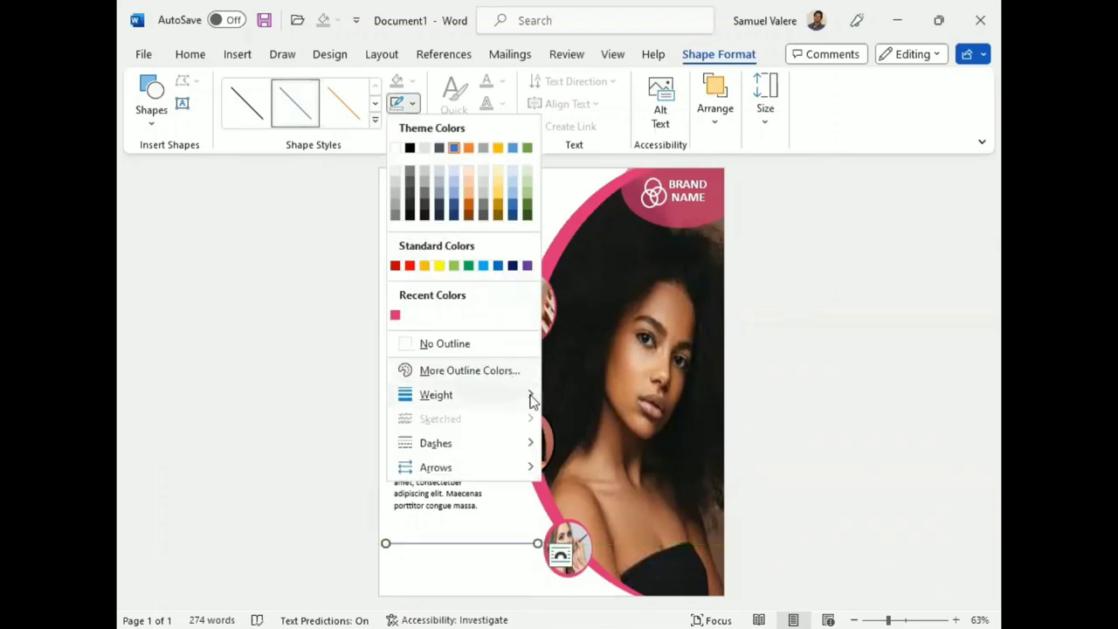
pyautogui.moveTo(530, 398)
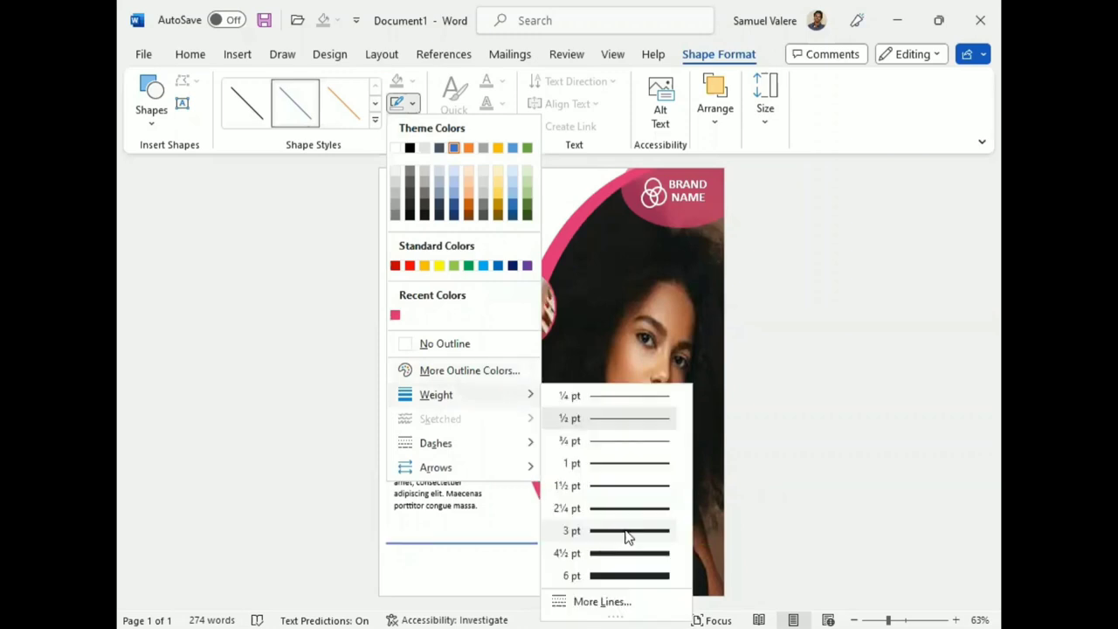
pyautogui.click(625, 531)
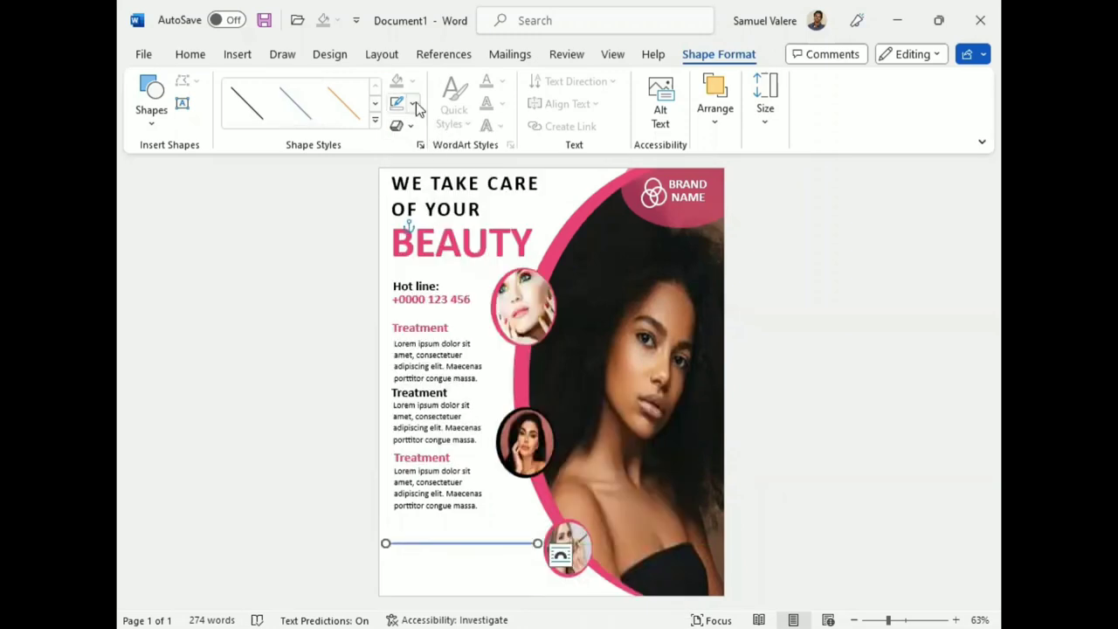
pyautogui.click(414, 103)
pyautogui.click(395, 314)
pyautogui.click(446, 305)
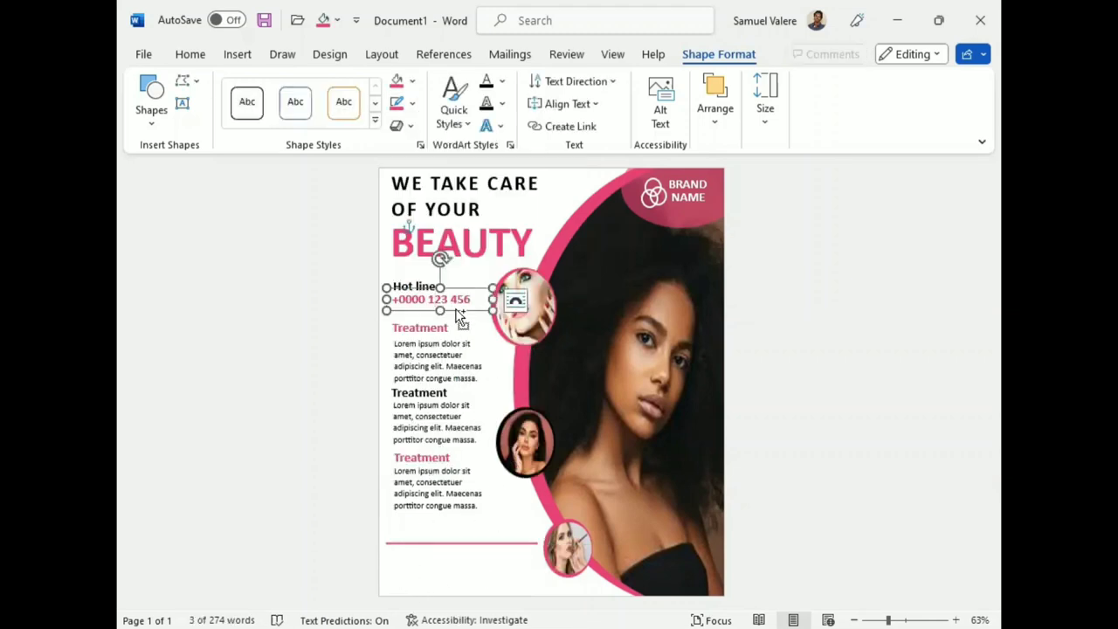
pyautogui.moveTo(460, 319)
pyautogui.mouseDown()
pyautogui.moveTo(464, 569)
pyautogui.moveTo(474, 556)
pyautogui.mouseUp()
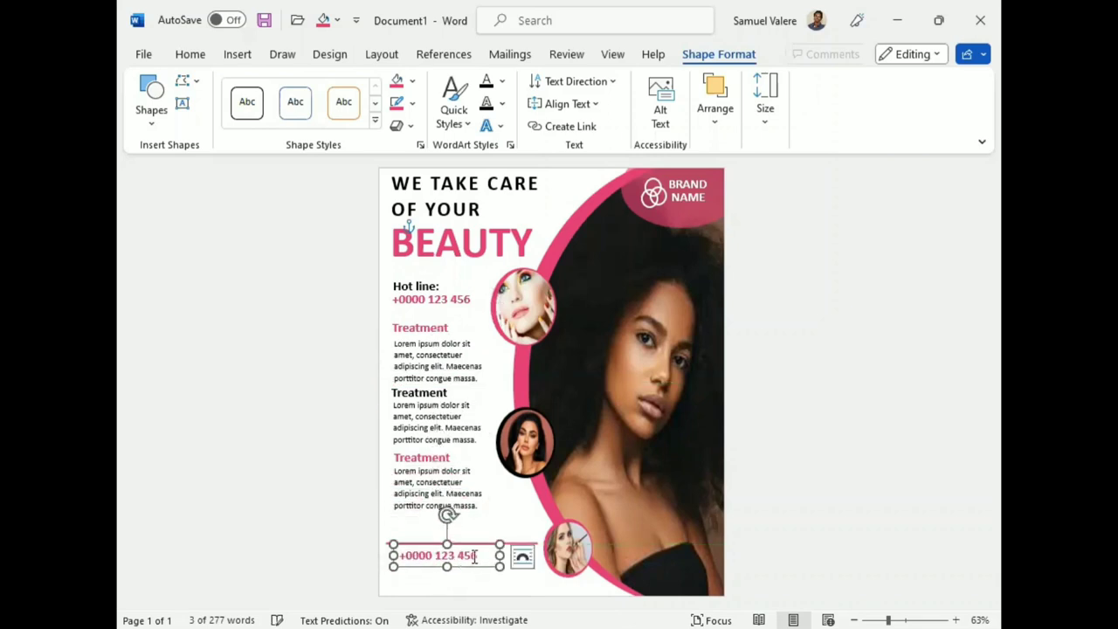
pyautogui.tripleClick(464, 555)
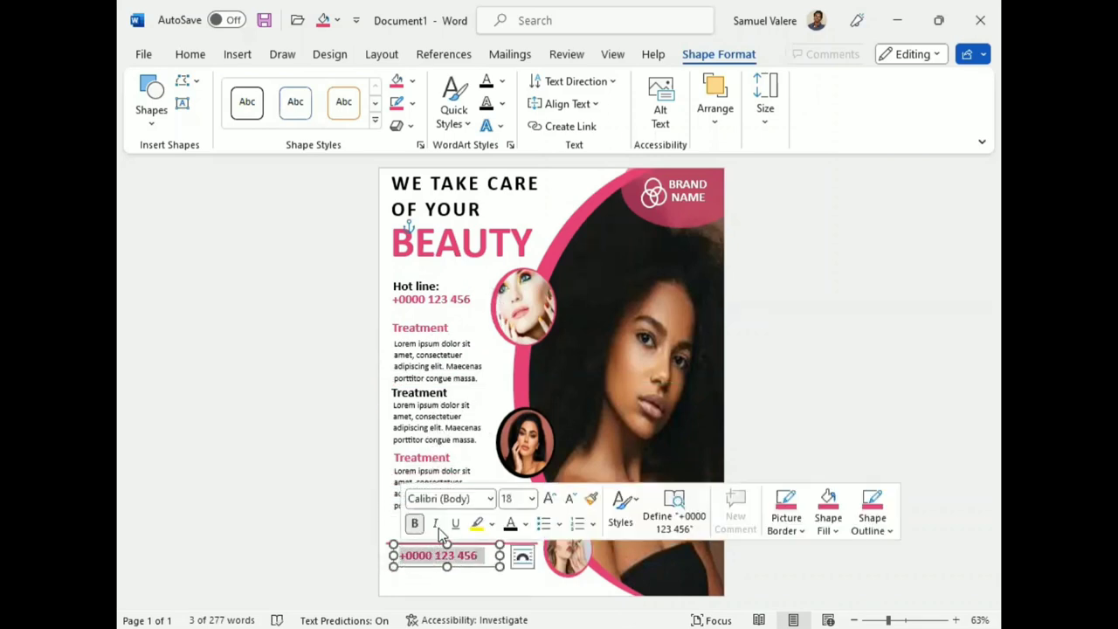
pyautogui.click(570, 499)
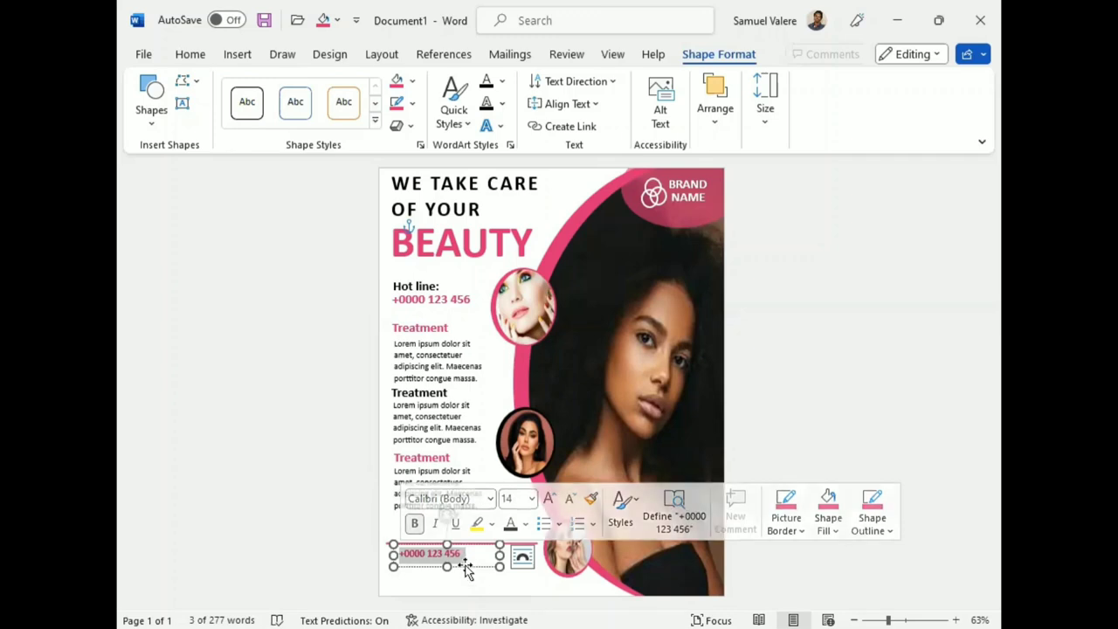
pyautogui.press('Right')
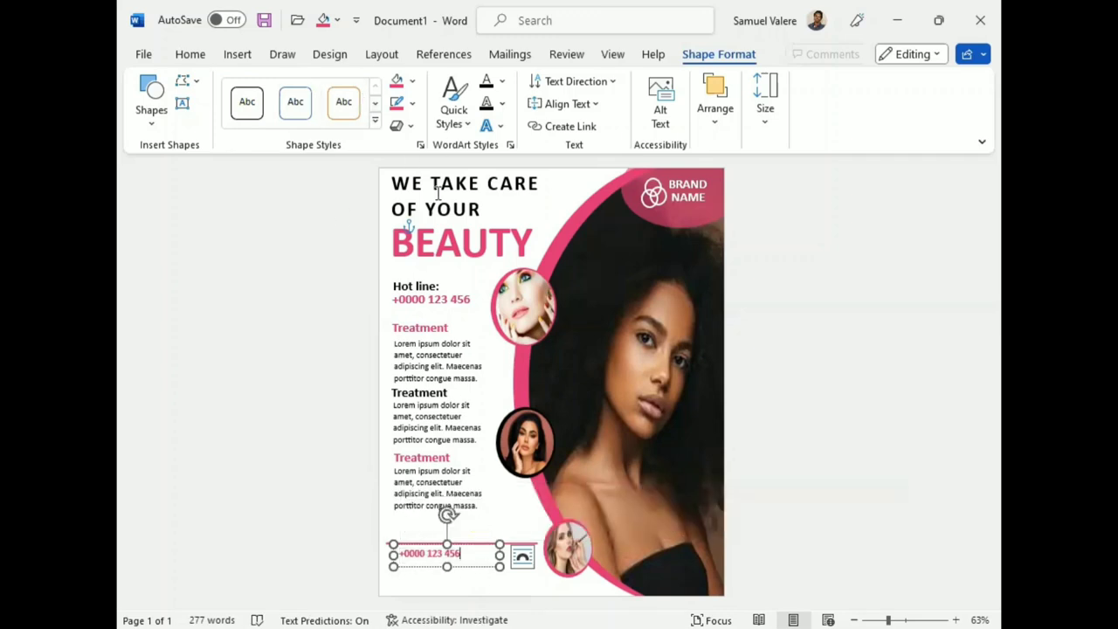
pyautogui.click(240, 56)
pyautogui.click(189, 58)
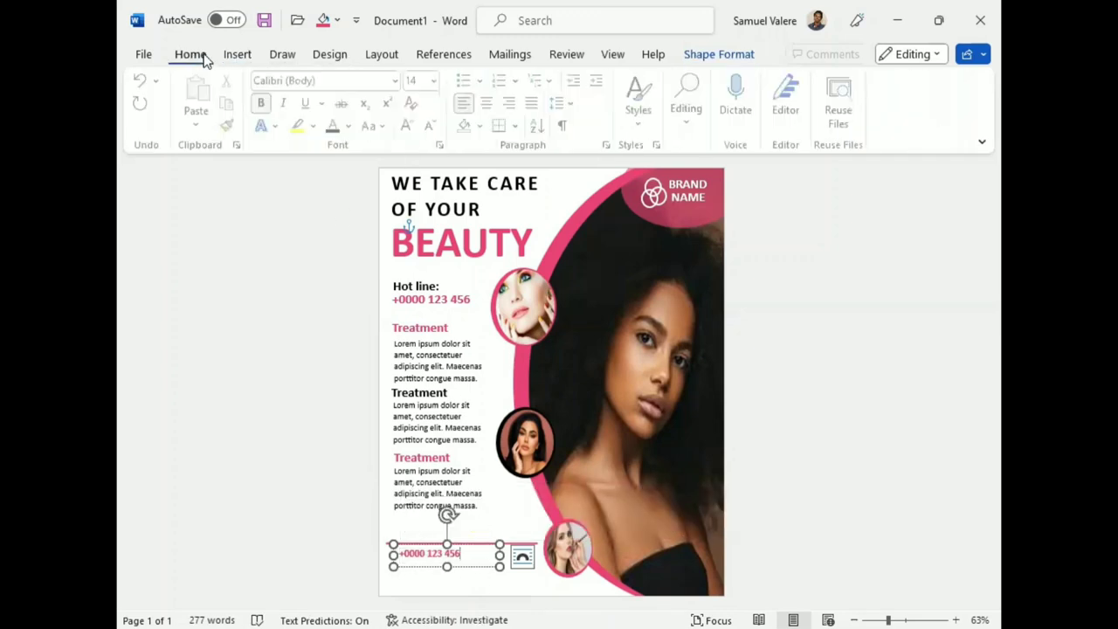
pyautogui.moveTo(462, 555); pyautogui.dragTo(395, 555)
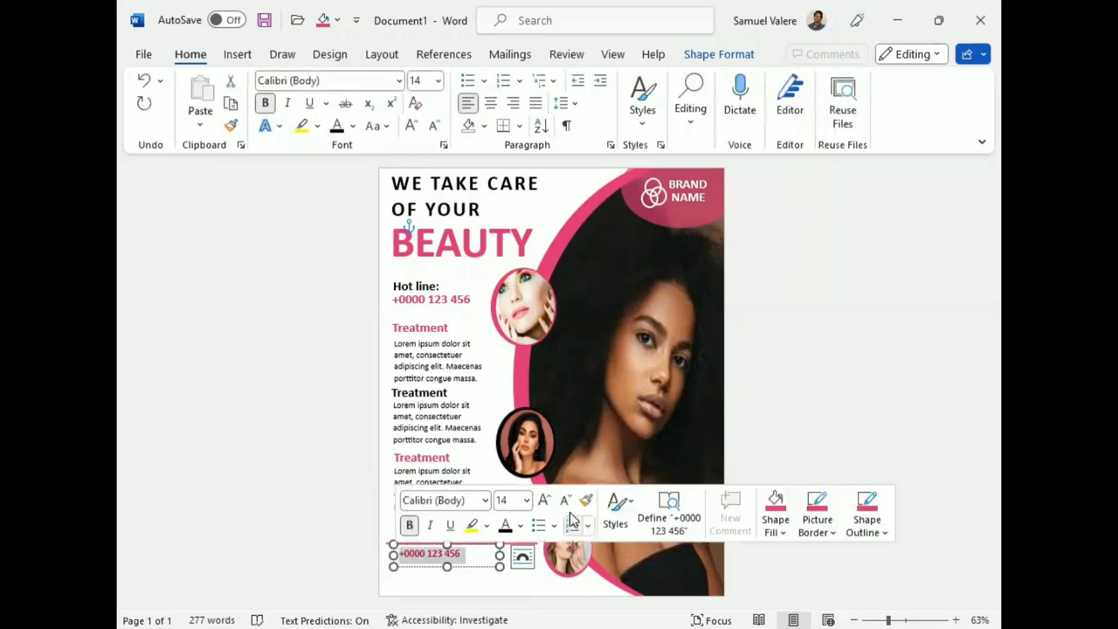
pyautogui.click(460, 557)
pyautogui.write('789')
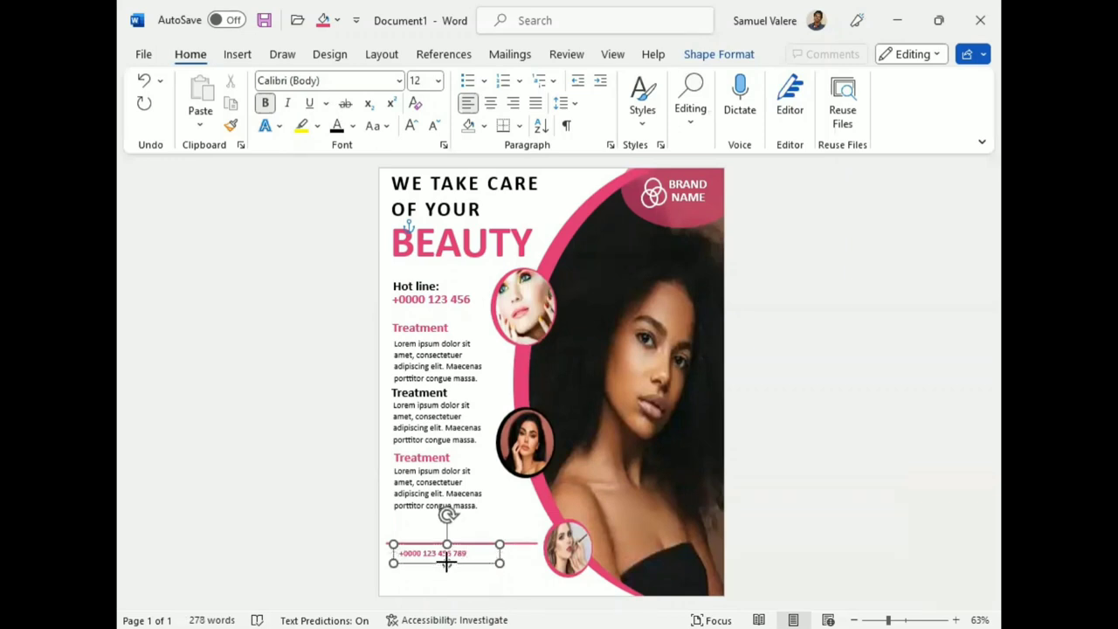
pyautogui.moveTo(446, 566); pyautogui.dragTo(476, 553)
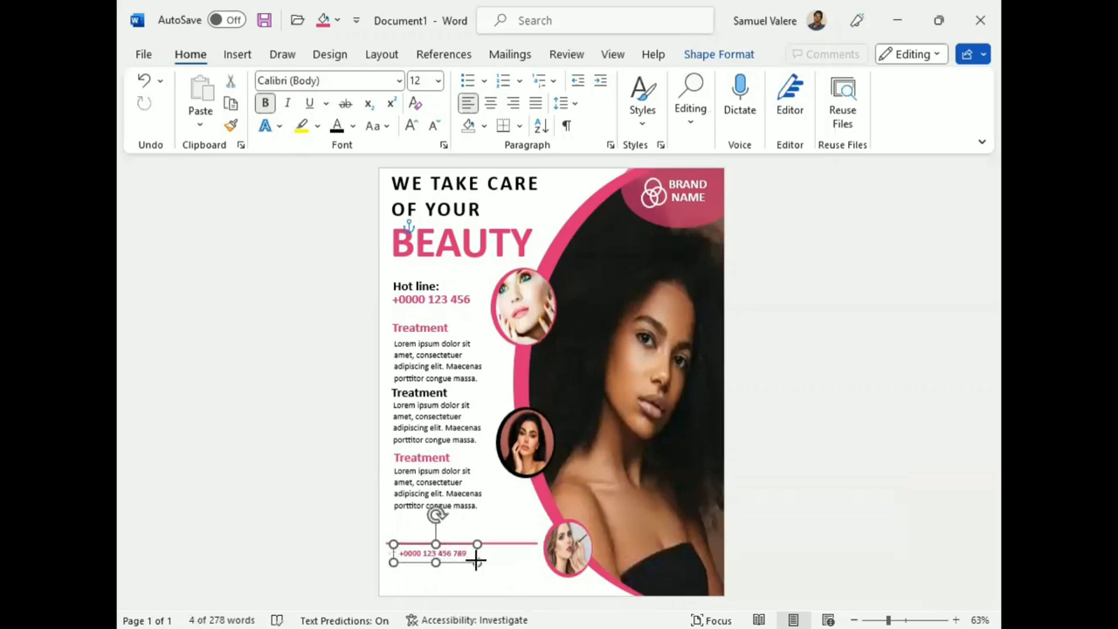
pyautogui.click(475, 559)
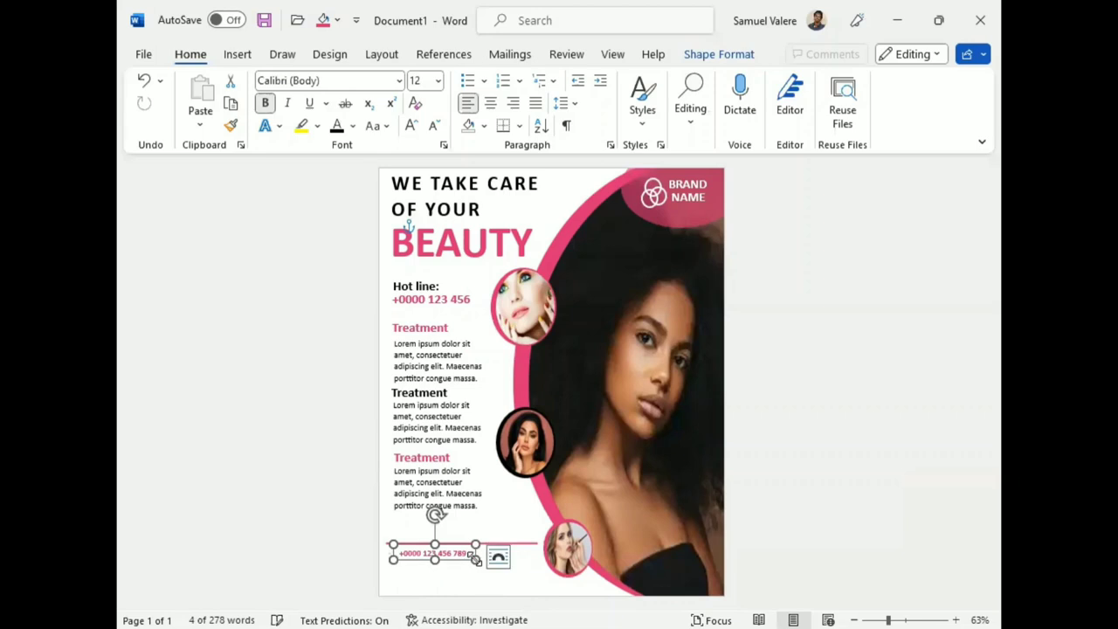
pyautogui.moveTo(455, 566); pyautogui.dragTo(457, 572)
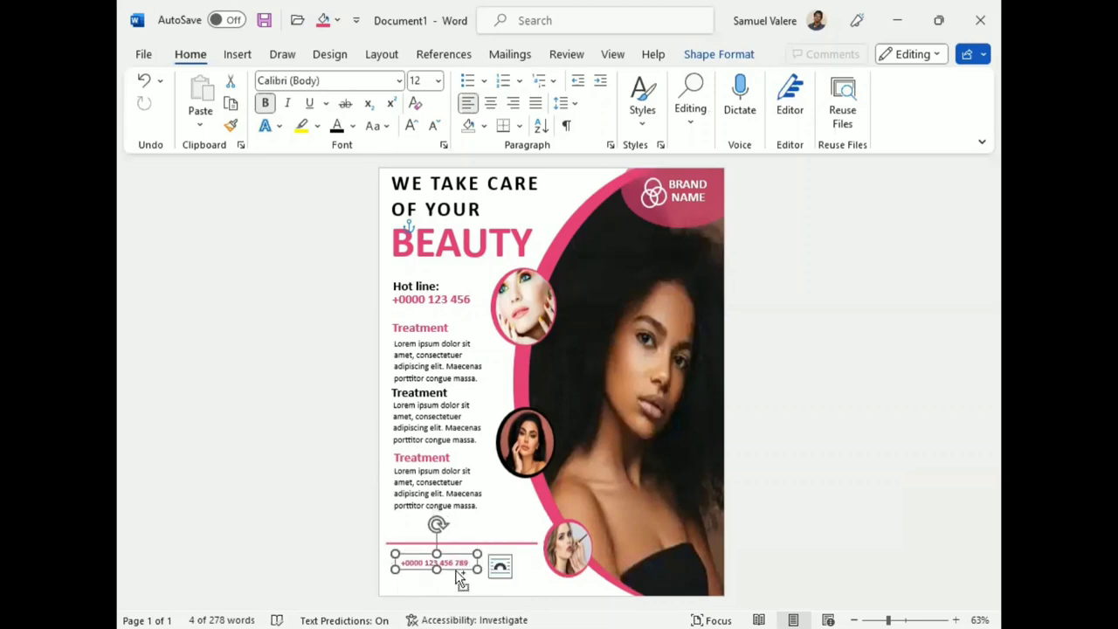
# Step: Duplicate the footer phone number directly beneath the original and align the two
pyautogui.moveTo(456, 572); pyautogui.dragTo(445, 589)
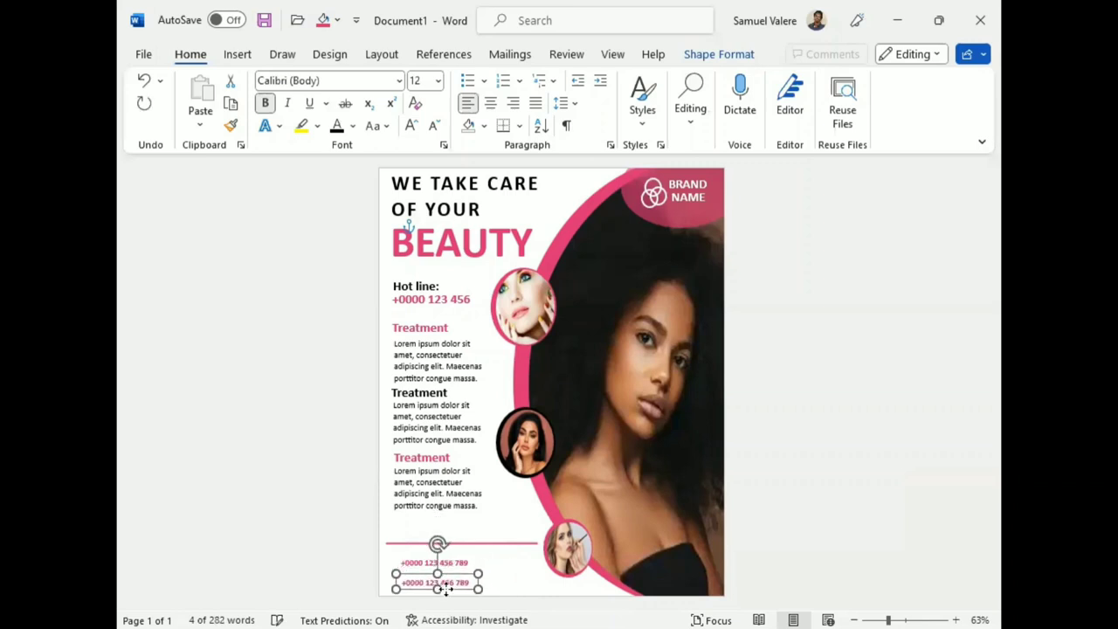
pyautogui.moveTo(446, 591); pyautogui.dragTo(441, 588)
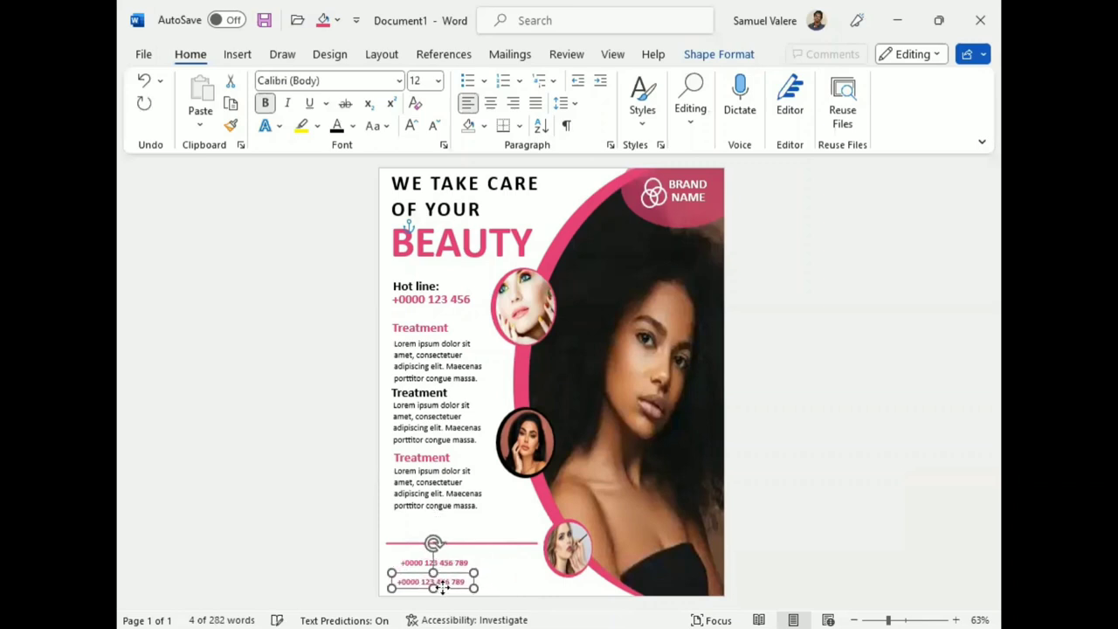
pyautogui.click(447, 559)
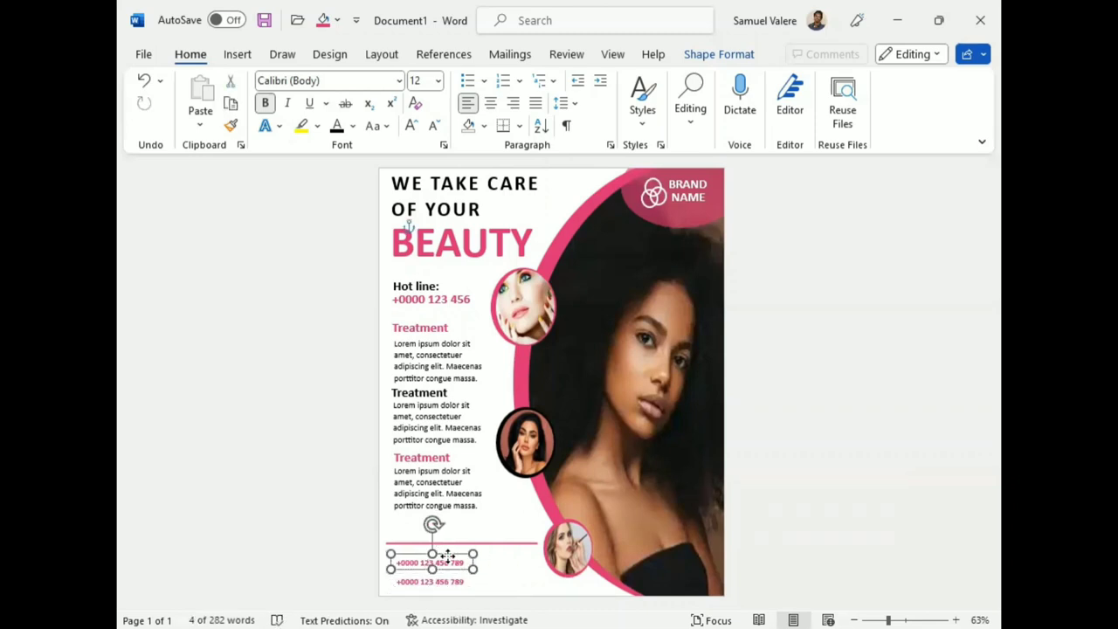
pyautogui.moveTo(448, 556); pyautogui.dragTo(448, 563)
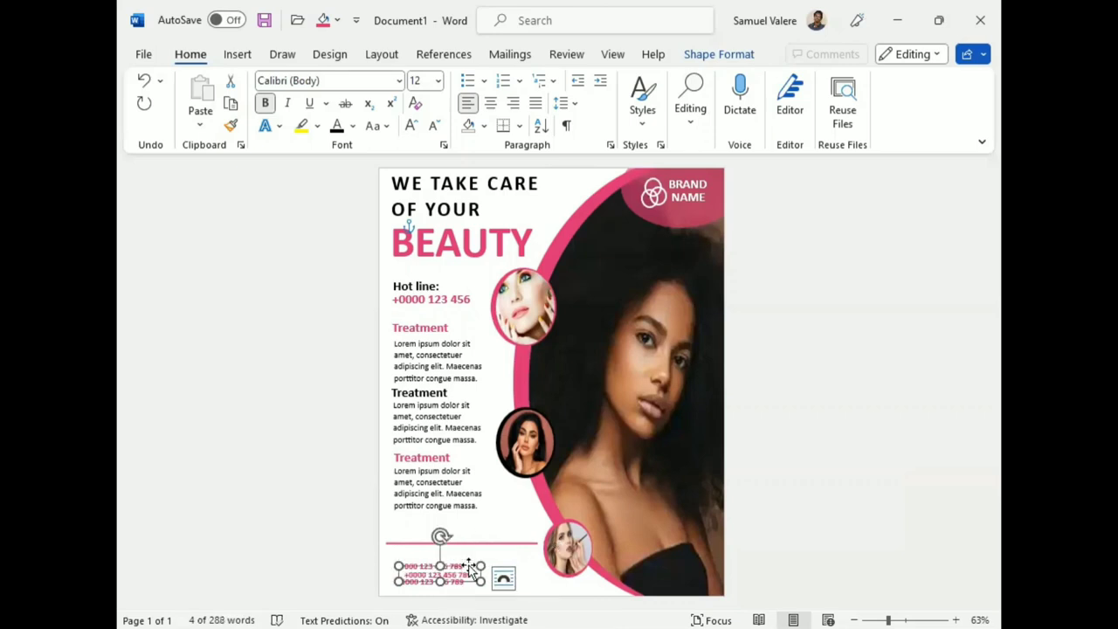
# Step: Place another copy to the right and begin replacing its text, typing 'e'
pyautogui.moveTo(460, 557); pyautogui.dragTo(536, 559)
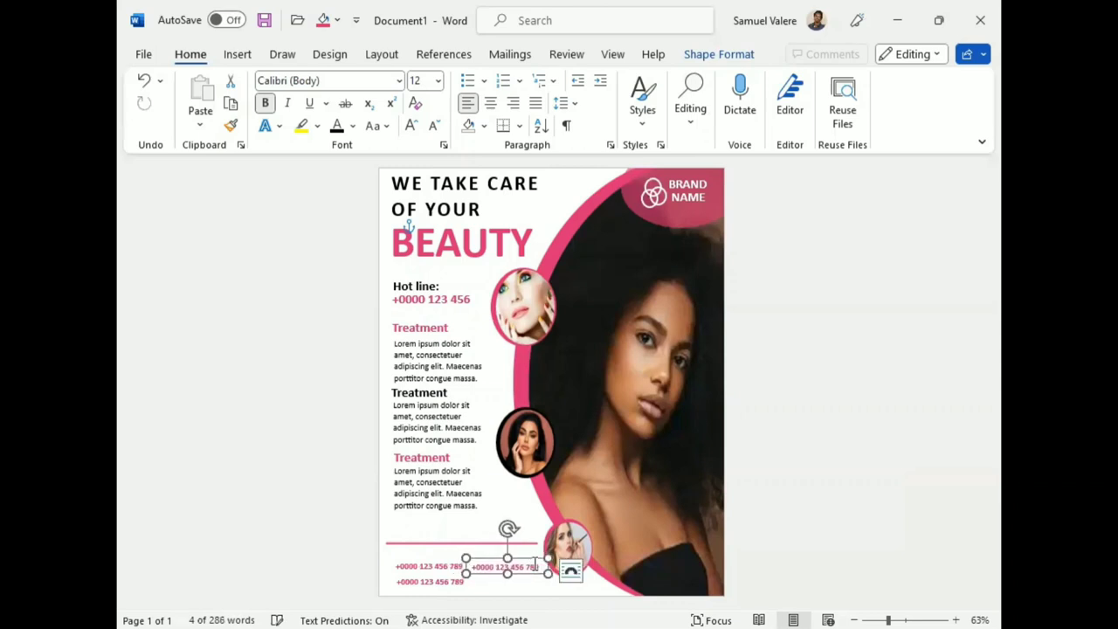
pyautogui.moveTo(536, 559); pyautogui.dragTo(539, 557)
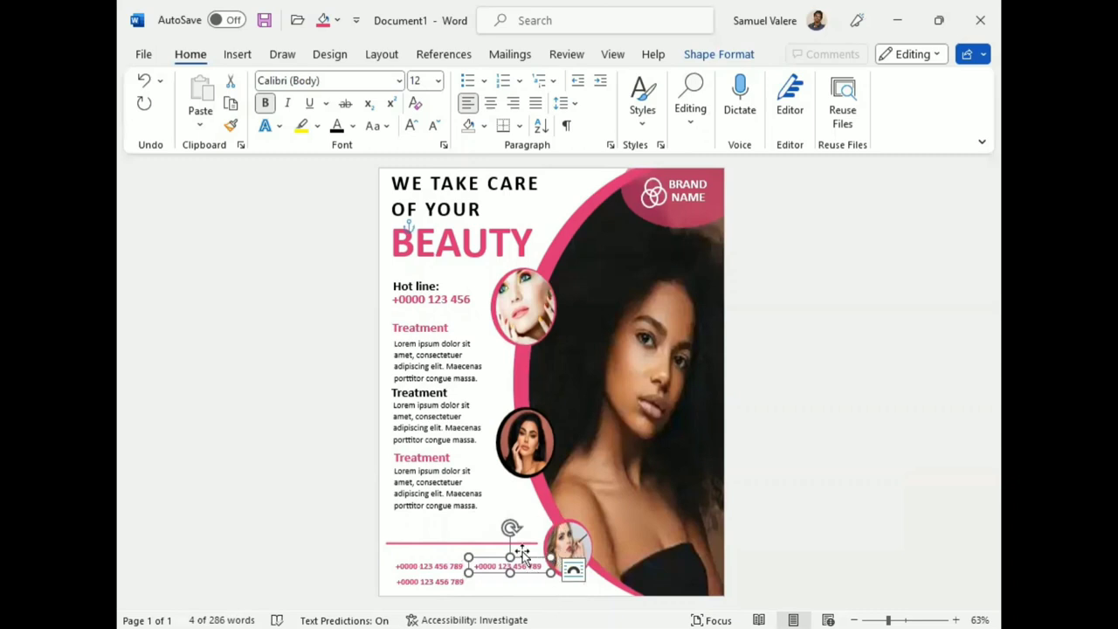
pyautogui.tripleClick(527, 568)
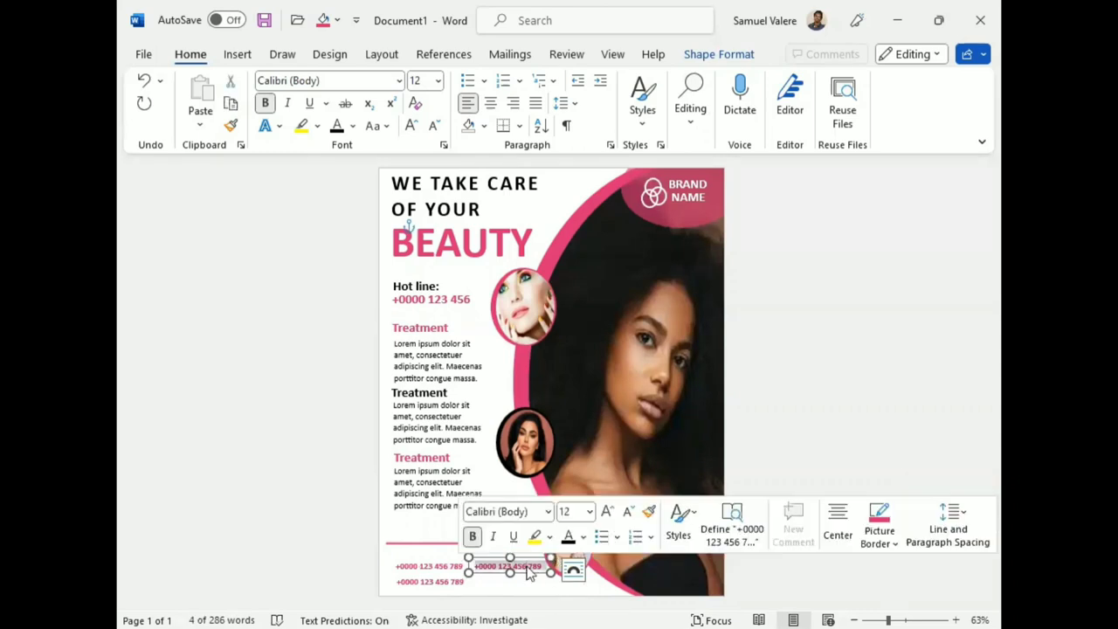
pyautogui.write('example@gmail.co')
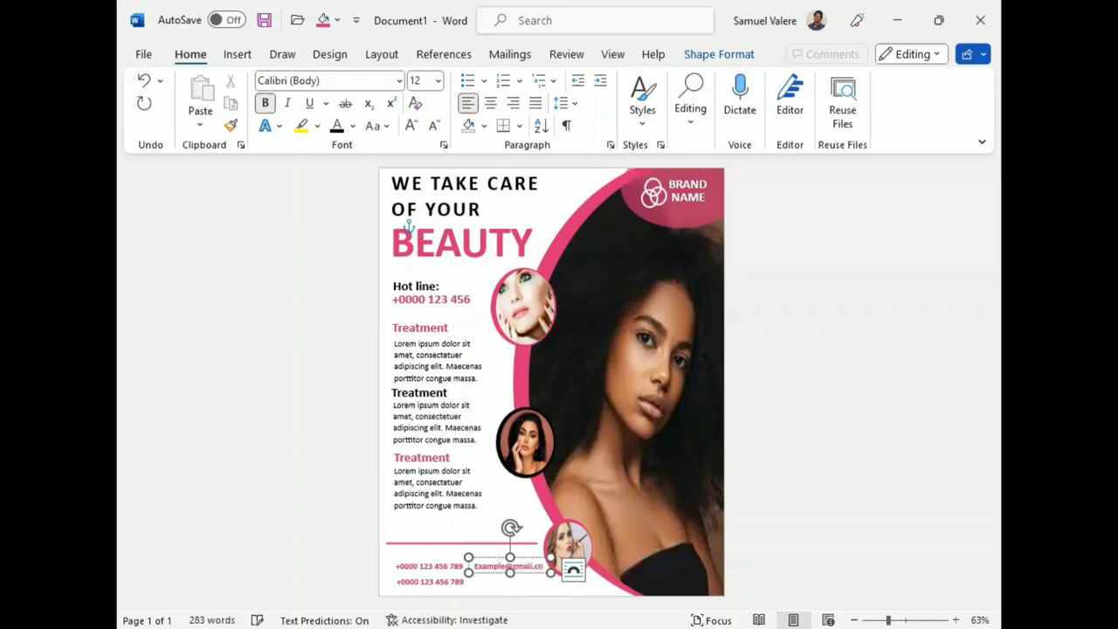
# Step: Widen the email text box slightly and remove the bold from the email text
pyautogui.moveTo(550, 564); pyautogui.dragTo(476, 566)
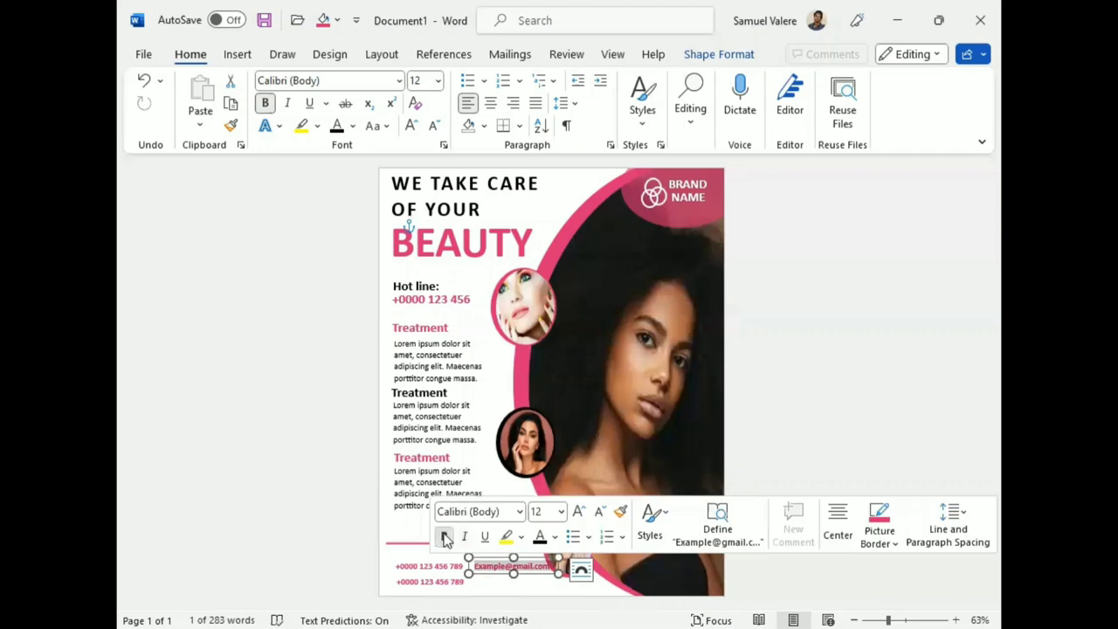
pyautogui.click(443, 535)
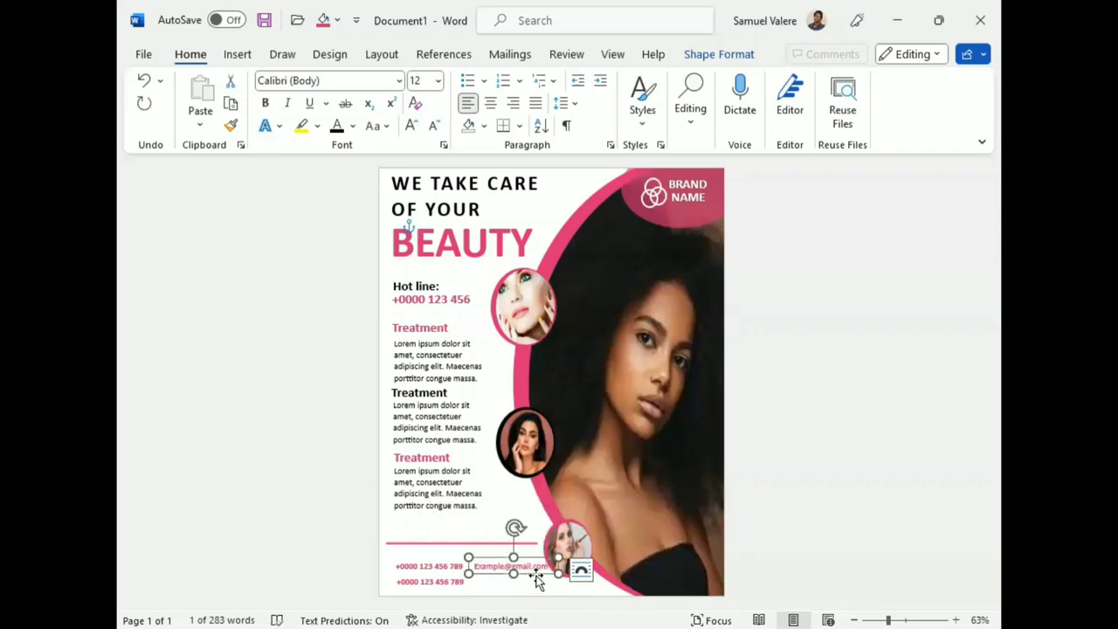
pyautogui.press('Left')
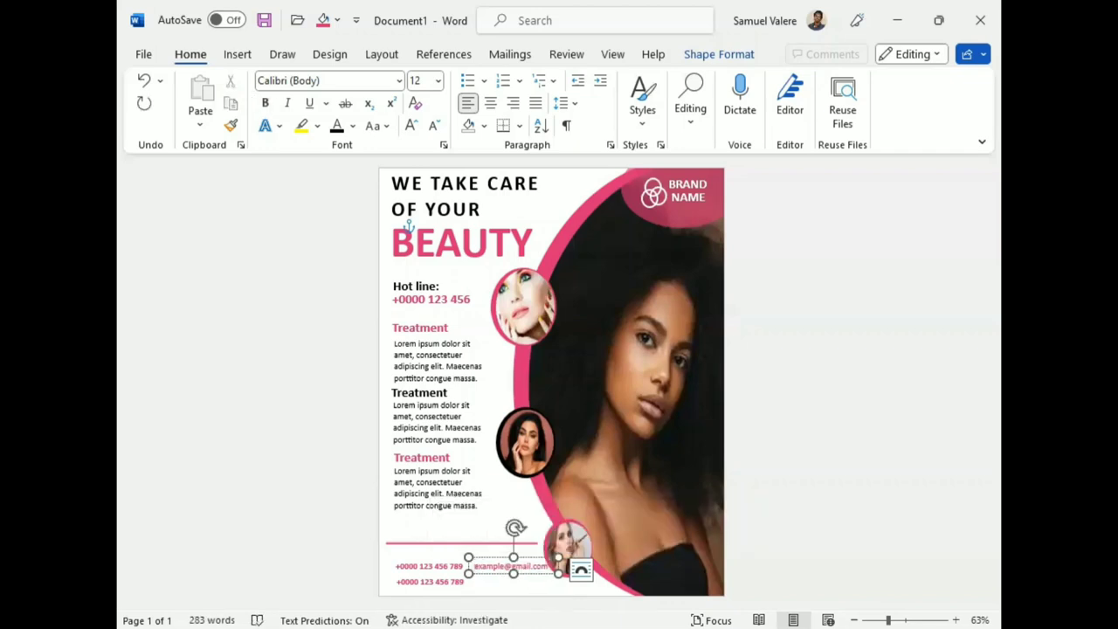
pyautogui.click(489, 576)
pyautogui.moveTo(493, 583); pyautogui.dragTo(504, 593)
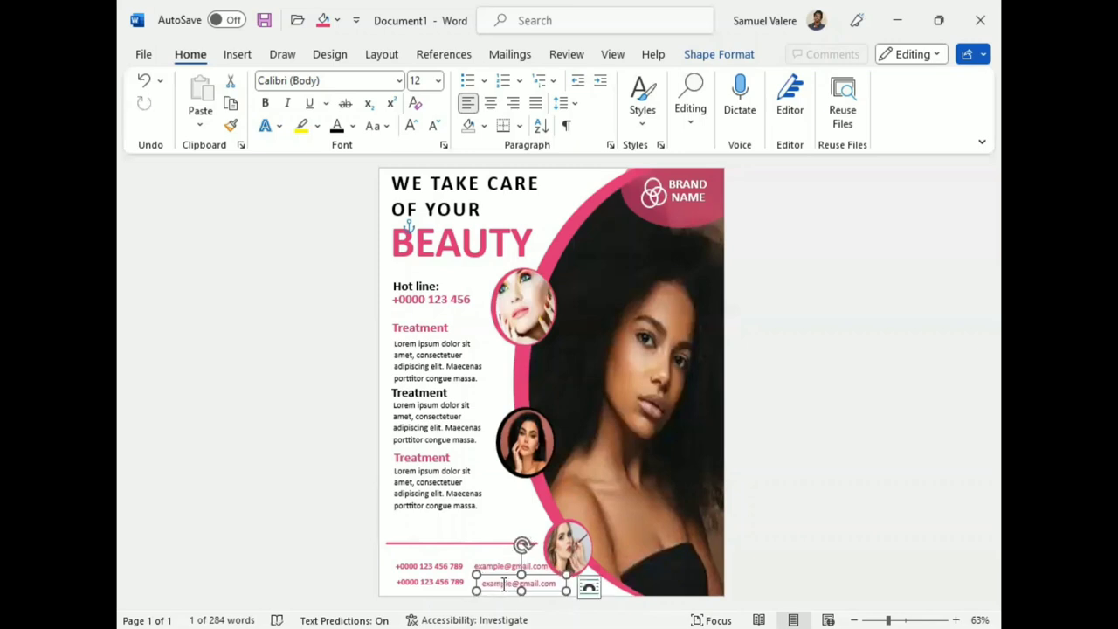
pyautogui.click(504, 584)
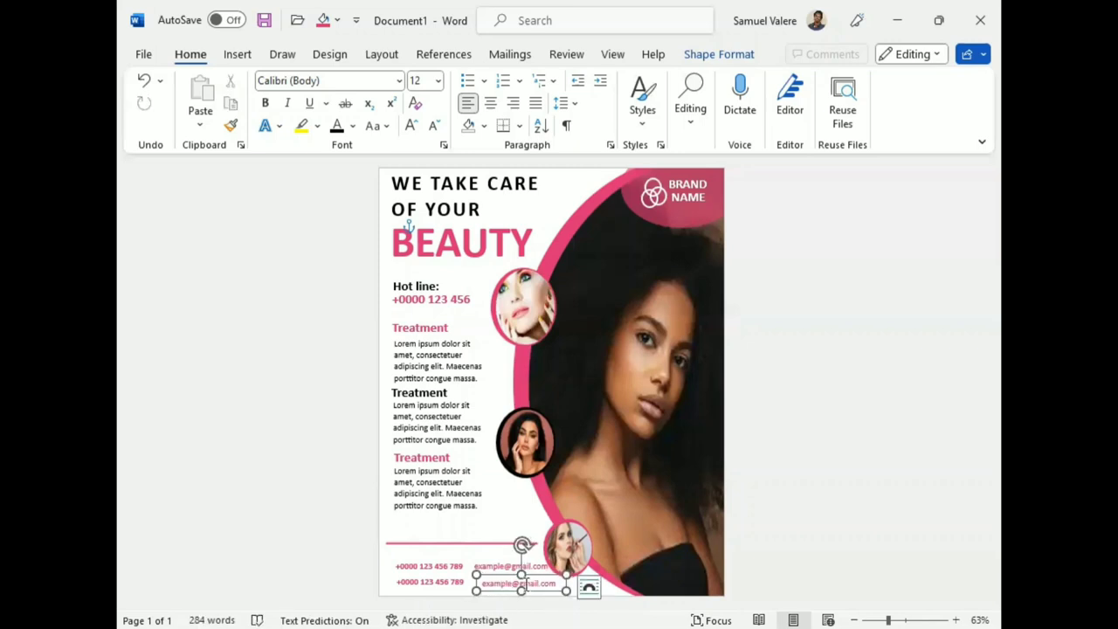
pyautogui.doubleClick(504, 583)
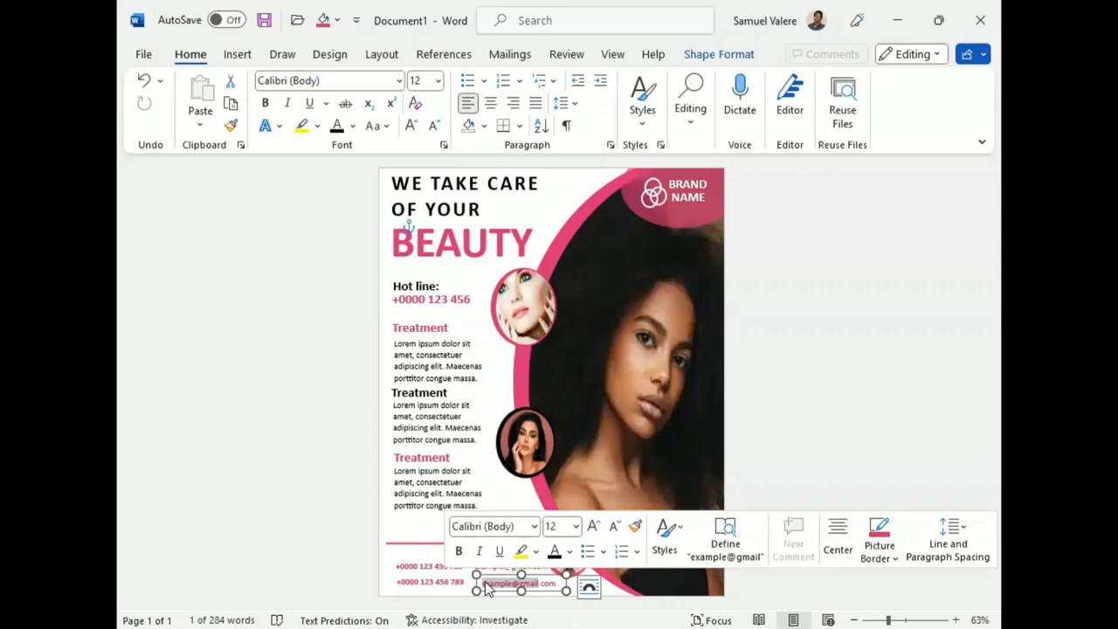
pyautogui.write('www.comwj')
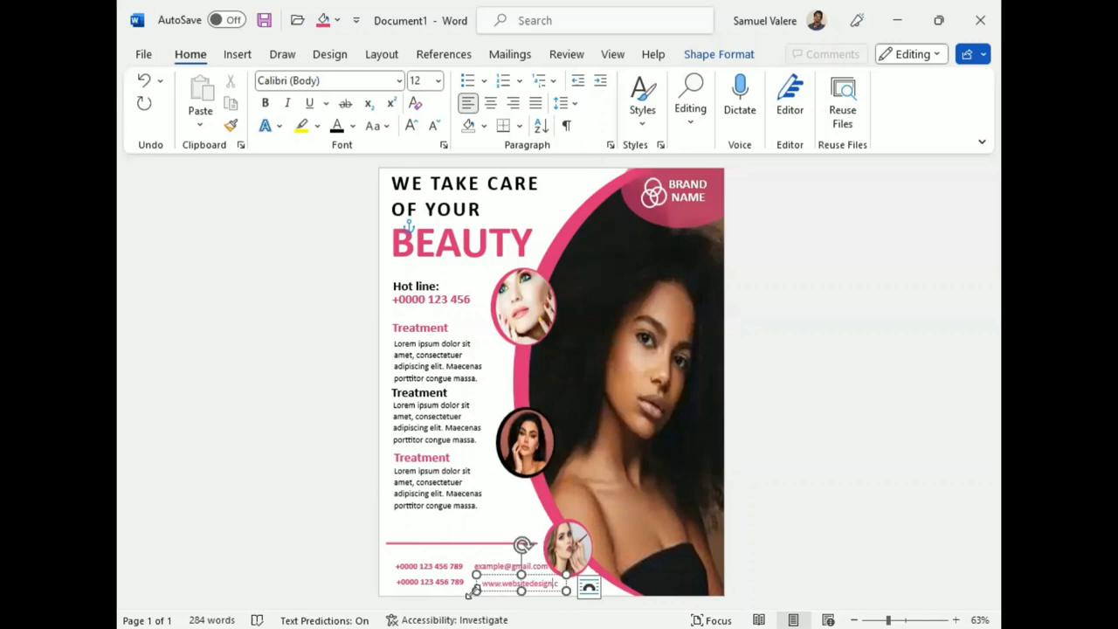
pyautogui.moveTo(566, 590); pyautogui.dragTo(576, 592)
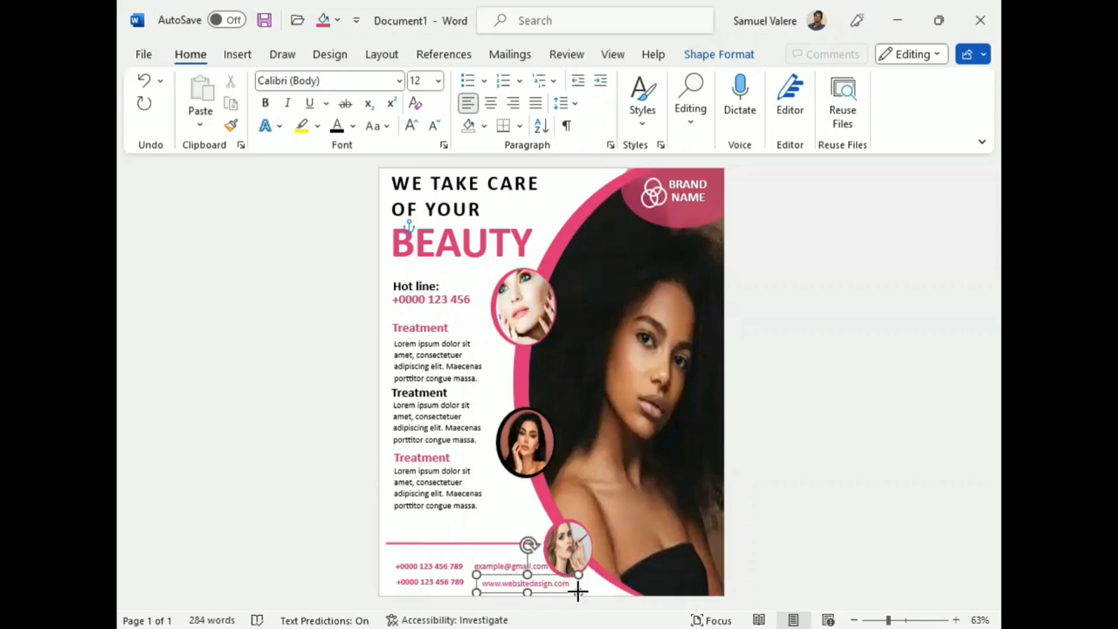
pyautogui.moveTo(507, 593); pyautogui.dragTo(499, 593)
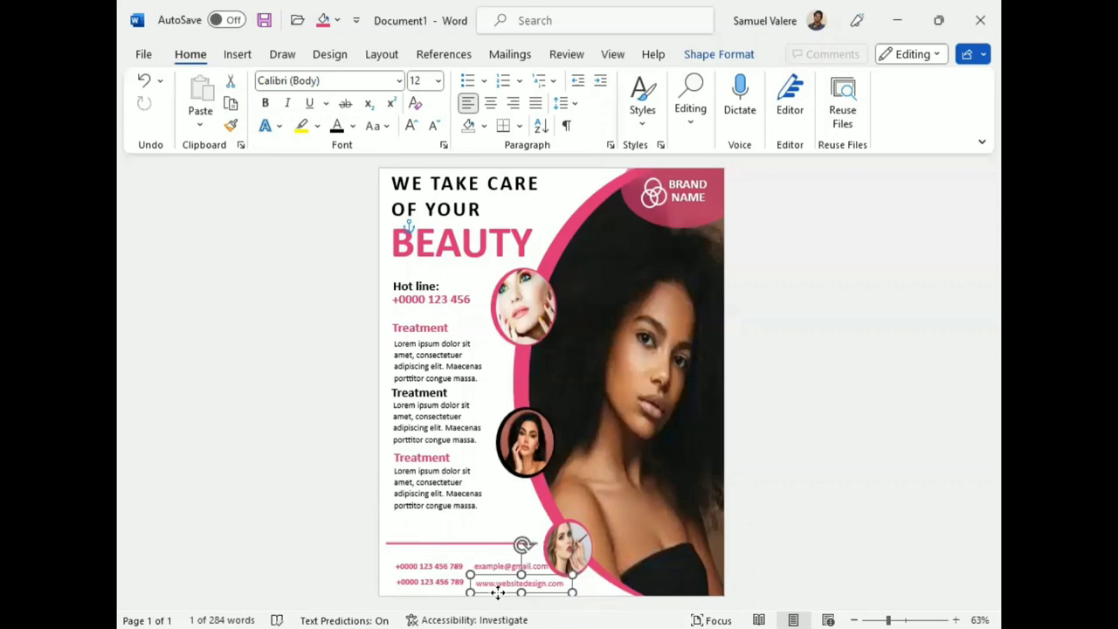
pyautogui.click(446, 587)
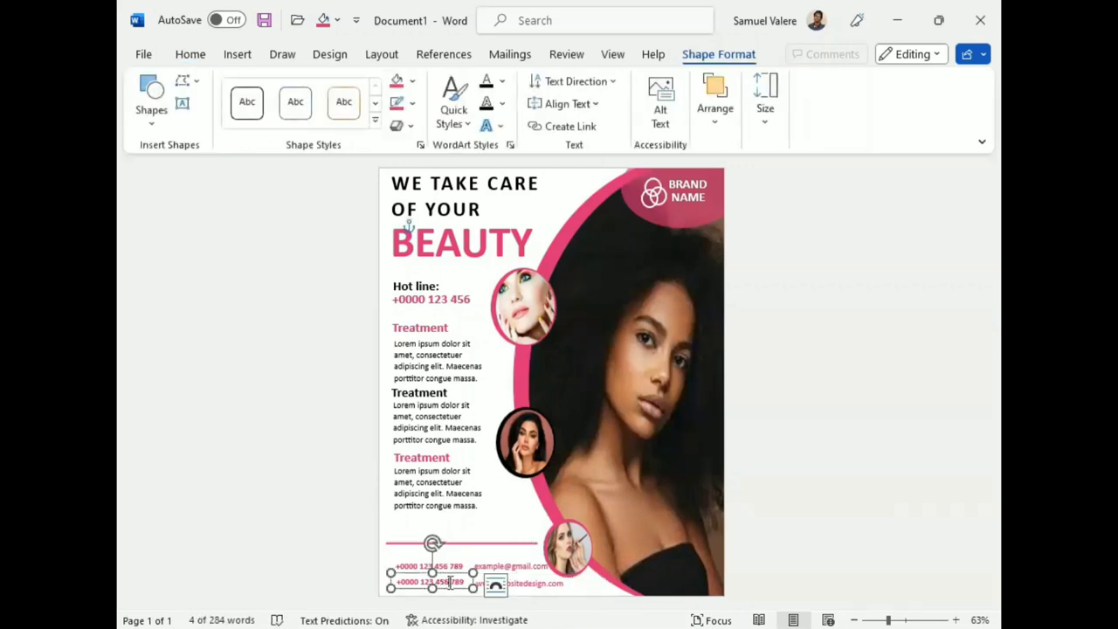
pyautogui.moveTo(458, 575); pyautogui.dragTo(397, 567)
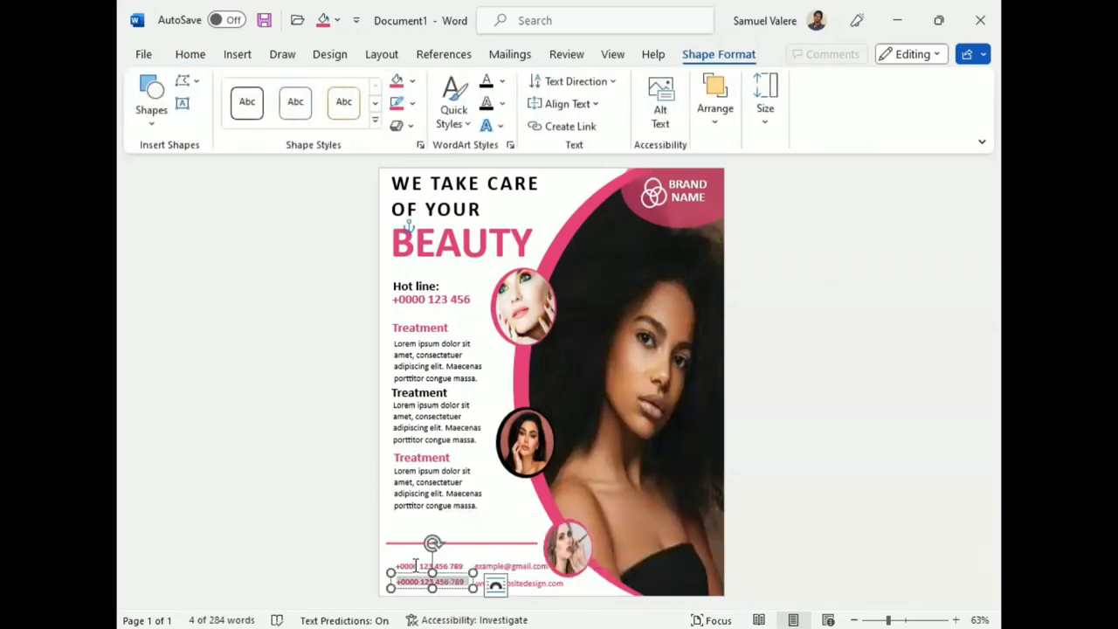
# Step: Insert the phone icon picture from the Icon folder, then undo that insertion
pyautogui.click(237, 54)
pyautogui.click(258, 122)
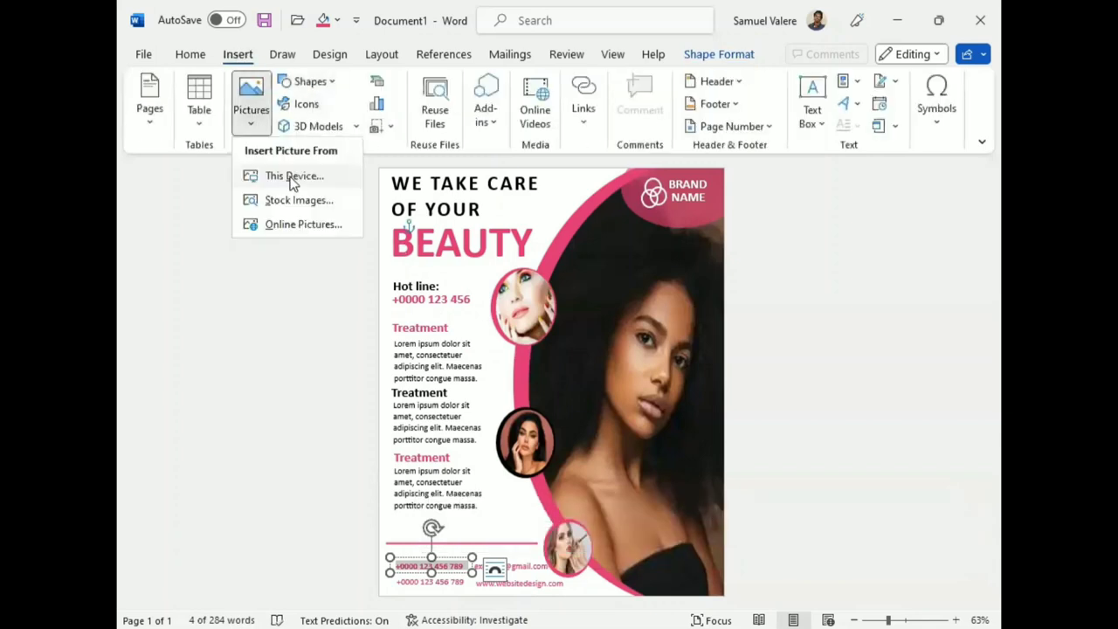
pyautogui.click(294, 178)
pyautogui.scroll(3, 210, 236)
pyautogui.scroll(3, 209, 240)
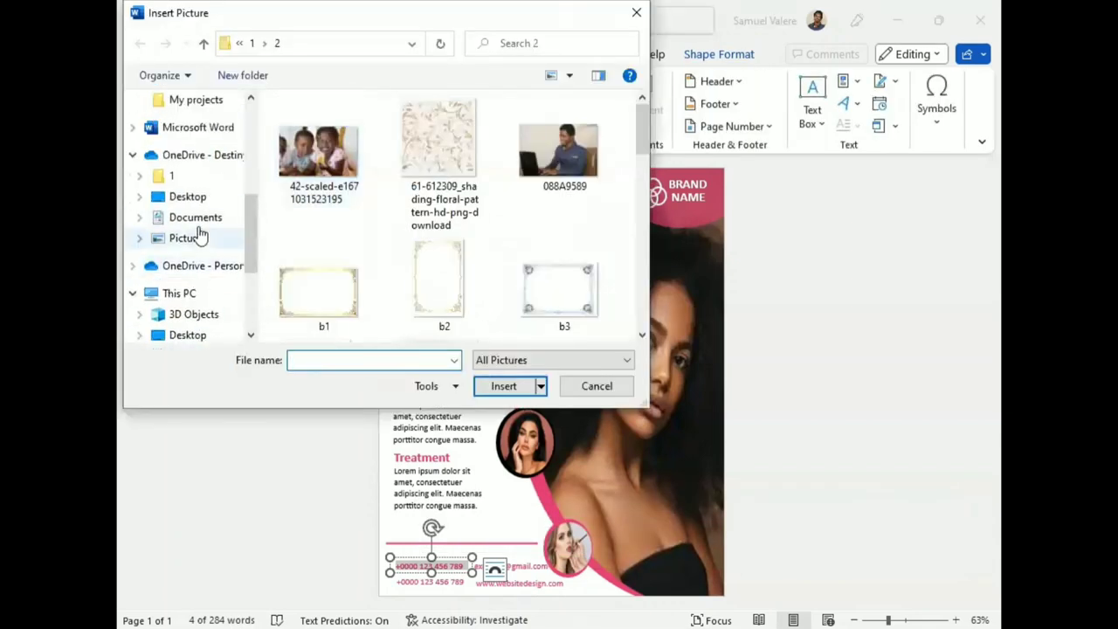
pyautogui.scroll(3, 210, 249)
pyautogui.scroll(5, 209, 247)
pyautogui.click(179, 182)
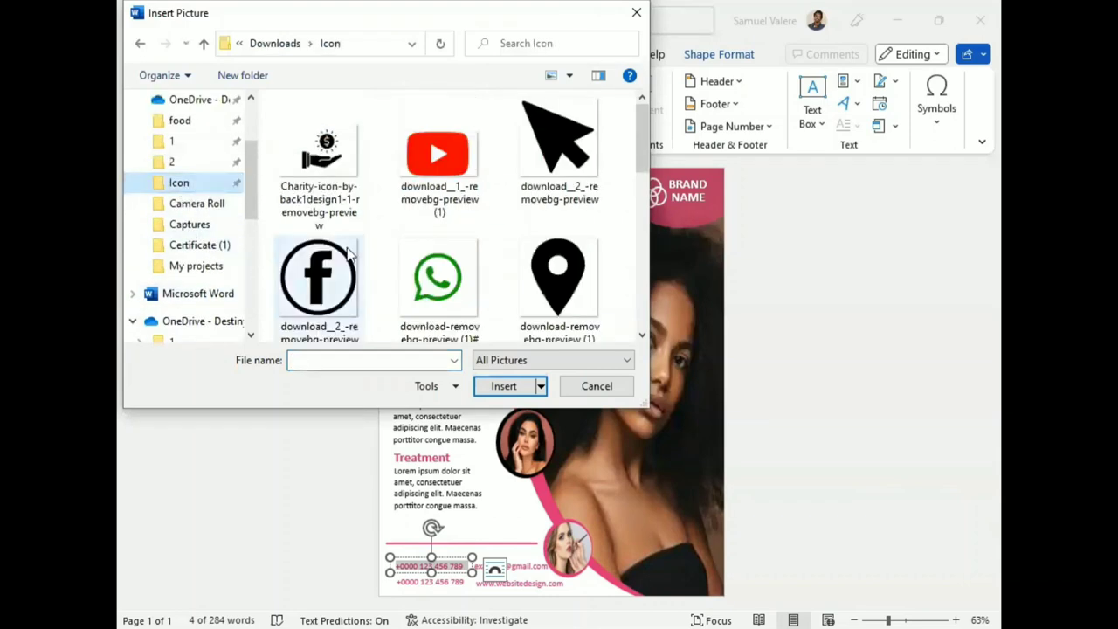
pyautogui.scroll(-3, 419, 222)
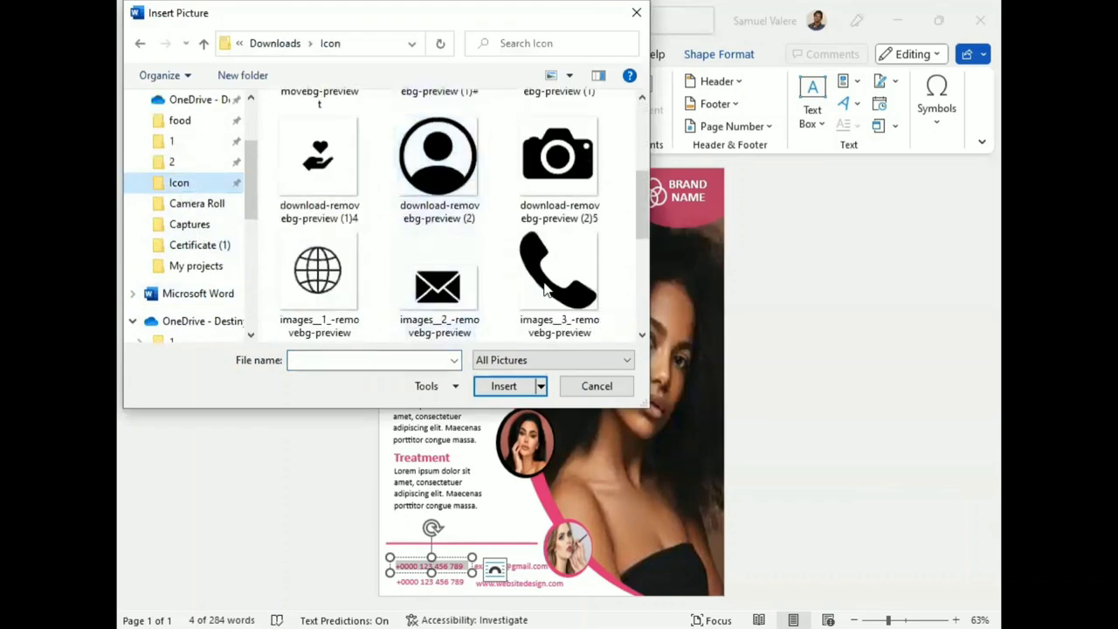
pyautogui.click(548, 282)
pyautogui.click(503, 386)
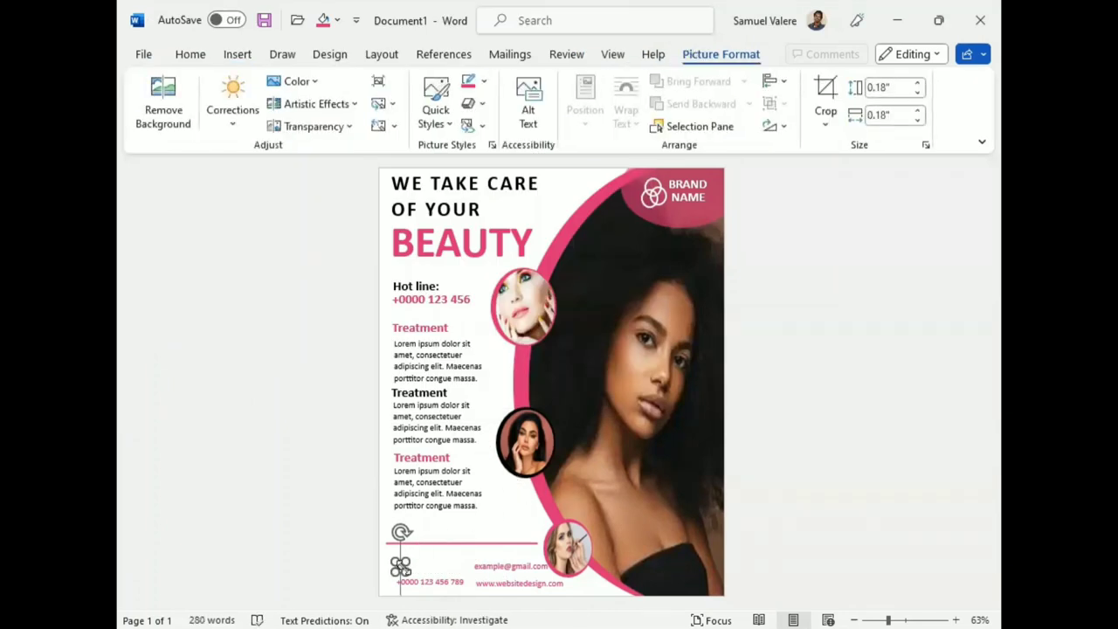
pyautogui.click(190, 55)
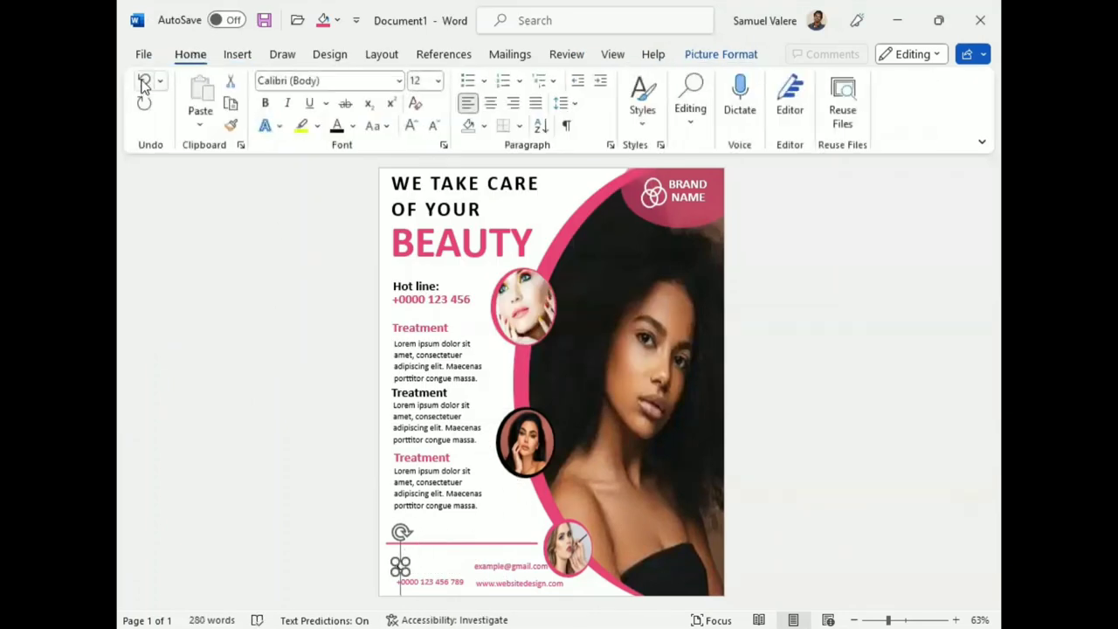
pyautogui.click(145, 81)
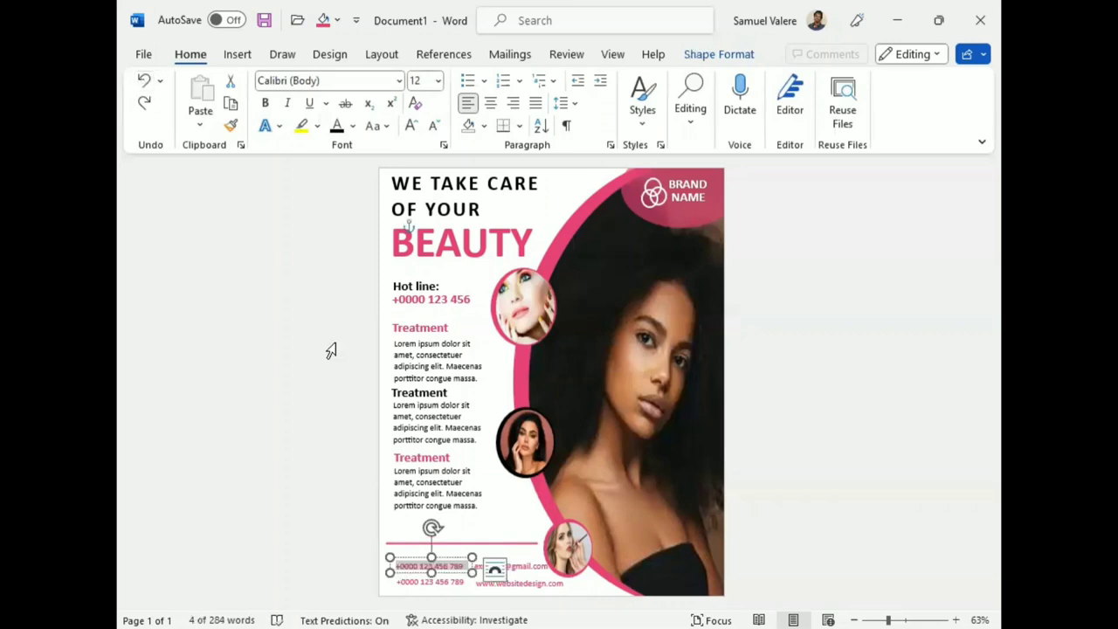
# Step: Re-insert the phone icon picture and float it in front of text
pyautogui.click(393, 552)
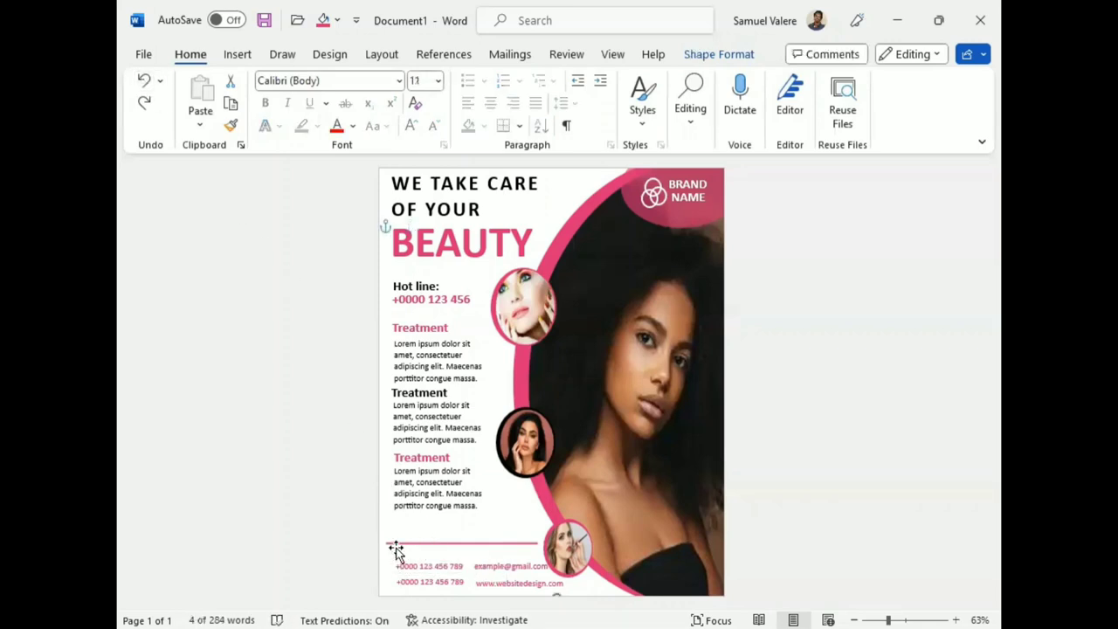
pyautogui.click(238, 55)
pyautogui.click(248, 124)
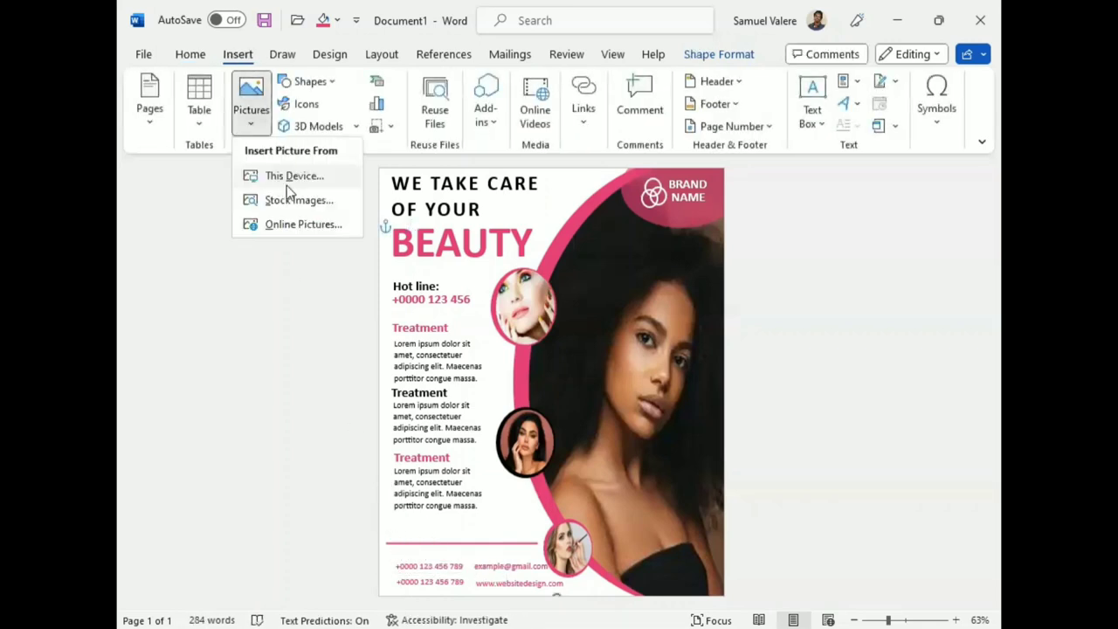
pyautogui.click(285, 182)
pyautogui.scroll(-3, 450, 247)
pyautogui.click(556, 155)
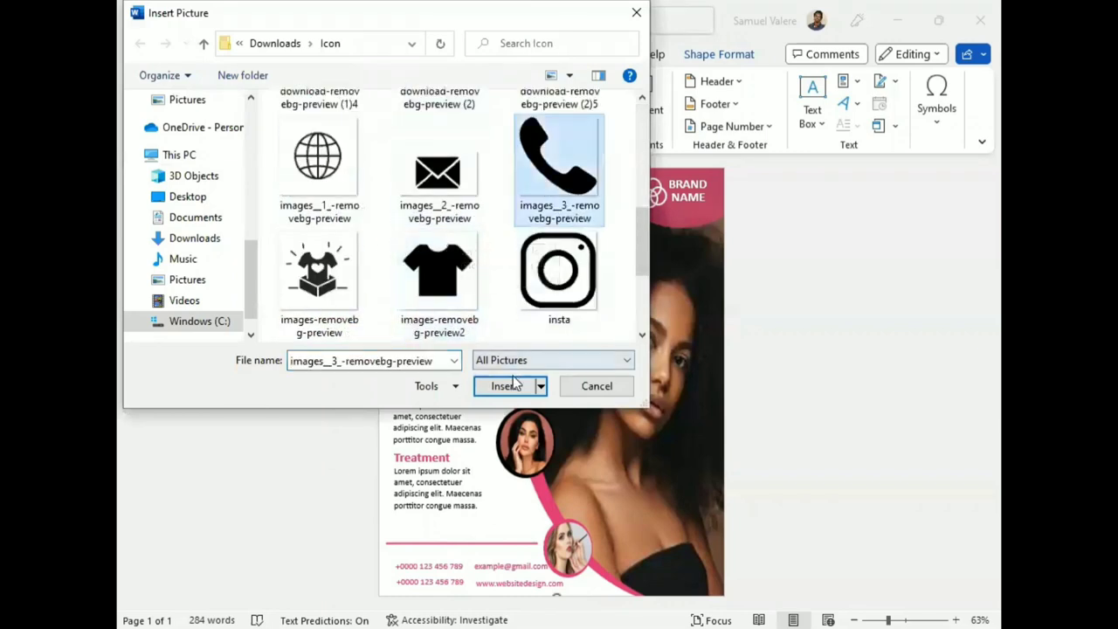
pyautogui.click(504, 385)
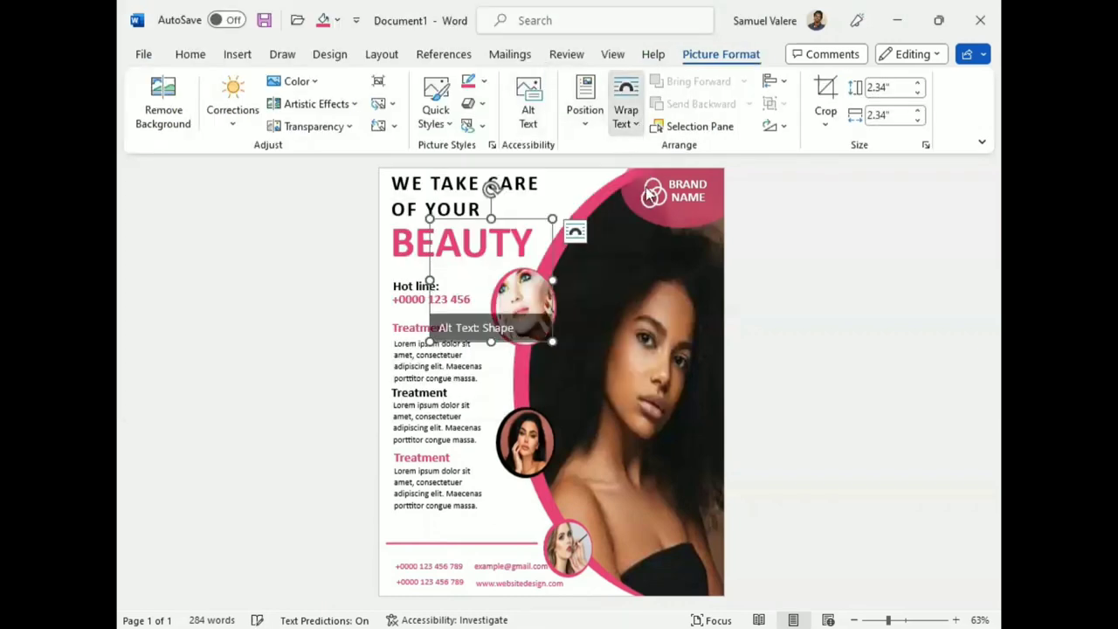
pyautogui.click(626, 111)
pyautogui.press('Return')
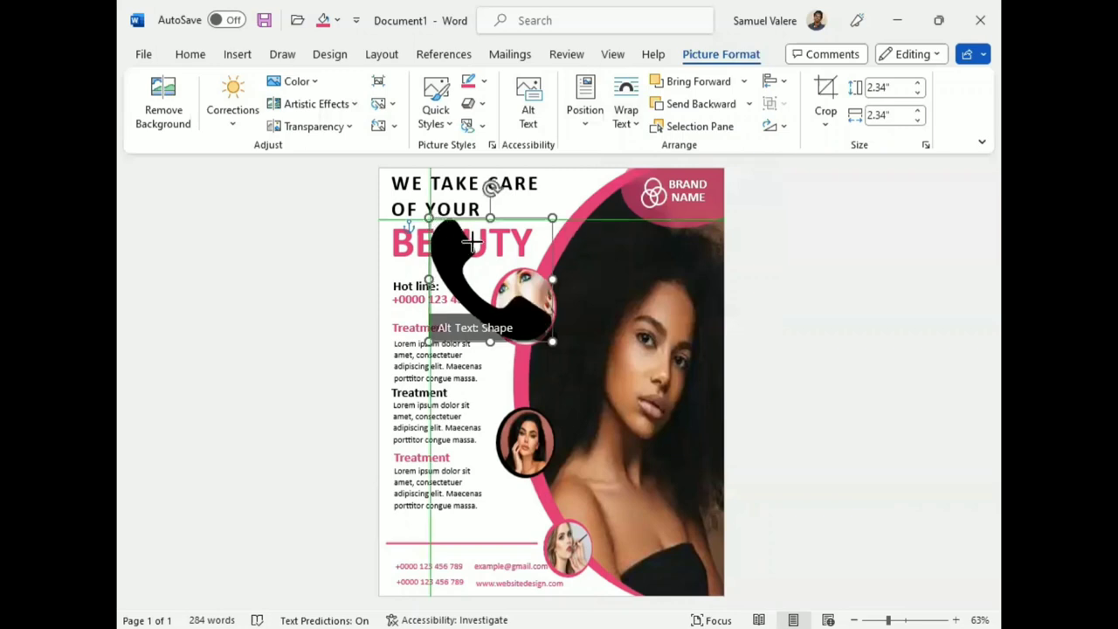
# Step: Shrink the phone icon to 0.18 inch and nudge it beside the phone number
pyautogui.moveTo(428, 219)
pyautogui.mouseDown()
pyautogui.moveTo(513, 302)
pyautogui.moveTo(410, 590)
pyautogui.mouseUp()
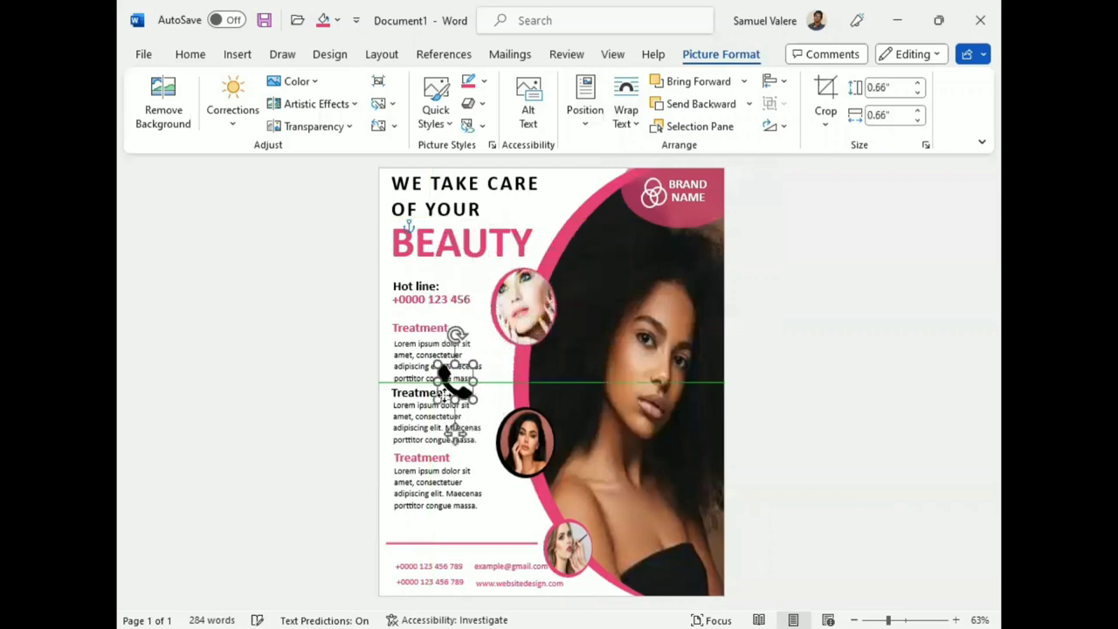
pyautogui.moveTo(392, 524); pyautogui.dragTo(419, 548)
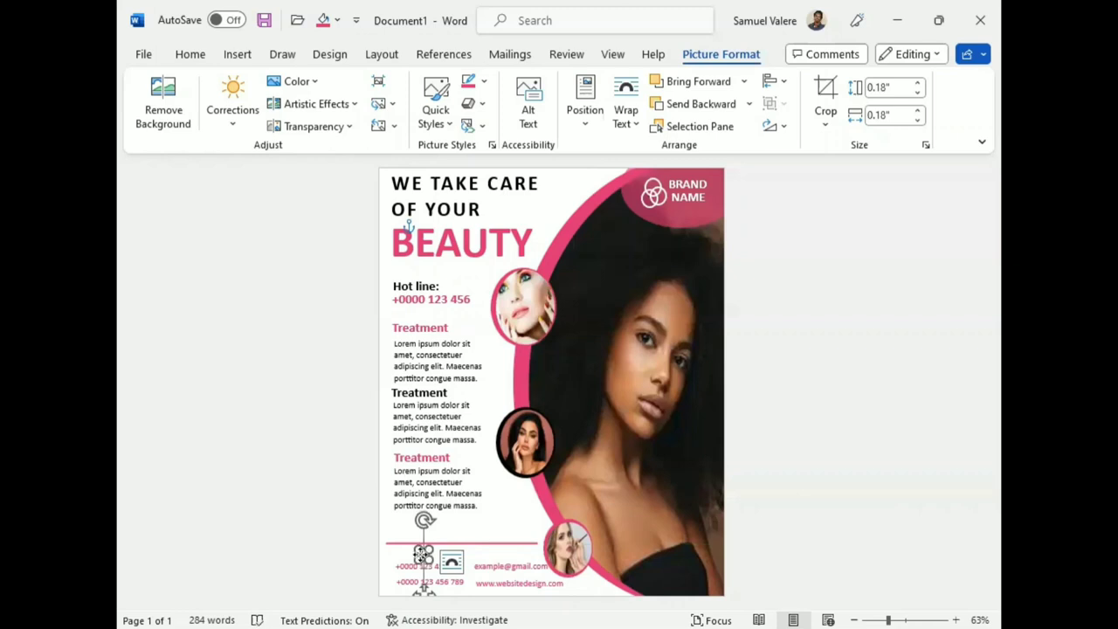
pyautogui.moveTo(423, 555); pyautogui.dragTo(388, 563)
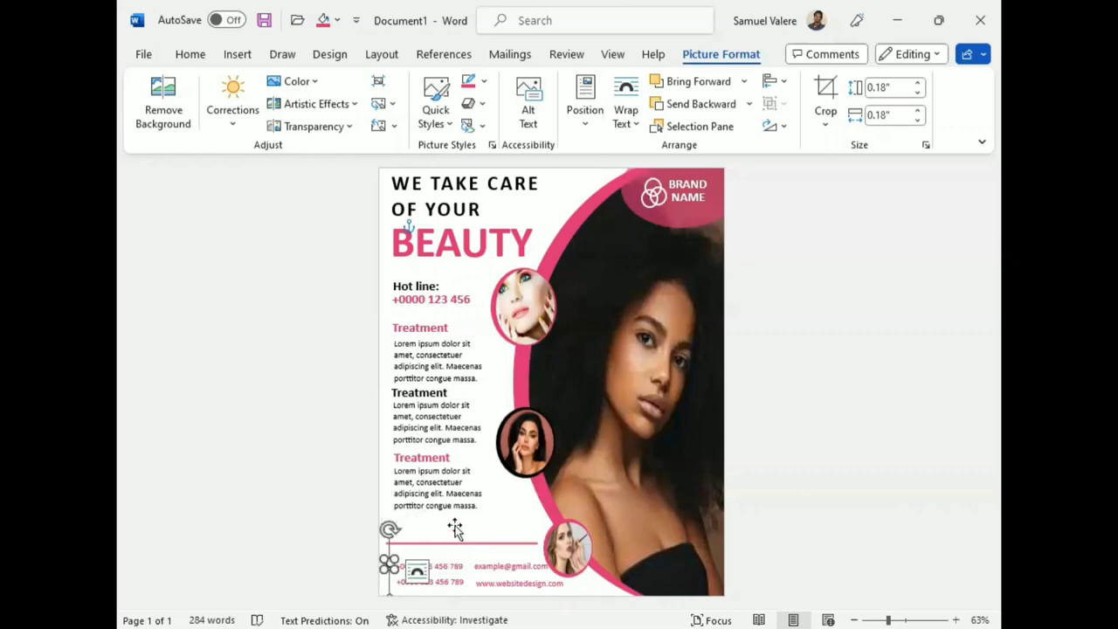
pyautogui.click(738, 505)
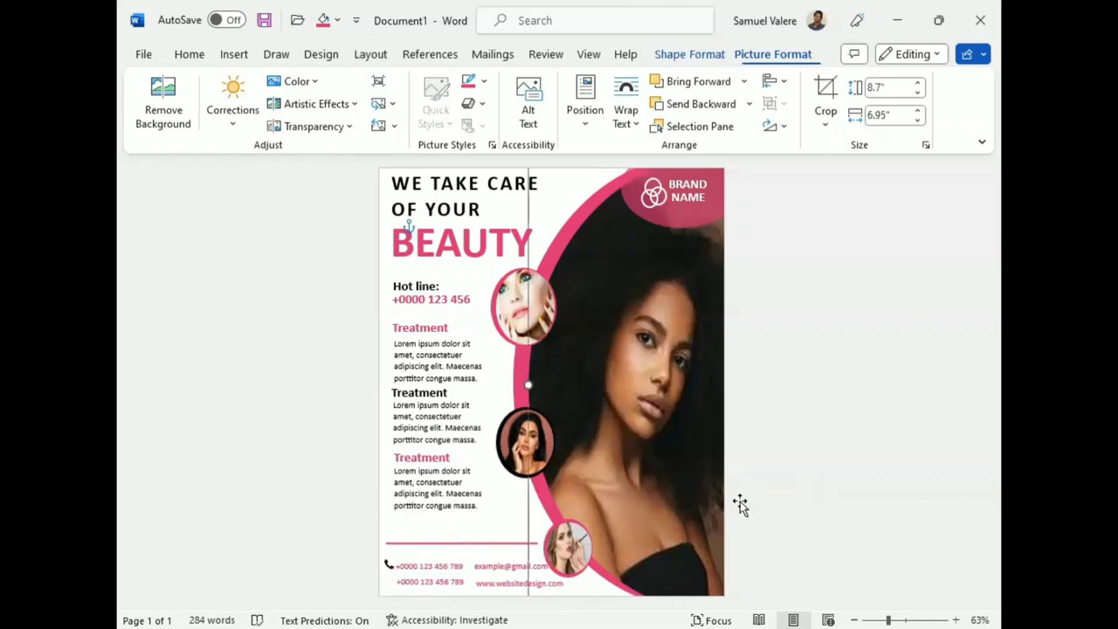
pyautogui.click(390, 568)
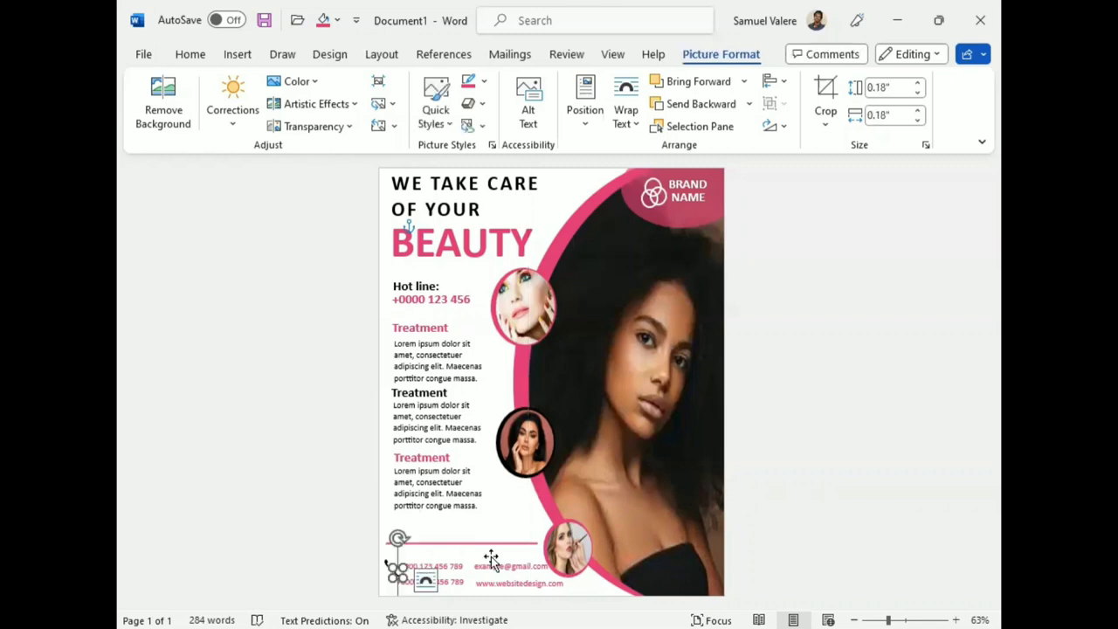
pyautogui.press('Left')
pyautogui.press('Left')
pyautogui.press('Left')
pyautogui.press('Left')
pyautogui.press('Left')
pyautogui.press('Down')
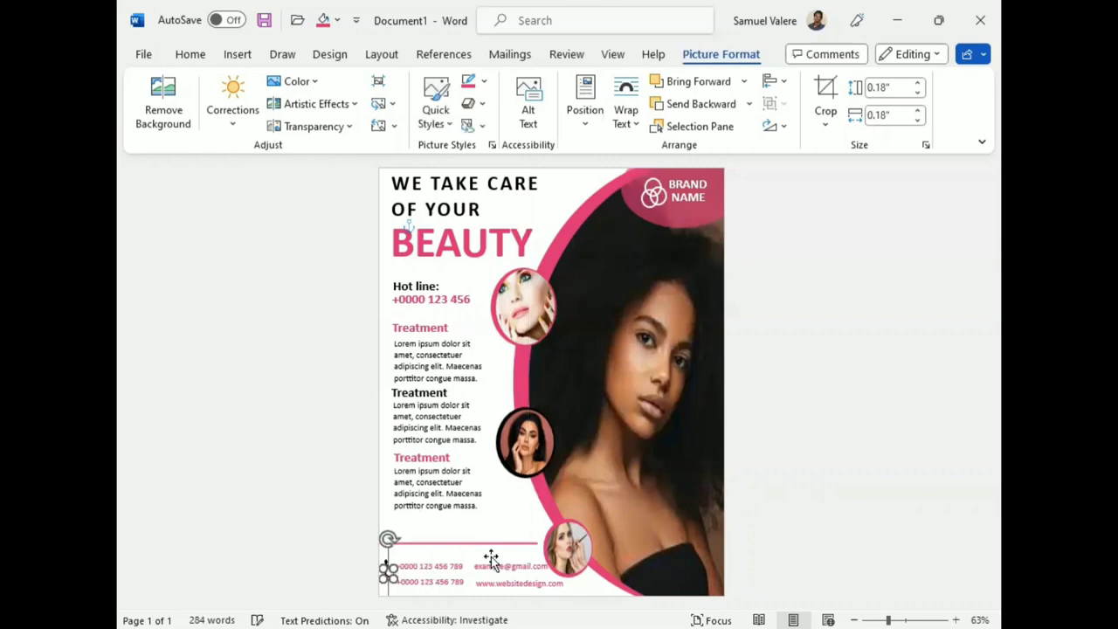
pyautogui.press('Left')
pyautogui.press('Down')
pyautogui.press('Down')
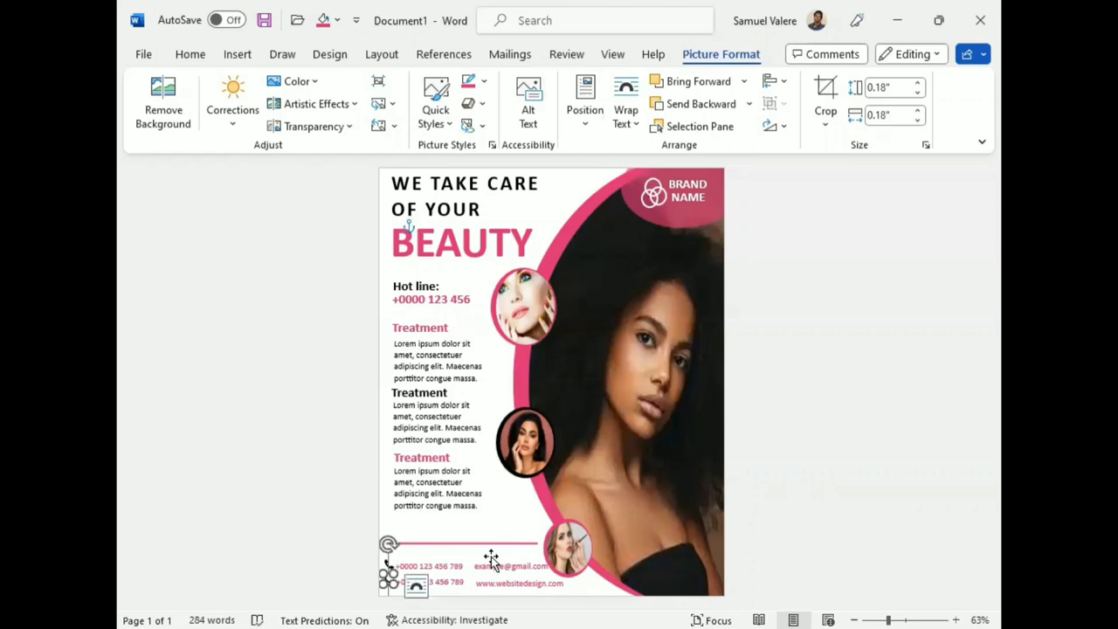
# Step: Check the alignment of both phone icons against the phone-number text boxes
pyautogui.click(781, 423)
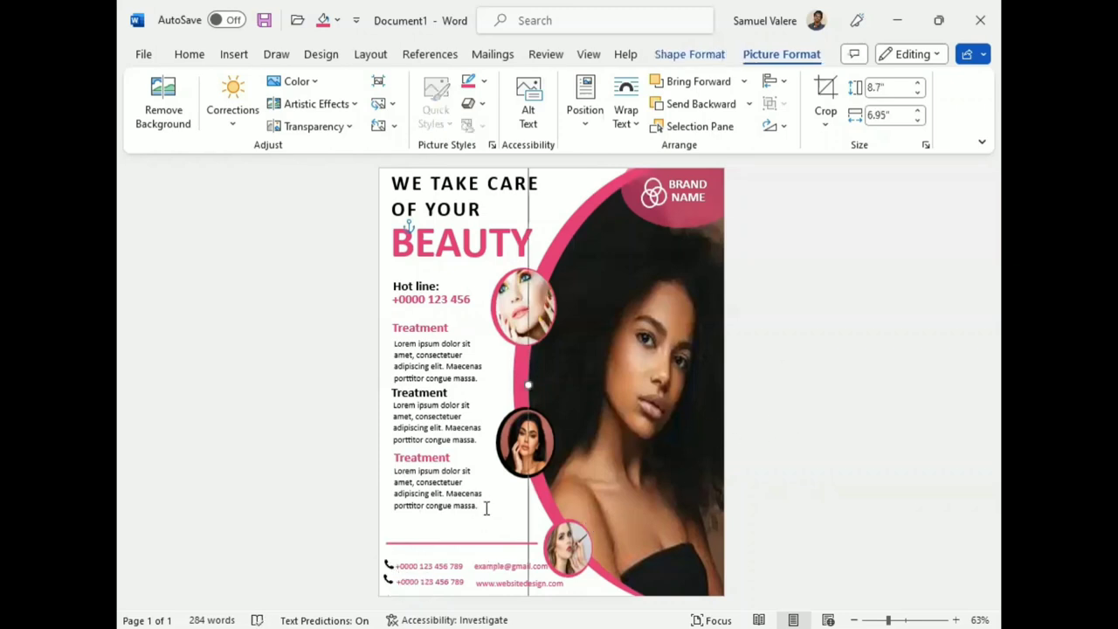
pyautogui.click(387, 567)
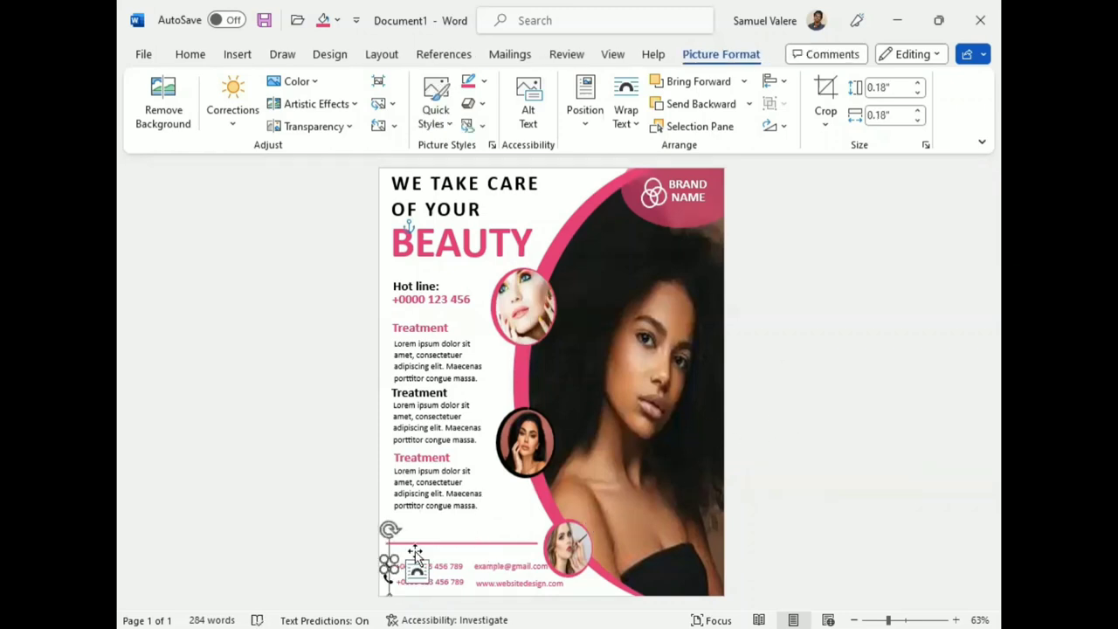
pyautogui.click(390, 580)
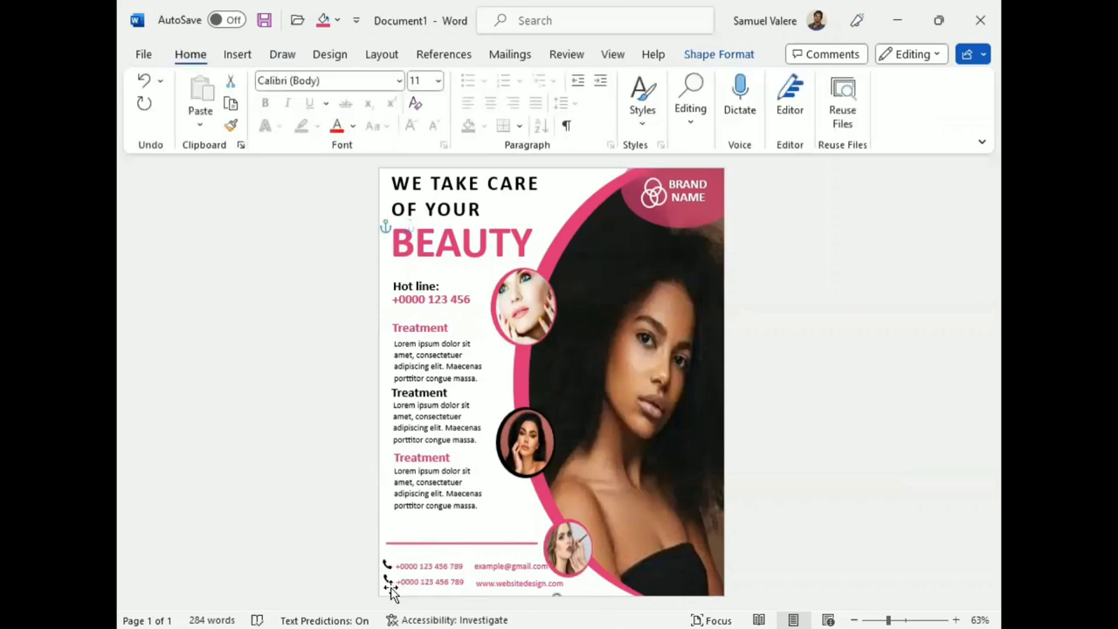
pyautogui.click(389, 581)
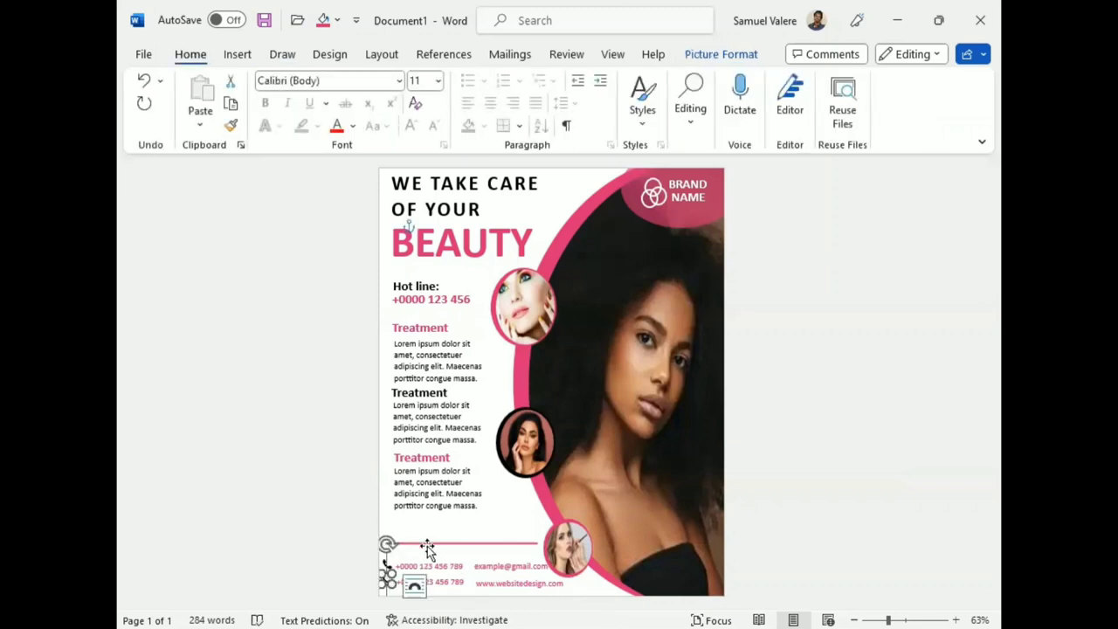
pyautogui.click(452, 577)
pyautogui.click(450, 564)
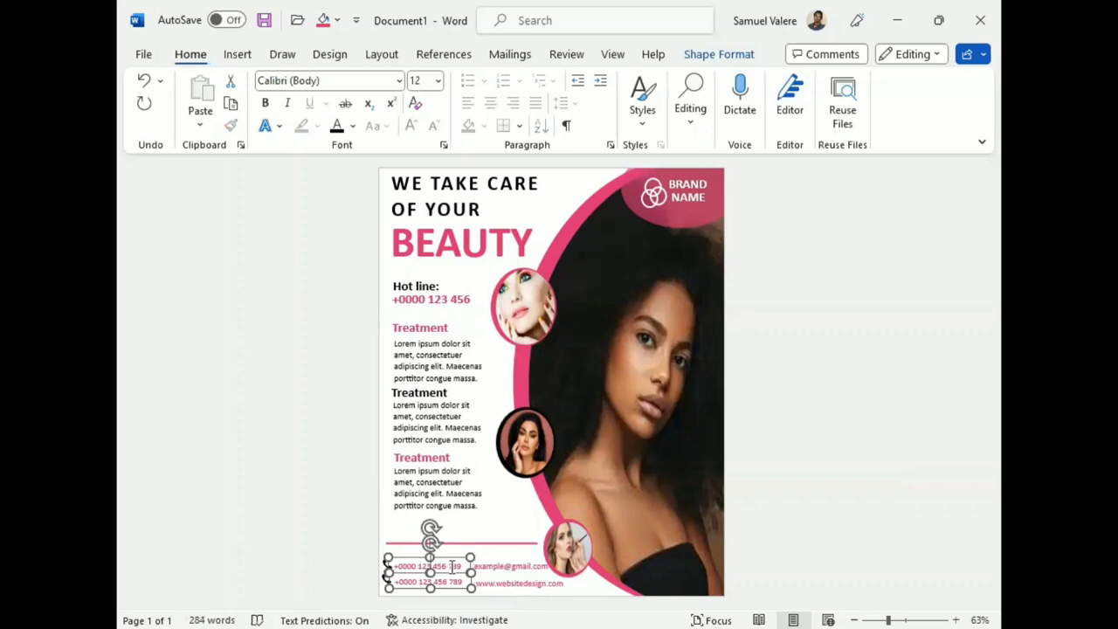
pyautogui.click(662, 545)
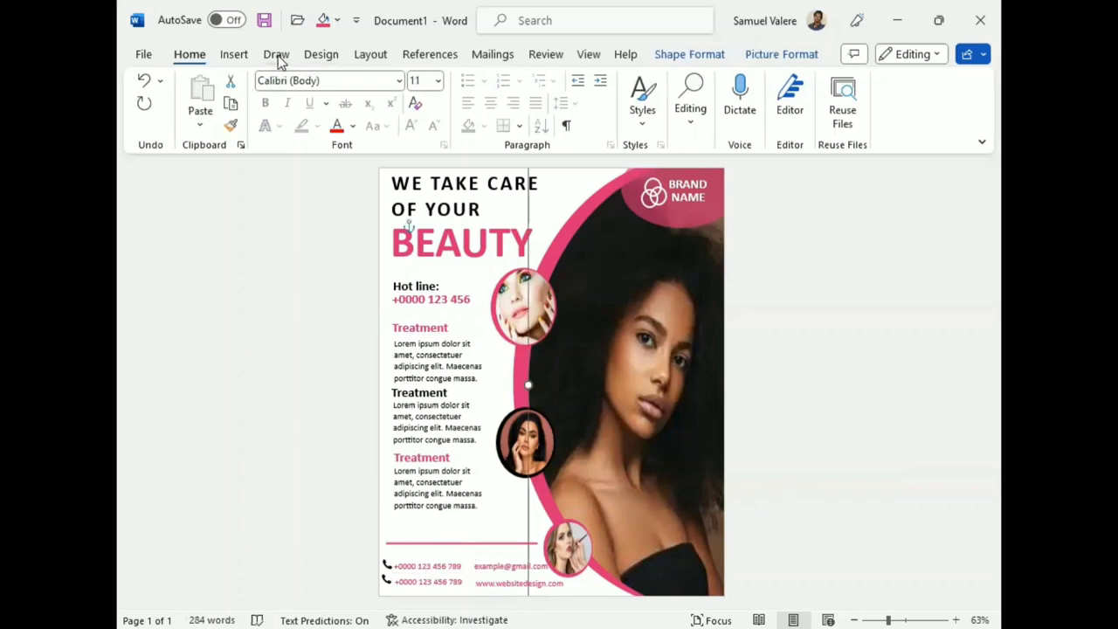
pyautogui.click(472, 358)
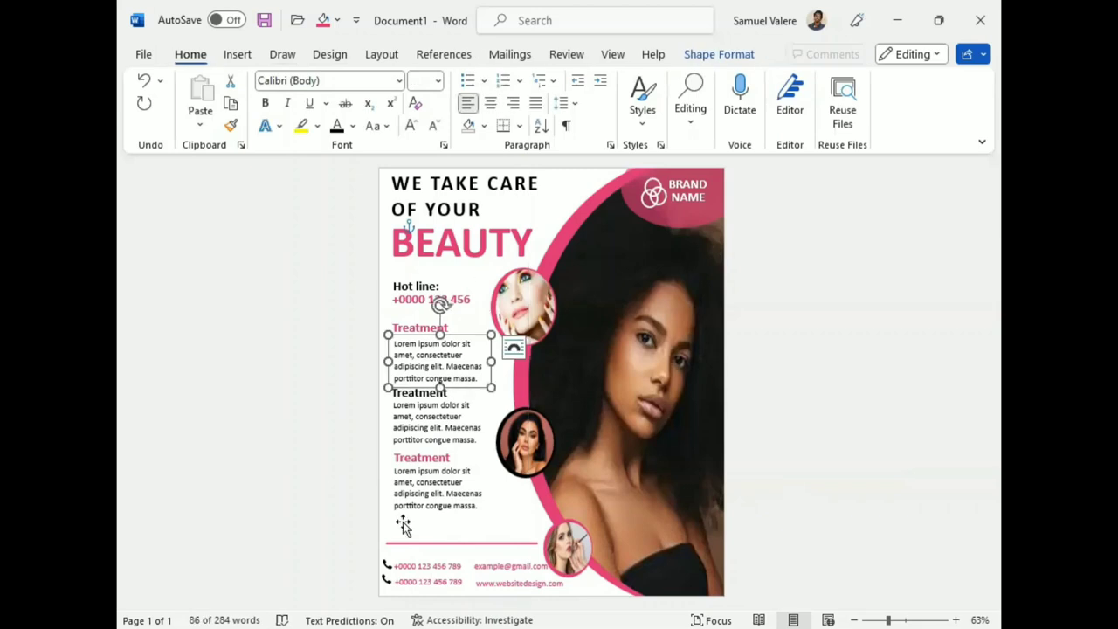
# Step: Insert the envelope icon picture from this computer and set it In Front of Text
pyautogui.click(396, 479)
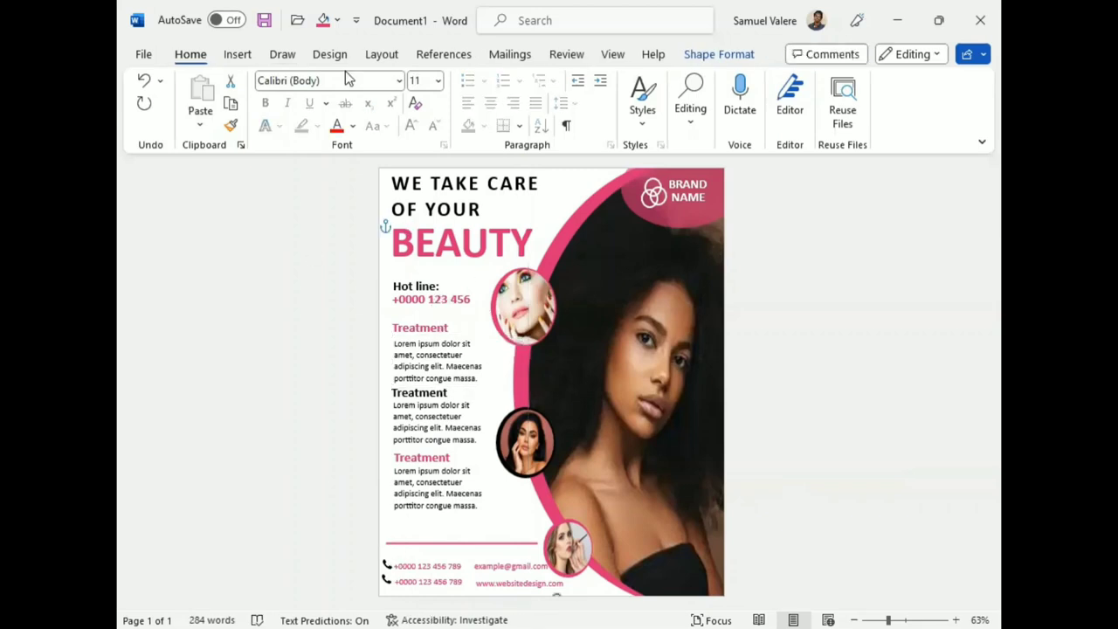
pyautogui.click(233, 55)
pyautogui.click(251, 122)
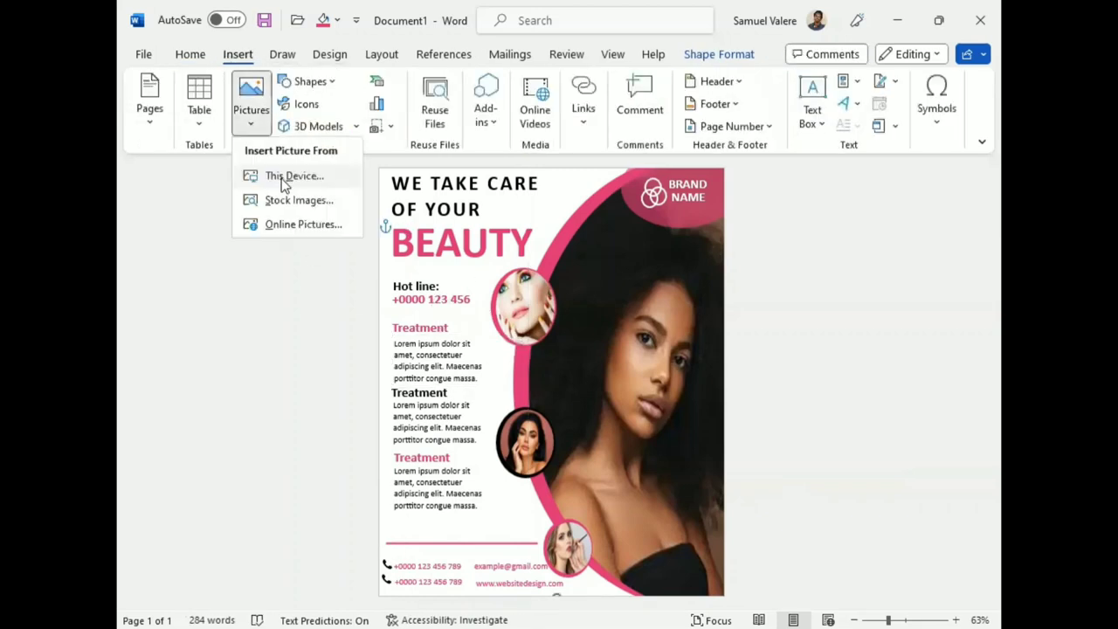
pyautogui.click(284, 178)
pyautogui.scroll(-2, 454, 236)
pyautogui.scroll(-1, 469, 236)
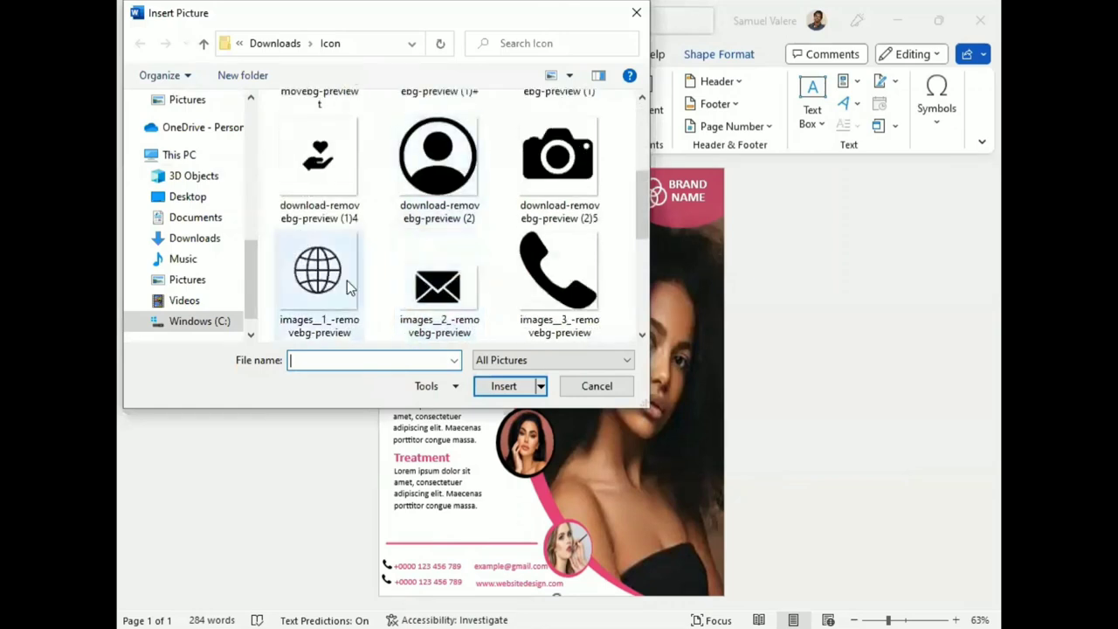
pyautogui.click(437, 281)
pyautogui.doubleClick(574, 308)
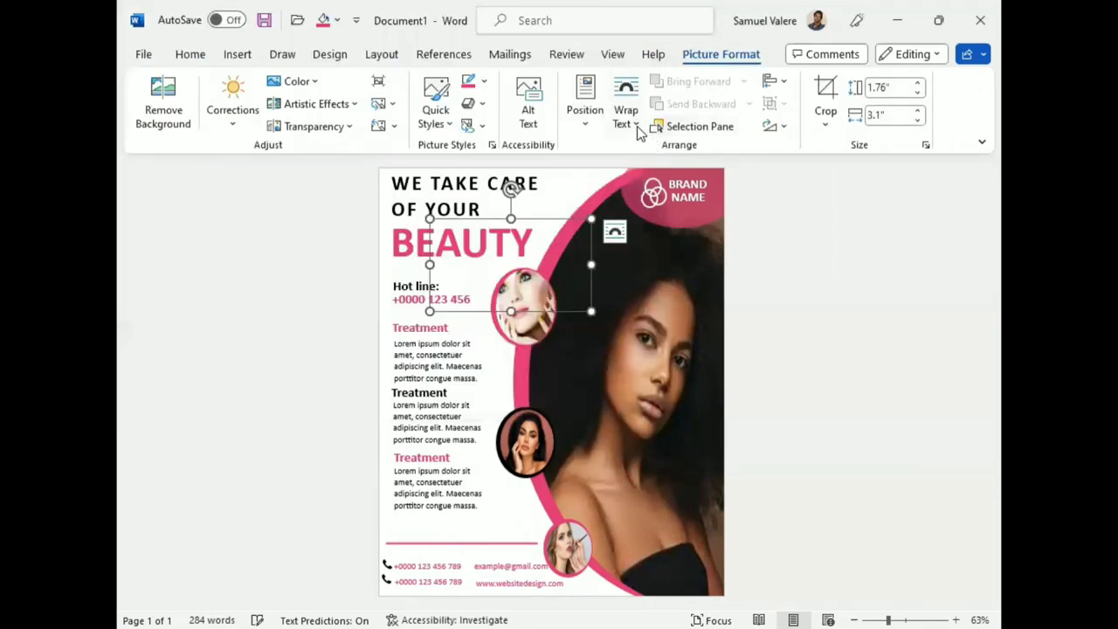
pyautogui.click(638, 127)
pyautogui.click(660, 300)
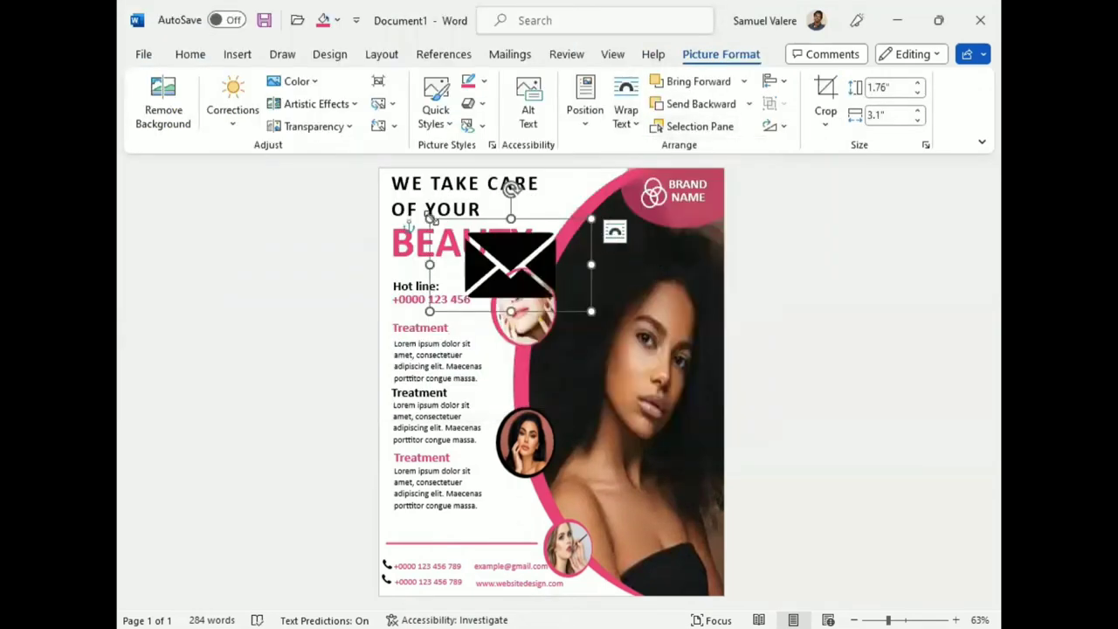
pyautogui.moveTo(430, 219); pyautogui.dragTo(529, 276)
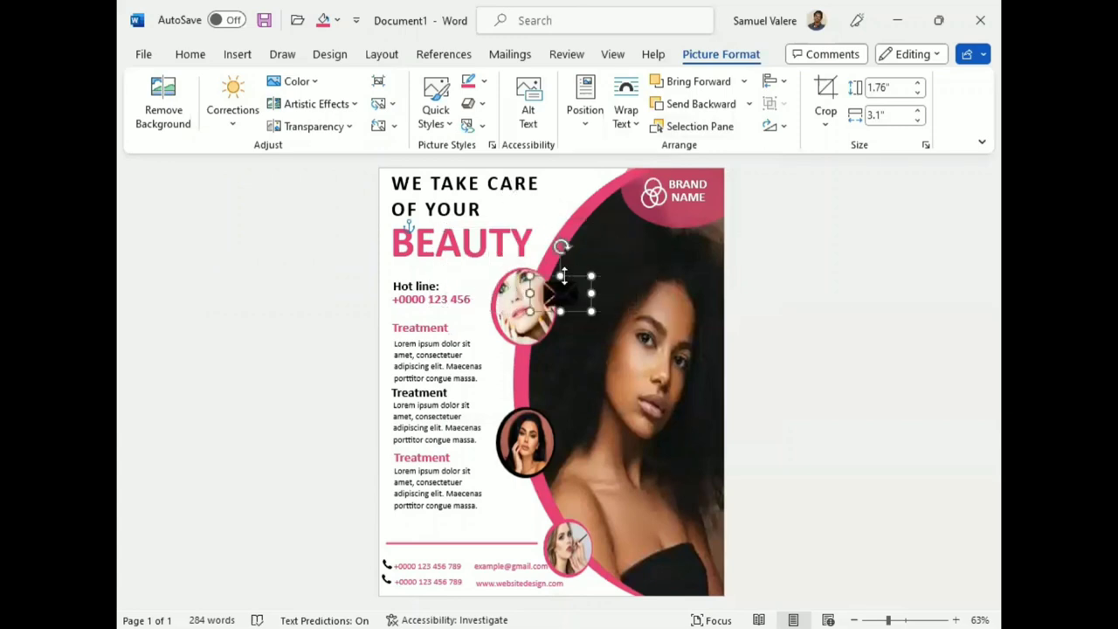
pyautogui.moveTo(529, 276)
pyautogui.mouseDown()
pyautogui.moveTo(568, 295)
pyautogui.moveTo(466, 564)
pyautogui.mouseUp()
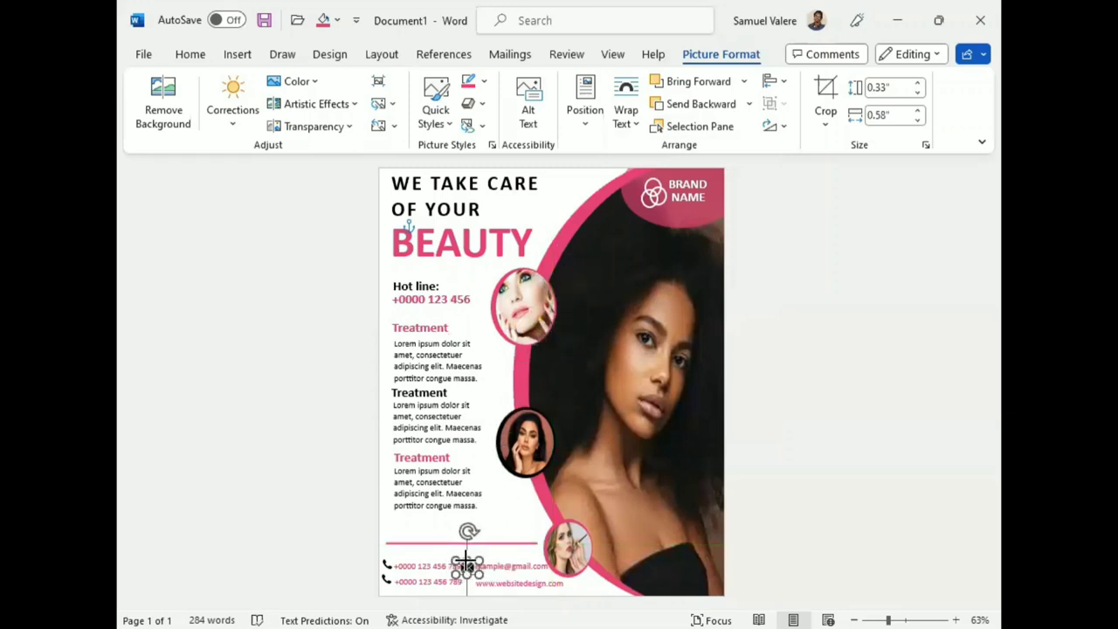
pyautogui.click(575, 556)
pyautogui.click(543, 543)
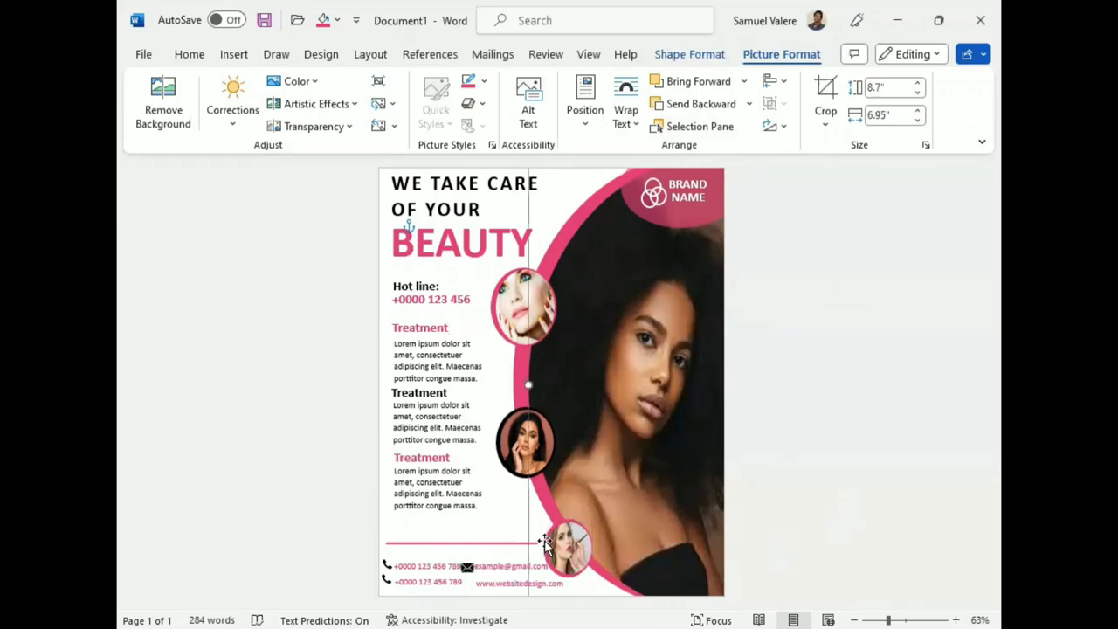
pyautogui.click(547, 540)
pyautogui.click(566, 551)
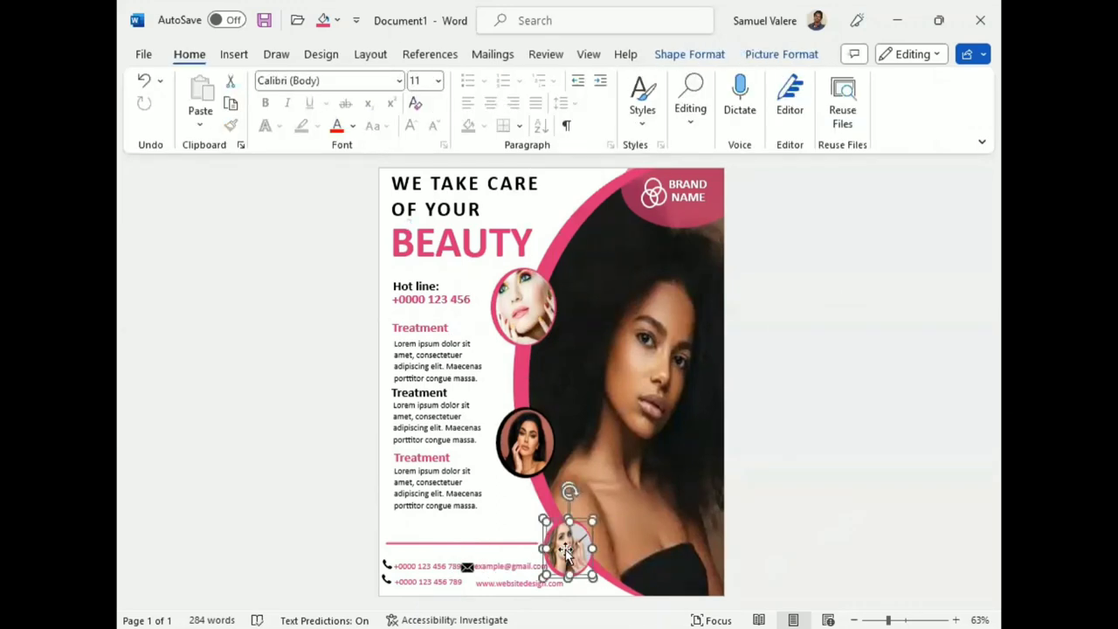
# Step: Shift the bottom round portrait right, then nudge the middle and top portraits right together
pyautogui.moveTo(571, 548); pyautogui.dragTo(574, 548)
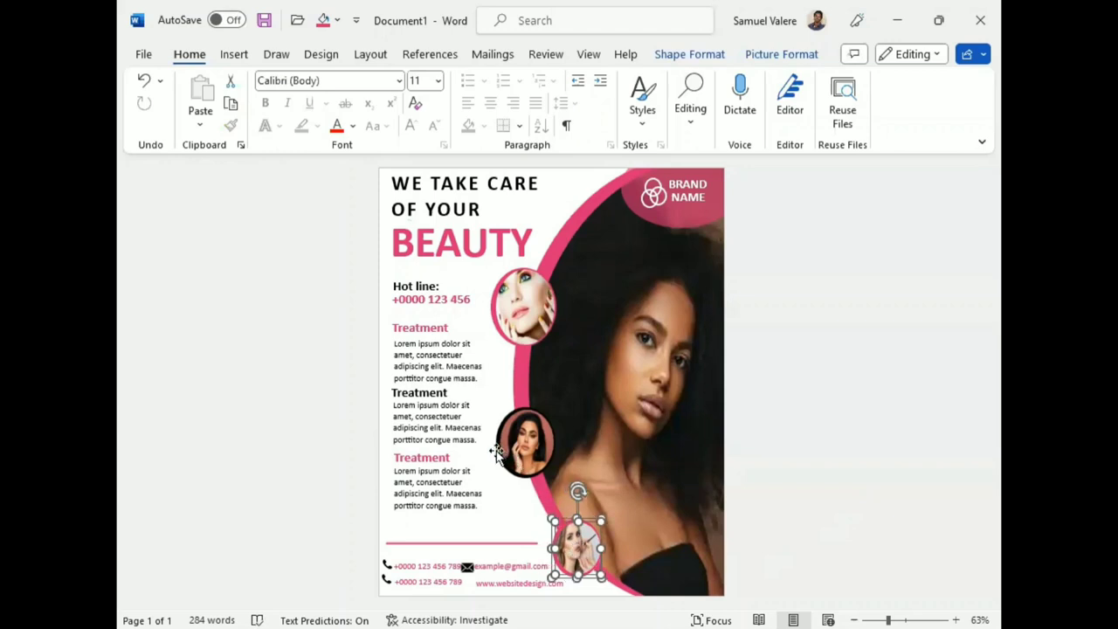
pyautogui.click(522, 450)
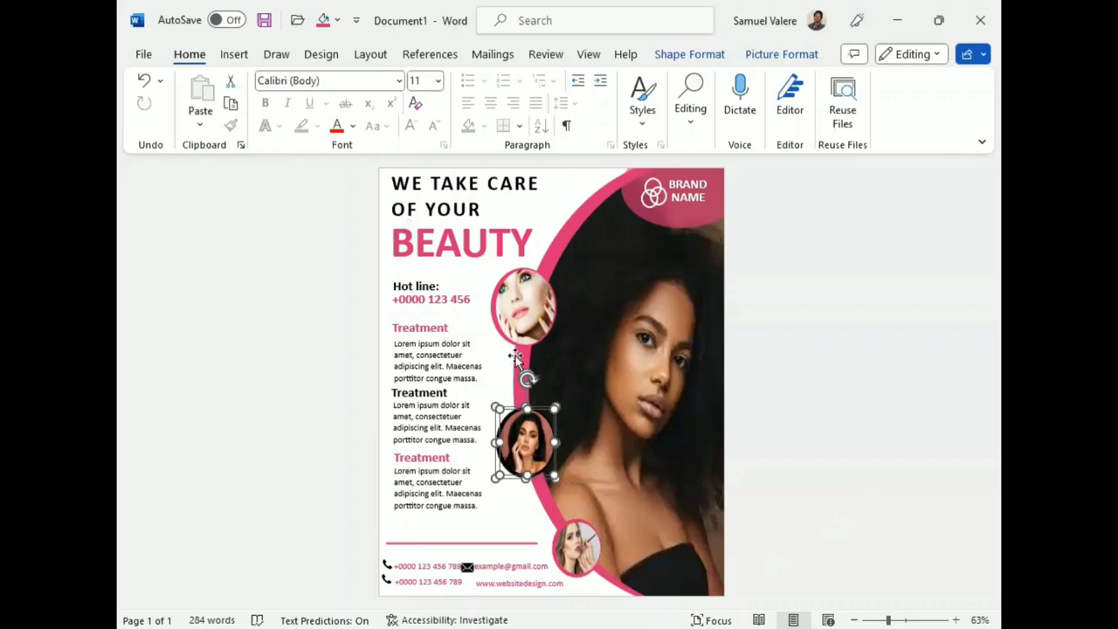
pyautogui.keyDown('shift'); pyautogui.click(514, 308); pyautogui.keyUp('shift')
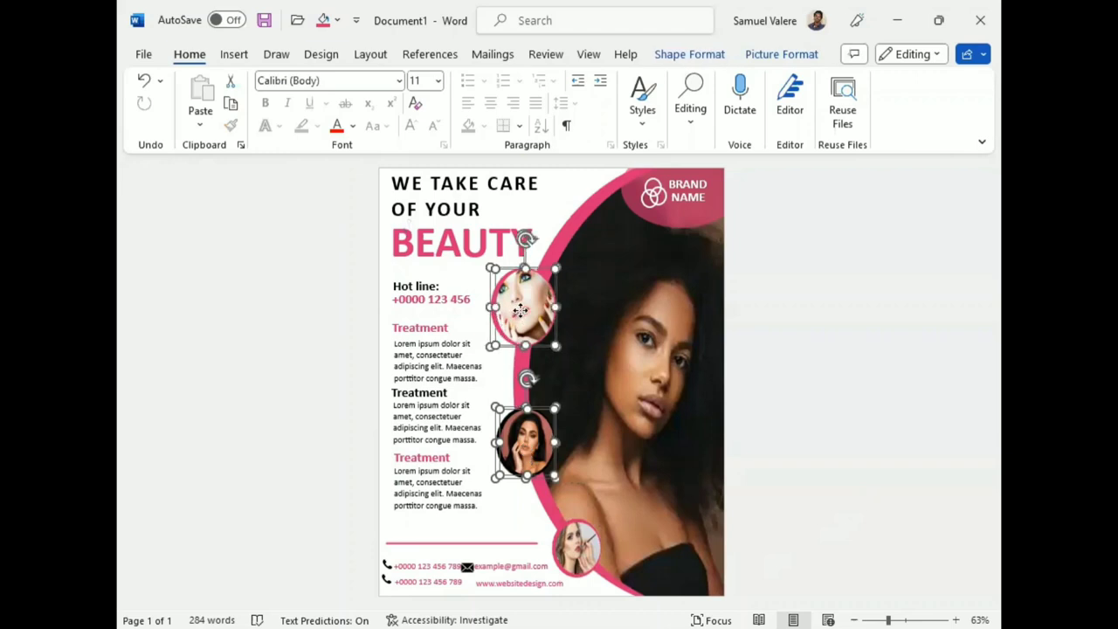
pyautogui.press('Right')
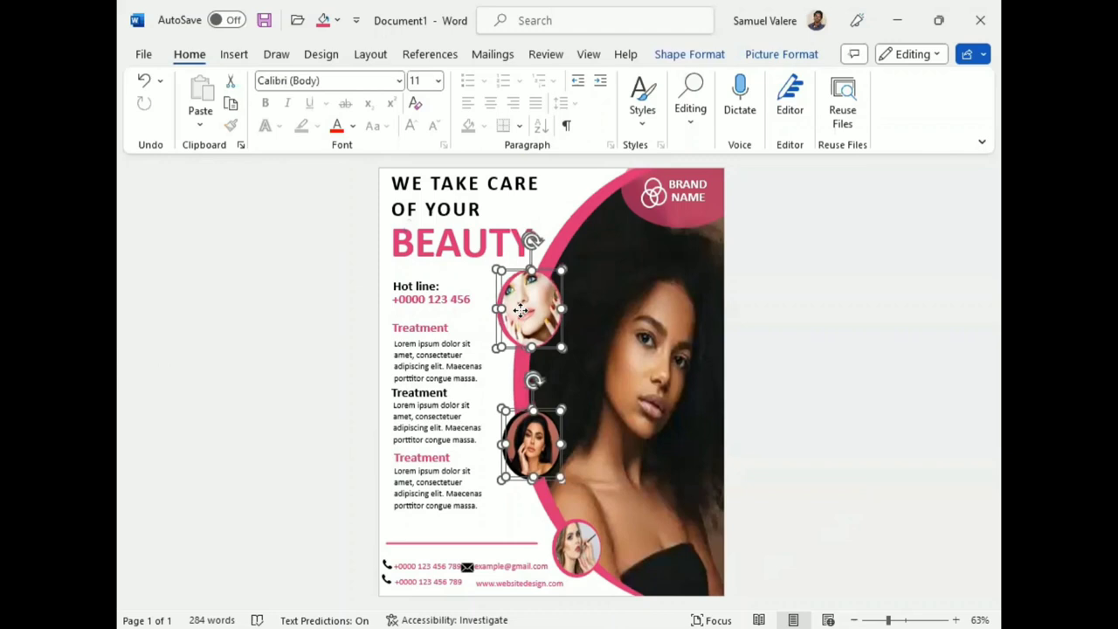
pyautogui.click(841, 479)
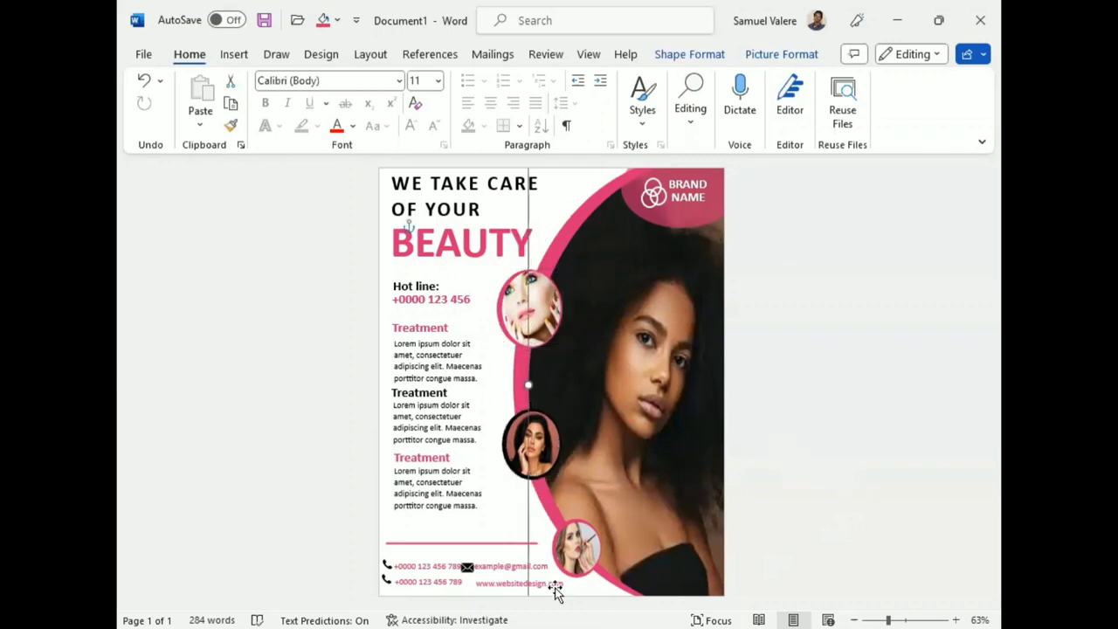
pyautogui.click(512, 569)
# Step: Nudge the email and website text right and position the envelope icon snugly before the email
pyautogui.press('Right')
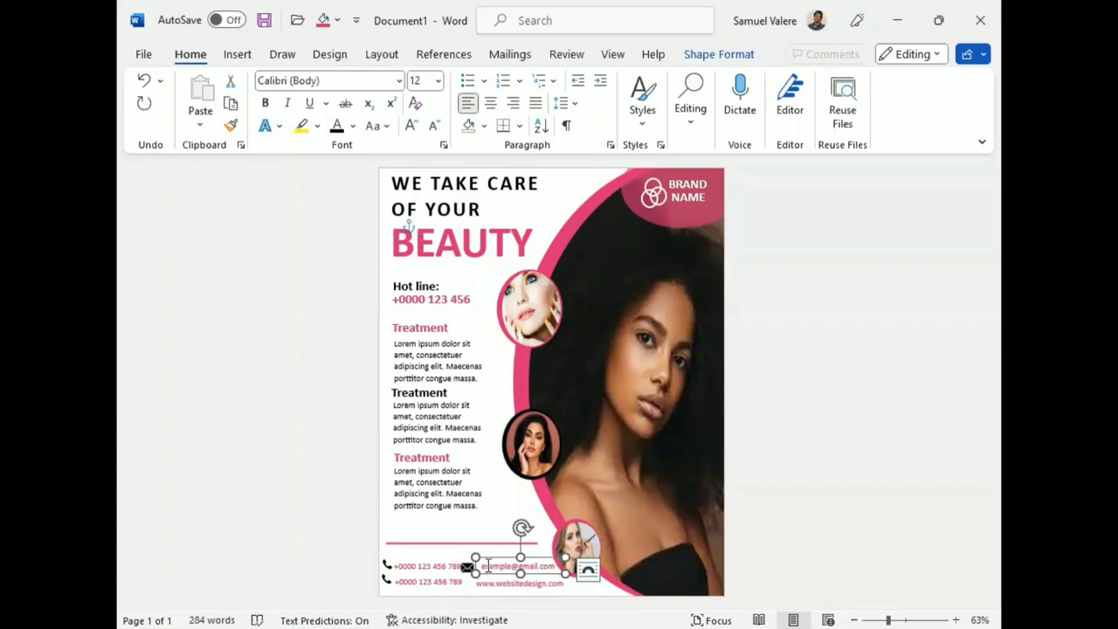
pyautogui.click(469, 567)
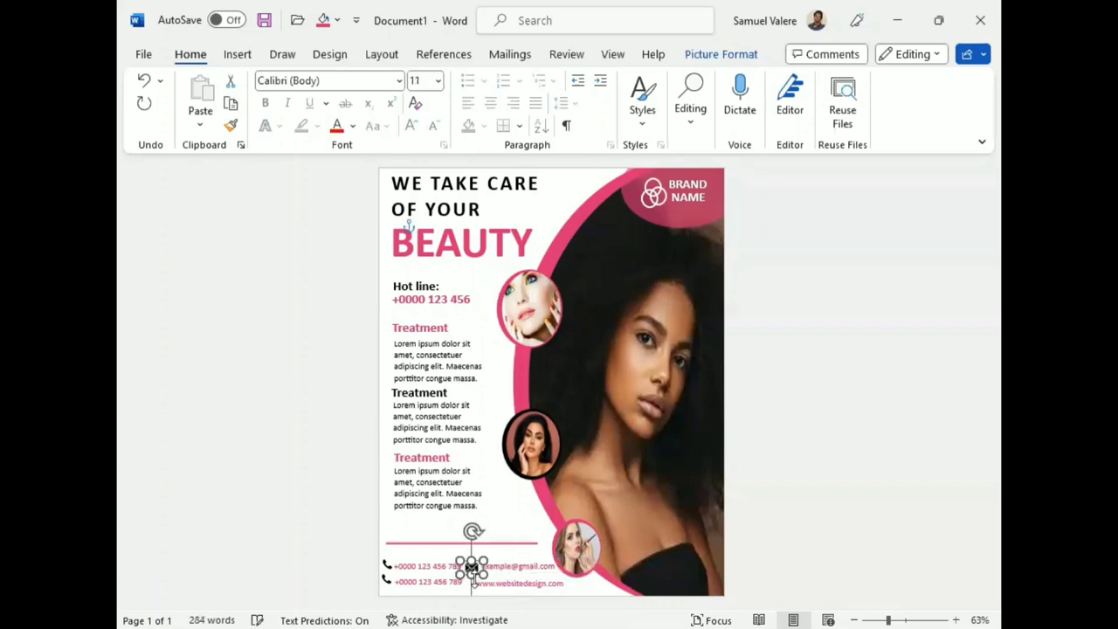
pyautogui.press('Right')
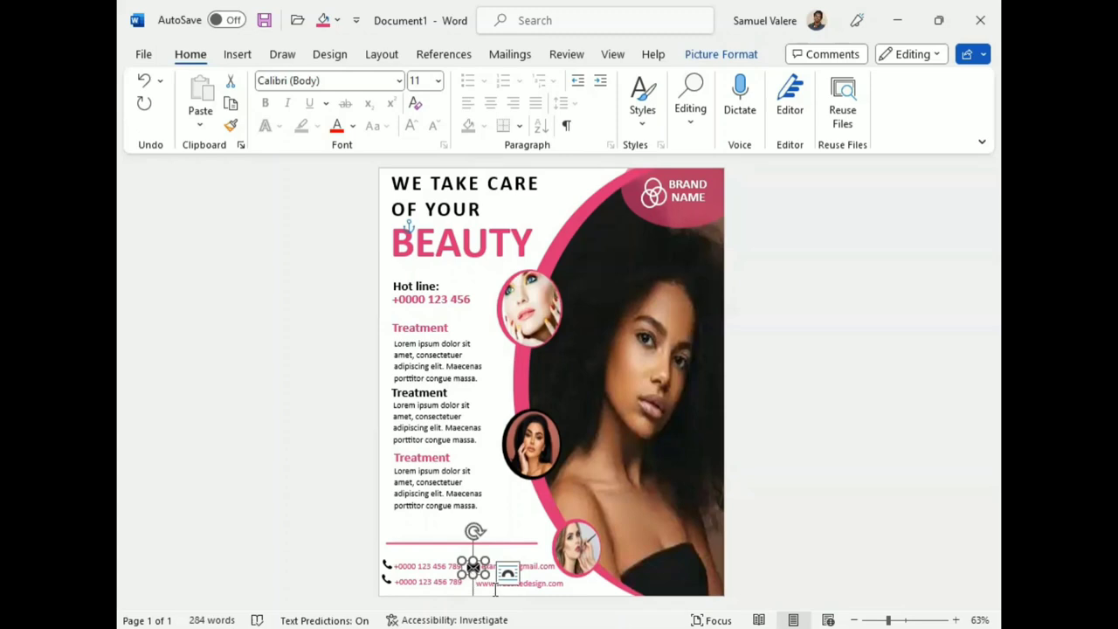
pyautogui.moveTo(461, 559); pyautogui.dragTo(469, 563)
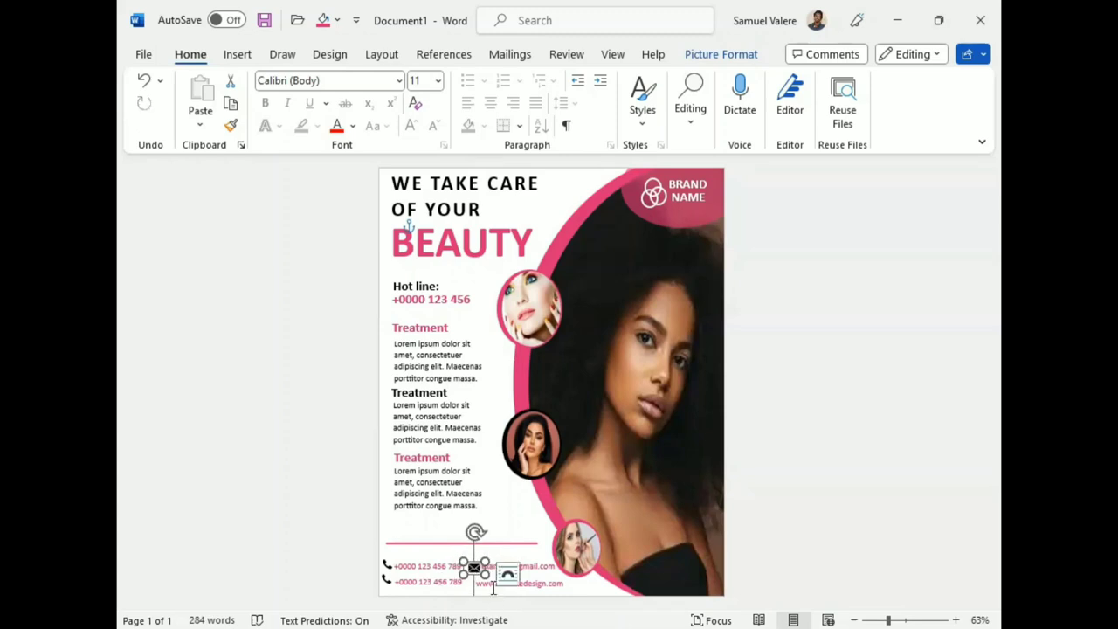
pyautogui.press('Tab')
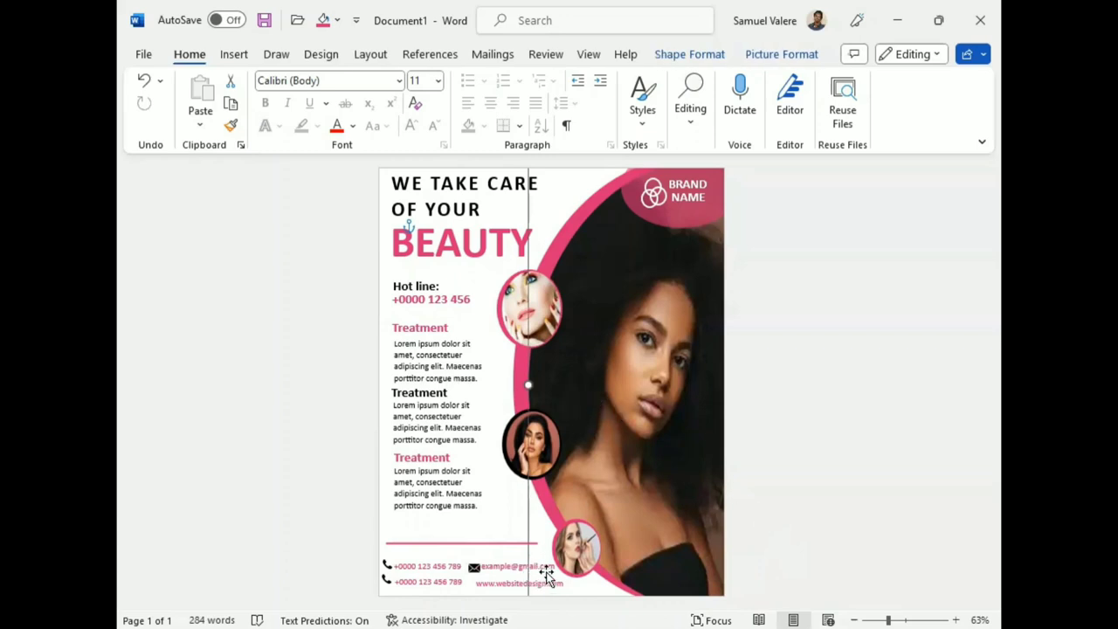
pyautogui.click(545, 568)
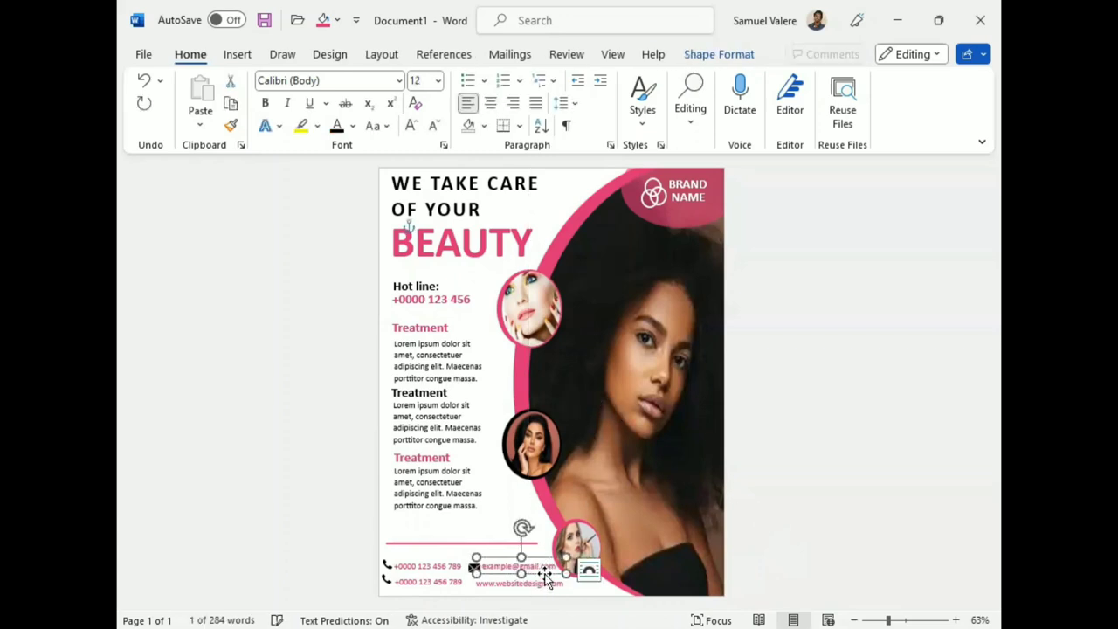
pyautogui.click(476, 570)
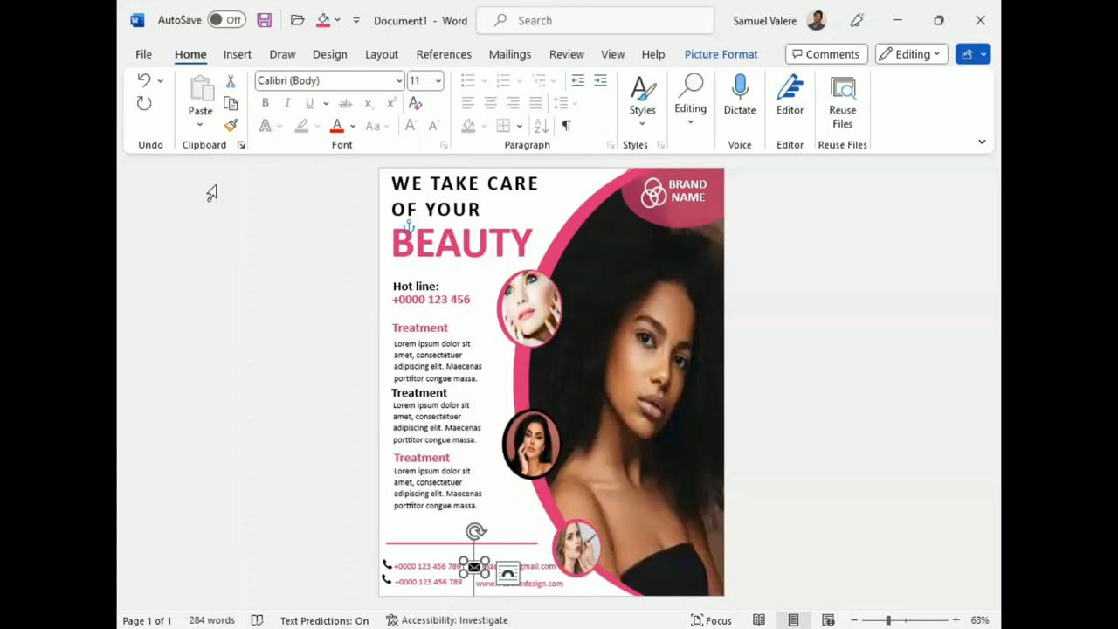
pyautogui.click(512, 533)
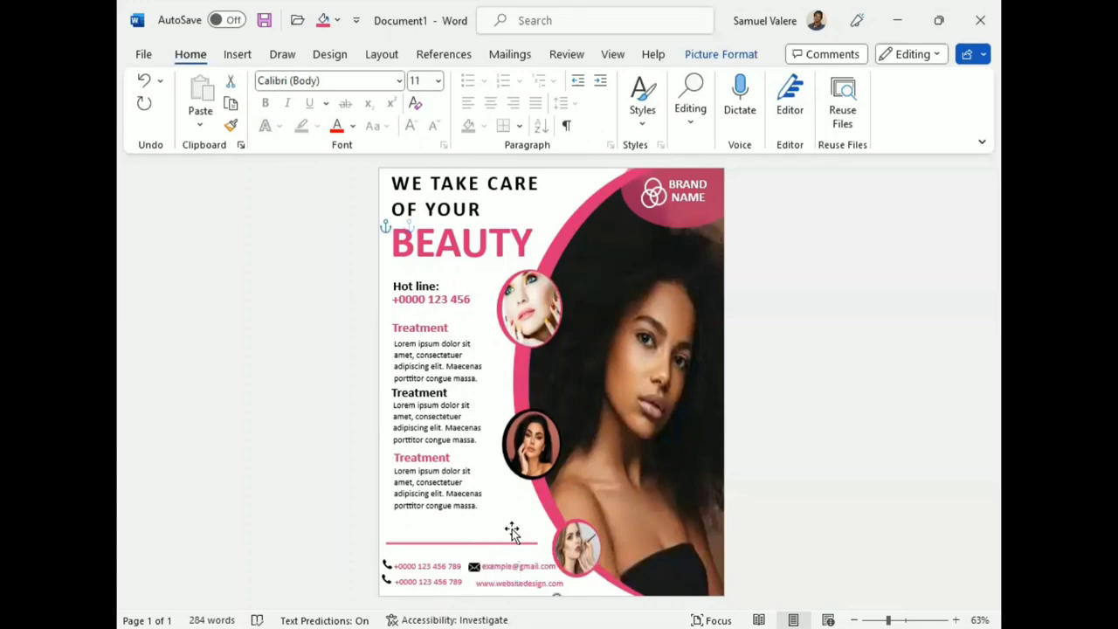
# Step: Insert the globe icon in front of text, shrink it to 0.32", and place it by the website line
pyautogui.click(237, 57)
pyautogui.click(251, 116)
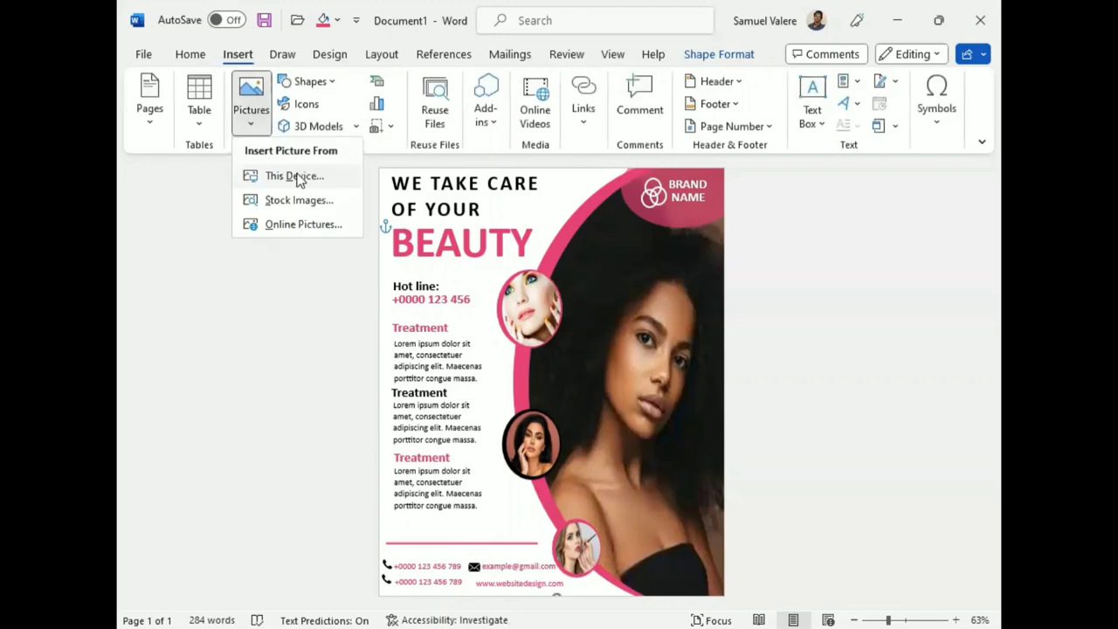
pyautogui.click(297, 176)
pyautogui.scroll(-1, 393, 225)
pyautogui.scroll(-3, 393, 225)
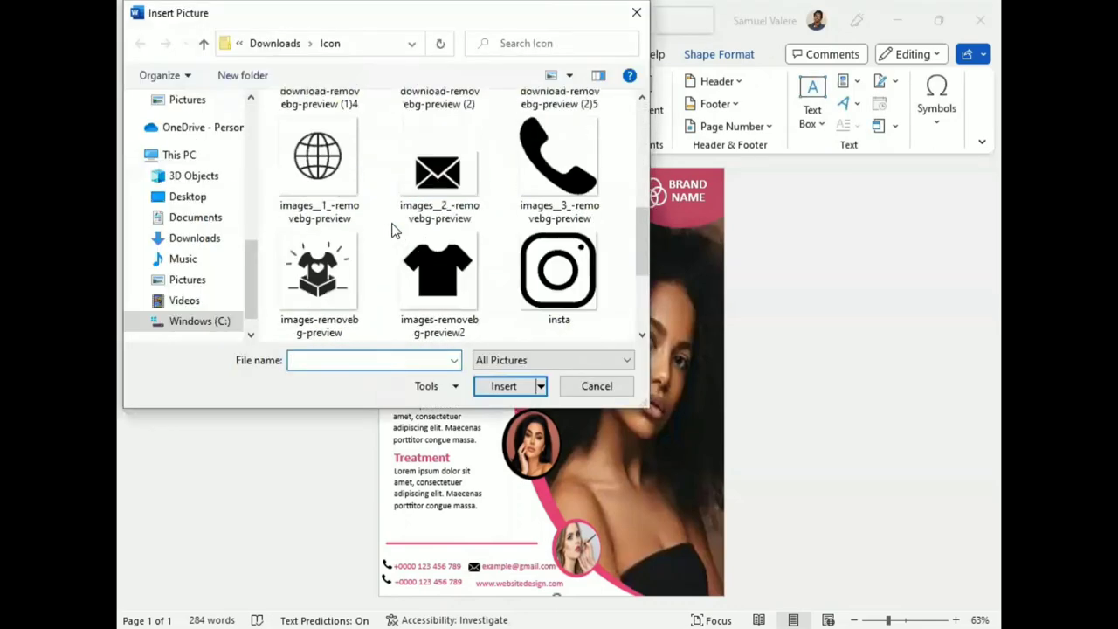
pyautogui.click(330, 173)
pyautogui.click(502, 388)
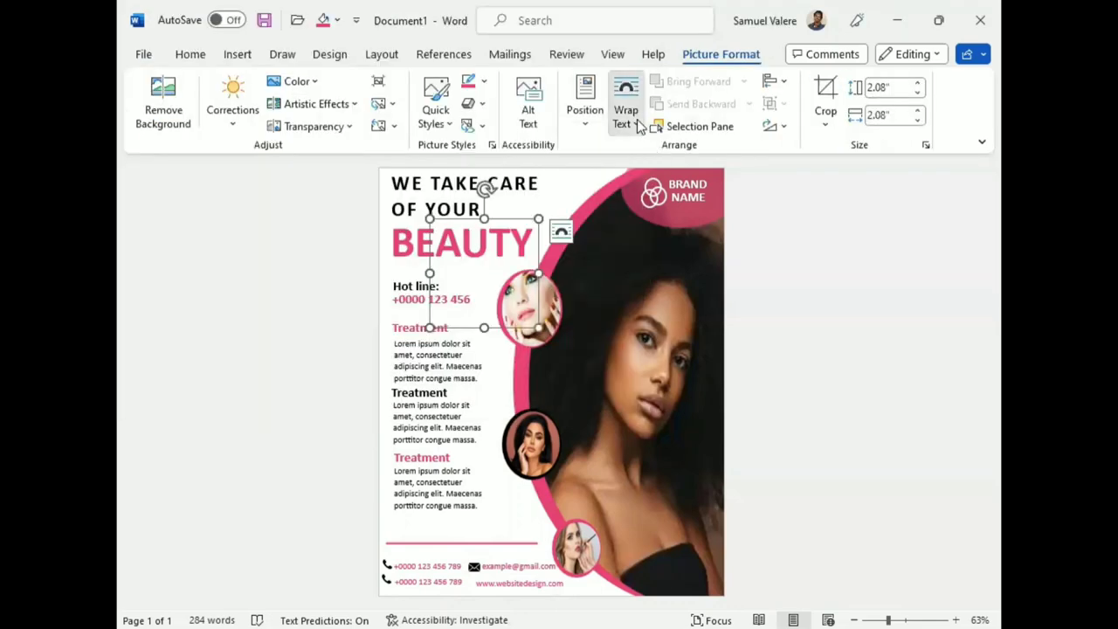
pyautogui.click(672, 299)
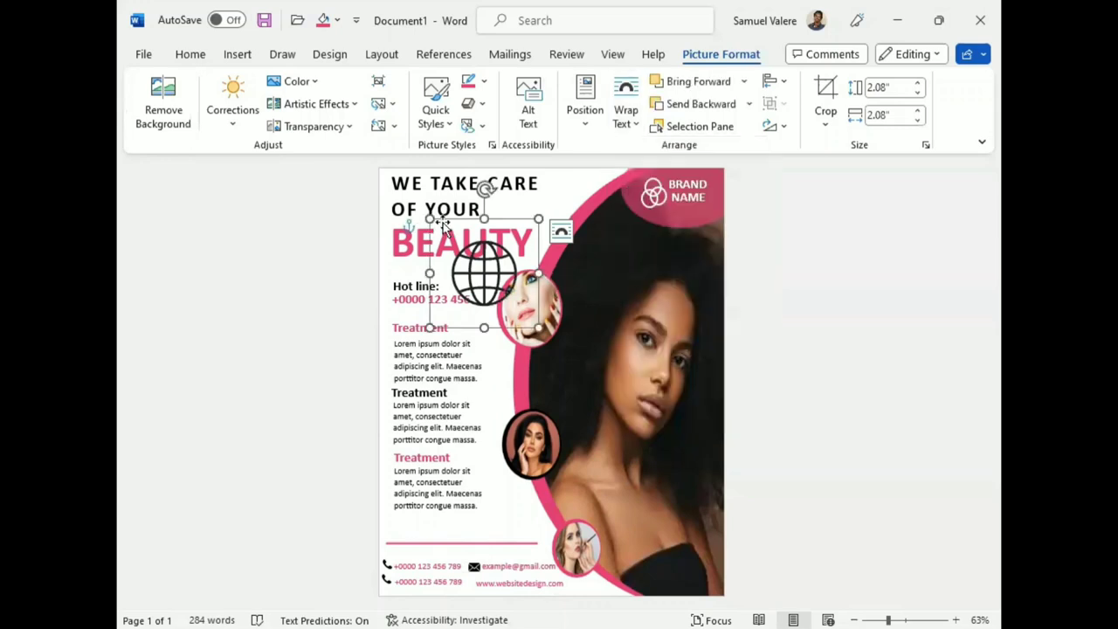
pyautogui.moveTo(430, 219); pyautogui.dragTo(534, 304)
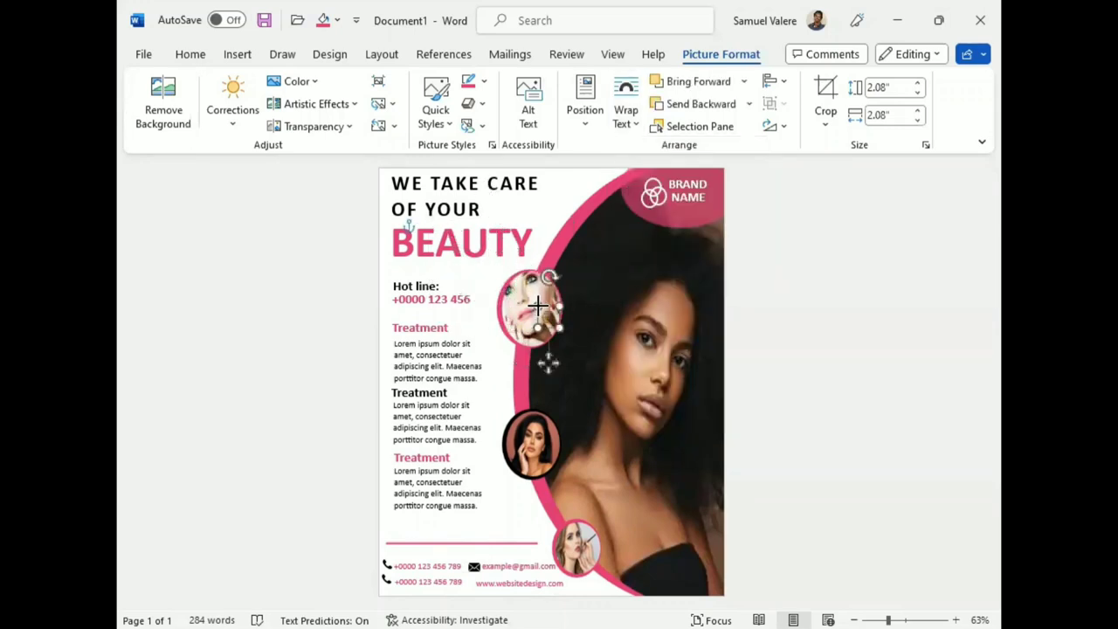
pyautogui.moveTo(535, 305)
pyautogui.mouseDown()
pyautogui.moveTo(472, 580)
pyautogui.moveTo(464, 575)
pyautogui.moveTo(480, 585)
pyautogui.mouseUp()
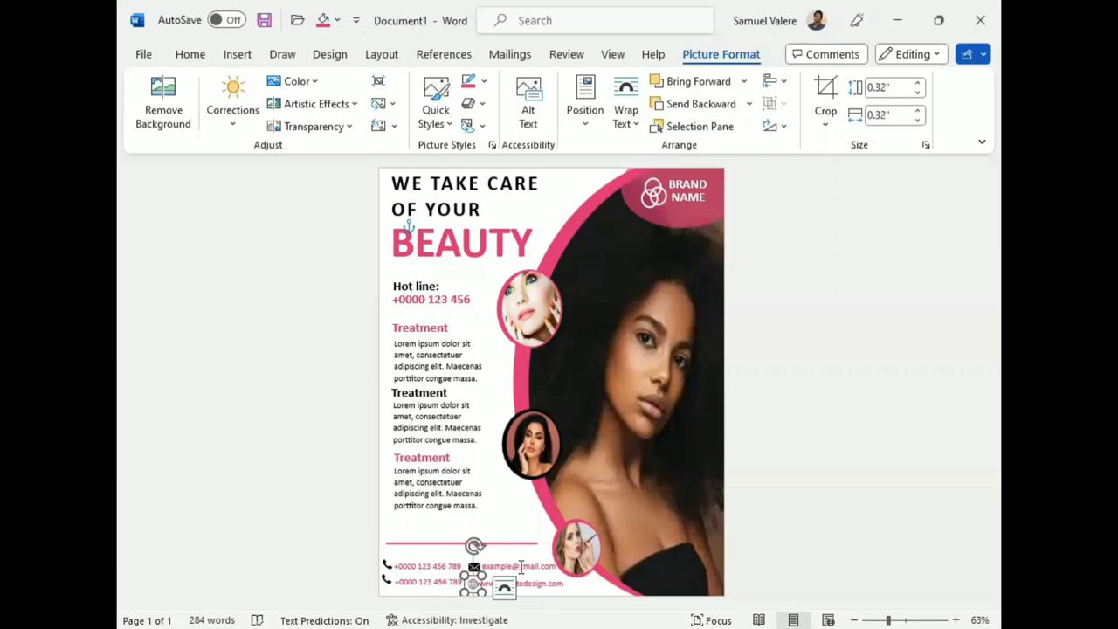
# Step: Shift the website text box slightly right so it clears the globe icon
pyautogui.click(539, 593)
pyautogui.moveTo(543, 576); pyautogui.dragTo(543, 581)
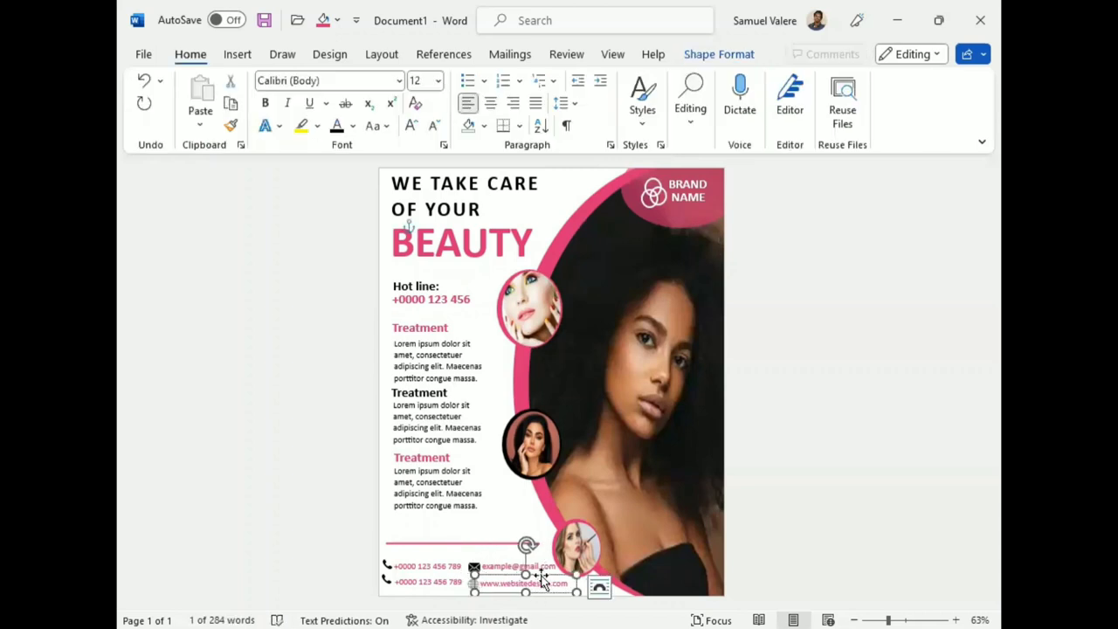
pyautogui.press('Right')
pyautogui.press('Right')
pyautogui.press('Right')
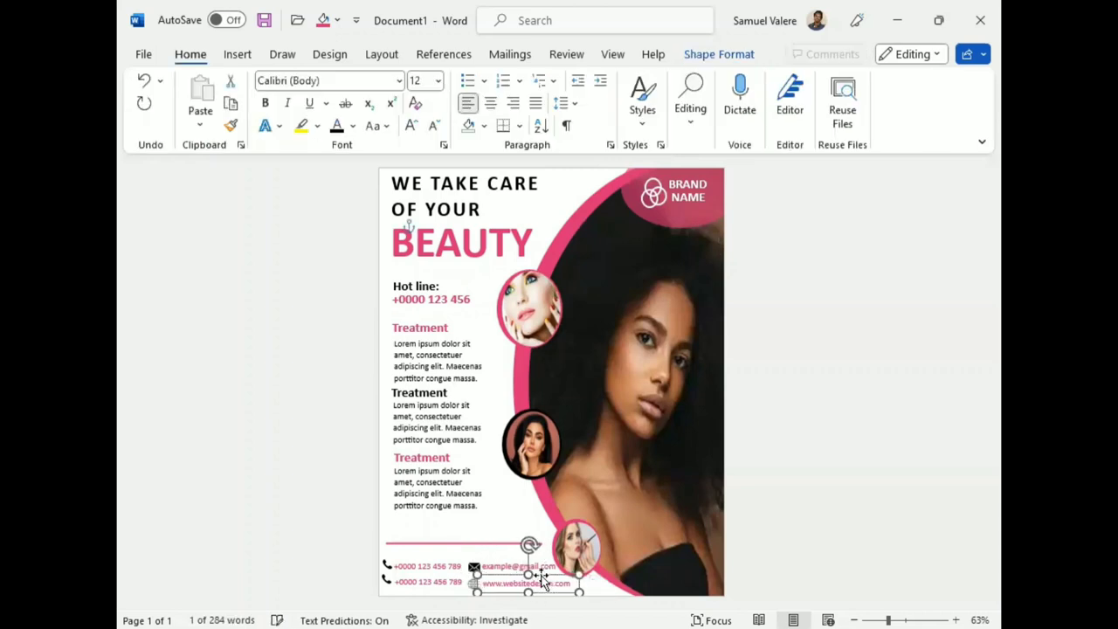
pyautogui.press('Left')
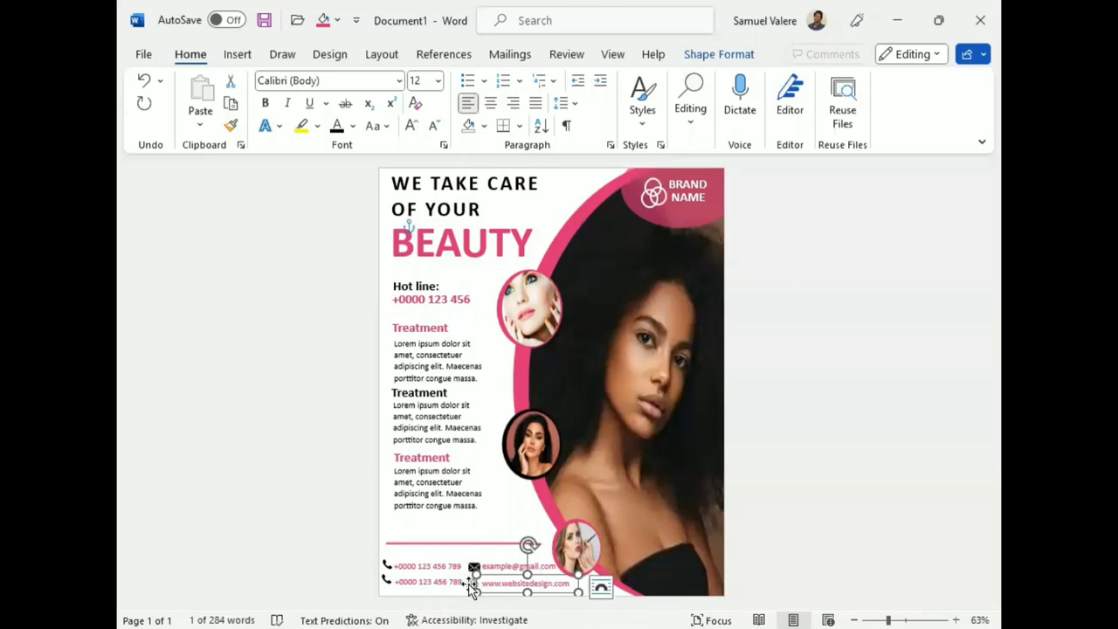
pyautogui.click(472, 588)
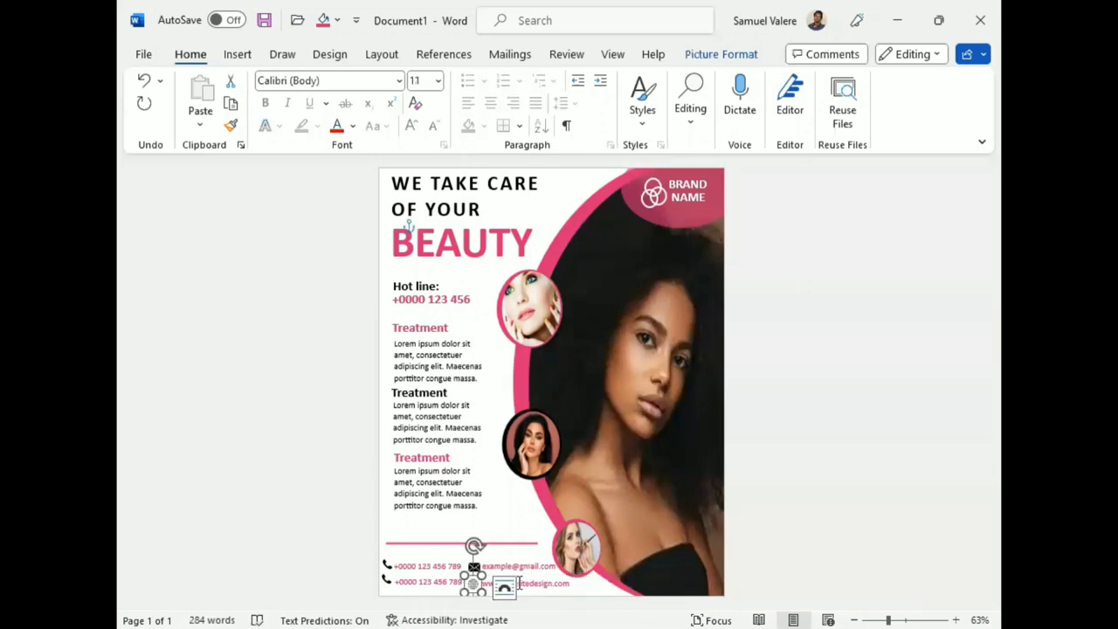
pyautogui.click(543, 584)
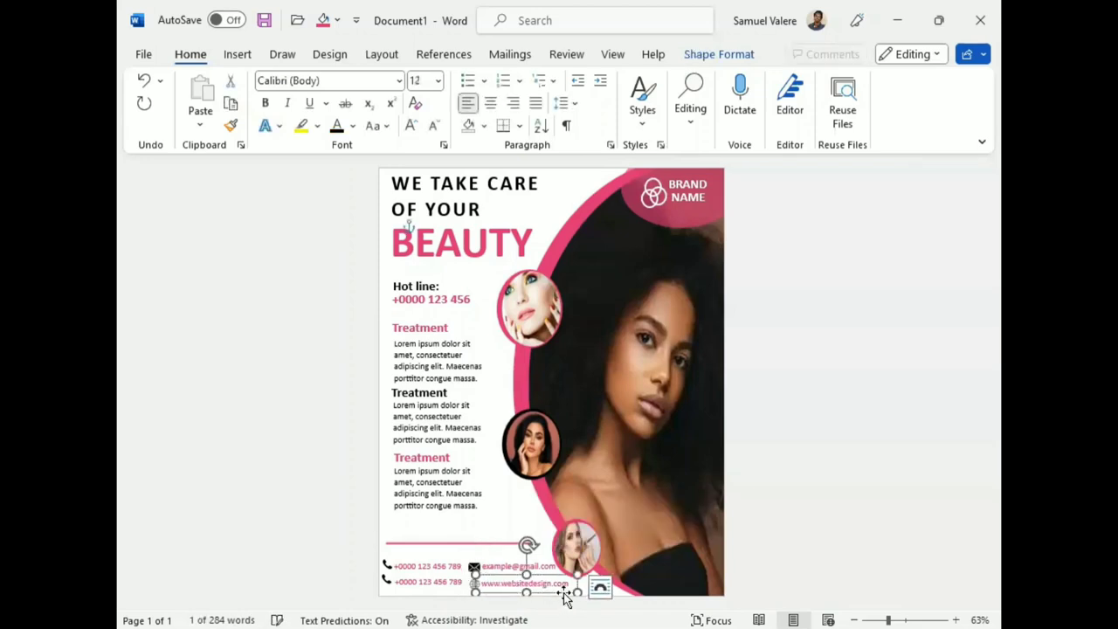
# Step: Move the bottom Treatment heading and text down, then lower the middle Treatment pair slightly
pyautogui.click(428, 515)
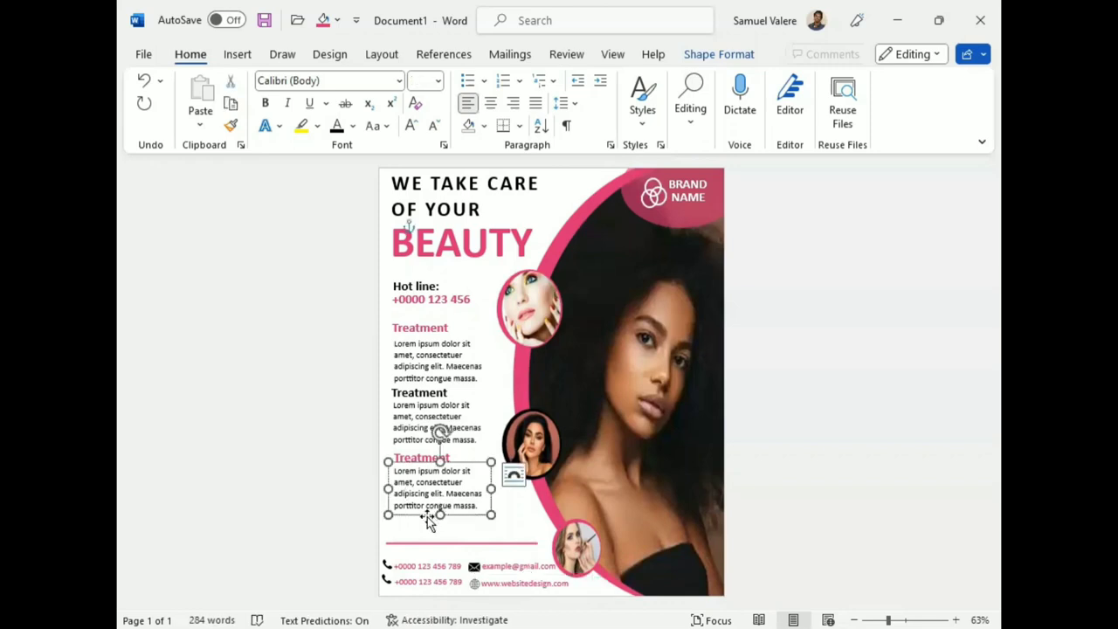
pyautogui.keyDown('shift'); pyautogui.click(425, 468); pyautogui.keyUp('shift')
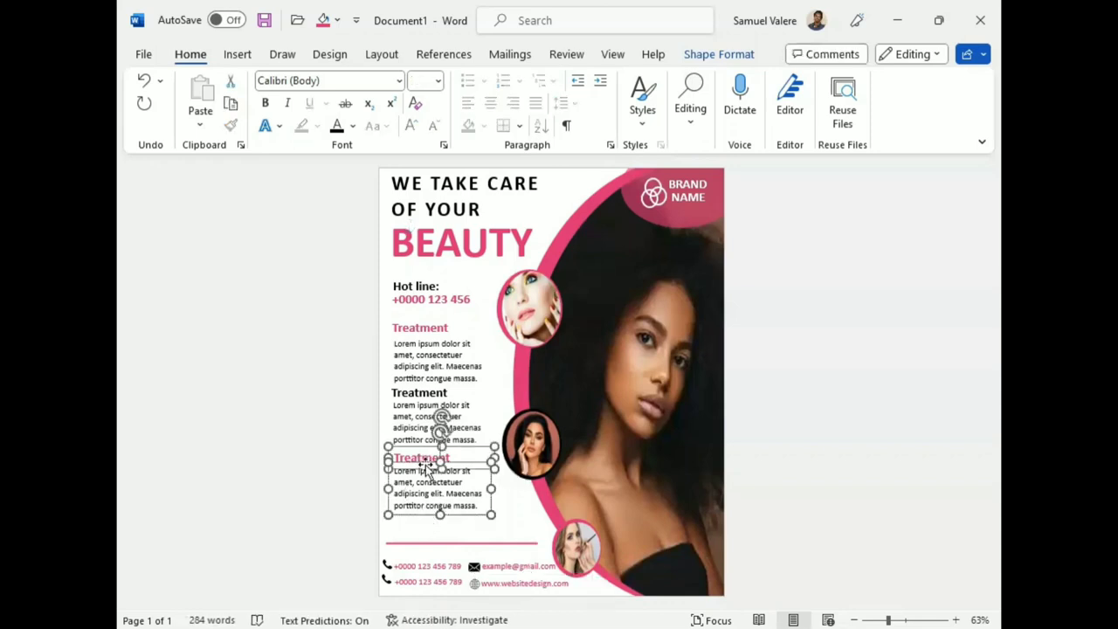
pyautogui.moveTo(425, 470); pyautogui.dragTo(427, 485)
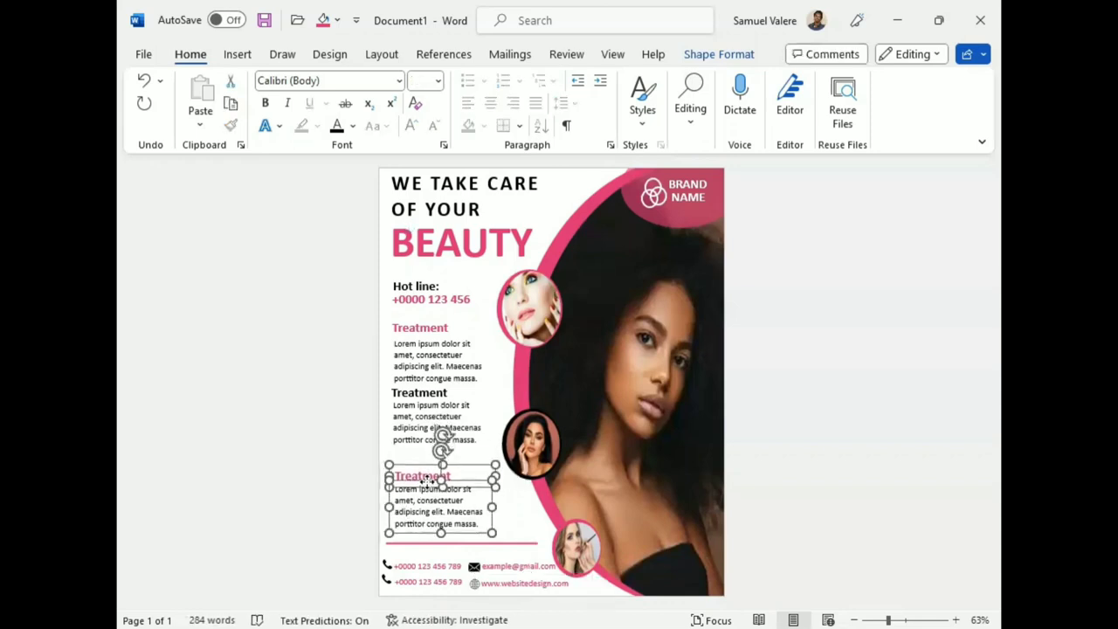
pyautogui.click(419, 403)
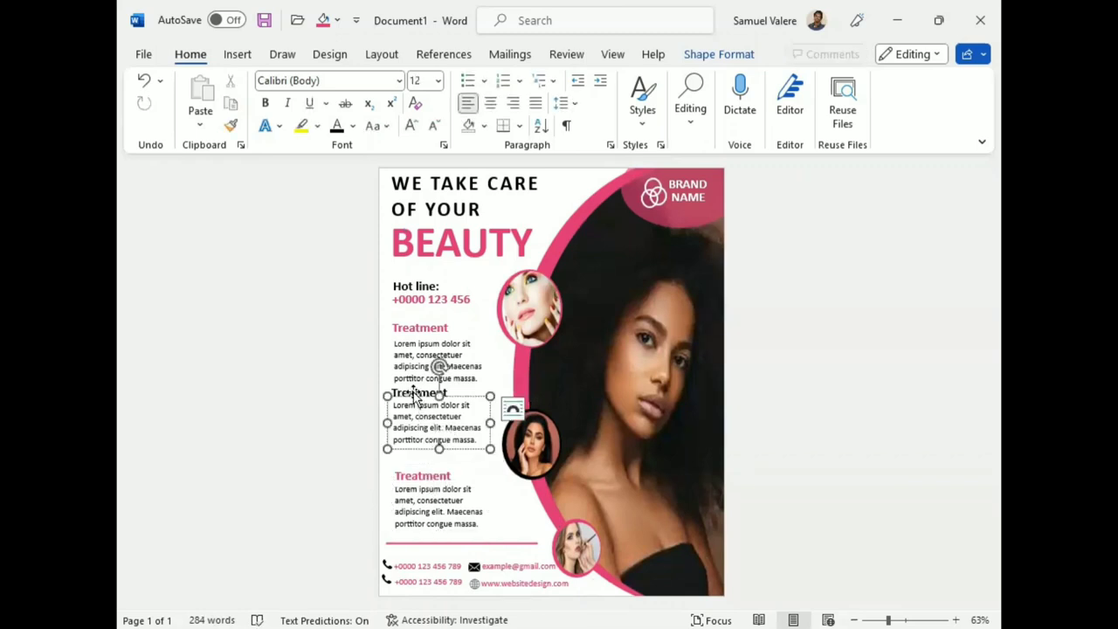
pyautogui.click(416, 397)
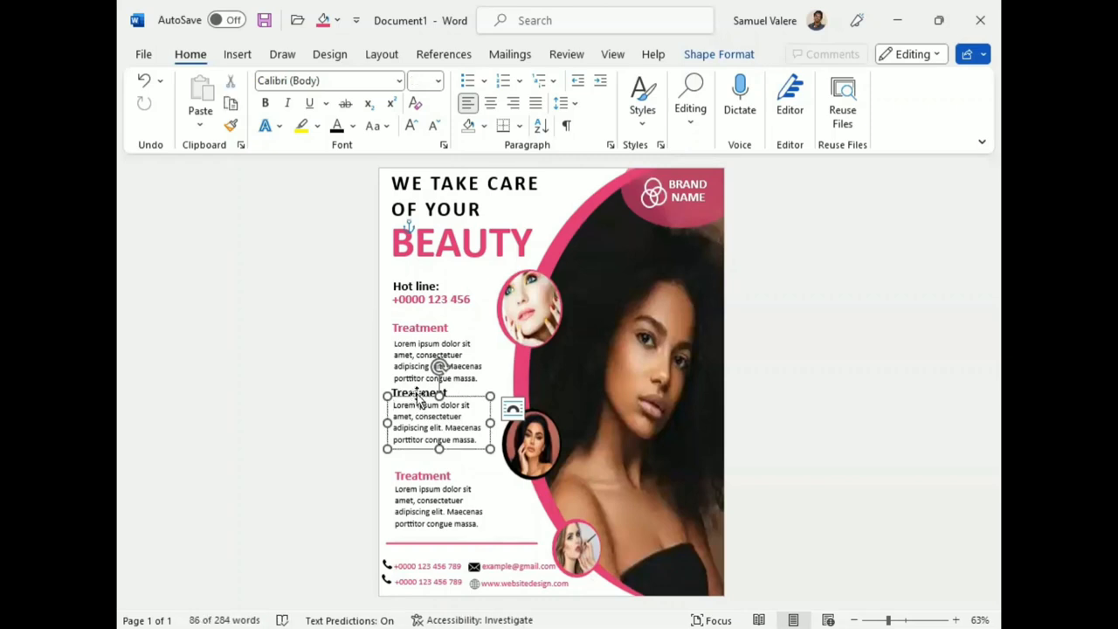
pyautogui.keyDown('shift'); pyautogui.click(419, 393); pyautogui.keyUp('shift')
pyautogui.moveTo(427, 399); pyautogui.dragTo(429, 406)
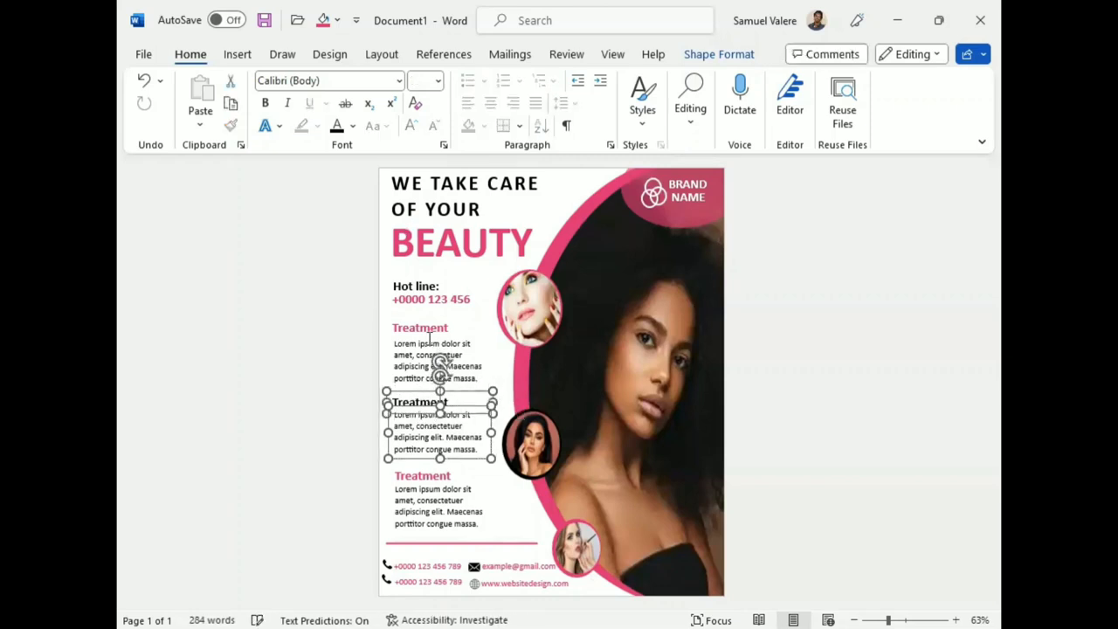
pyautogui.click(655, 338)
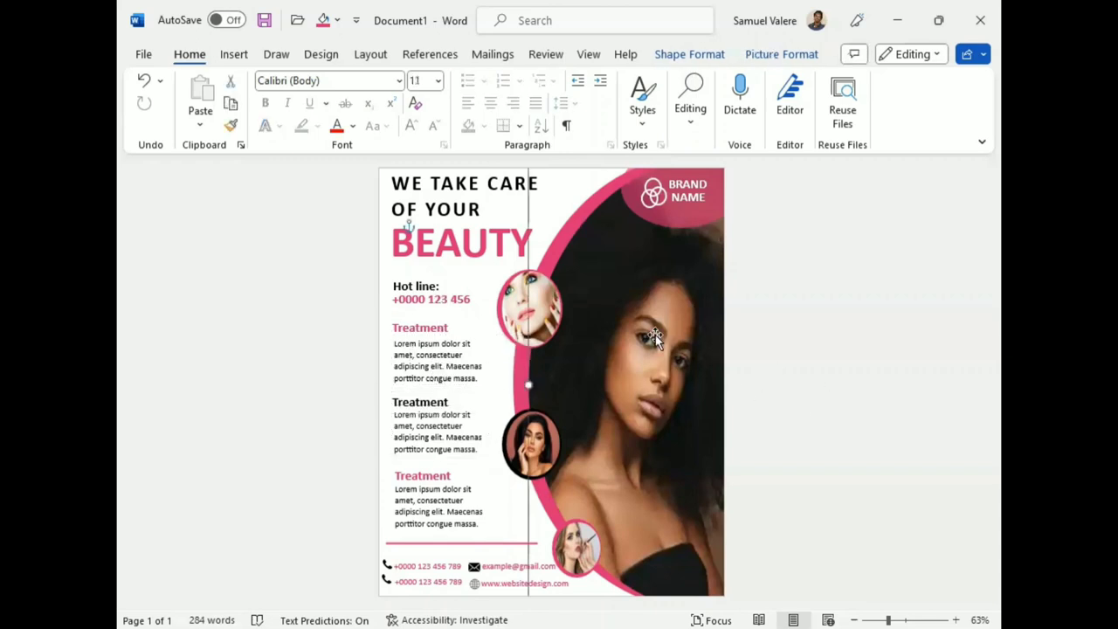
# Step: Nudge the BEAUTY heading down a few steps and the WE TAKE CARE OF YOUR line down one
pyautogui.click(487, 280)
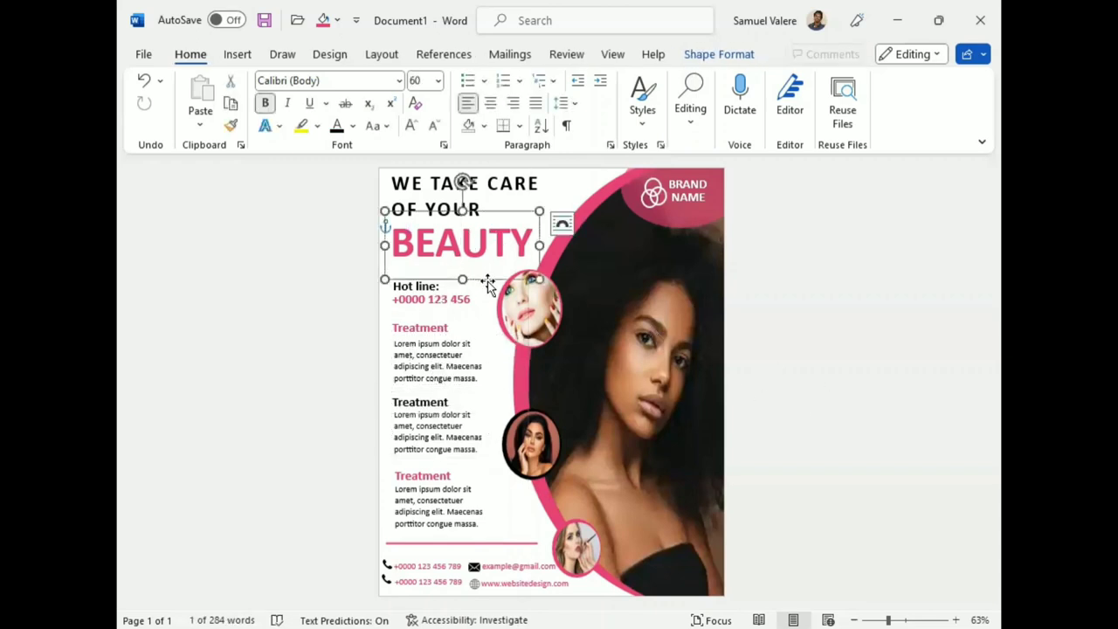
pyautogui.press('Down')
pyautogui.press('Down')
pyautogui.press('Down')
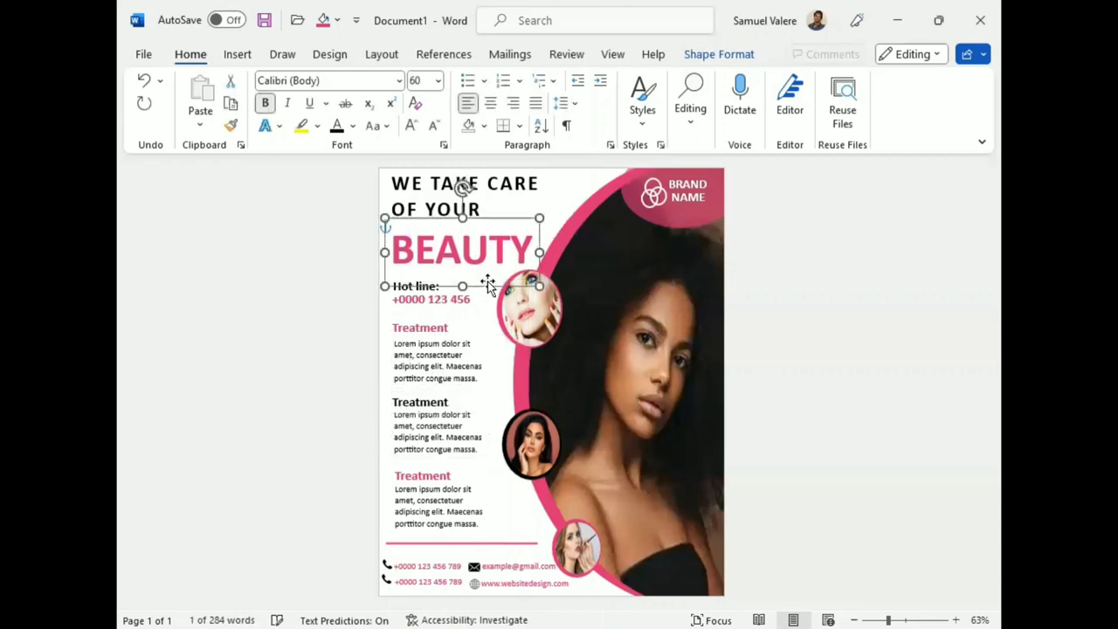
pyautogui.press('Down')
pyautogui.press('Down')
pyautogui.press('Down')
pyautogui.press('Down')
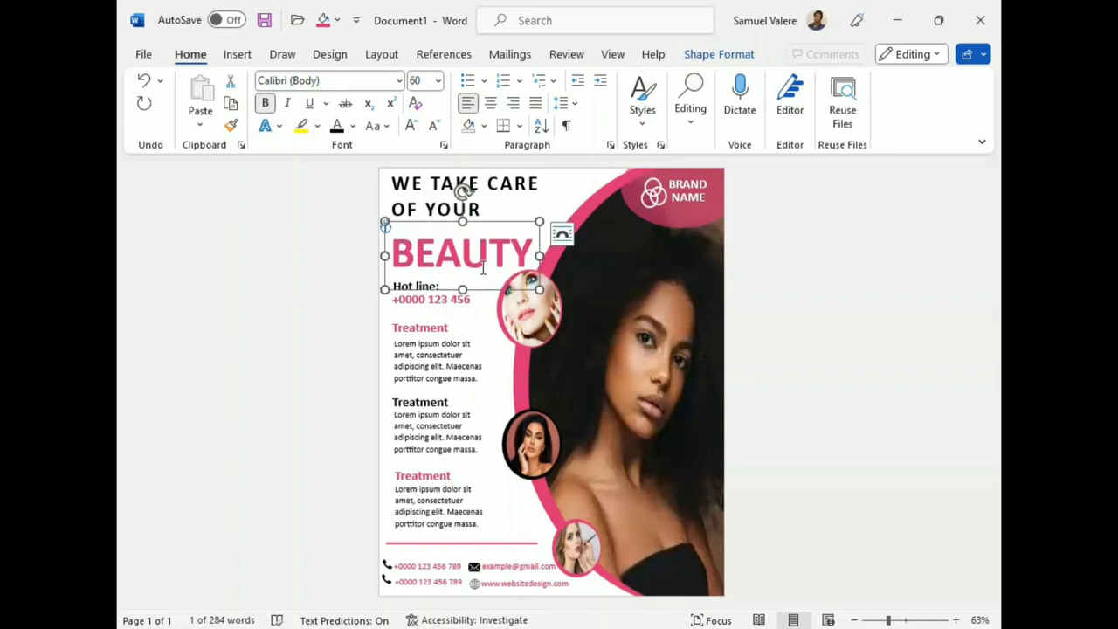
pyautogui.click(434, 229)
pyautogui.press('Down')
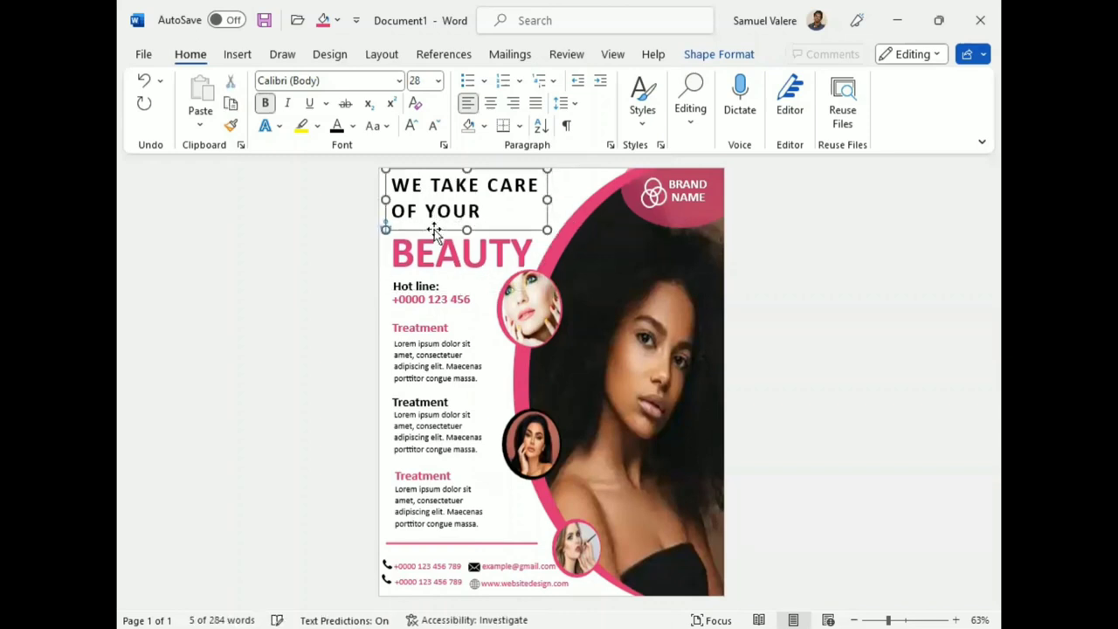
pyautogui.press('Down')
pyautogui.press('Down')
pyautogui.press('Down')
pyautogui.press('Down')
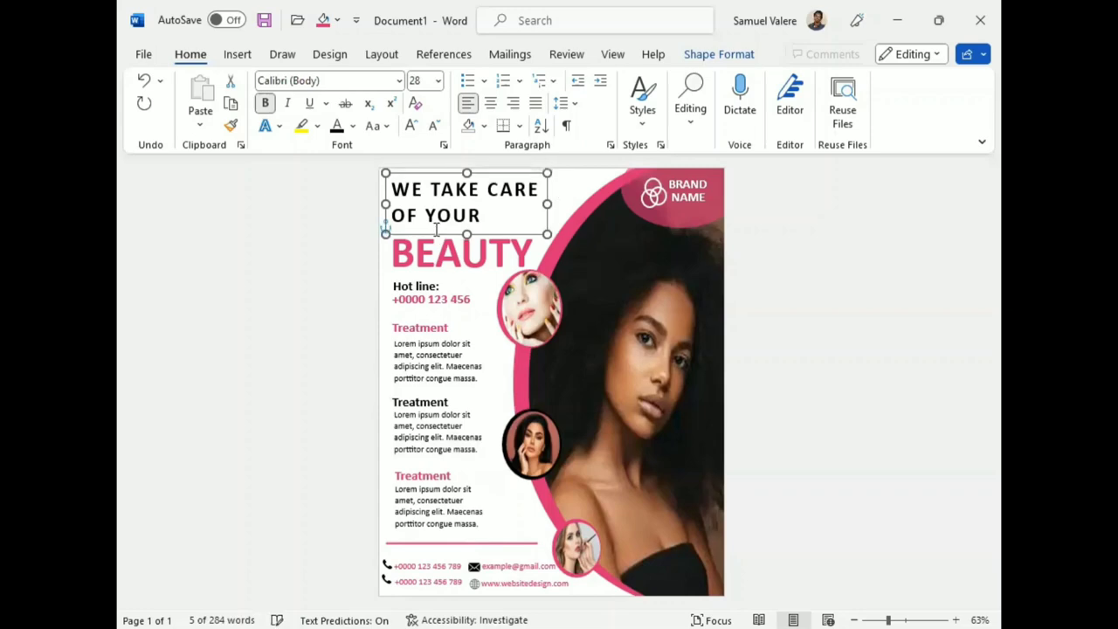